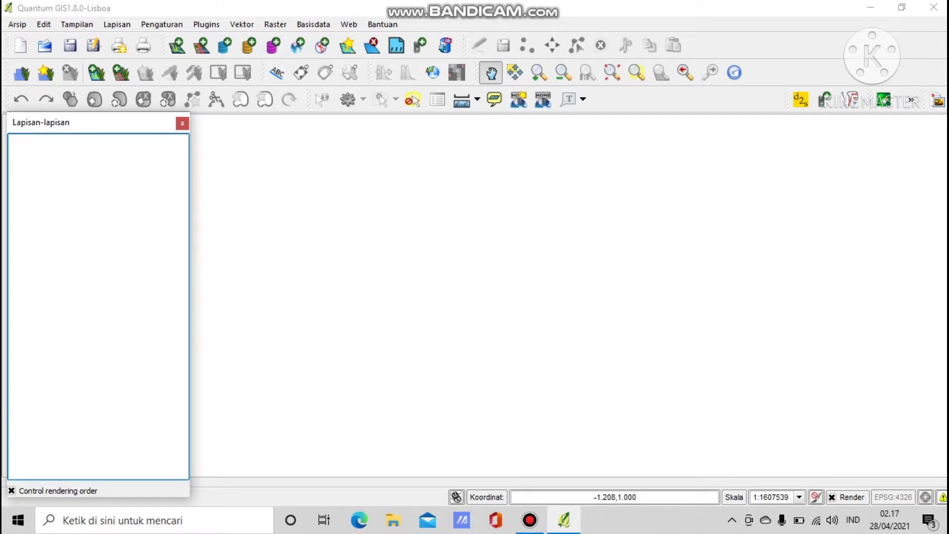
Load AOI.shp from the Bahan Praktek Marxan folder as a vector layer and centre the islands in view.
{"action": "left_click", "coordinate": [176, 46]}
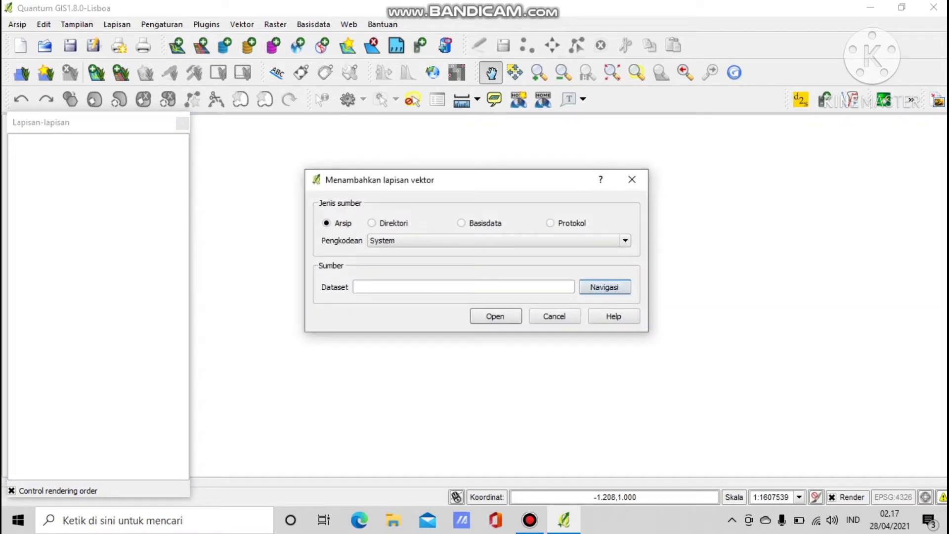
{"action": "left_click", "coordinate": [604, 286]}
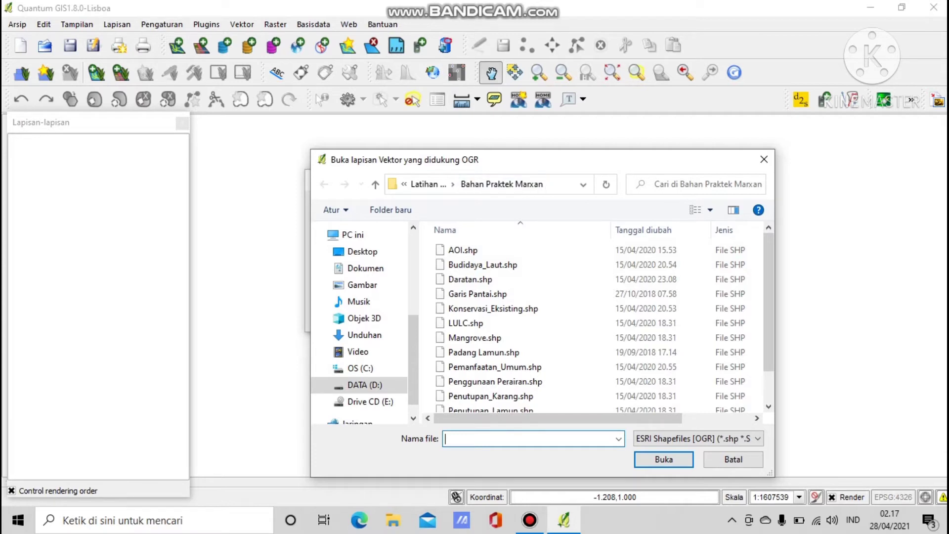
{"action": "left_click", "coordinate": [462, 250]}
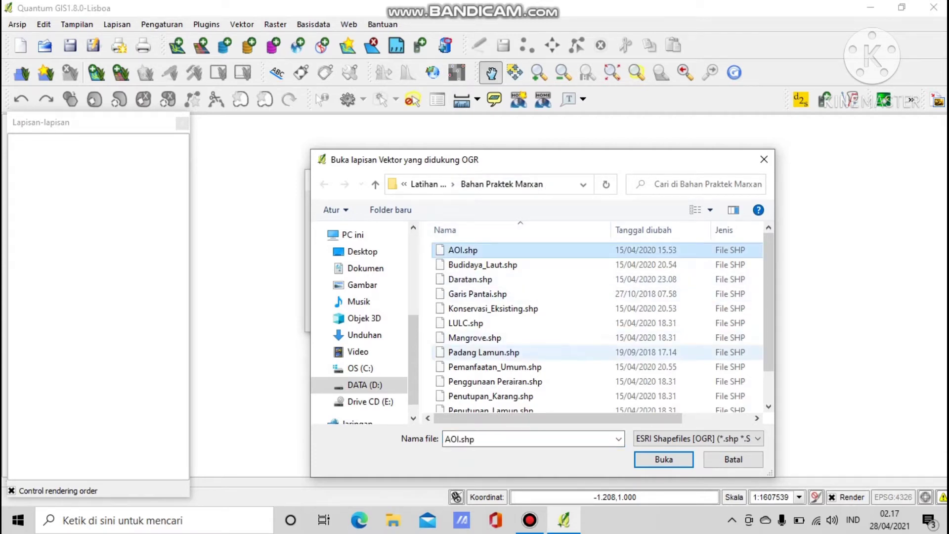
{"action": "left_click", "coordinate": [664, 459]}
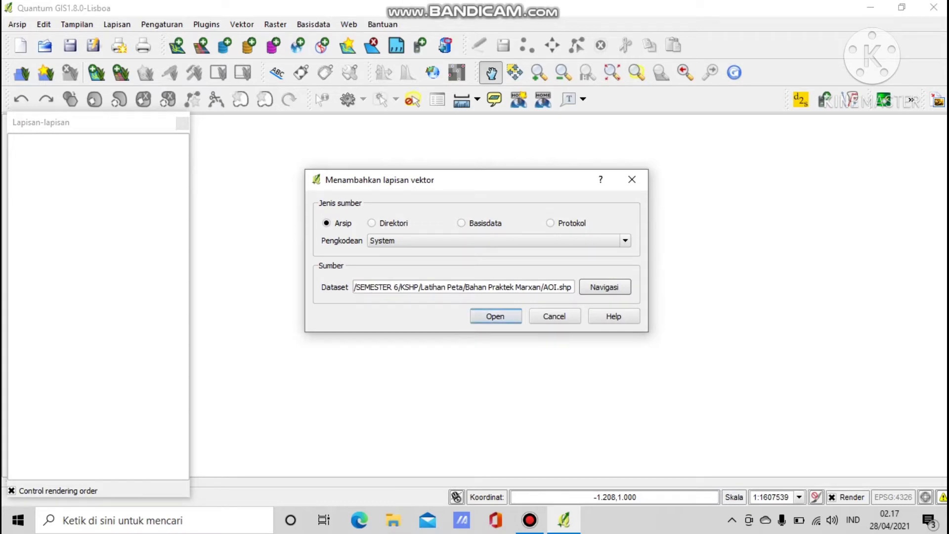
{"action": "left_click", "coordinate": [496, 316]}
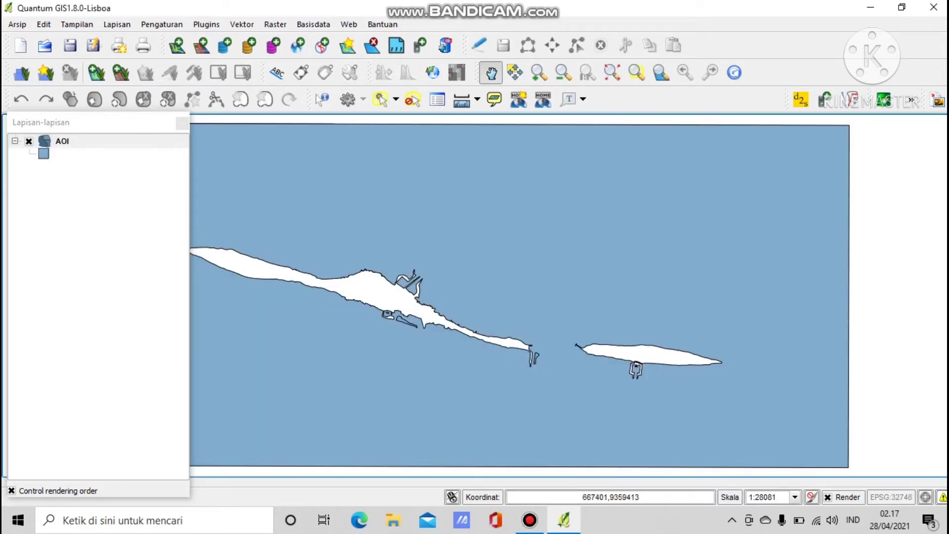
{"action": "left_click_drag", "start_coordinate": [516, 253], "coordinate": [606, 246]}
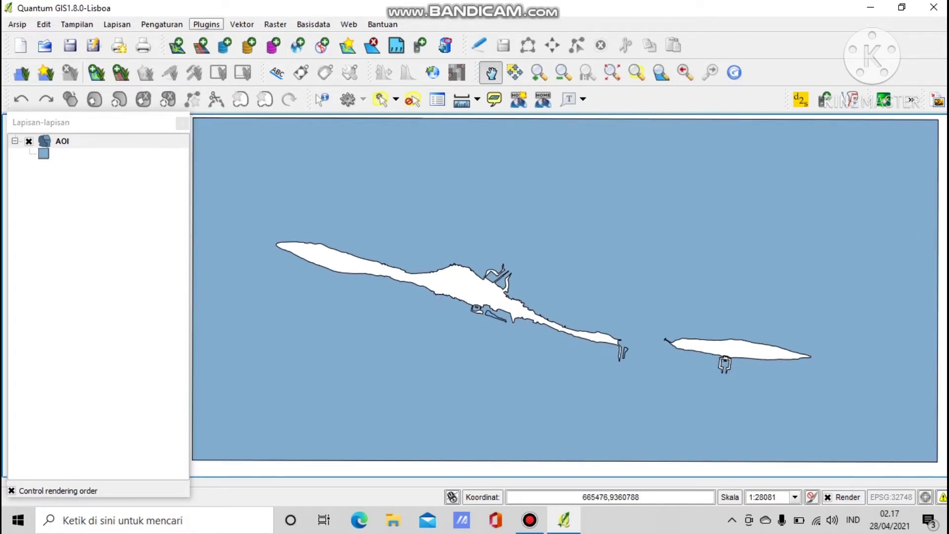
Start a QMarxan planning grid on the AOI layer extent with square cells of side length 100.
{"action": "left_click", "coordinate": [206, 24]}
{"action": "mouse_move", "coordinate": [223, 95]}
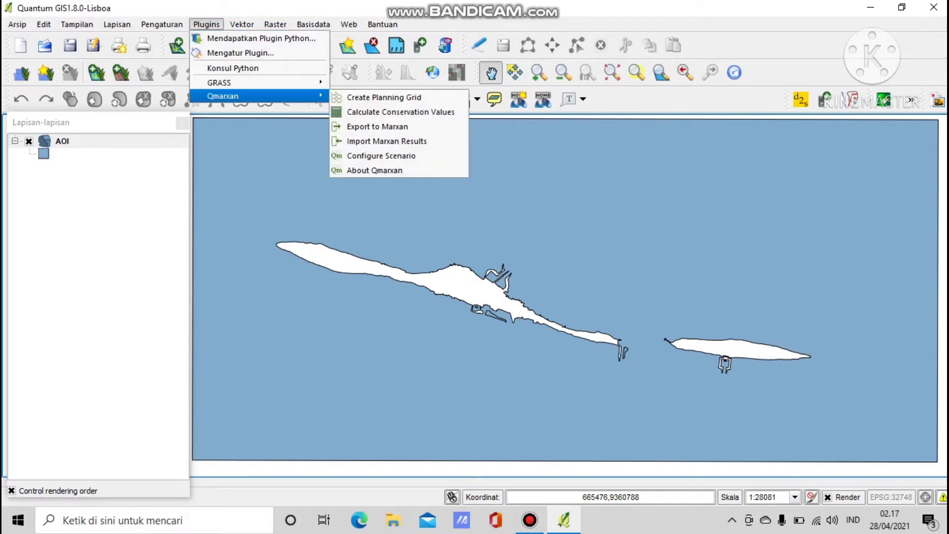
{"action": "left_click", "coordinate": [384, 97]}
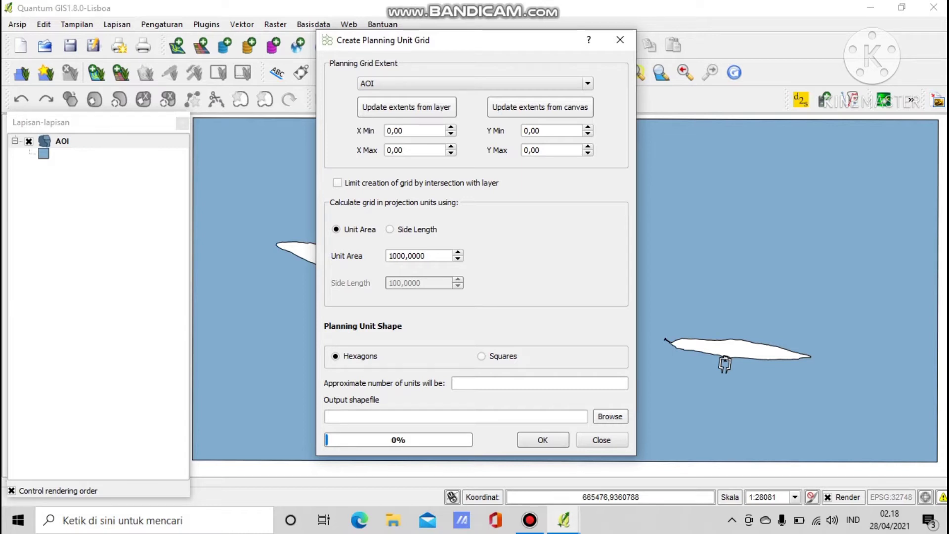
{"action": "left_click", "coordinate": [406, 107]}
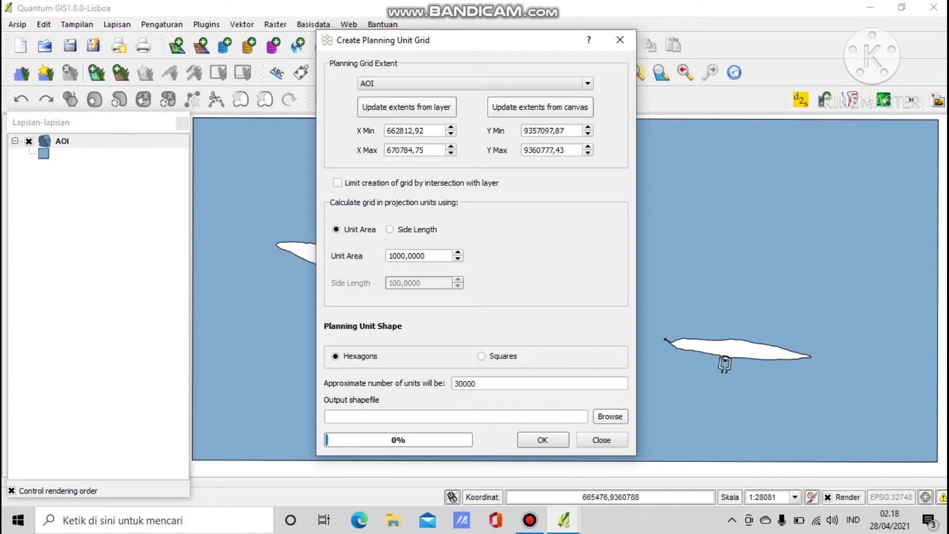
{"action": "left_click", "coordinate": [390, 228]}
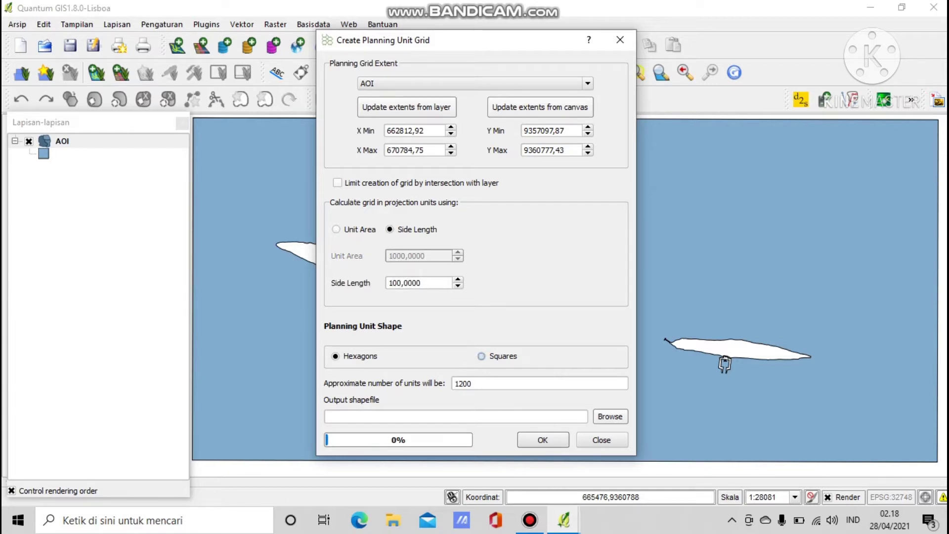
{"action": "left_click", "coordinate": [481, 356]}
{"action": "left_click", "coordinate": [610, 416]}
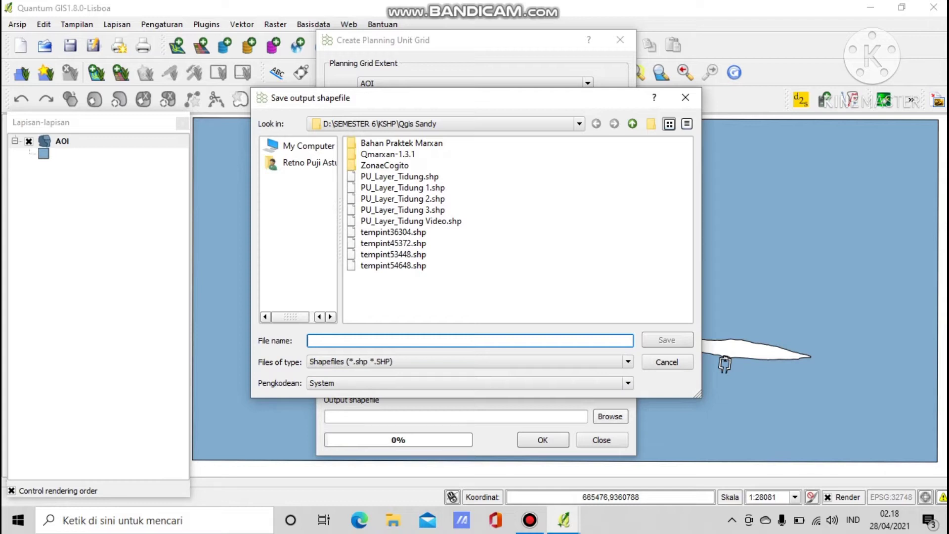
Generate the grid into PU_Layer_Tidung Video.shp, replacing the old file, and add it to the map.
{"action": "left_click", "coordinate": [411, 221]}
{"action": "key", "text": "Return"}
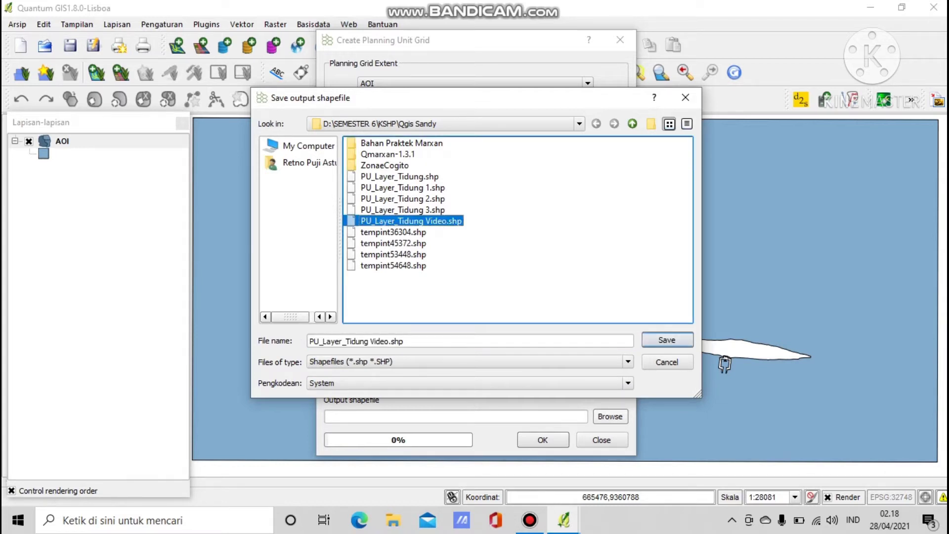
{"action": "key", "text": "Return"}
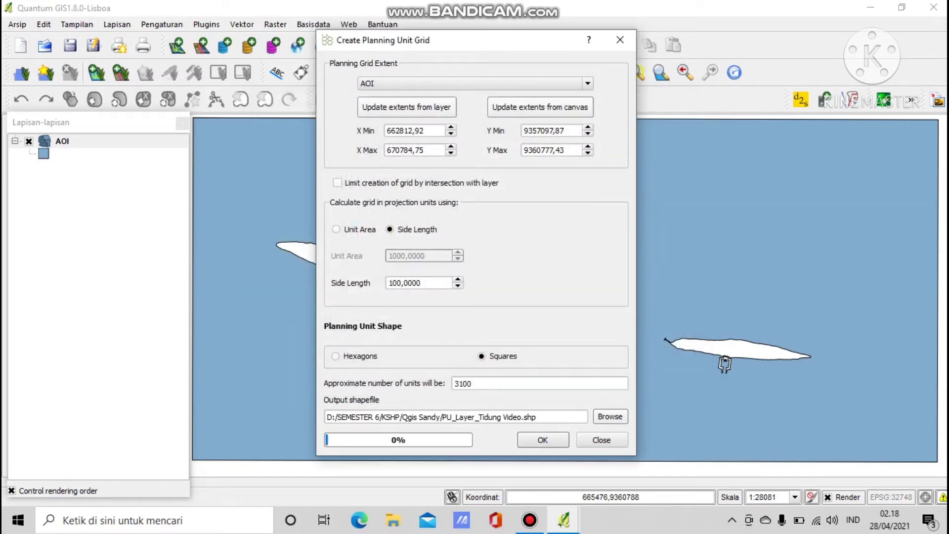
{"action": "key", "text": "Return"}
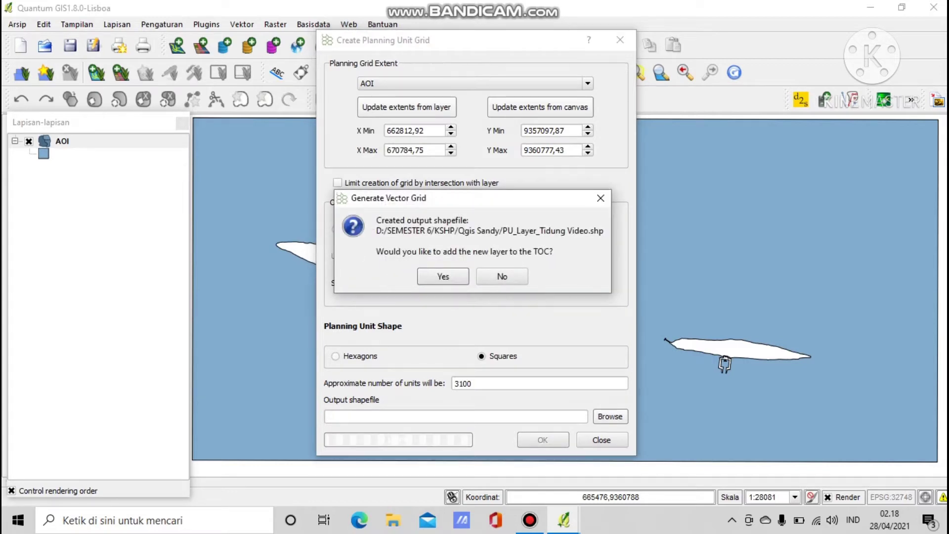
{"action": "key", "text": "Return"}
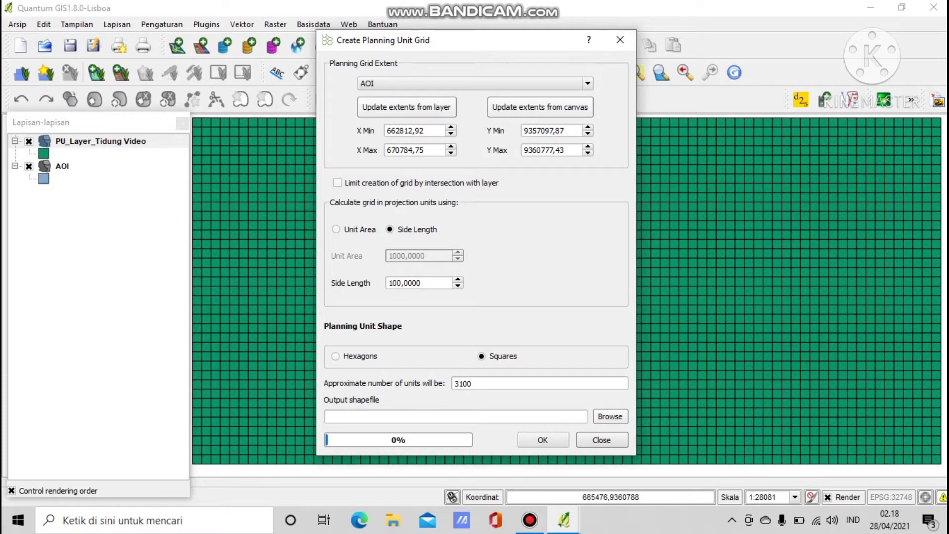
{"action": "left_click", "coordinate": [602, 441]}
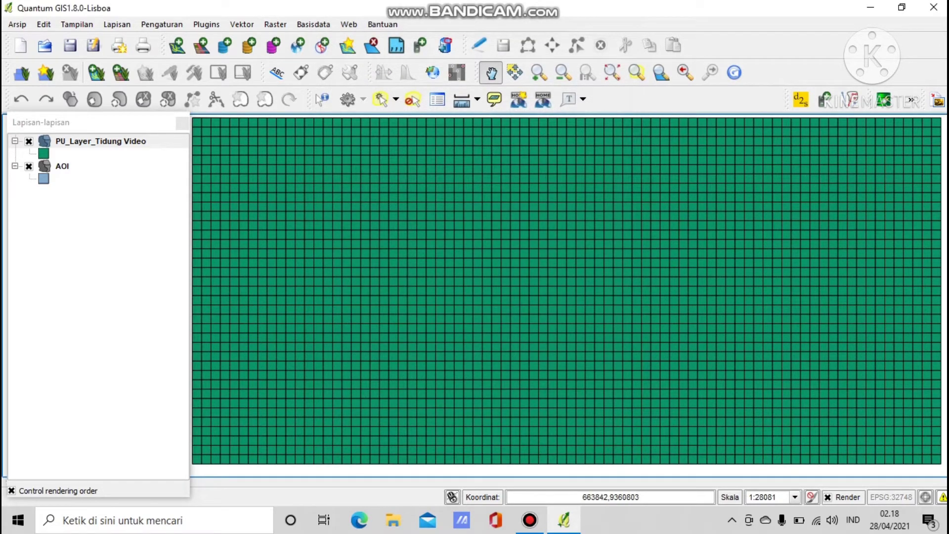
Add Budidaya_Laut.shp through Terumbu_Karang.shp from Bahan Praktek Marxan as vector layers.
{"action": "left_click", "coordinate": [177, 45]}
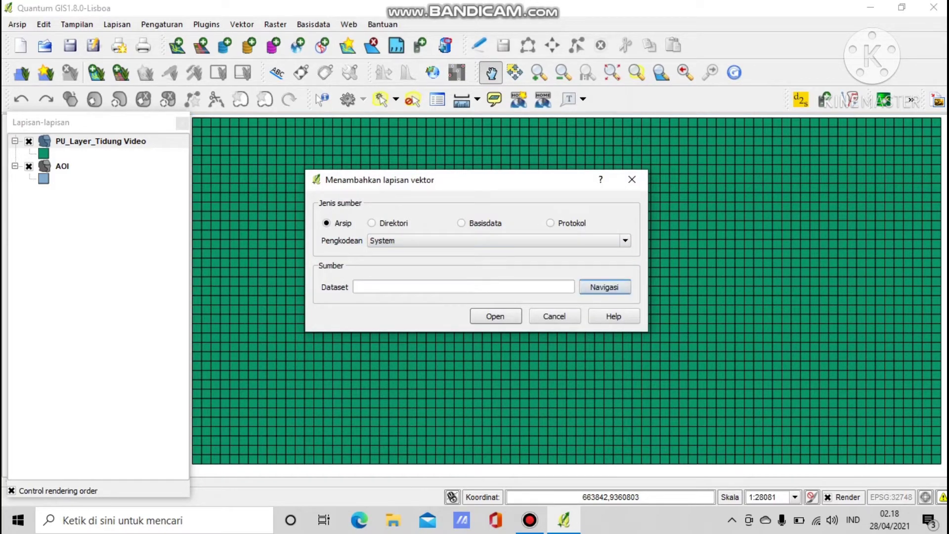
{"action": "left_click", "coordinate": [604, 287]}
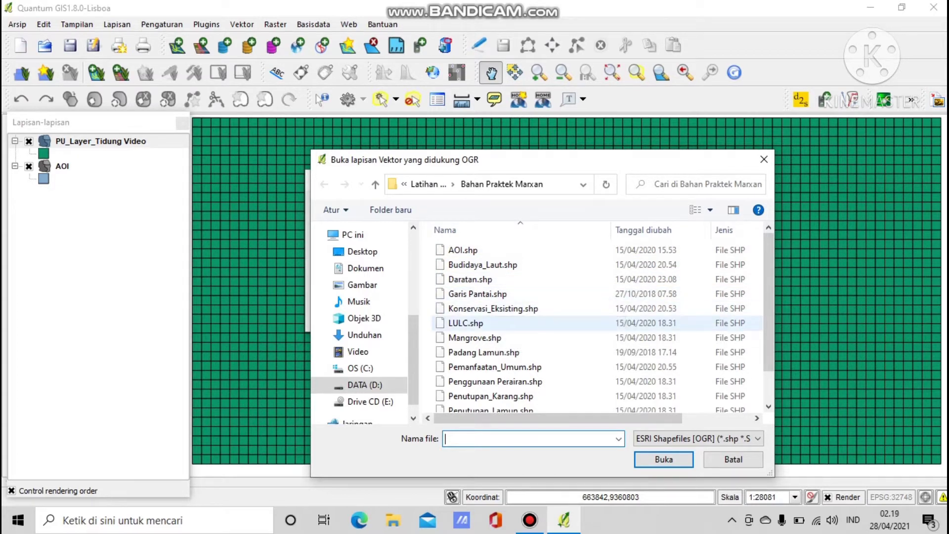
{"action": "left_click", "coordinate": [483, 264]}
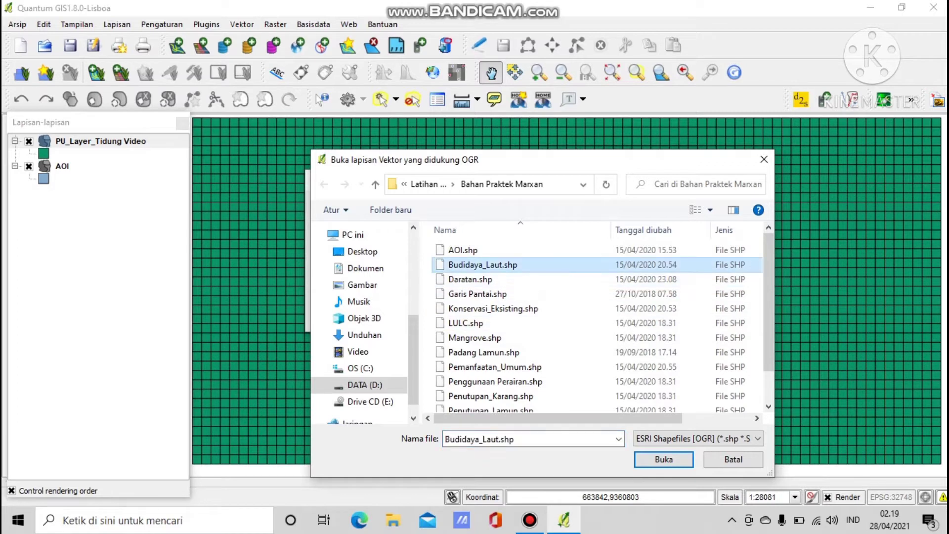
{"action": "key", "text": "shift+Down"}
{"action": "key", "text": "shift+Down"}
{"action": "key", "text": "shift+Down"}
{"action": "key", "text": "shift+Down"}
{"action": "key", "text": "shift+Down"}
{"action": "key", "text": "shift+Down"}
{"action": "key", "text": "shift+Down"}
{"action": "key", "text": "shift+Down"}
{"action": "key", "text": "shift+Down"}
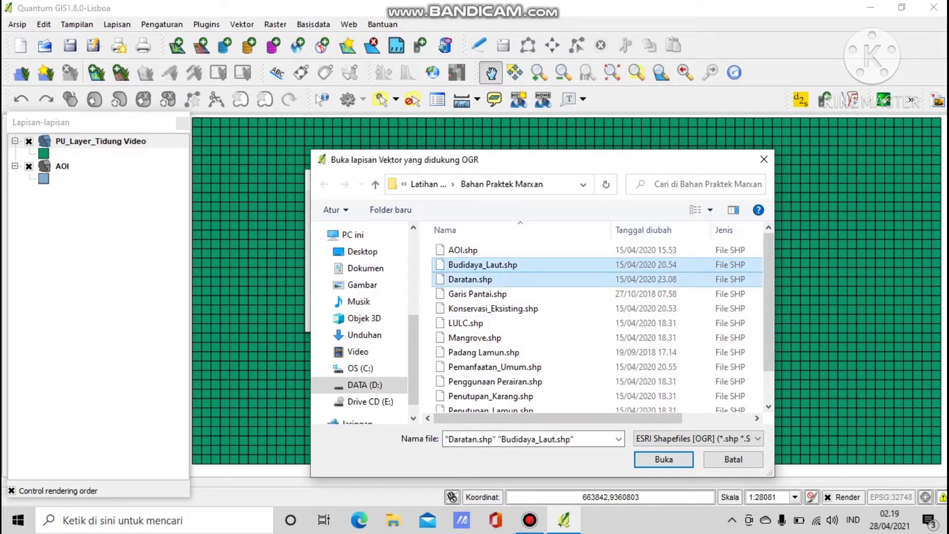
{"action": "key", "text": "shift+Down"}
{"action": "key", "text": "shift+Down"}
{"action": "key", "text": "shift+Down"}
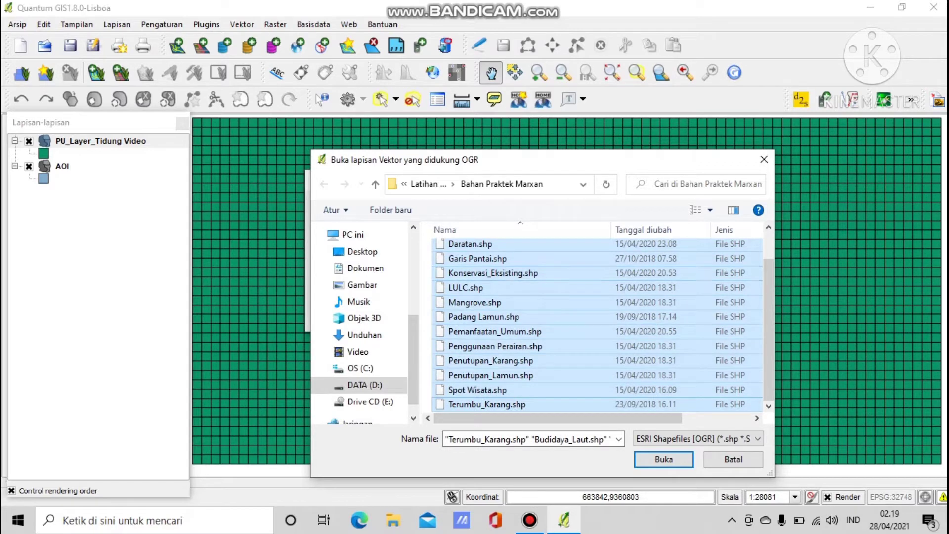
{"action": "key", "text": "Tab"}
{"action": "key", "text": "Return"}
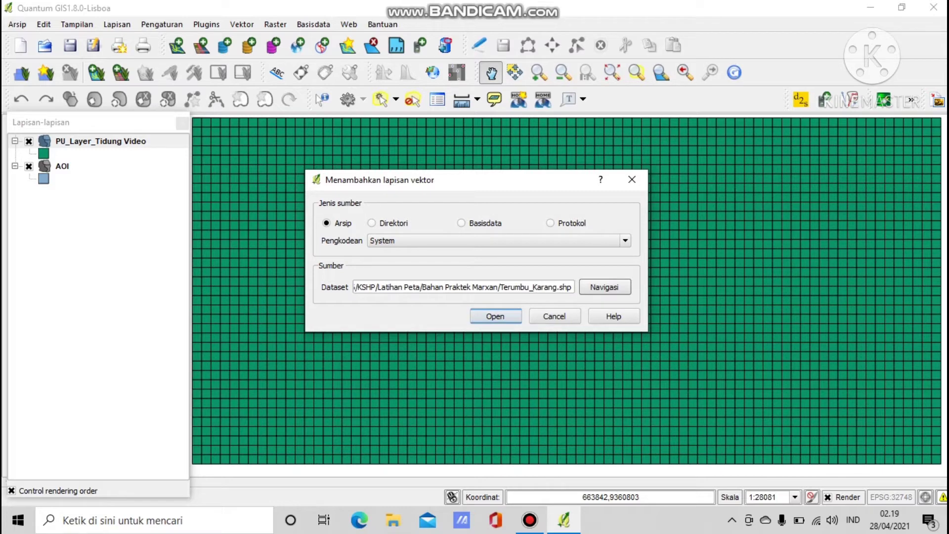
{"action": "left_click", "coordinate": [495, 316]}
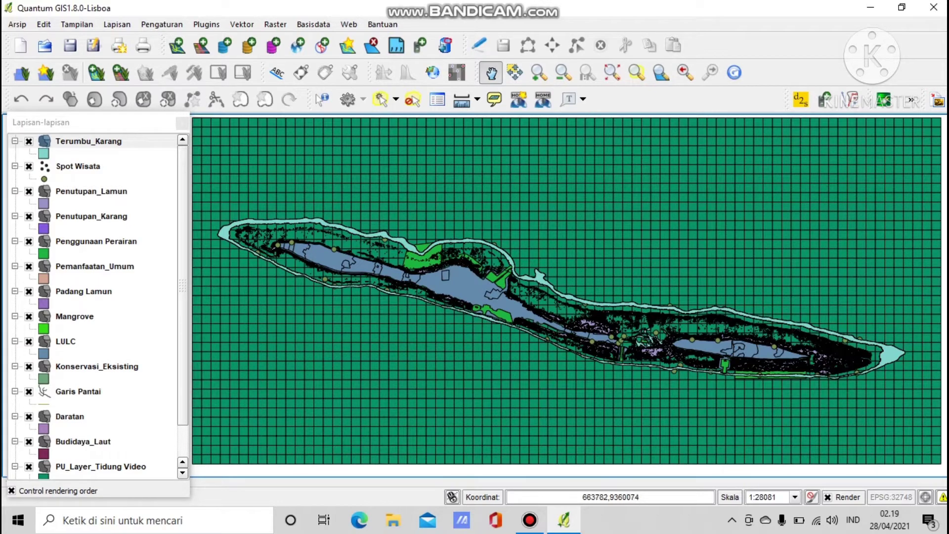
Hide Terumbu_Karang, Spot Wisata, Penggunaan Perairan, Pemanfaatan_Umum, Padang Lamun, LULC and Konservasi_Eksisting, keeping Mangrove visible.
{"action": "left_click", "coordinate": [29, 142]}
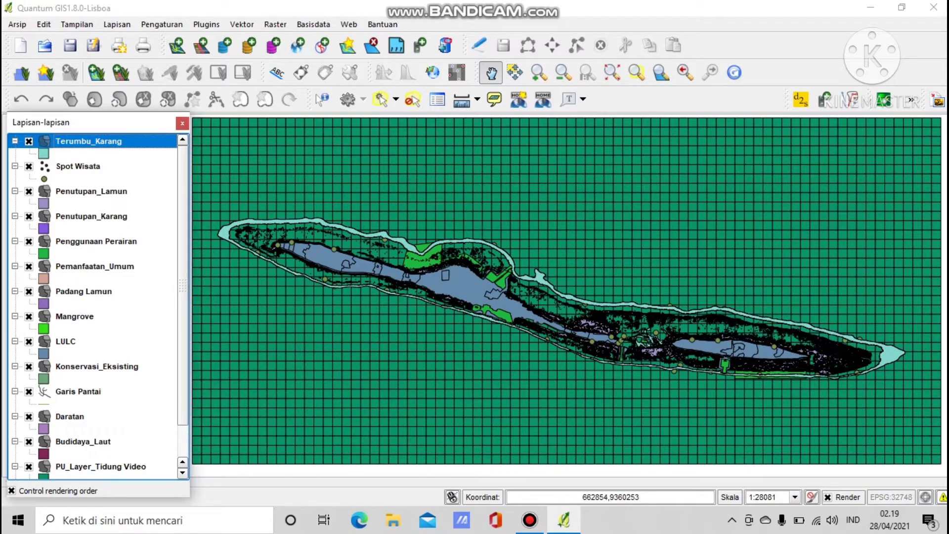
{"action": "left_click", "coordinate": [29, 166]}
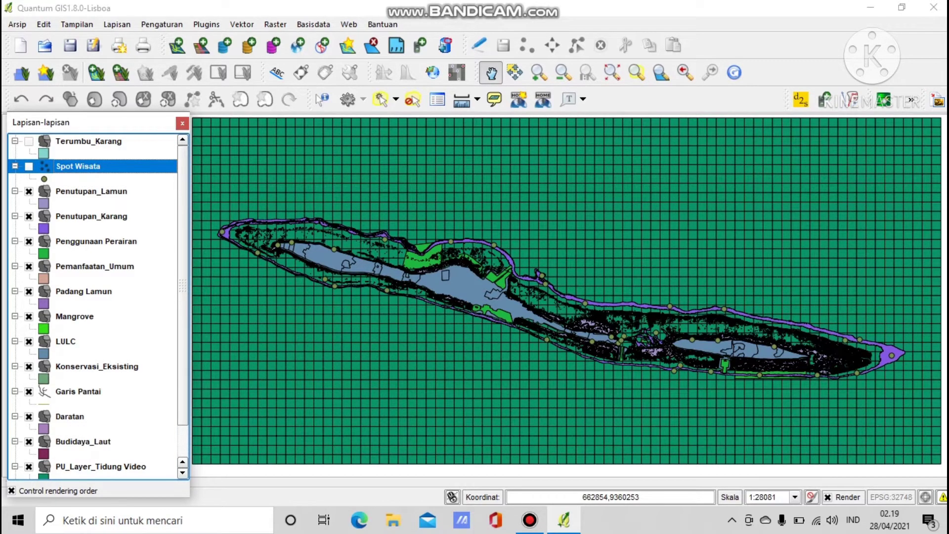
{"action": "left_click", "coordinate": [29, 242]}
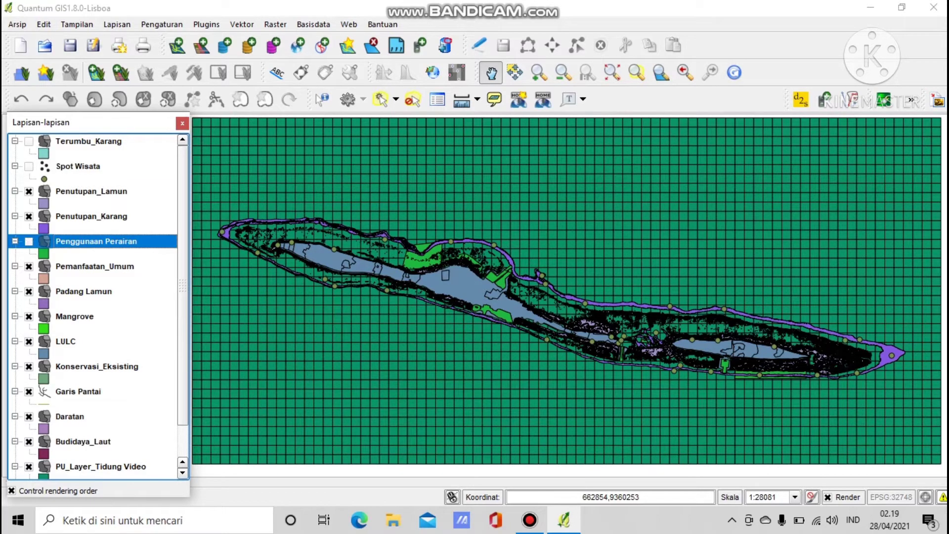
{"action": "left_click", "coordinate": [29, 267]}
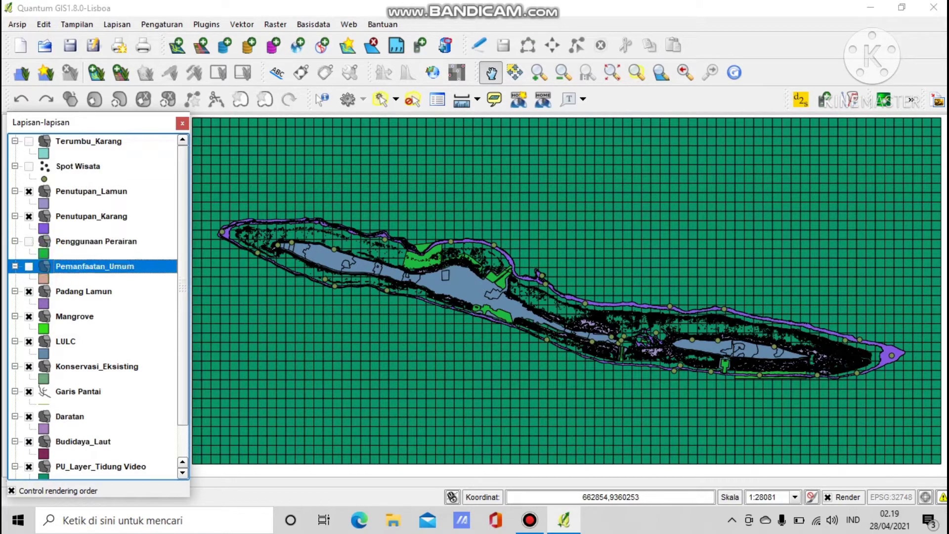
{"action": "left_click", "coordinate": [29, 291]}
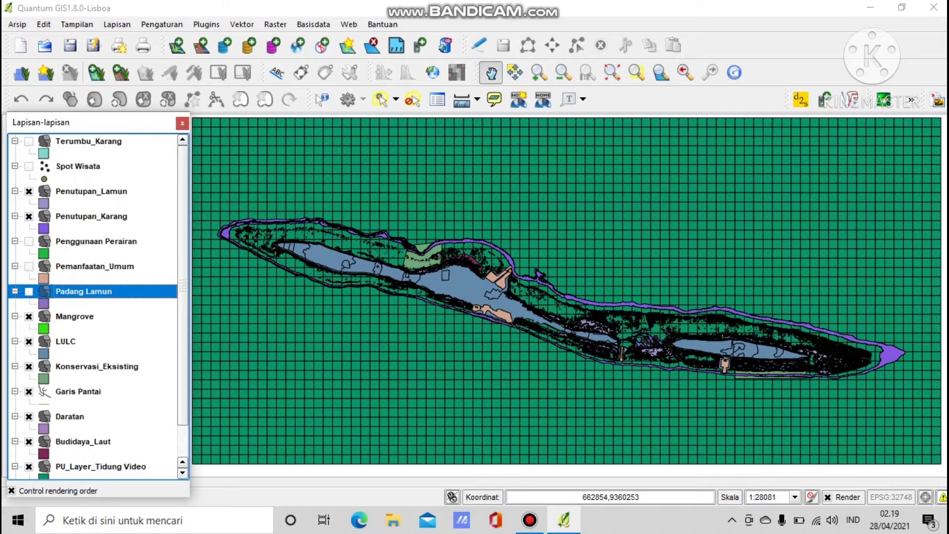
{"action": "left_click", "coordinate": [29, 317]}
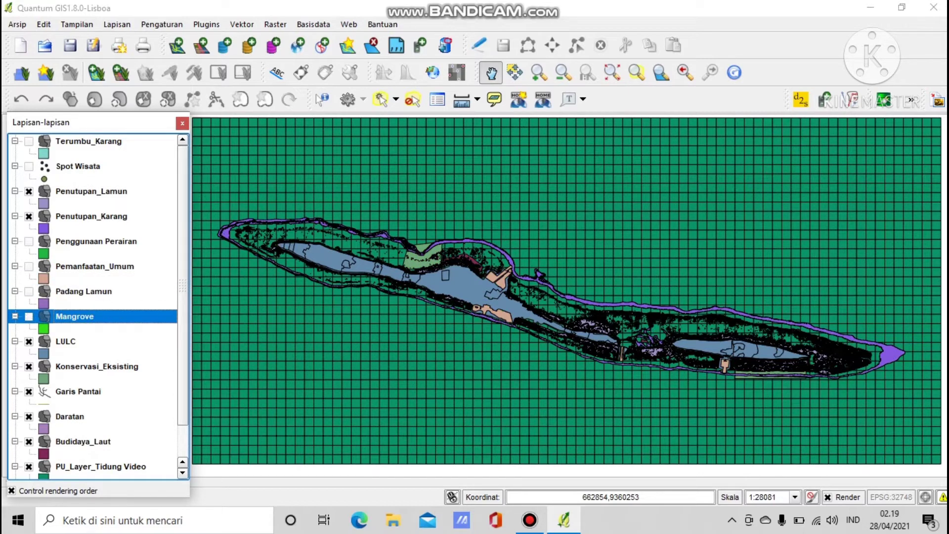
{"action": "left_click", "coordinate": [28, 317]}
{"action": "left_click", "coordinate": [29, 341]}
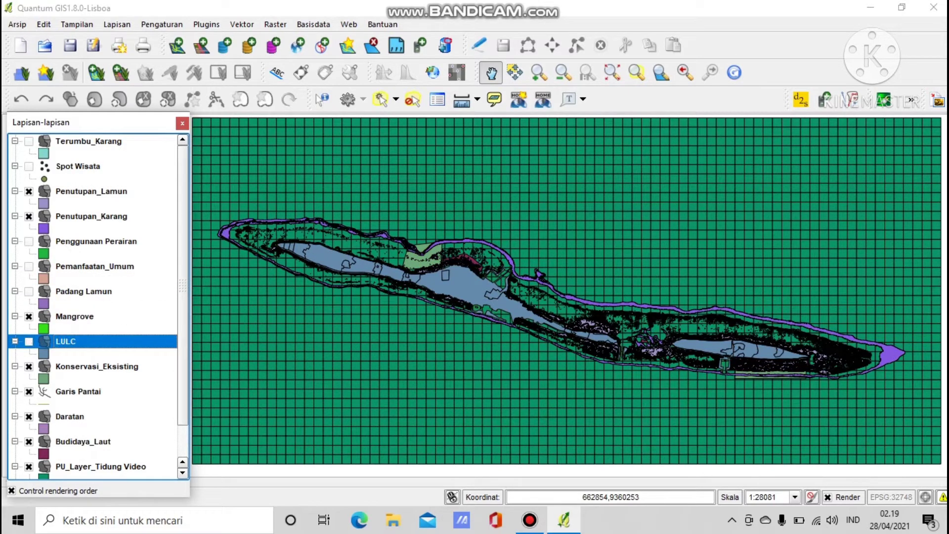
{"action": "left_click", "coordinate": [29, 366]}
Hide the Garis Pantai, Daratan, Budidaya_Laut and AOI layers.
{"action": "left_click", "coordinate": [29, 391]}
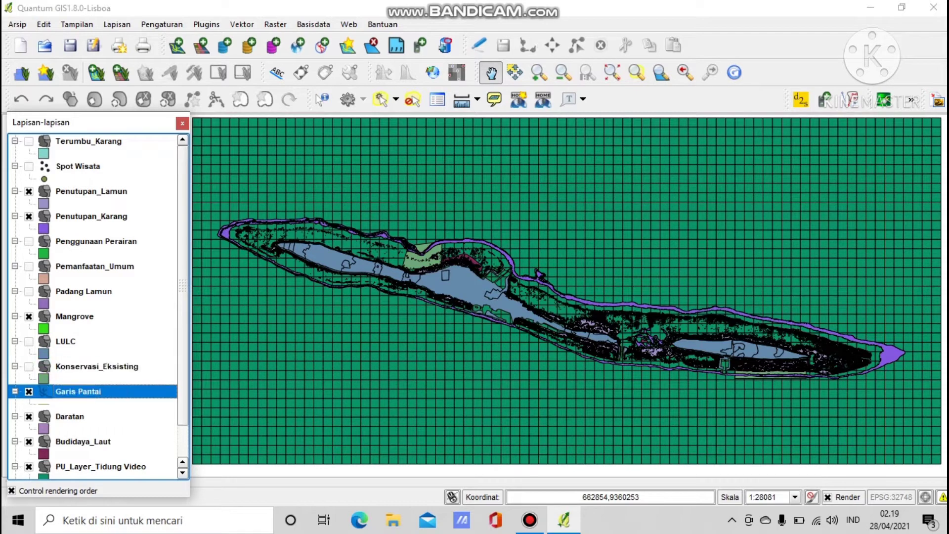
{"action": "left_click", "coordinate": [29, 417]}
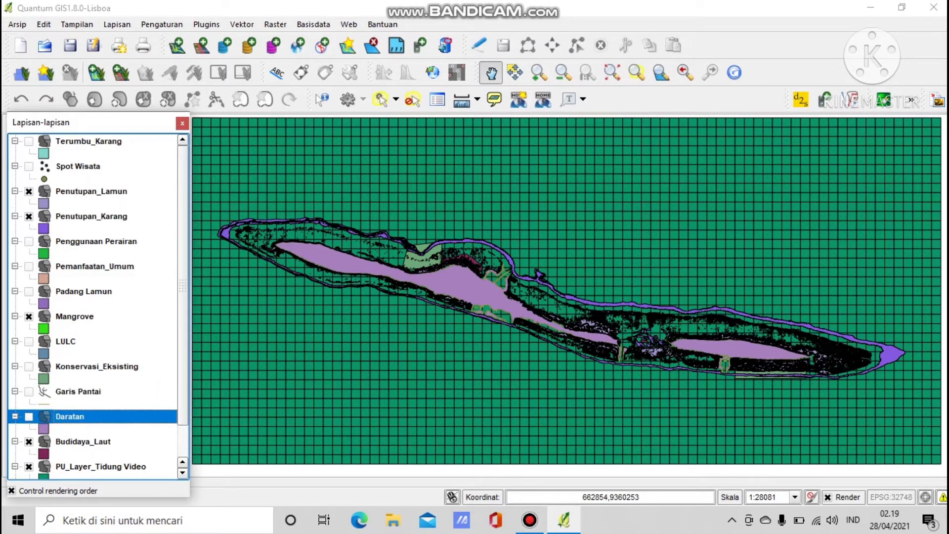
{"action": "left_click", "coordinate": [29, 441]}
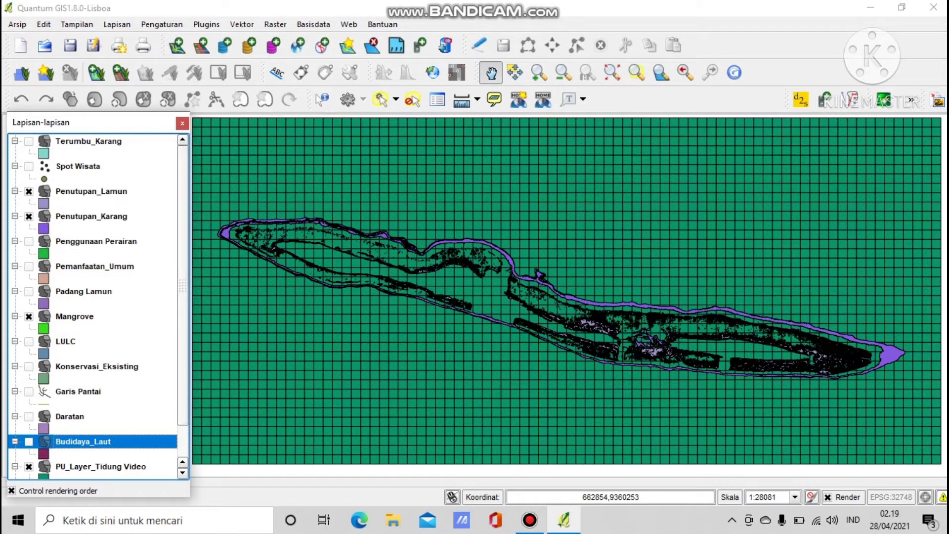
{"action": "scroll", "coordinate": [94, 306], "scroll_direction": "down", "scroll_amount": 1}
{"action": "left_click", "coordinate": [62, 453]}
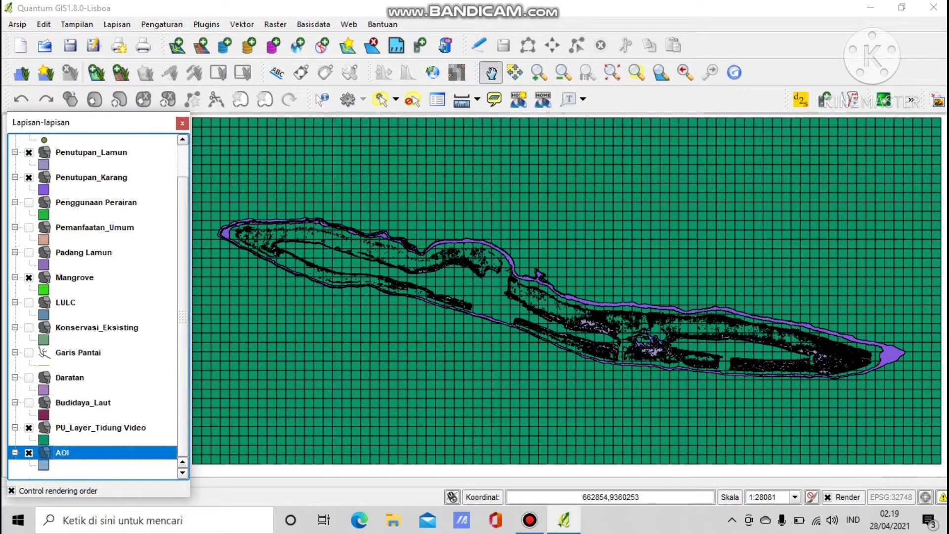
{"action": "left_click", "coordinate": [28, 453]}
{"action": "scroll", "coordinate": [99, 306], "scroll_direction": "up", "scroll_amount": 2}
{"action": "scroll", "coordinate": [99, 306], "scroll_direction": "down", "scroll_amount": 2}
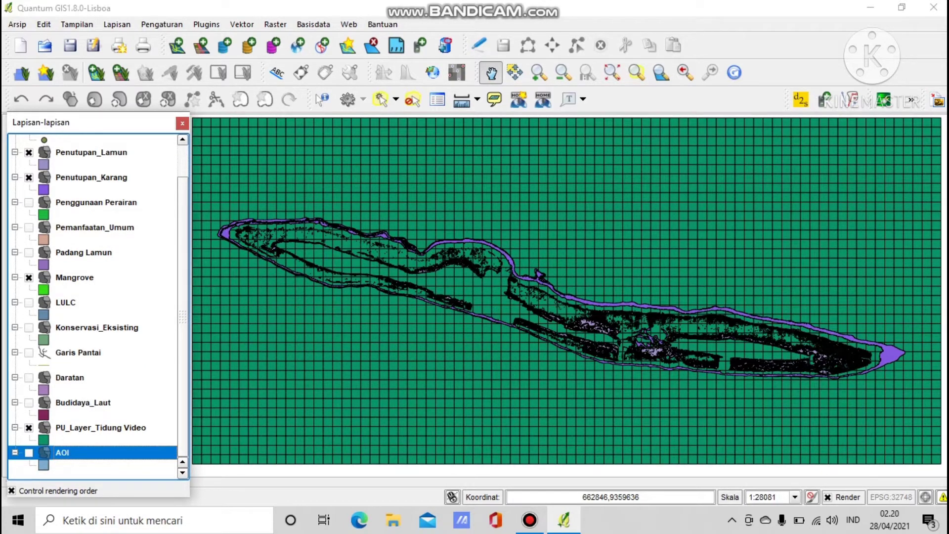
{"action": "scroll", "coordinate": [99, 306], "scroll_direction": "up", "scroll_amount": 2}
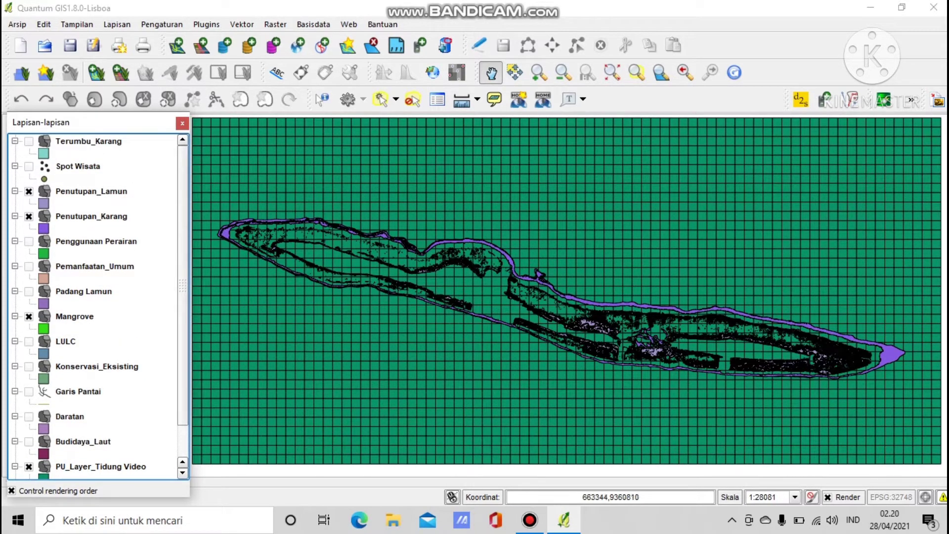
Open QMarxan's Calculate Conservation Values tool and start a new entry with output field LAMUN.
{"action": "left_click", "coordinate": [206, 24]}
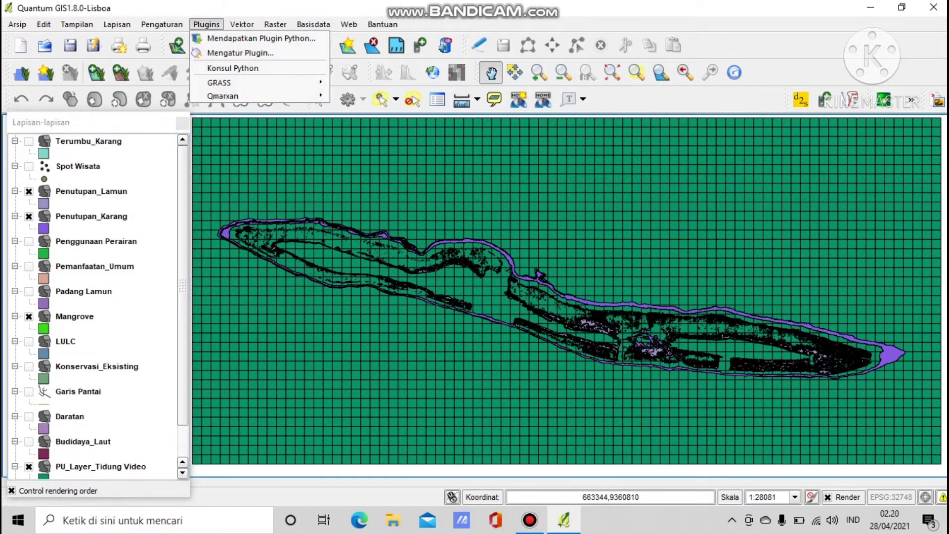
{"action": "mouse_move", "coordinate": [228, 96]}
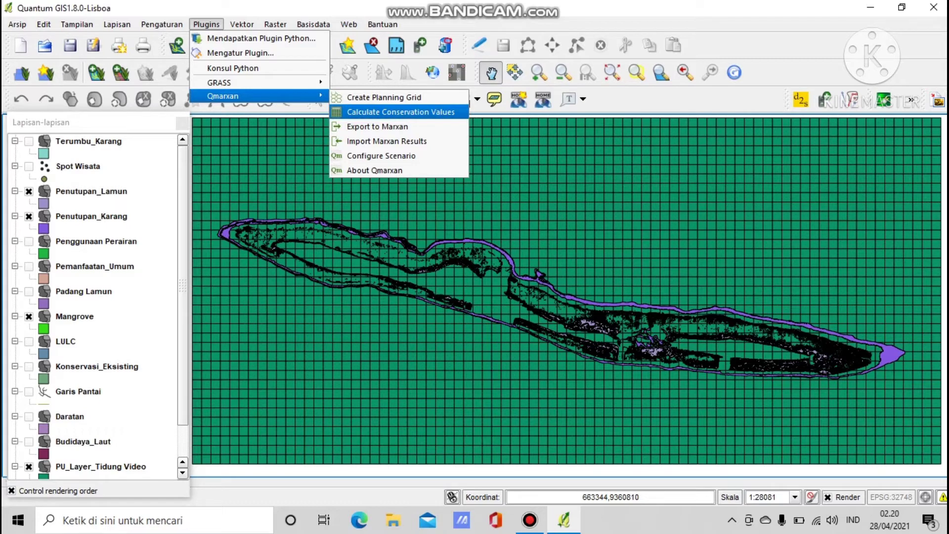
{"action": "left_click", "coordinate": [400, 112]}
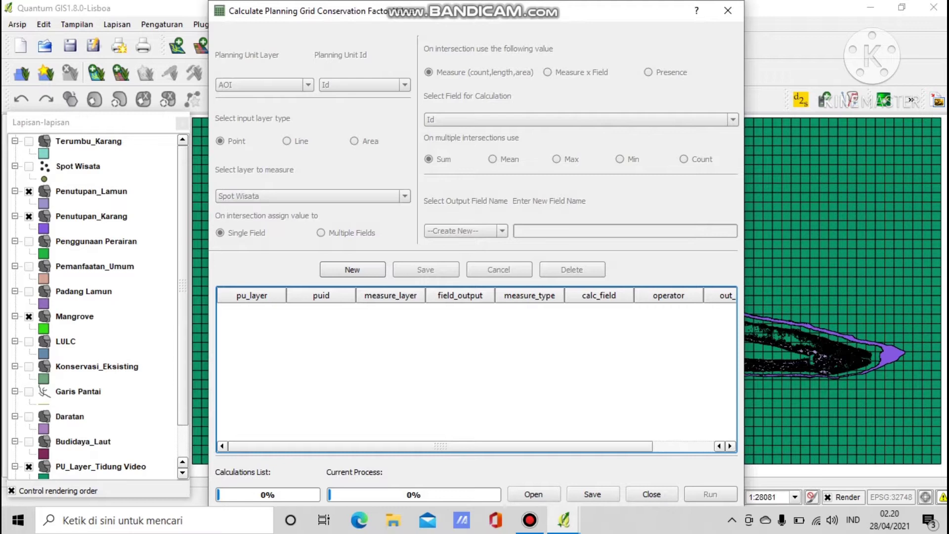
{"action": "left_click", "coordinate": [353, 269]}
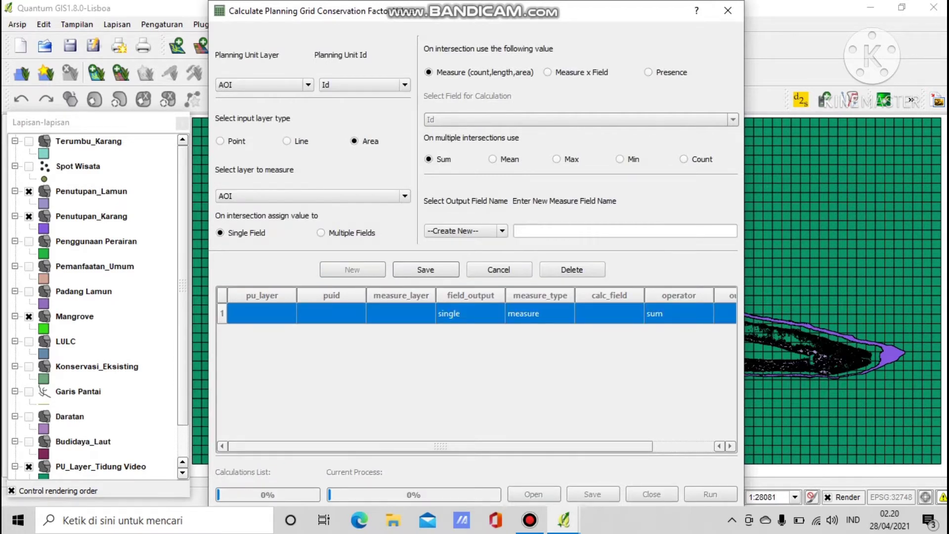
{"action": "left_click", "coordinate": [581, 231]}
{"action": "type", "text": "L"}
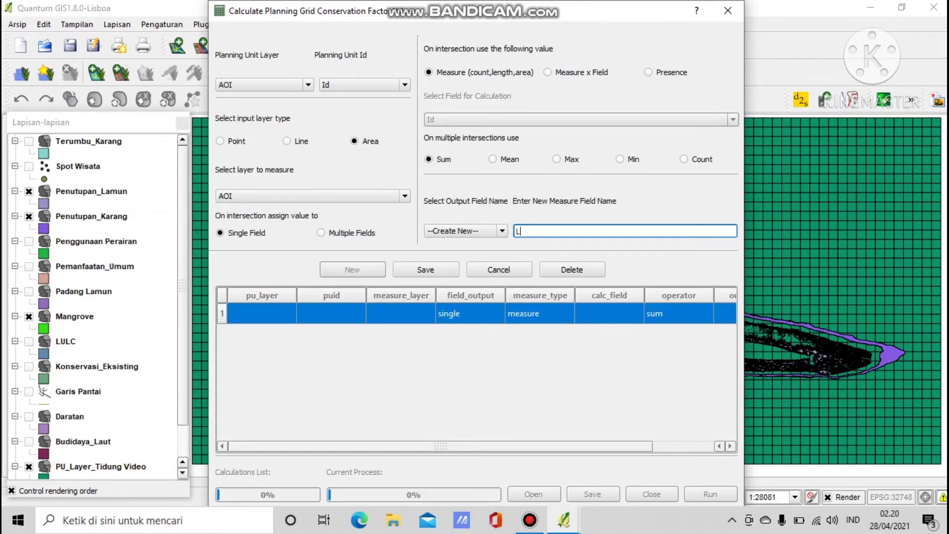
{"action": "type", "text": "AMUN"}
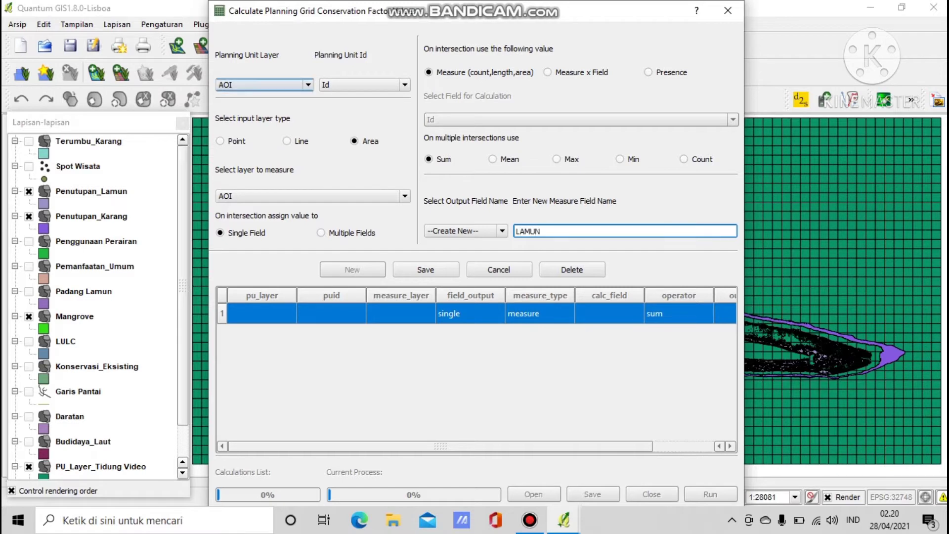
Set PU_Layer_Tidung Video as planning unit layer, measure Penutupan_Lamun, and save the entry.
{"action": "left_click", "coordinate": [261, 84]}
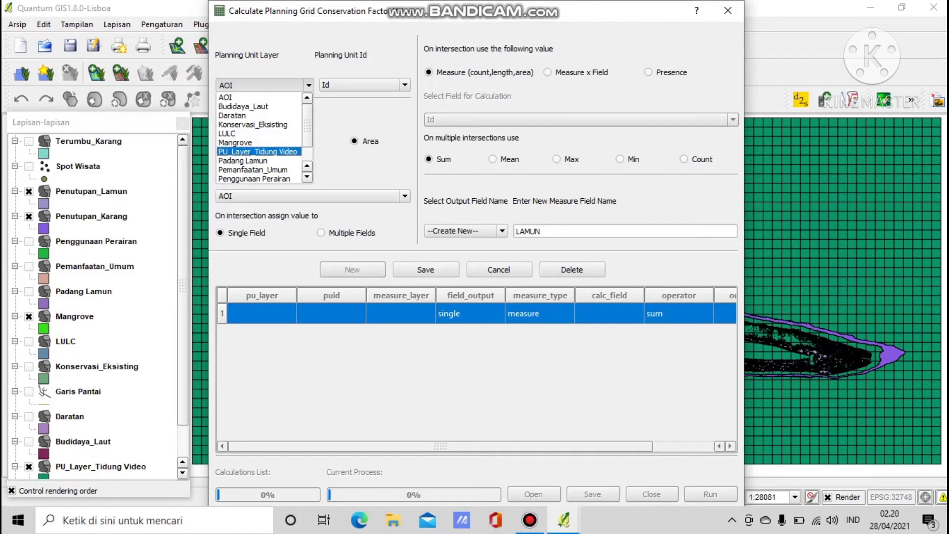
{"action": "left_click", "coordinate": [258, 151]}
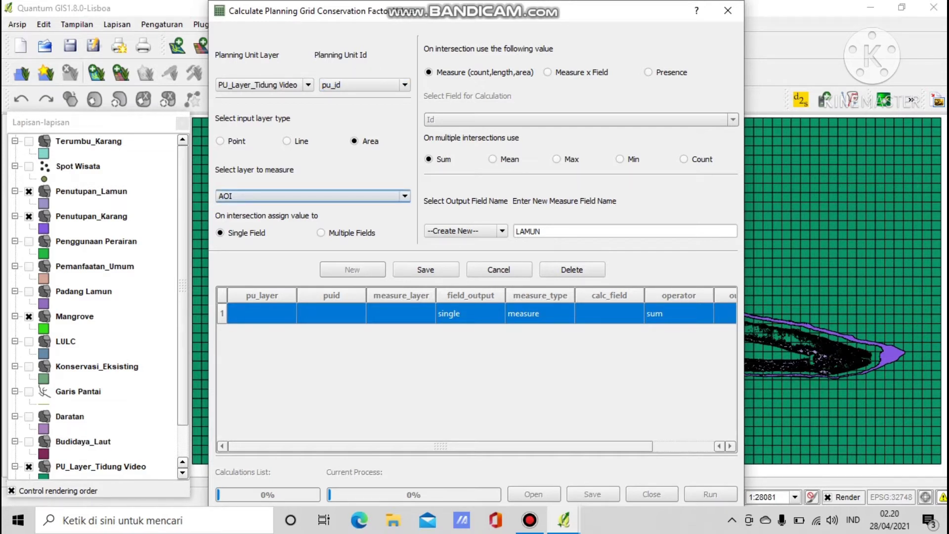
{"action": "left_click", "coordinate": [404, 196]}
{"action": "scroll", "coordinate": [306, 247], "scroll_direction": "down", "scroll_amount": 1}
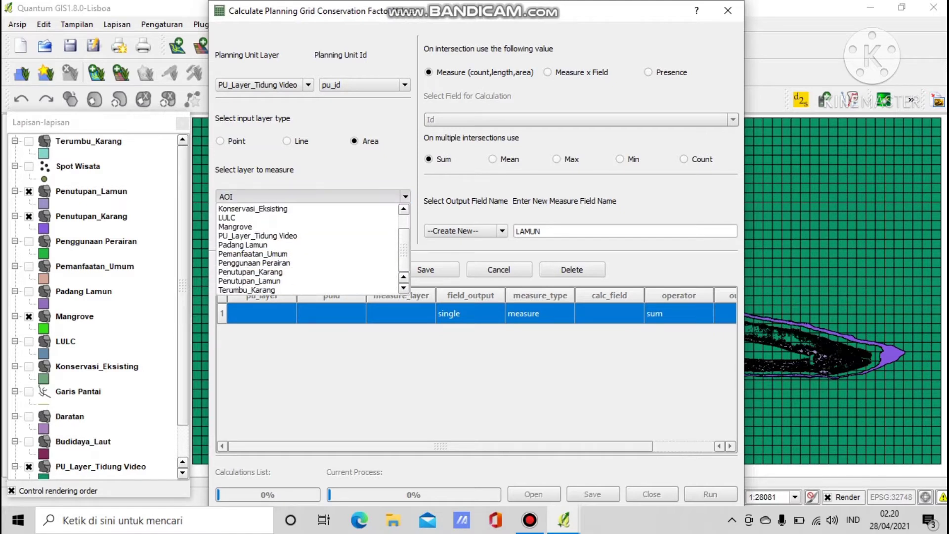
{"action": "left_click", "coordinate": [296, 281]}
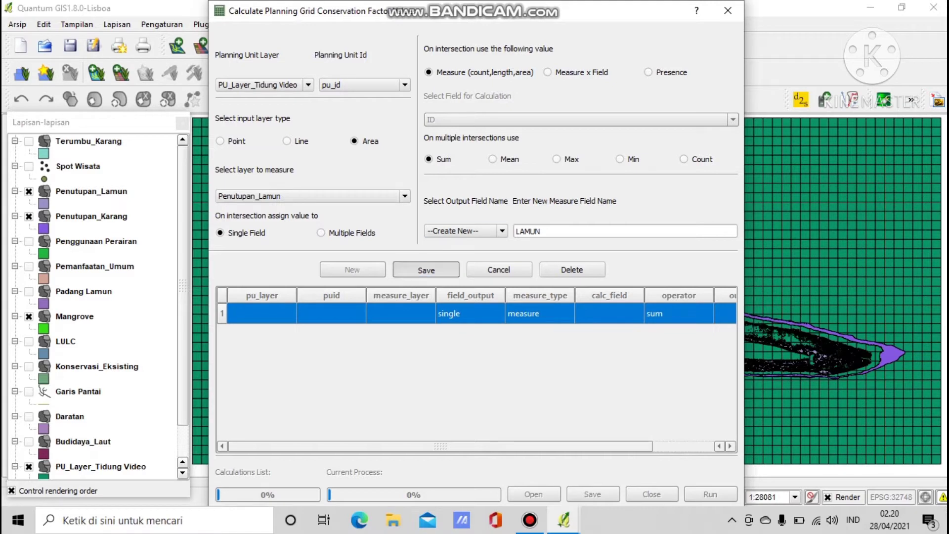
{"action": "left_click", "coordinate": [426, 270]}
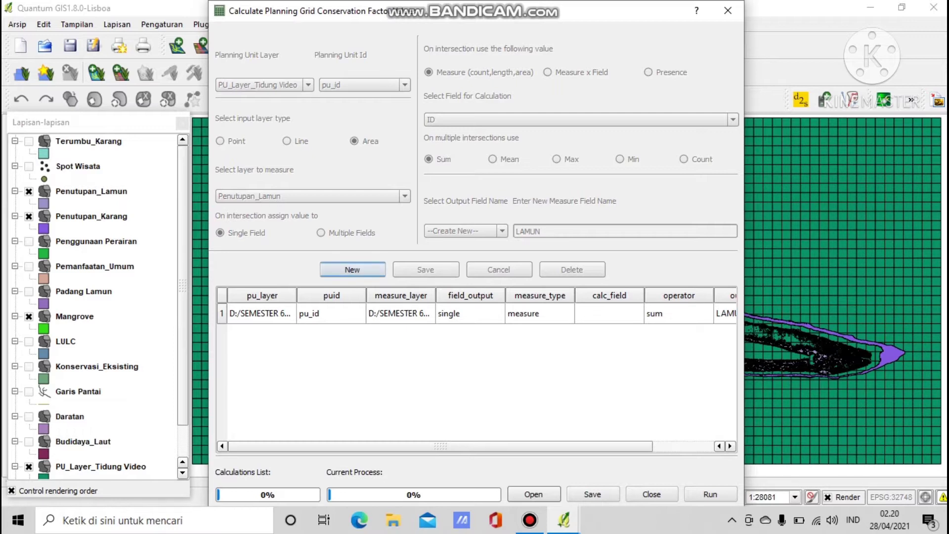
Save a KARANG entry measuring Penutupan_Karang on PU_Layer_Tidung Video, then begin a third entry.
{"action": "left_click", "coordinate": [353, 269]}
{"action": "left_click", "coordinate": [624, 231]}
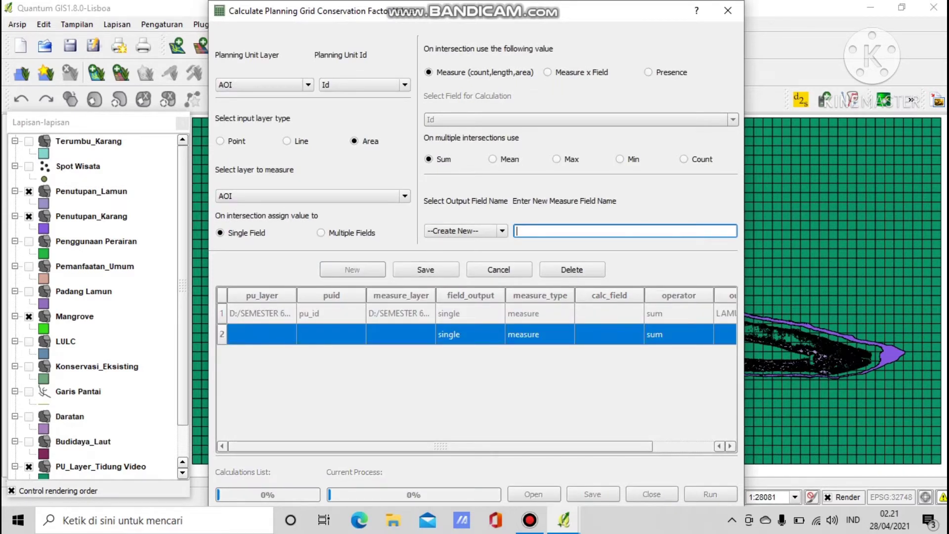
{"action": "type", "text": "KARANG"}
{"action": "left_click", "coordinate": [307, 85]}
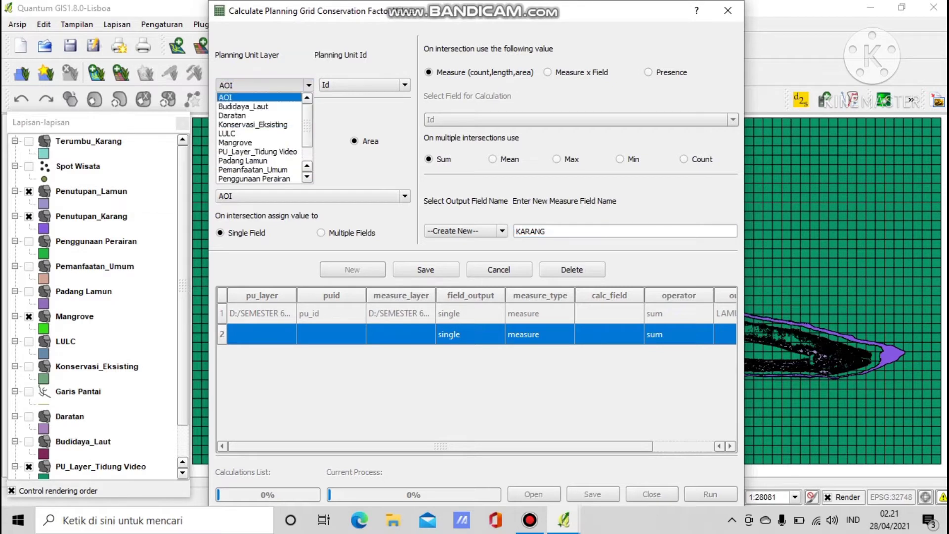
{"action": "left_click", "coordinate": [258, 152]}
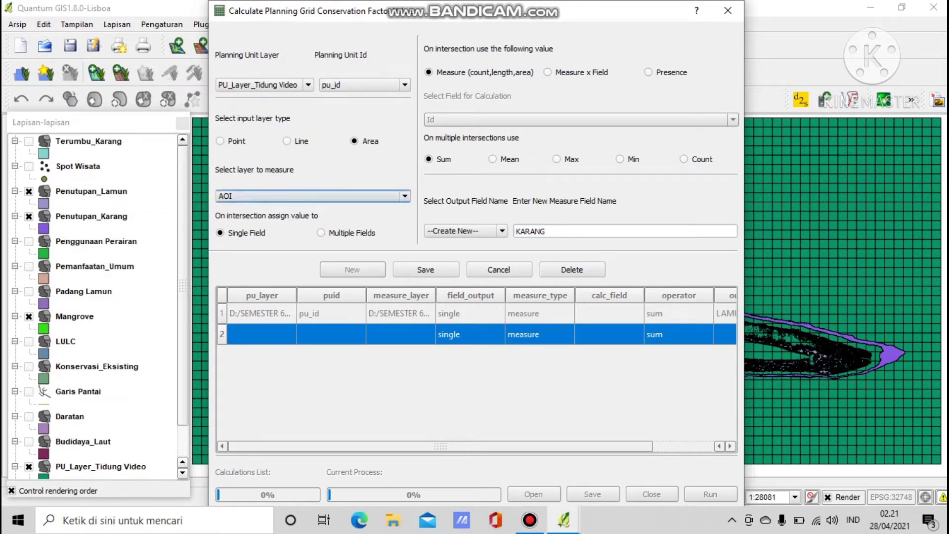
{"action": "left_click", "coordinate": [405, 196]}
{"action": "scroll", "coordinate": [308, 249], "scroll_direction": "down", "scroll_amount": 1}
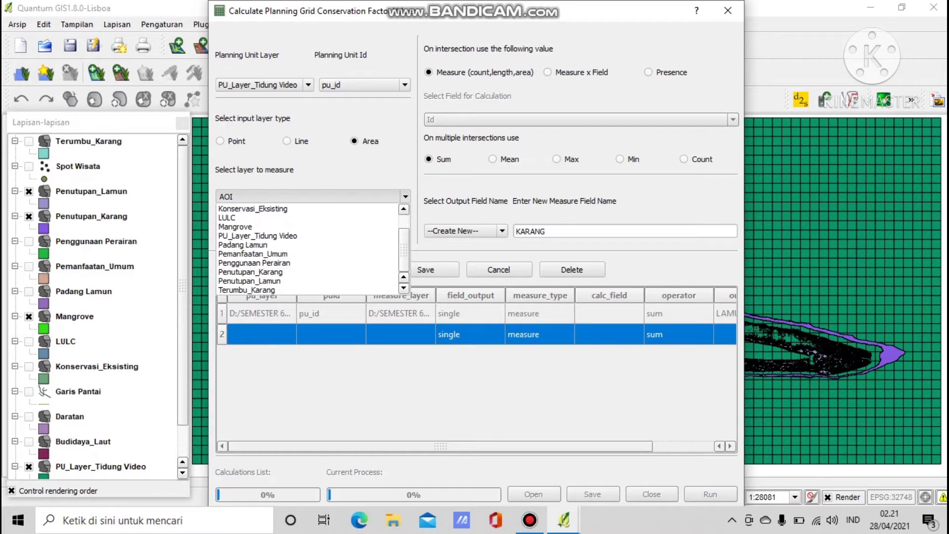
{"action": "left_click", "coordinate": [251, 272]}
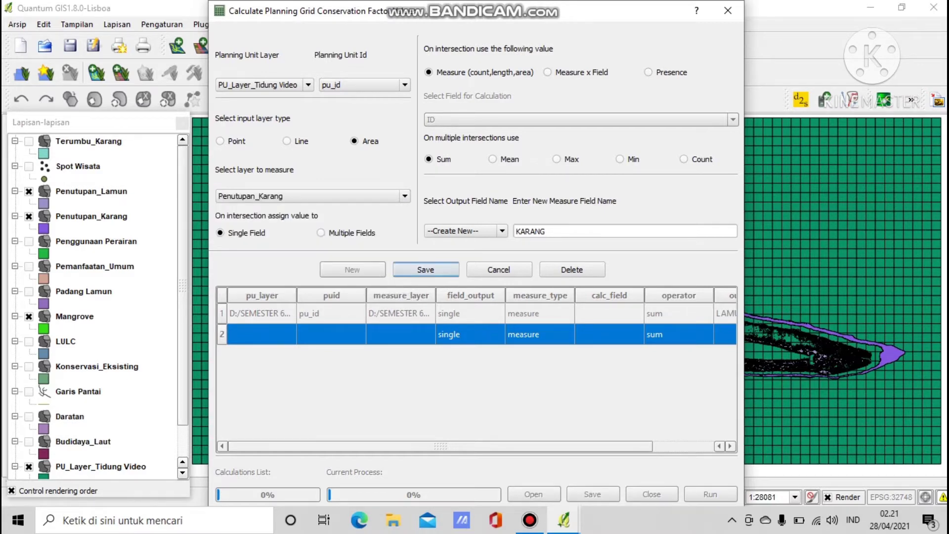
{"action": "left_click", "coordinate": [426, 269]}
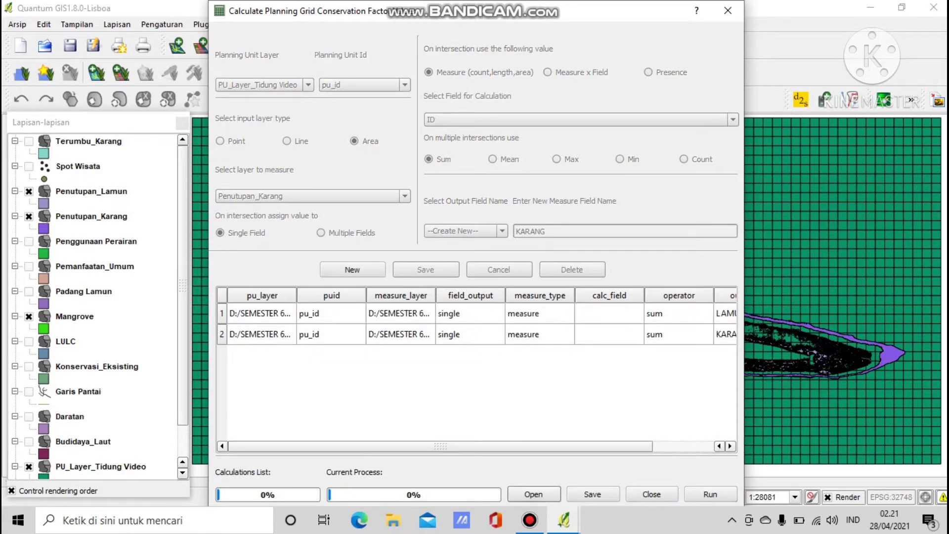
{"action": "left_click", "coordinate": [352, 270]}
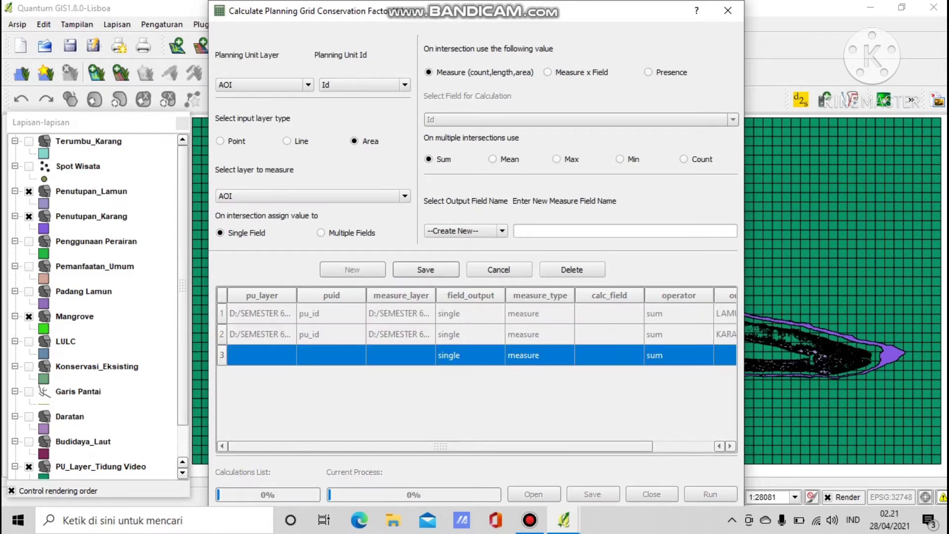
Save a MANGROVE field entry measuring the Mangrove layer on PU_Layer_Tidung Video.
{"action": "left_click", "coordinate": [593, 231]}
{"action": "type", "text": "M"}
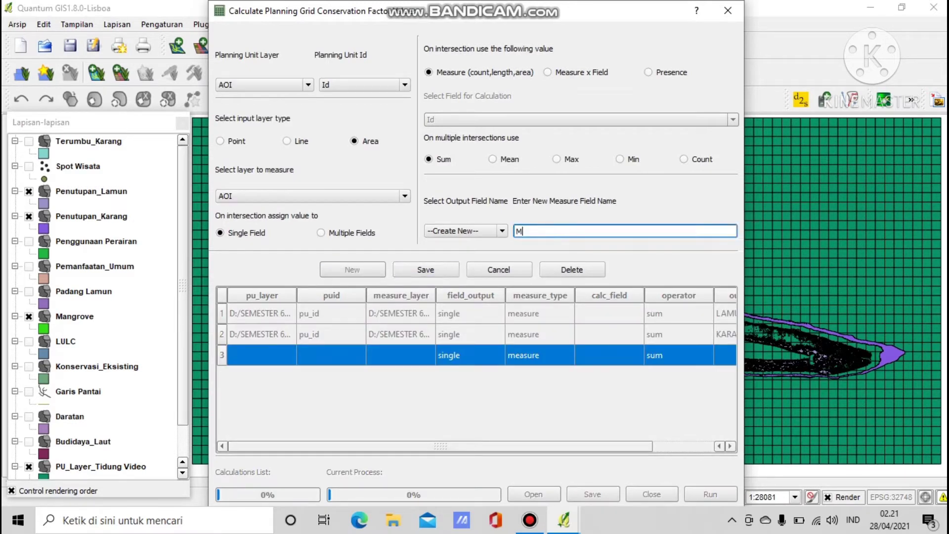
{"action": "type", "text": "ANROVE"}
{"action": "type", "text": "G"}
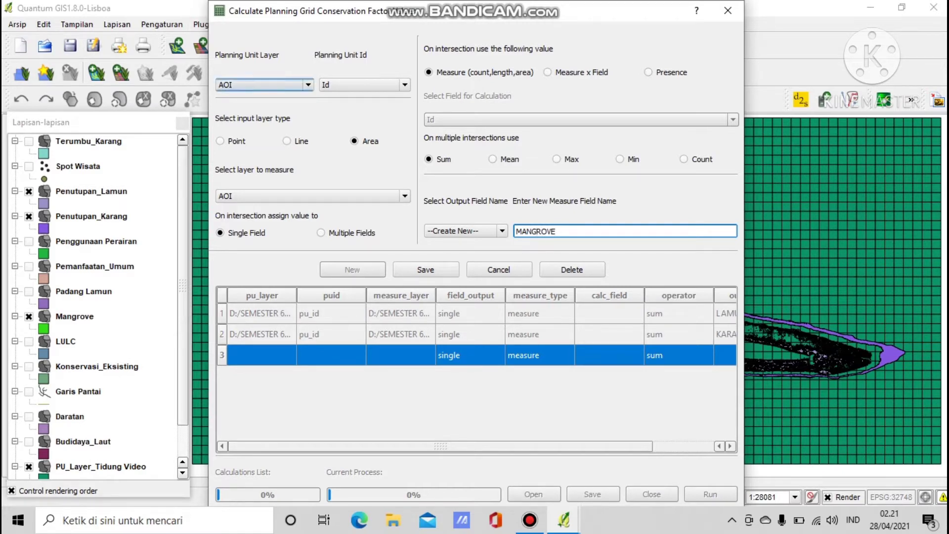
{"action": "left_click", "coordinate": [262, 85]}
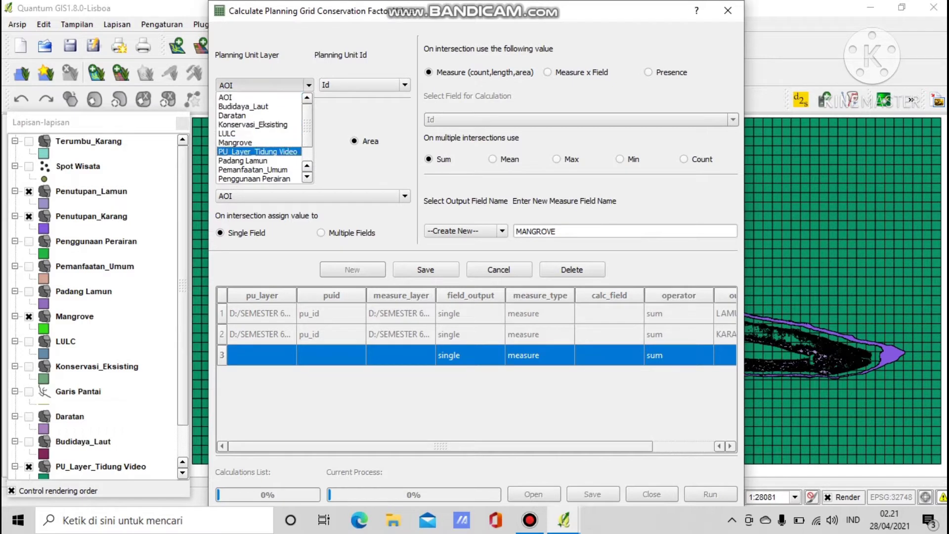
{"action": "left_click", "coordinate": [258, 151]}
{"action": "left_click", "coordinate": [313, 196]}
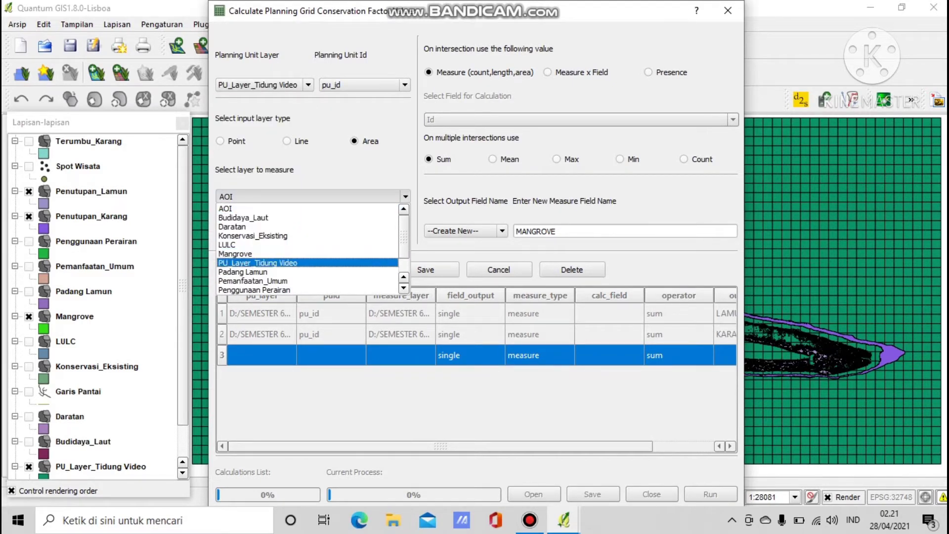
{"action": "left_click", "coordinate": [235, 254]}
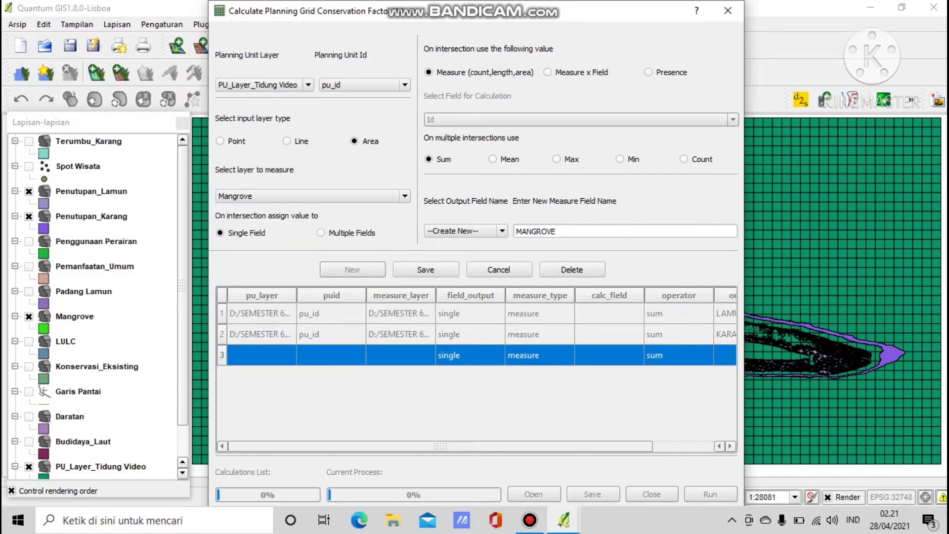
{"action": "left_click", "coordinate": [426, 269]}
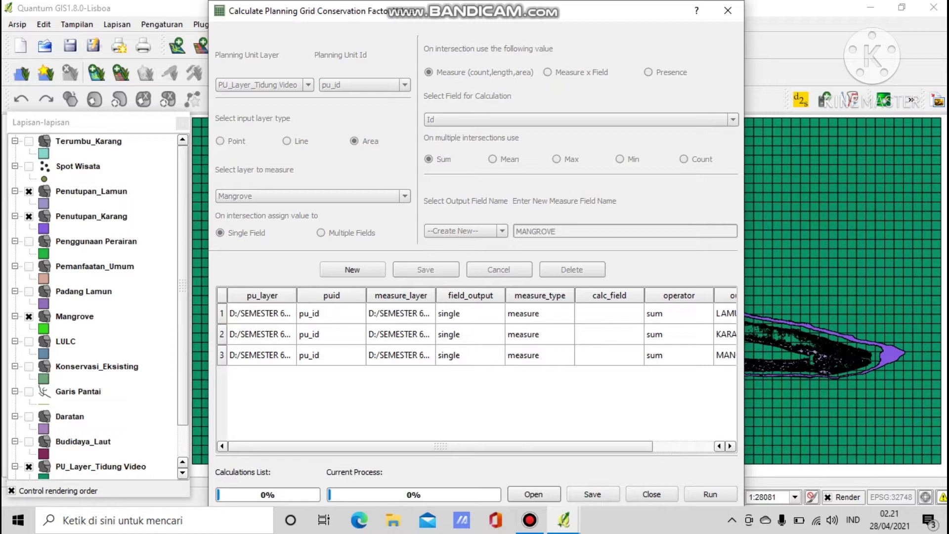
Run the LAMUN, KARANG and MANGROVE calculations and acknowledge the 'Calculations completed' message.
{"action": "mouse_move", "coordinate": [440, 446]}
{"action": "left_mouse_down"}
{"action": "mouse_move", "coordinate": [502, 446]}
{"action": "mouse_move", "coordinate": [440, 447]}
{"action": "left_mouse_up"}
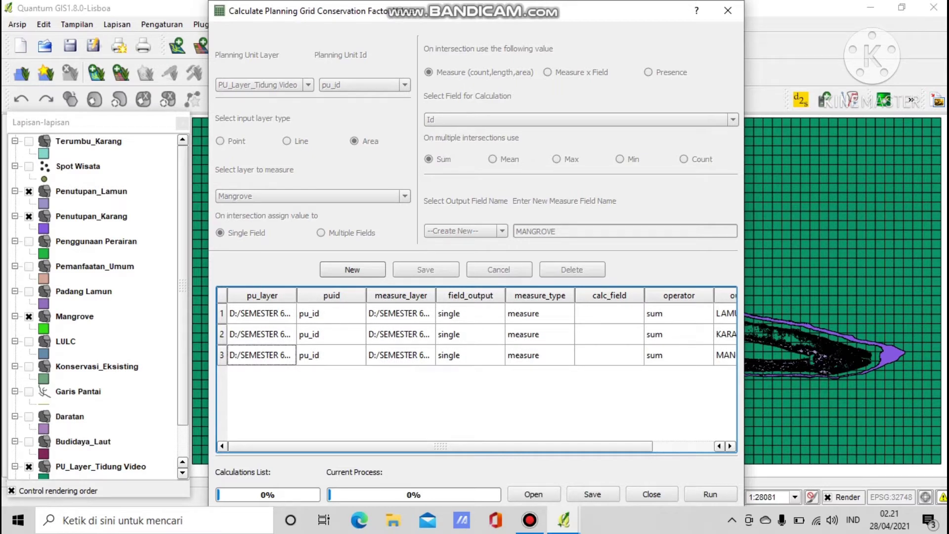
{"action": "left_click", "coordinate": [710, 494]}
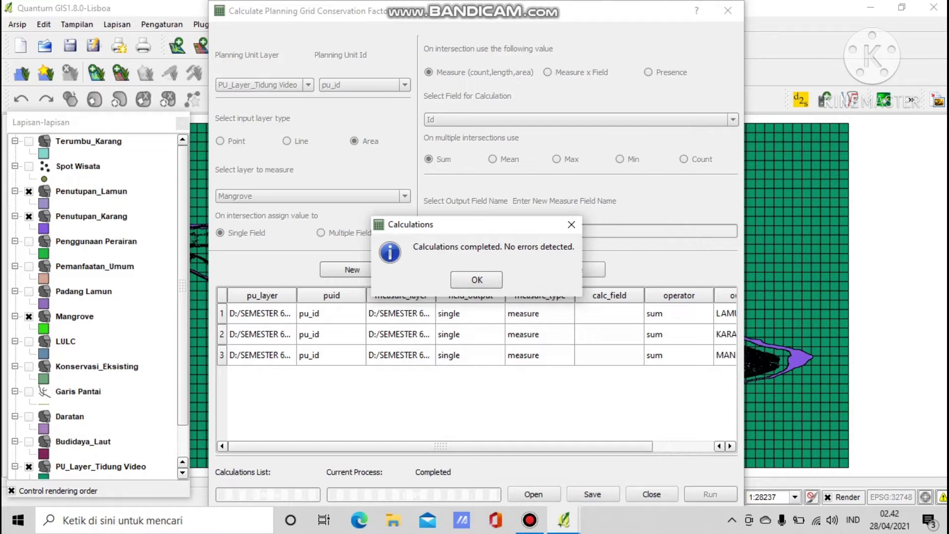
{"action": "key", "text": "Return"}
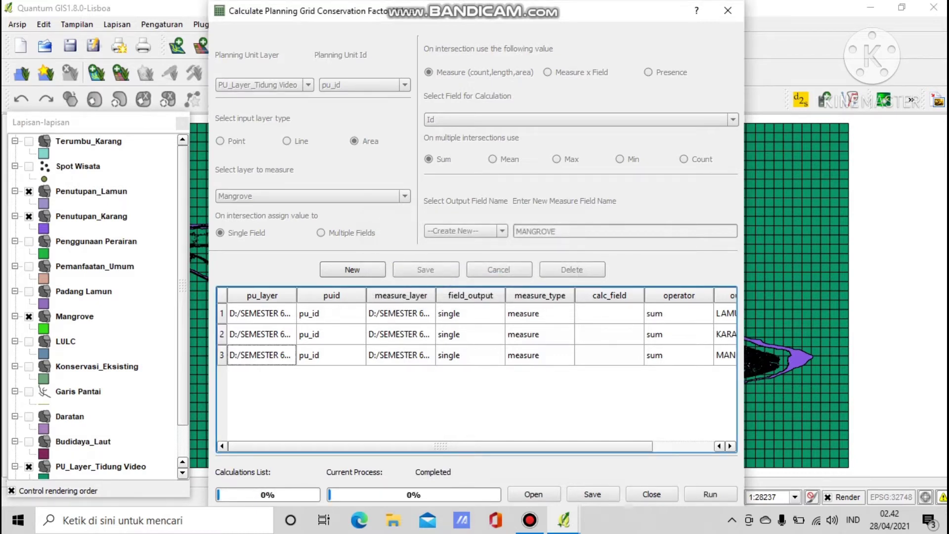
Save the calculations list as PU_Layer_Tidung Video 1.csv in D:/SEMESTER 6/KSHP/Latihan Peta.
{"action": "left_click", "coordinate": [592, 494]}
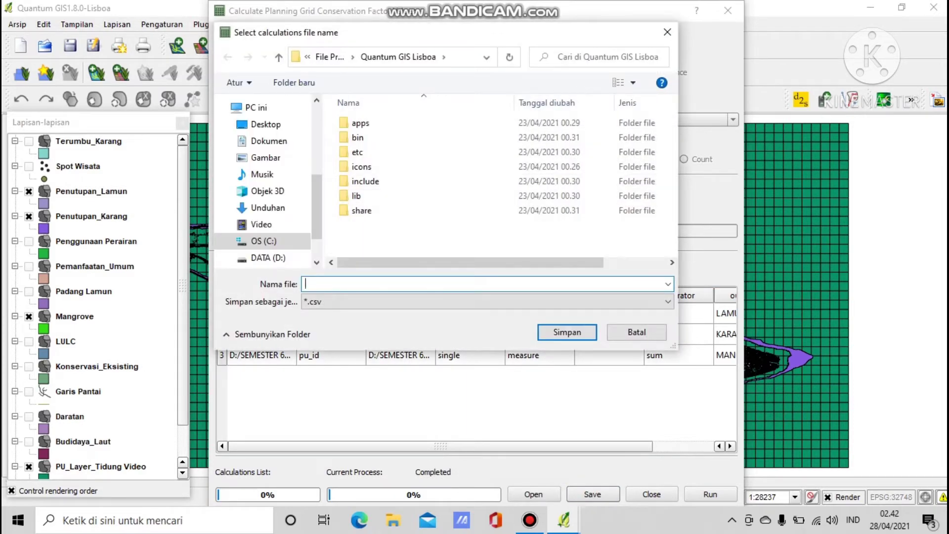
{"action": "left_click", "coordinate": [268, 258]}
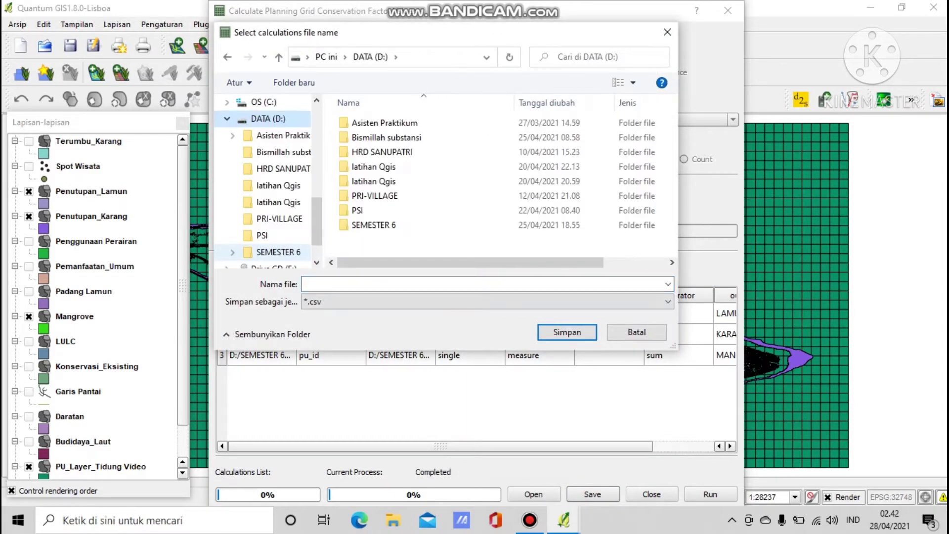
{"action": "double_click", "coordinate": [374, 226]}
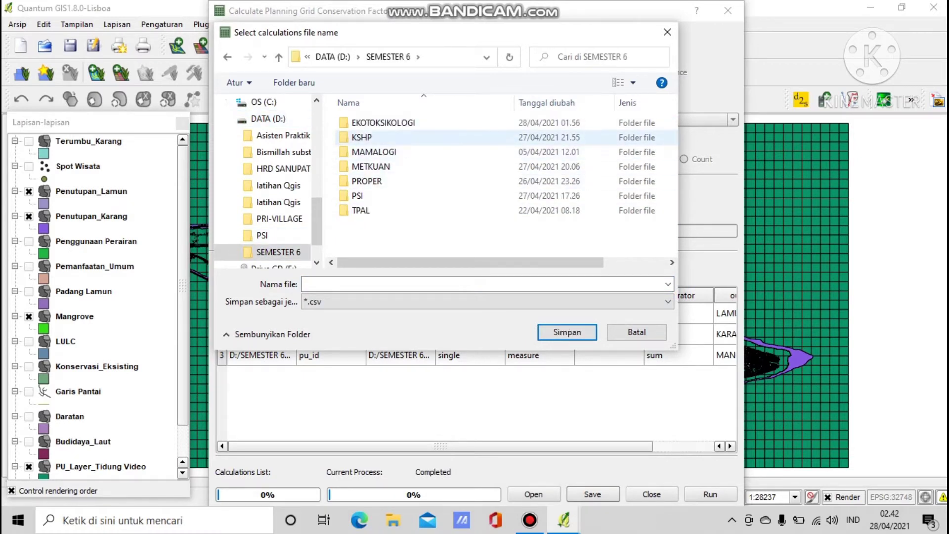
{"action": "double_click", "coordinate": [361, 138]}
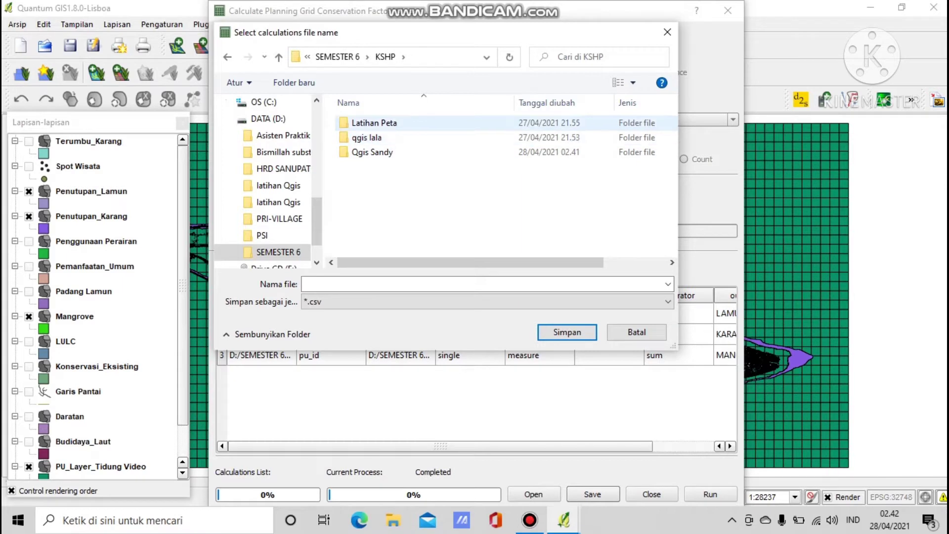
{"action": "double_click", "coordinate": [374, 123]}
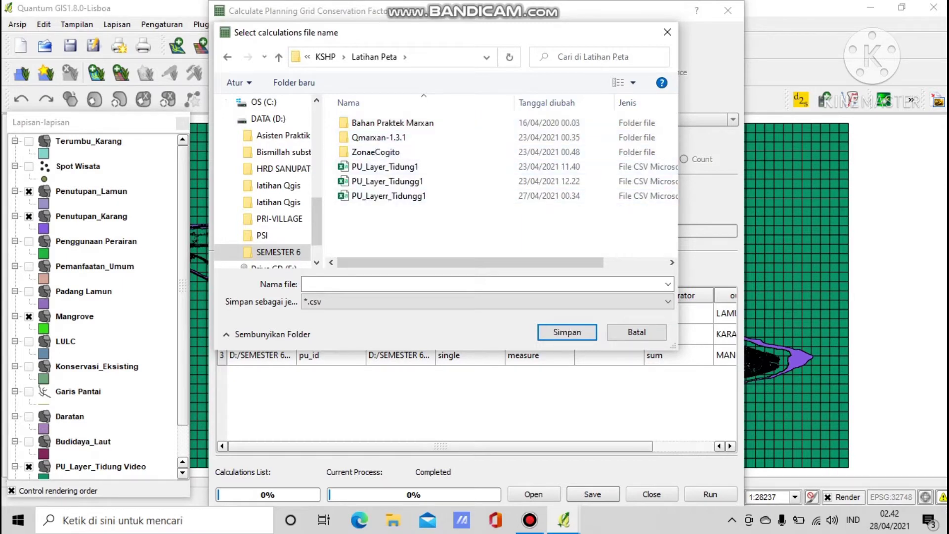
{"action": "left_click", "coordinate": [479, 284]}
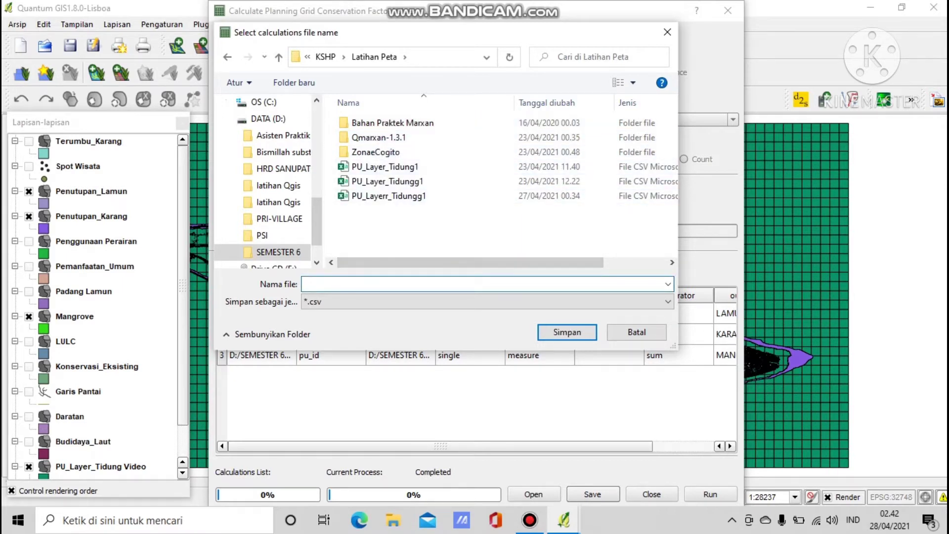
{"action": "type", "text": "PU"}
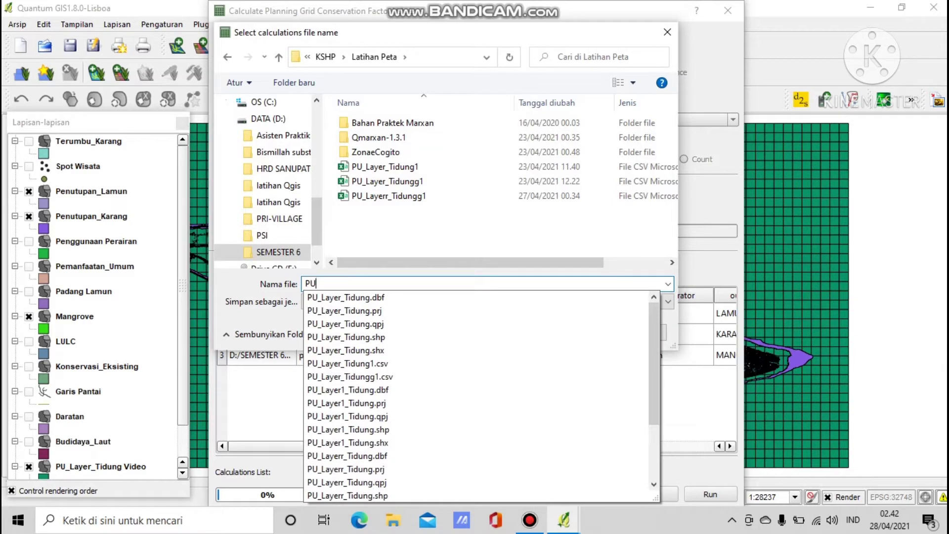
{"action": "type", "text": "_Layer_T"}
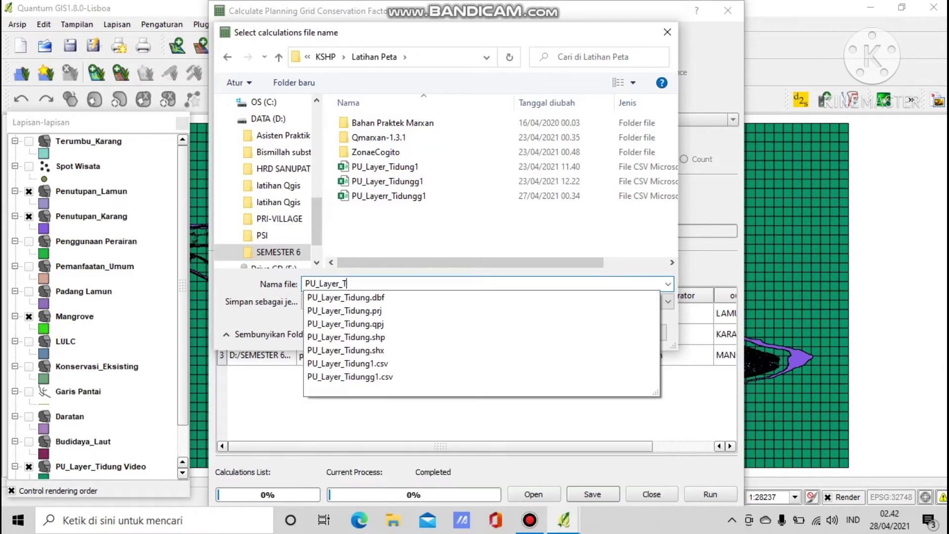
{"action": "type", "text": "idung V"}
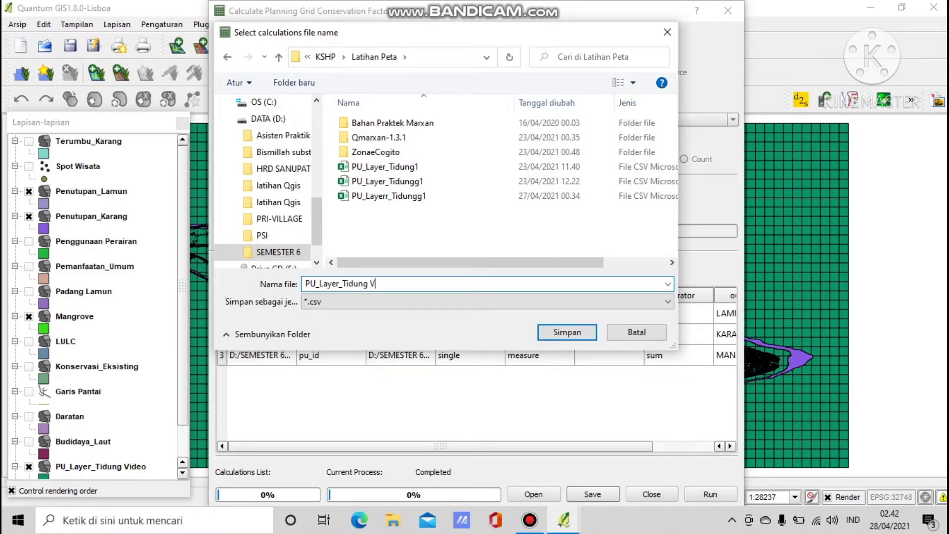
{"action": "type", "text": "ideo 1"}
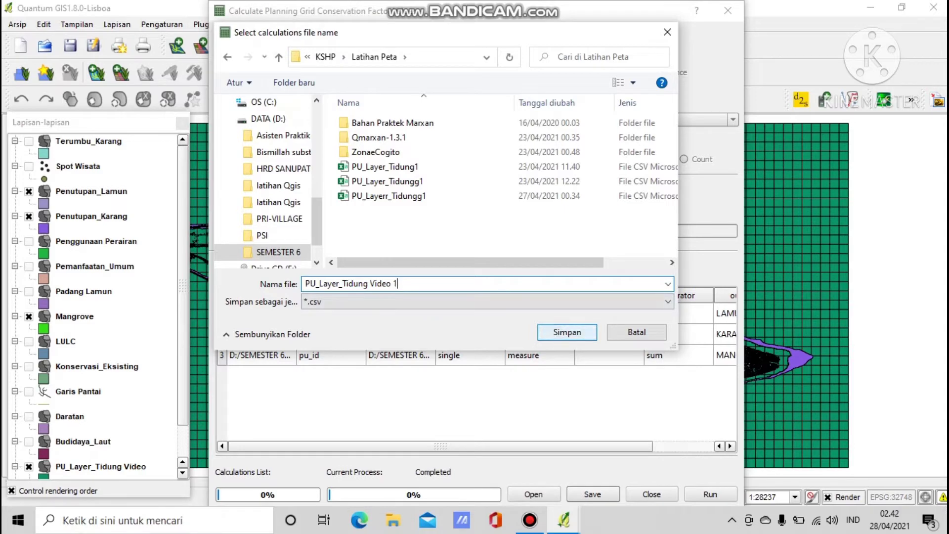
{"action": "key", "text": "Return"}
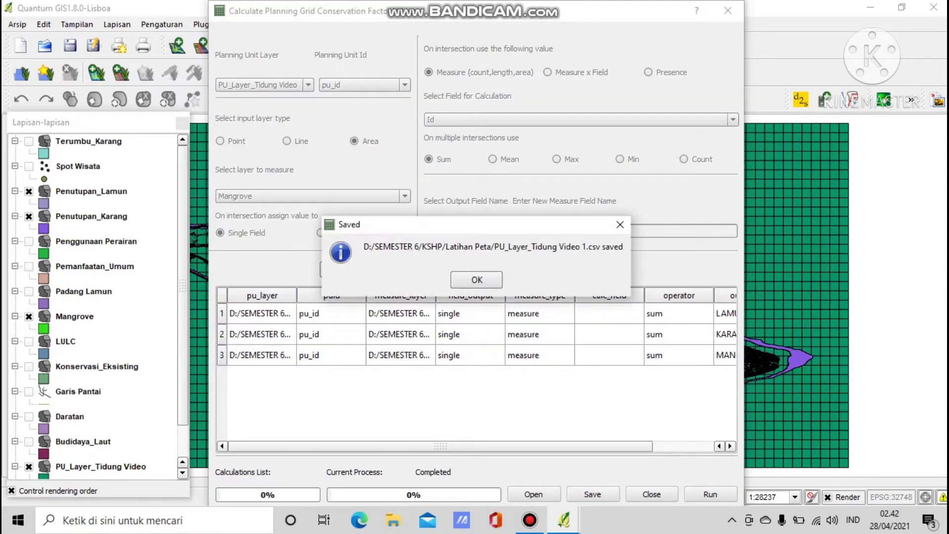
{"action": "key", "text": "Return"}
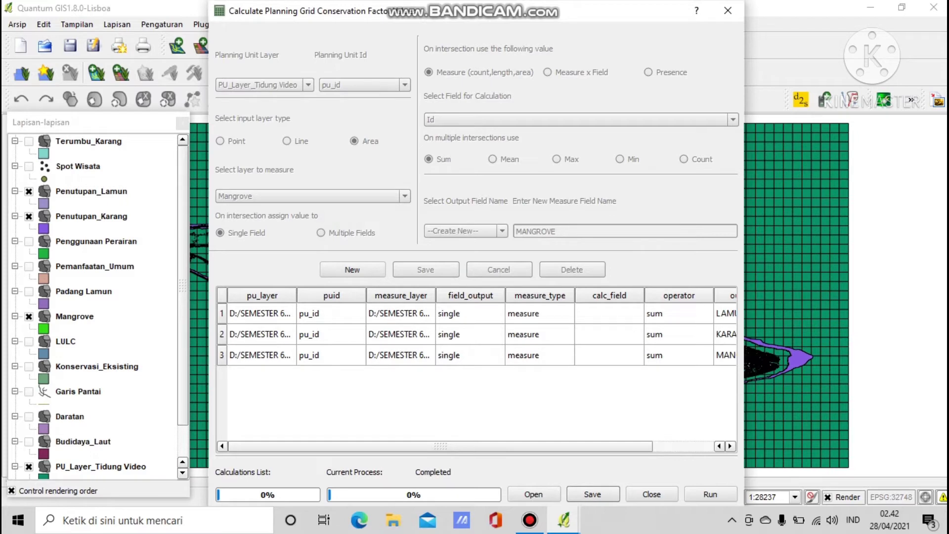
Close the conservation factor calculator and glance at the vector tools menu.
{"action": "left_click", "coordinate": [651, 495]}
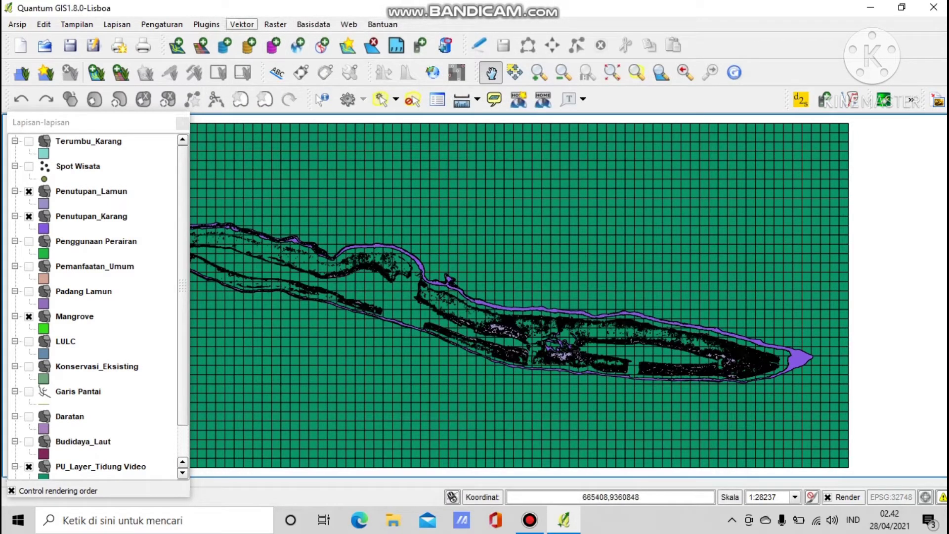
{"action": "left_click", "coordinate": [241, 24]}
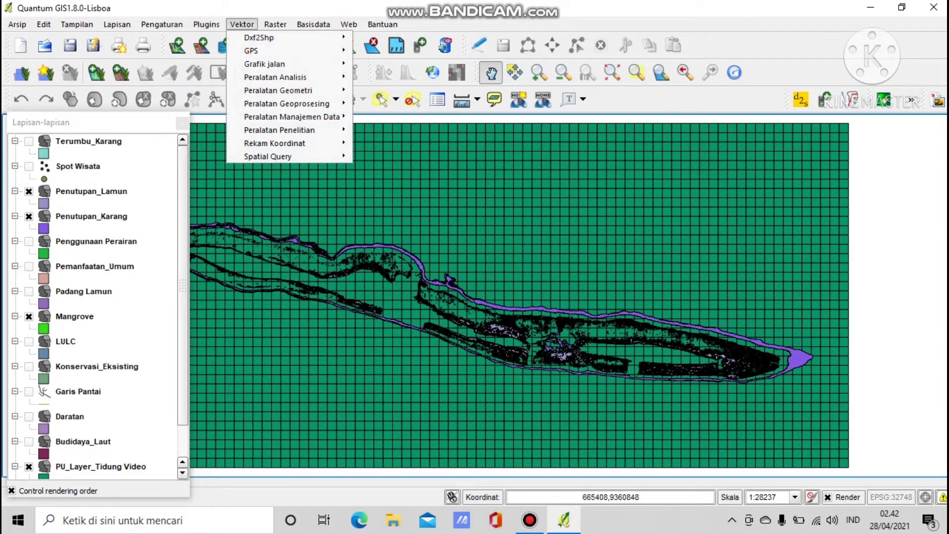
{"action": "mouse_move", "coordinate": [277, 156]}
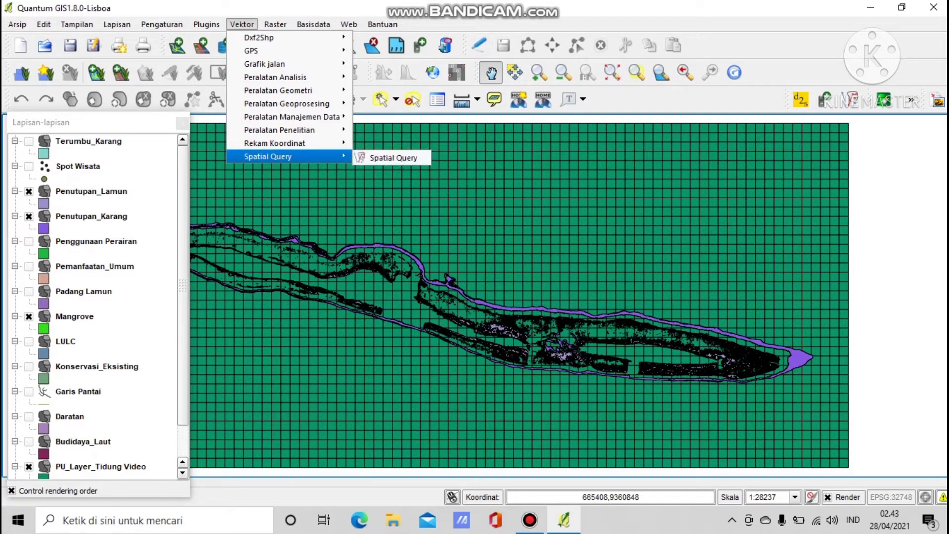
Show Spot Wisata and hide Terumbu_Karang, Penutupan_Lamun and Penutupan_Karang.
{"action": "left_click", "coordinate": [29, 142]}
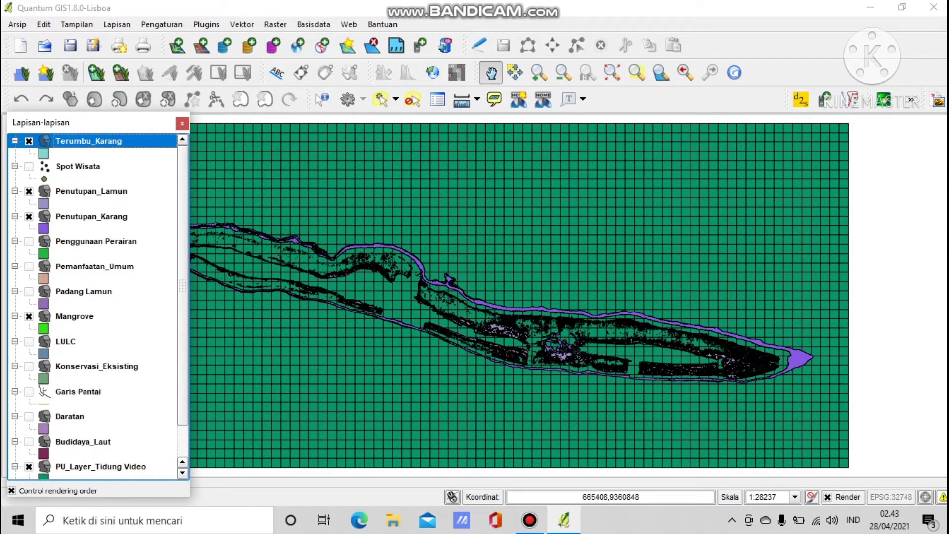
{"action": "left_click", "coordinate": [29, 167]}
{"action": "left_click", "coordinate": [29, 141]}
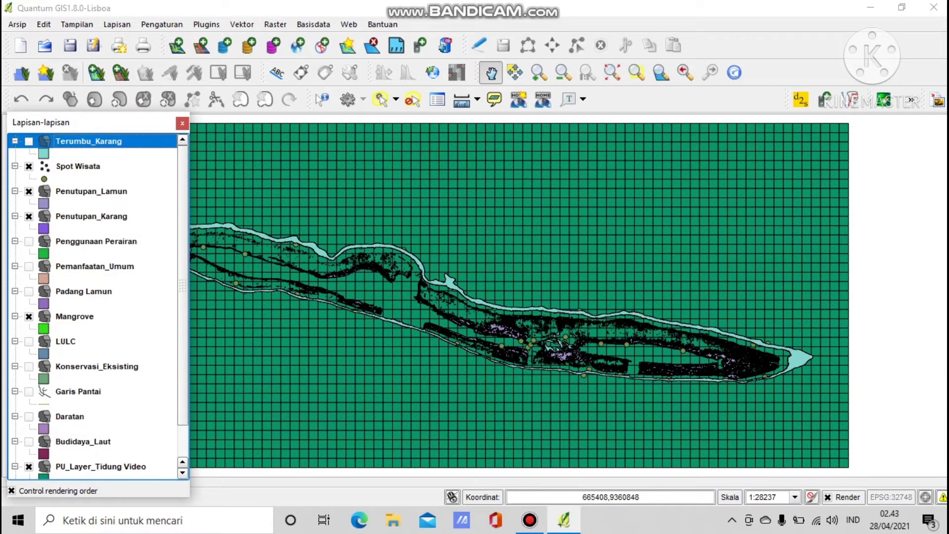
{"action": "left_click", "coordinate": [29, 191]}
{"action": "left_click", "coordinate": [29, 217]}
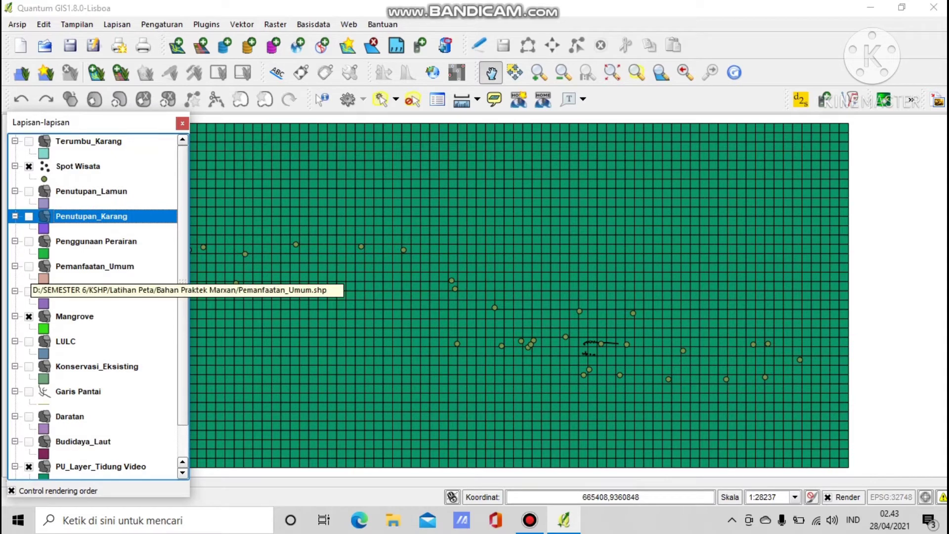
Show Pemanfaatan_Umum, LULC, Konservasi_Eksisting and Budidaya_Laut, and hide Mangrove.
{"action": "left_click", "coordinate": [74, 266]}
{"action": "left_click", "coordinate": [28, 266]}
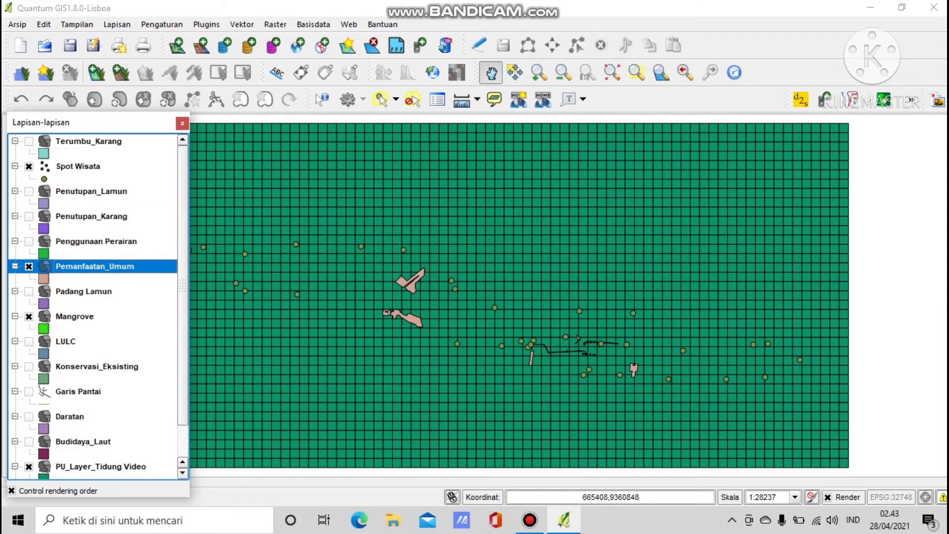
{"action": "left_click", "coordinate": [29, 316]}
{"action": "left_click", "coordinate": [29, 342]}
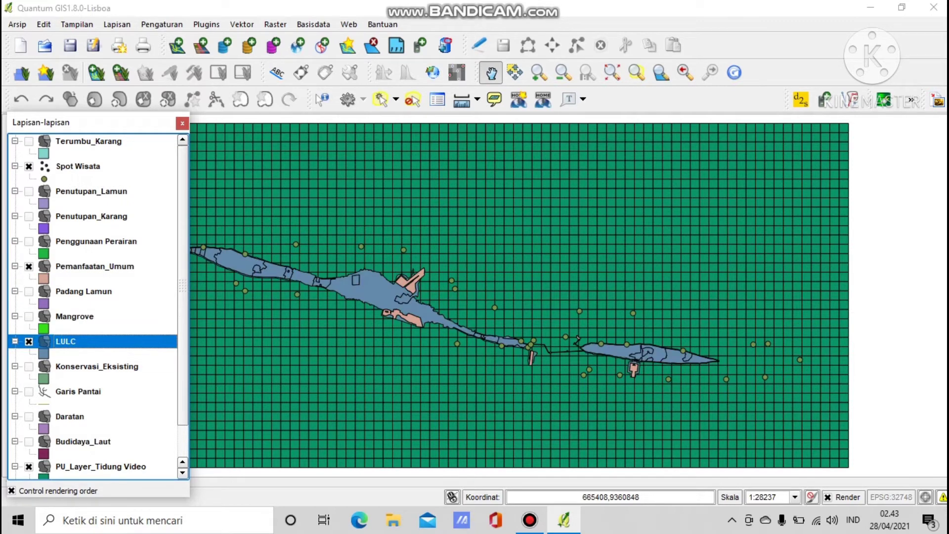
{"action": "left_click", "coordinate": [29, 367]}
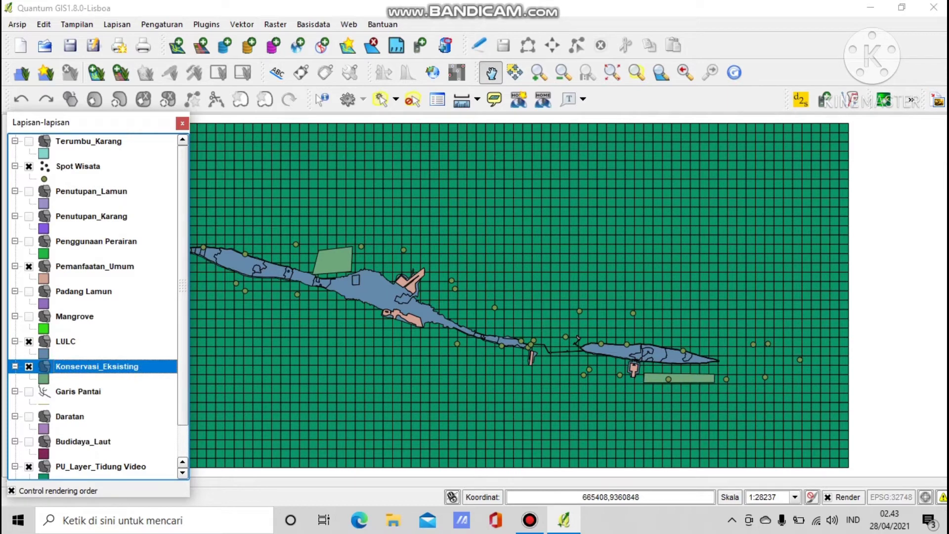
{"action": "left_click", "coordinate": [29, 441]}
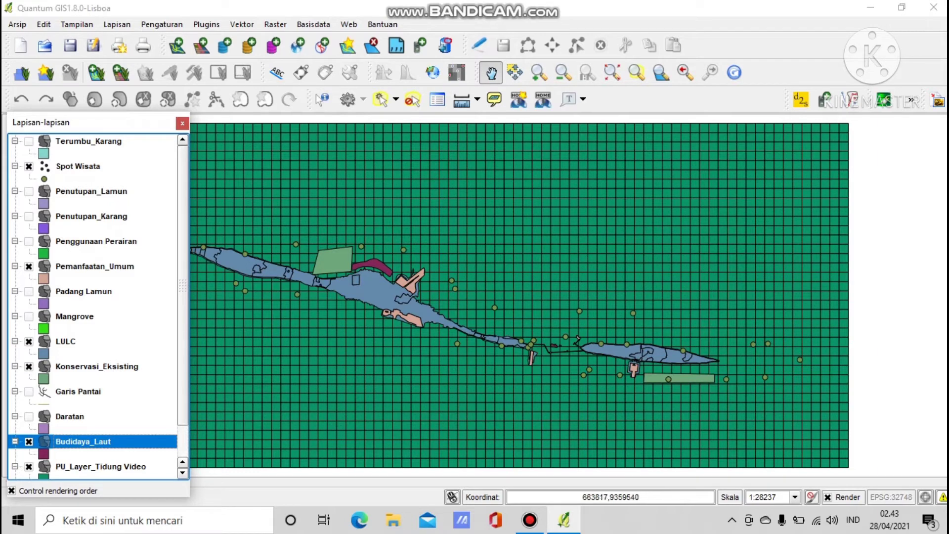
Run a Kueri Spasial selecting PU_Layer_Tidung Video cells that intersect (Berpotongan) Budidaya_Laut.
{"action": "left_click", "coordinate": [241, 24]}
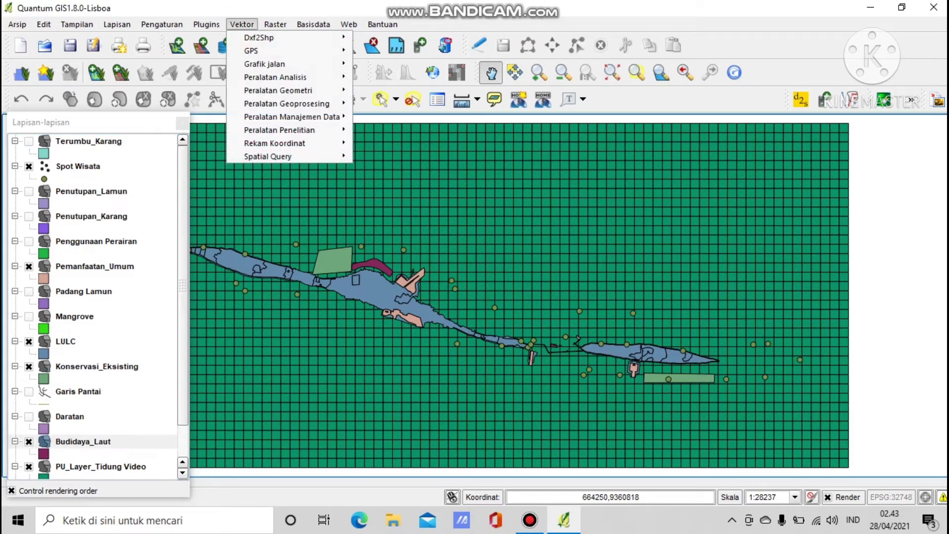
{"action": "mouse_move", "coordinate": [277, 156]}
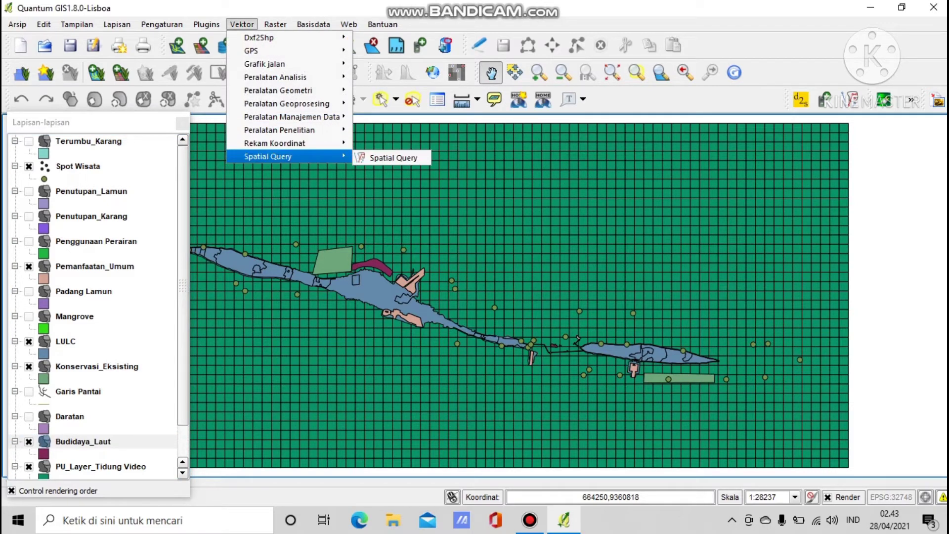
{"action": "left_click", "coordinate": [393, 157]}
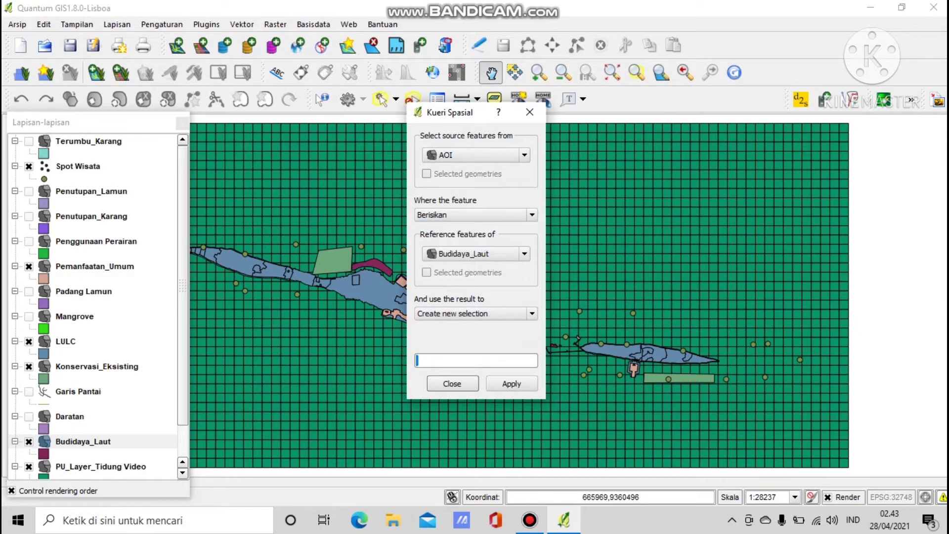
{"action": "left_click", "coordinate": [473, 155]}
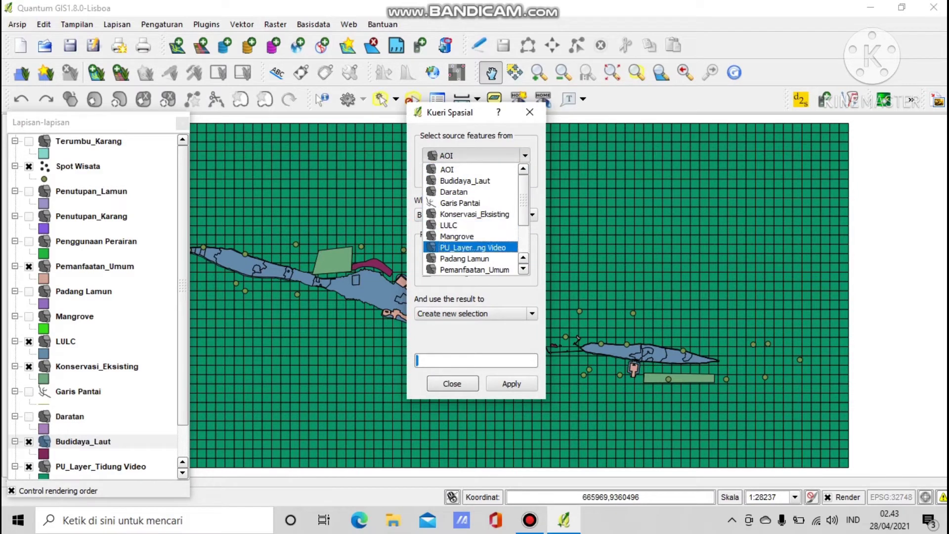
{"action": "left_click", "coordinate": [473, 248]}
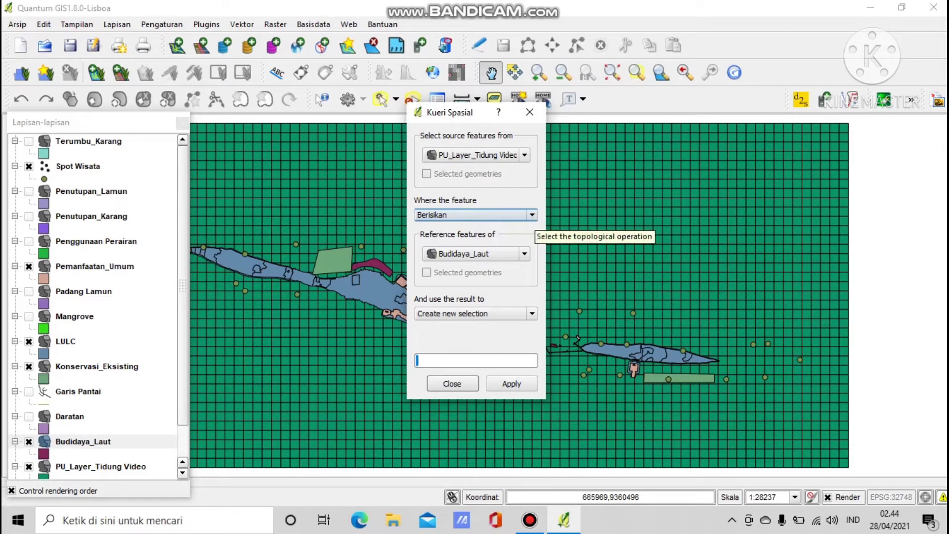
{"action": "left_click", "coordinate": [530, 215]}
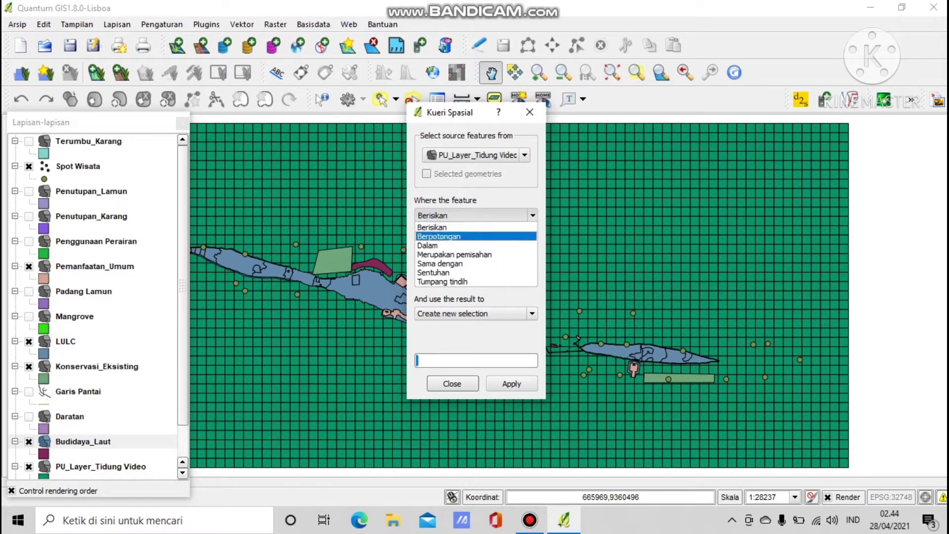
{"action": "left_click", "coordinate": [439, 236]}
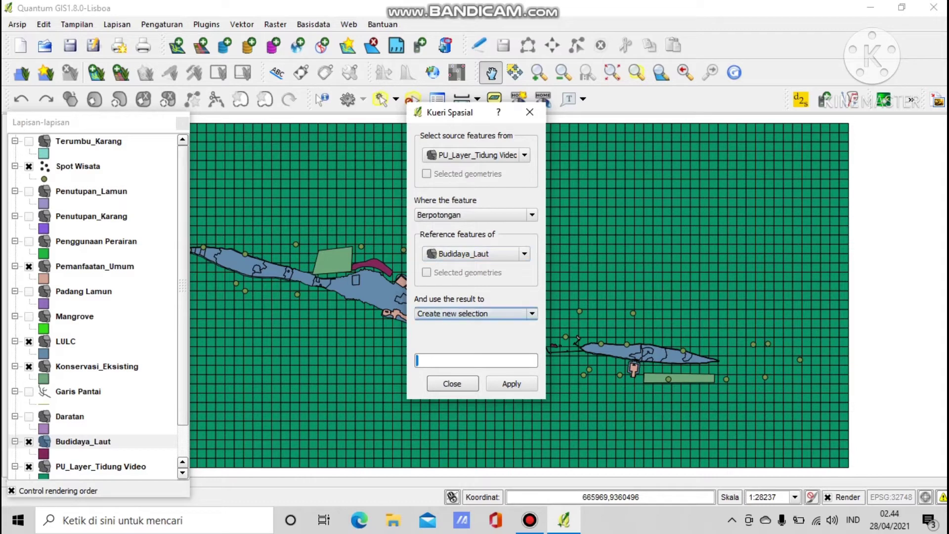
{"action": "left_click", "coordinate": [511, 384]}
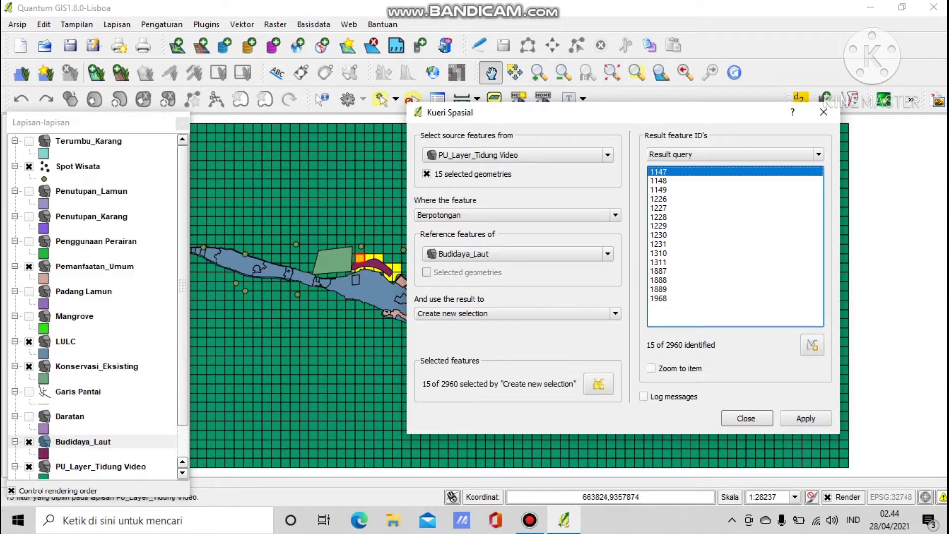
Open and enlarge the PU_Layer_Tidung Video attribute table, then turn on editing.
{"action": "right_click", "coordinate": [128, 466]}
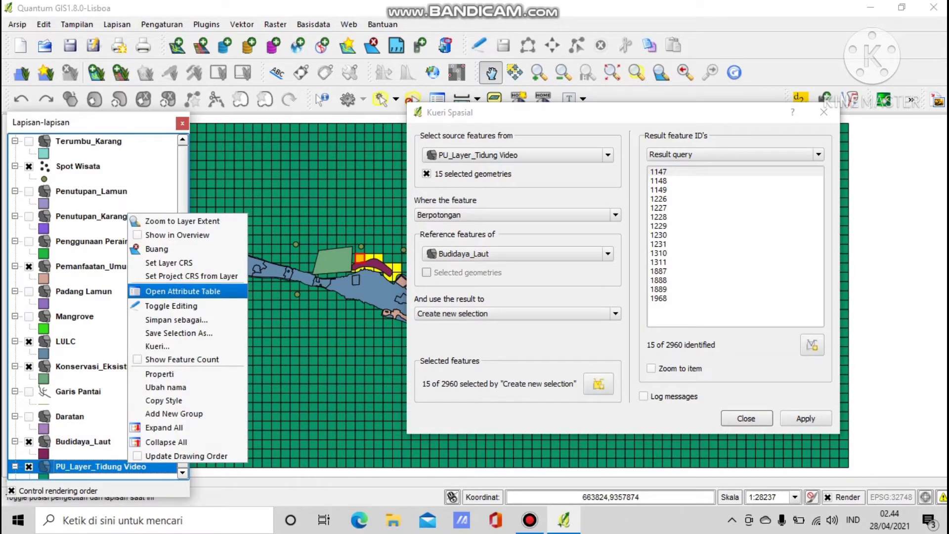
{"action": "left_click", "coordinate": [182, 291]}
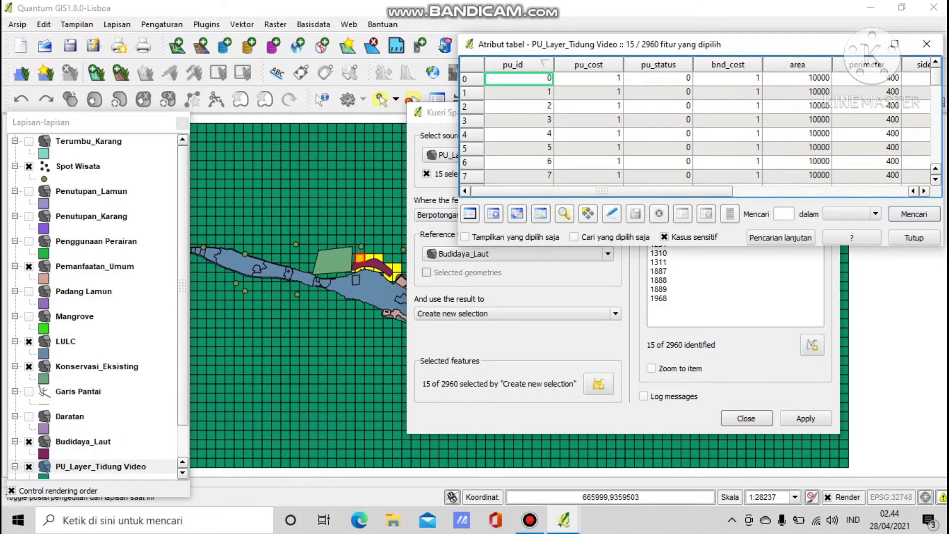
{"action": "left_click_drag", "start_coordinate": [458, 230], "coordinate": [441, 355]}
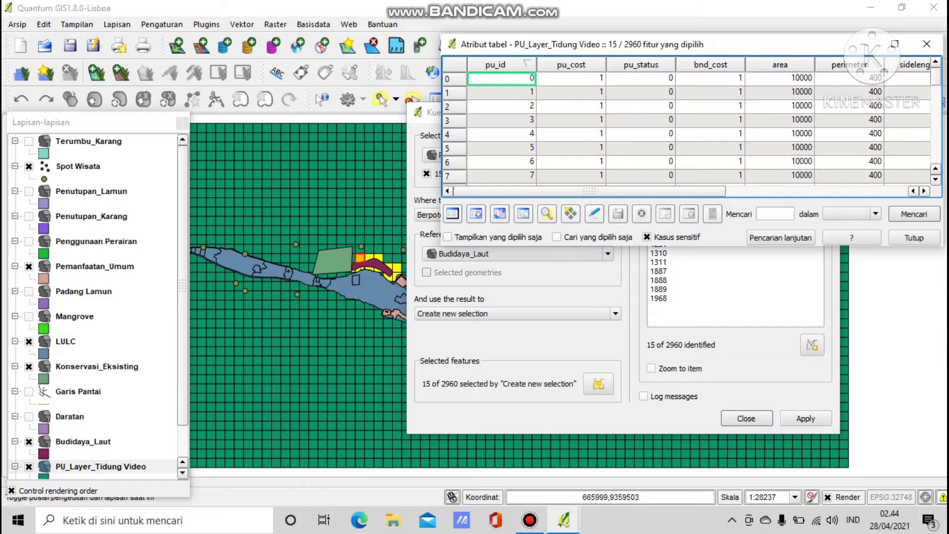
{"action": "left_click_drag", "start_coordinate": [479, 246], "coordinate": [447, 437]}
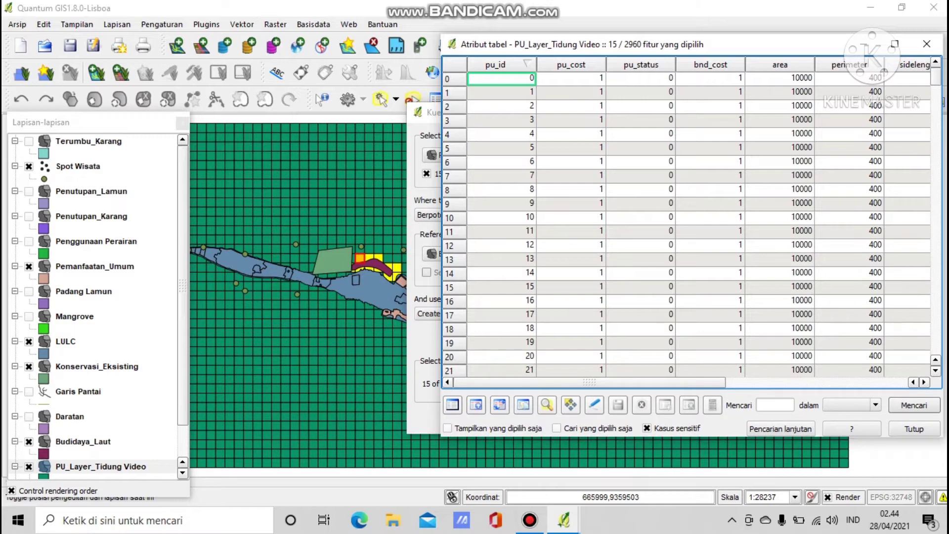
{"action": "left_click", "coordinate": [595, 405]}
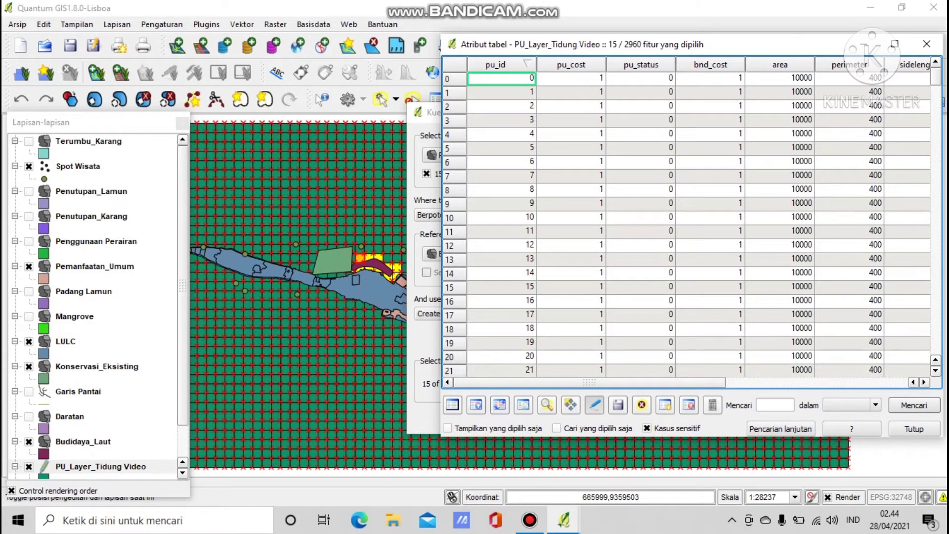
{"action": "left_click", "coordinate": [712, 404]}
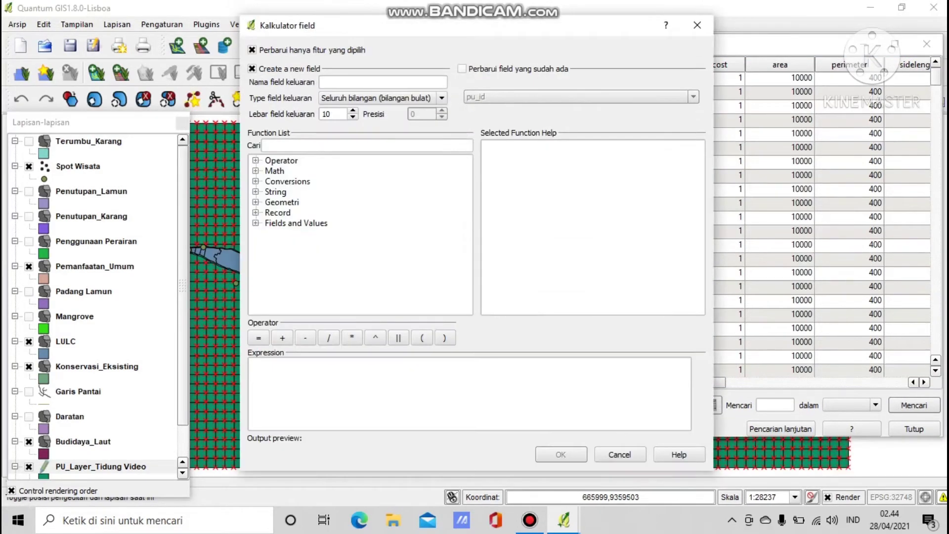
Update the existing pu_status field to 1 for the selected cells, then stop editing.
{"action": "left_click", "coordinate": [462, 69]}
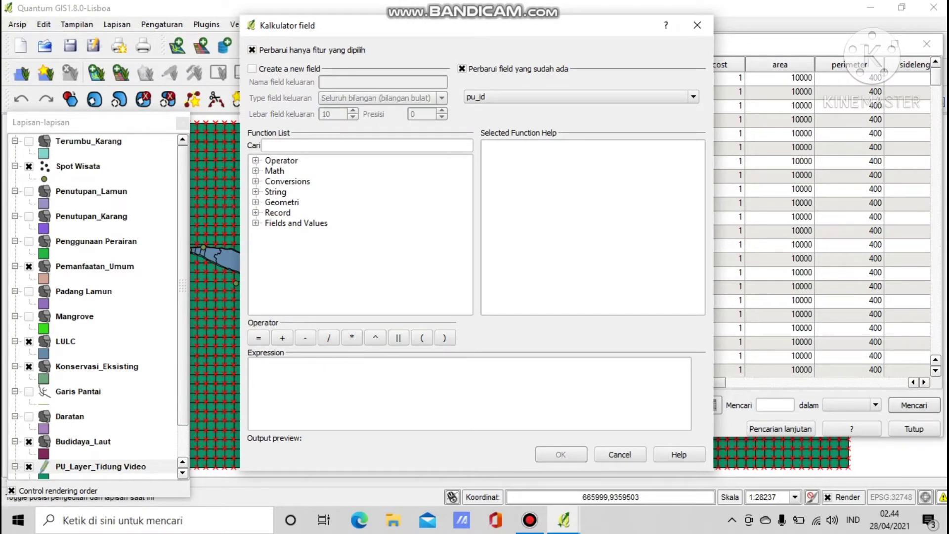
{"action": "left_click", "coordinate": [581, 97]}
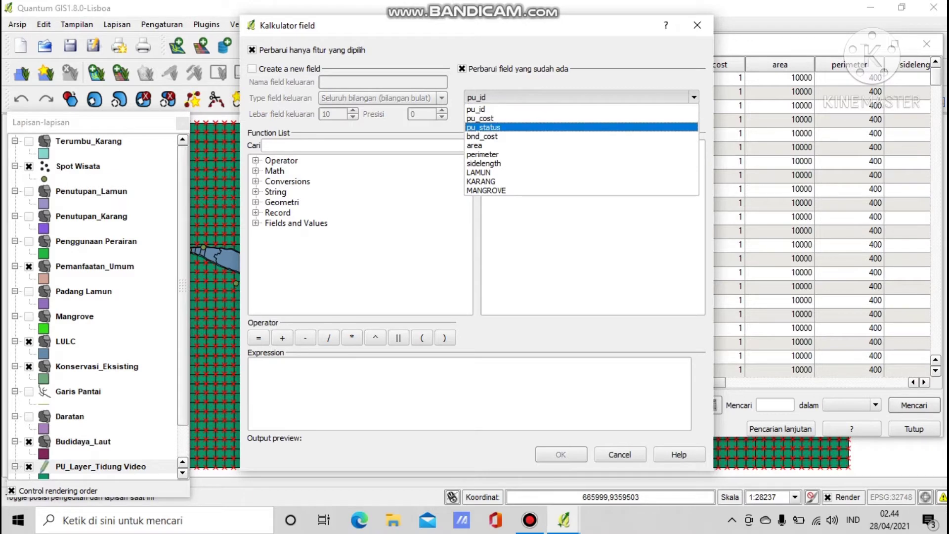
{"action": "left_click", "coordinate": [581, 128]}
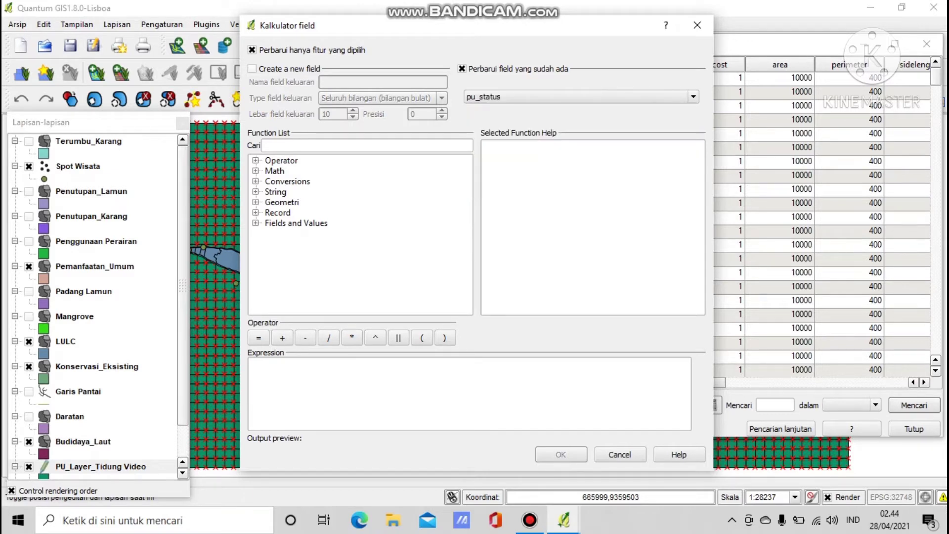
{"action": "left_click", "coordinate": [386, 385]}
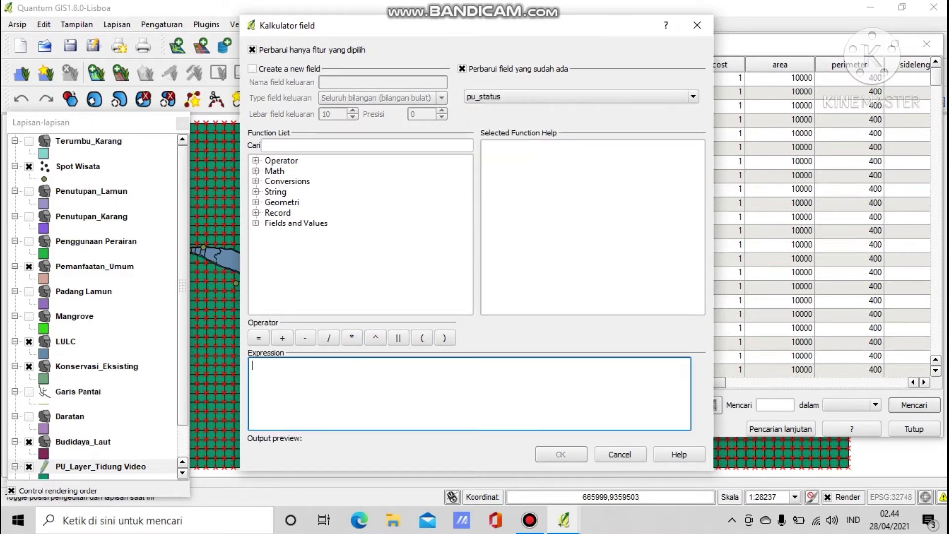
{"action": "type", "text": "1"}
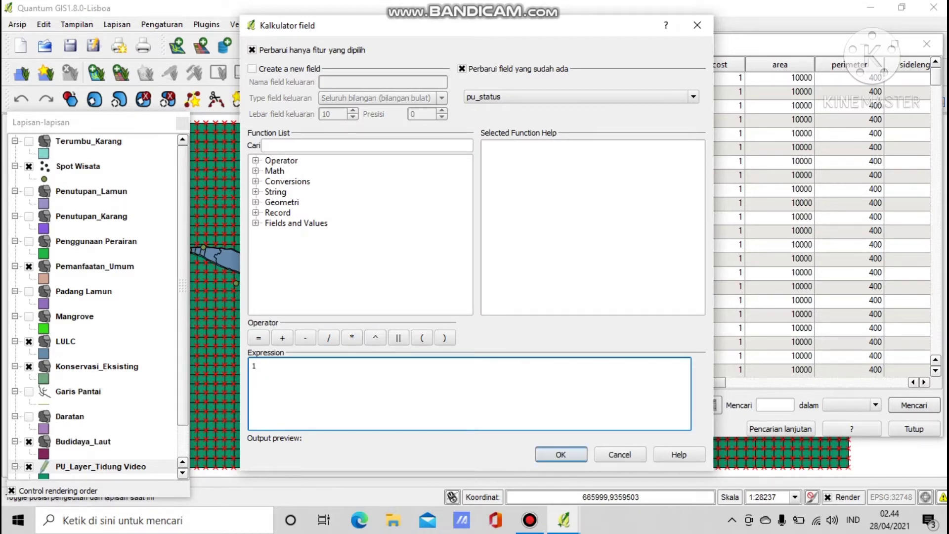
{"action": "left_click", "coordinate": [561, 455]}
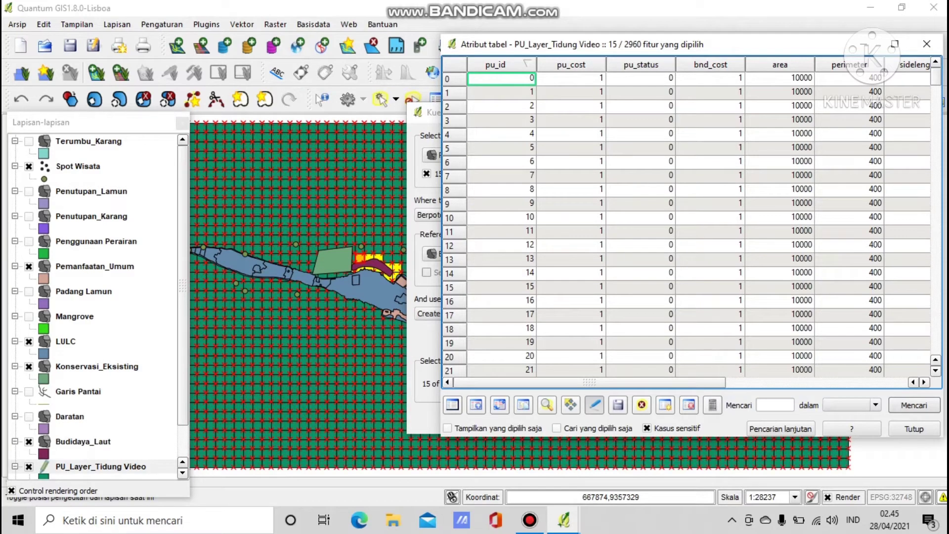
{"action": "left_click", "coordinate": [594, 404]}
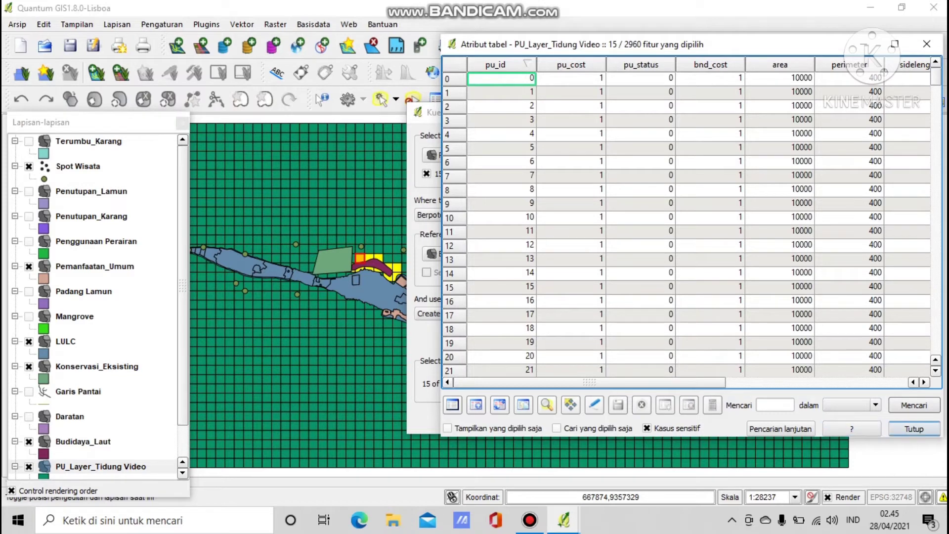
Close the attribute table and query all grid cells against the Spot Wisata reference layer.
{"action": "left_click", "coordinate": [914, 429]}
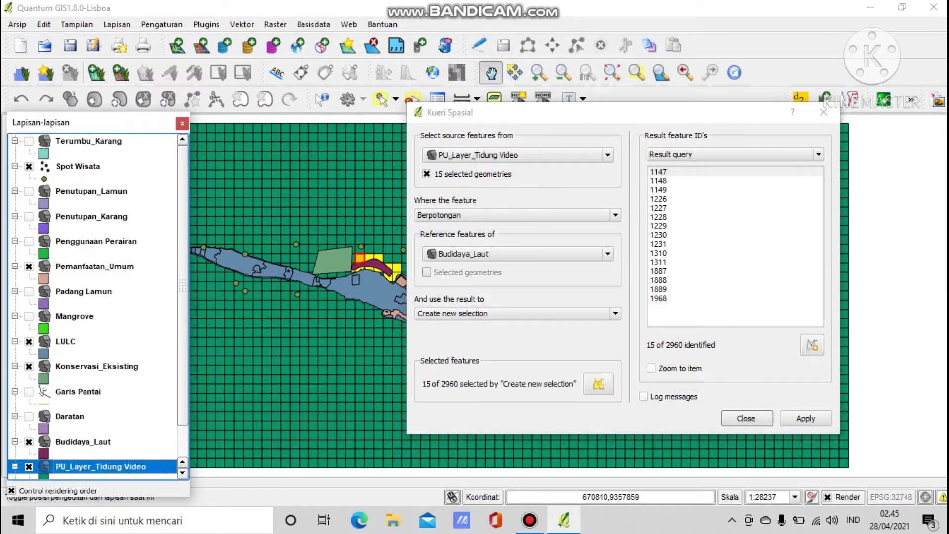
{"action": "left_click", "coordinate": [426, 173]}
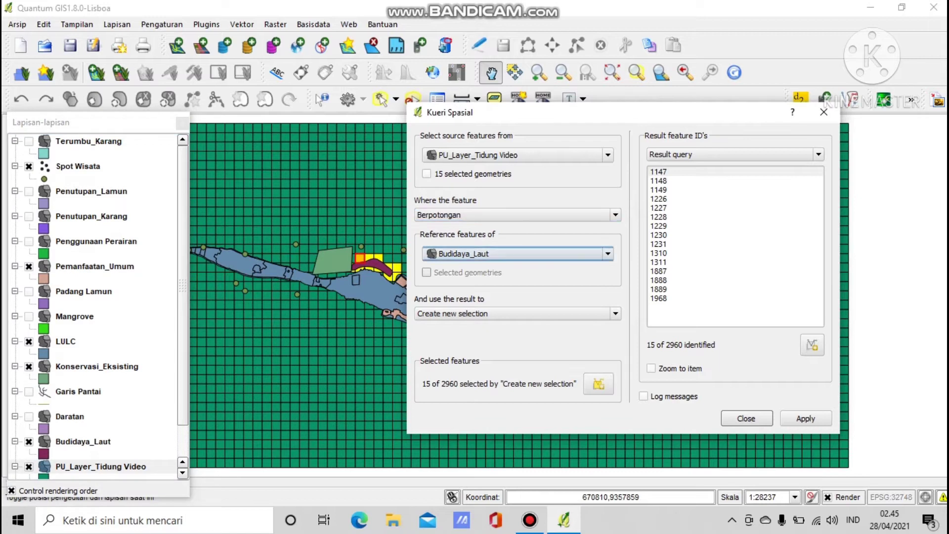
{"action": "left_click", "coordinate": [514, 253]}
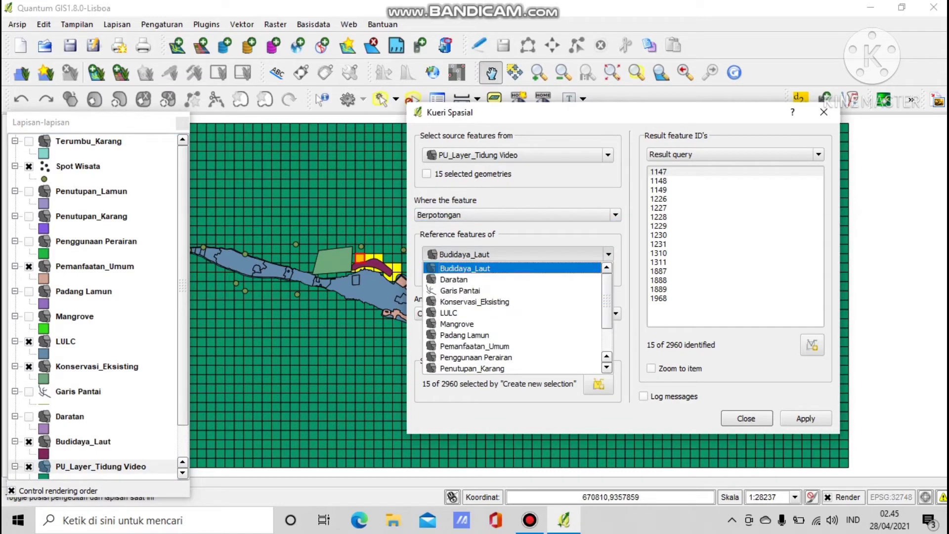
{"action": "scroll", "coordinate": [494, 346], "scroll_direction": "down", "scroll_amount": 2}
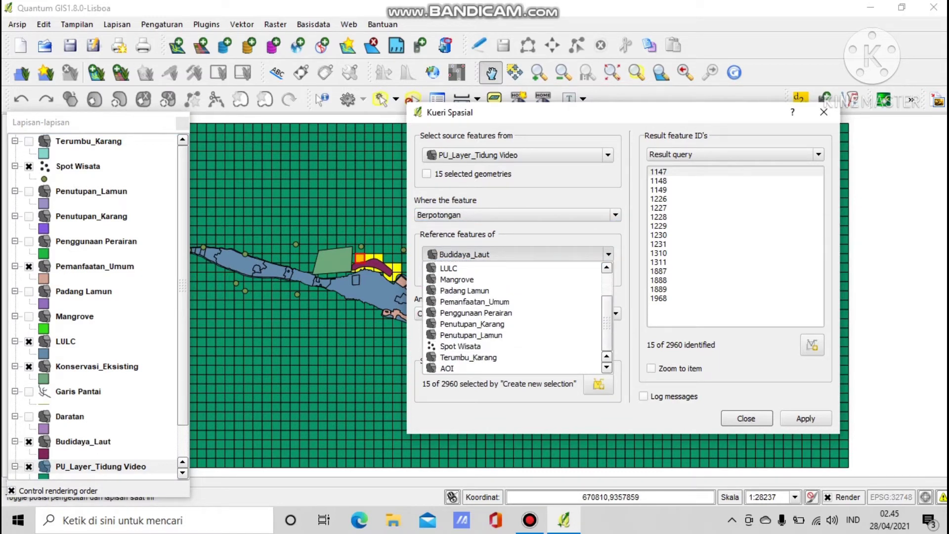
{"action": "left_click", "coordinate": [494, 346]}
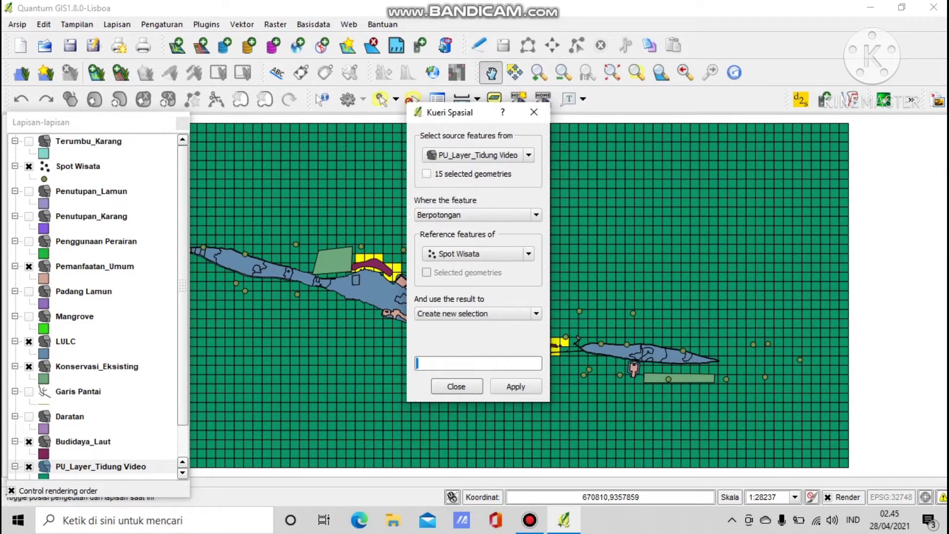
{"action": "left_click", "coordinate": [516, 386]}
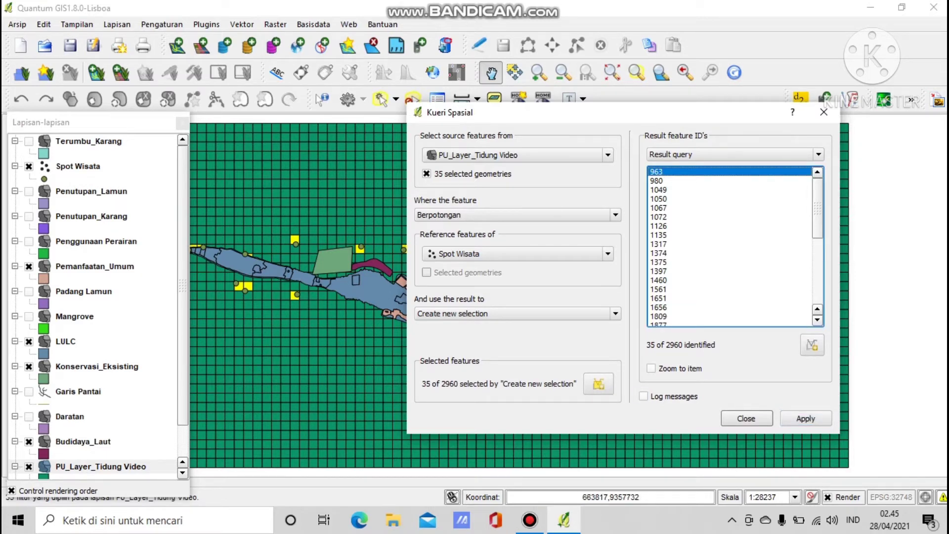
Write pu_status 1 into the 35 selected Spot Wisata cells, stop editing, and close the table.
{"action": "right_click", "coordinate": [137, 465]}
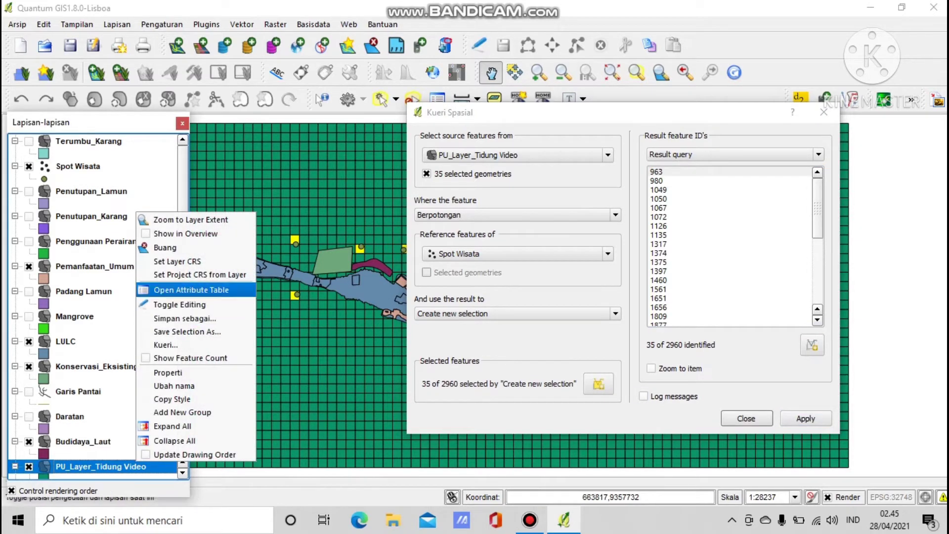
{"action": "left_click", "coordinate": [191, 290]}
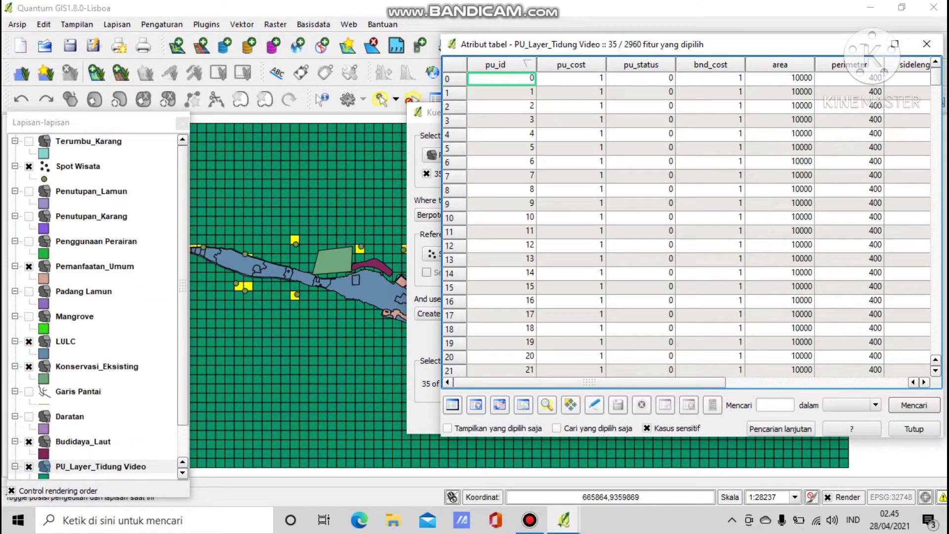
{"action": "left_click", "coordinate": [595, 405]}
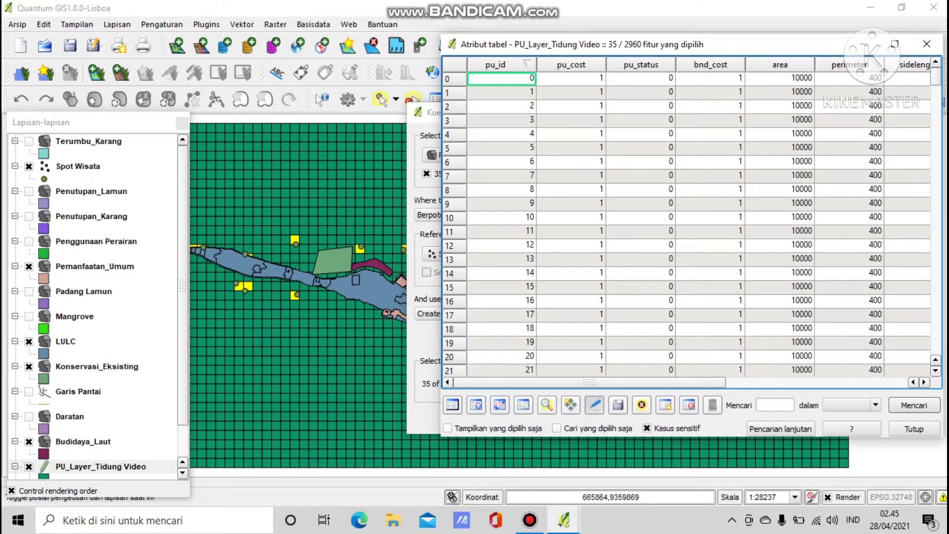
{"action": "left_click", "coordinate": [713, 404]}
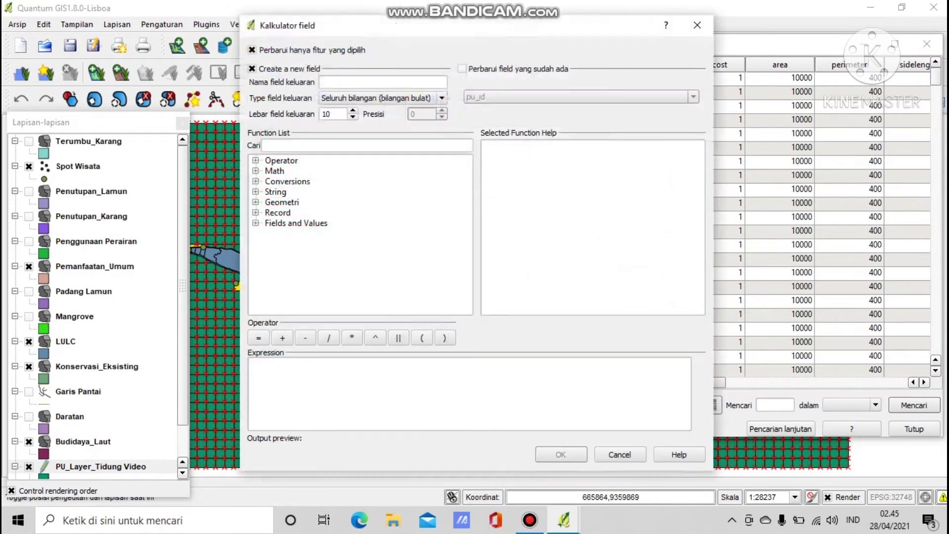
{"action": "left_click", "coordinate": [462, 68]}
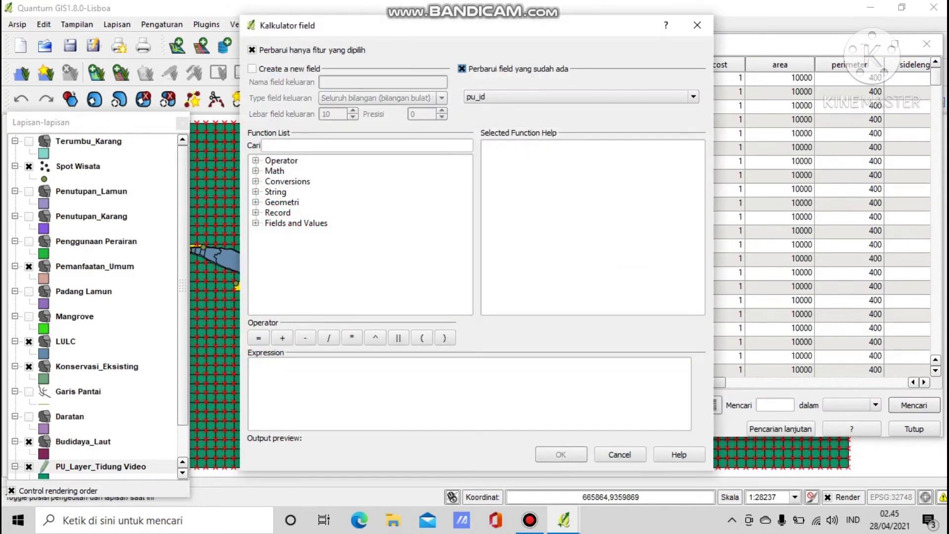
{"action": "left_click", "coordinate": [581, 97]}
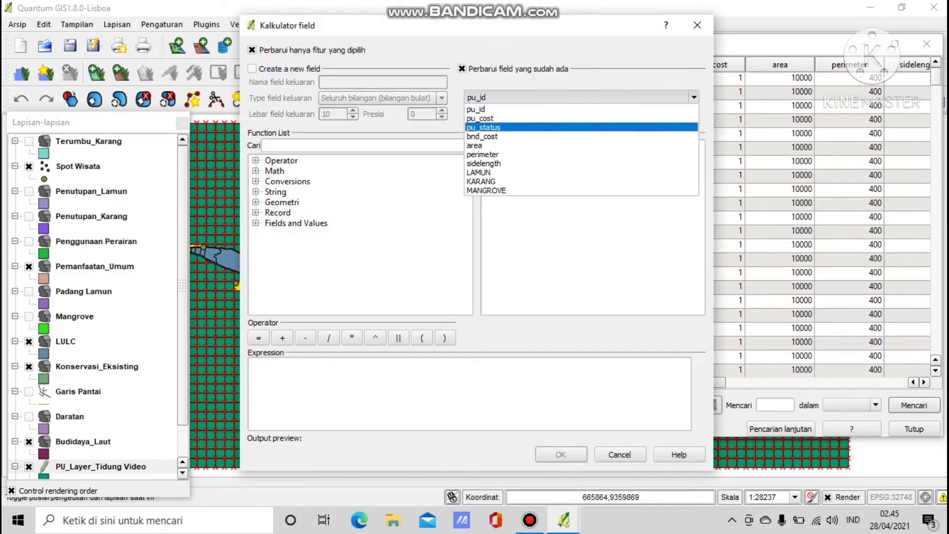
{"action": "key", "text": "Return"}
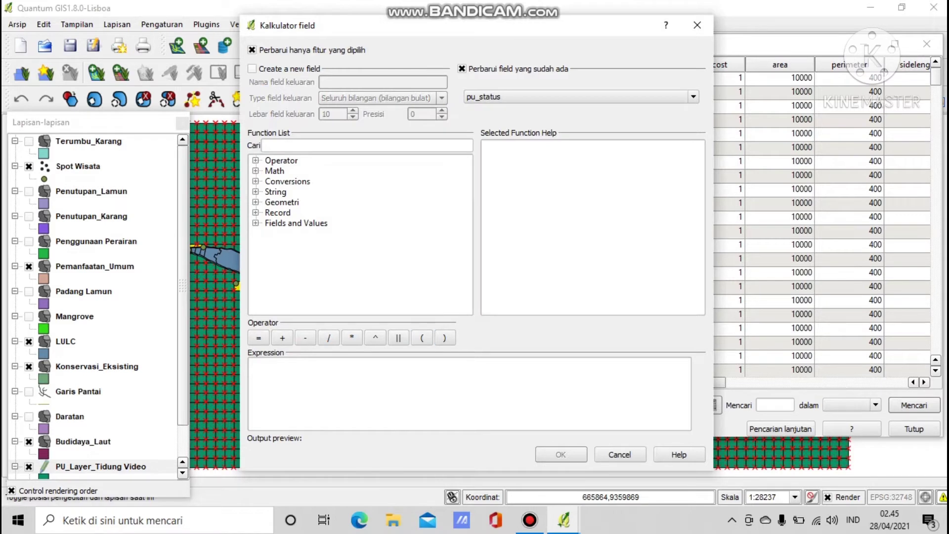
{"action": "left_click", "coordinate": [468, 394]}
{"action": "type", "text": "1"}
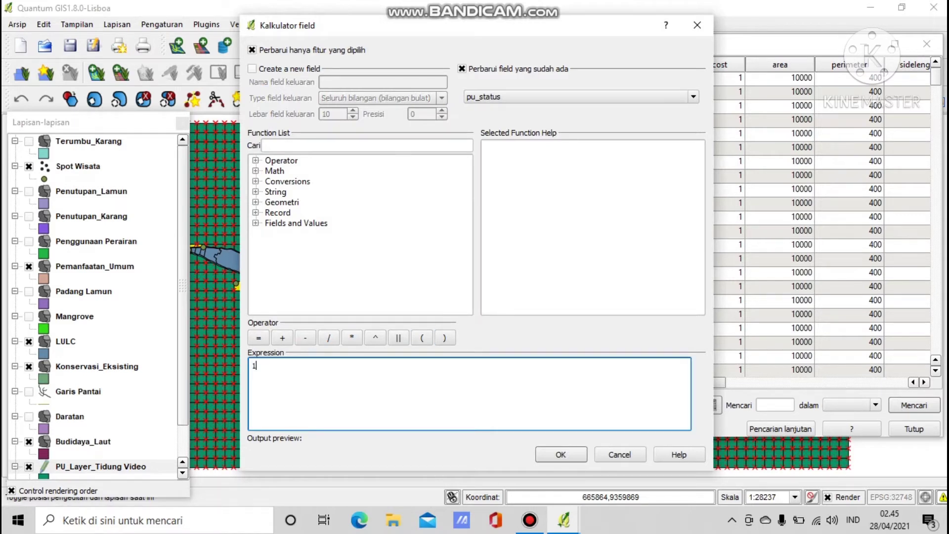
{"action": "left_click", "coordinate": [561, 454]}
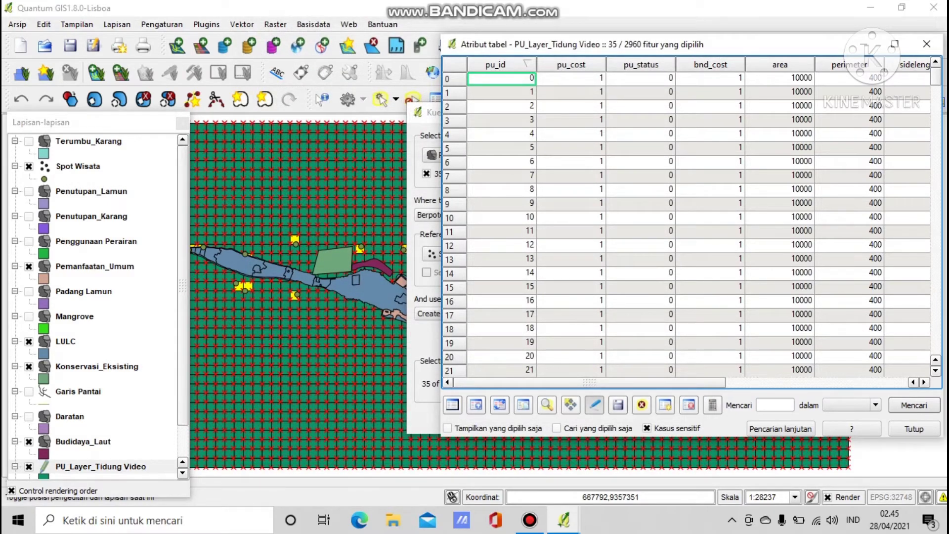
{"action": "left_click", "coordinate": [594, 405]}
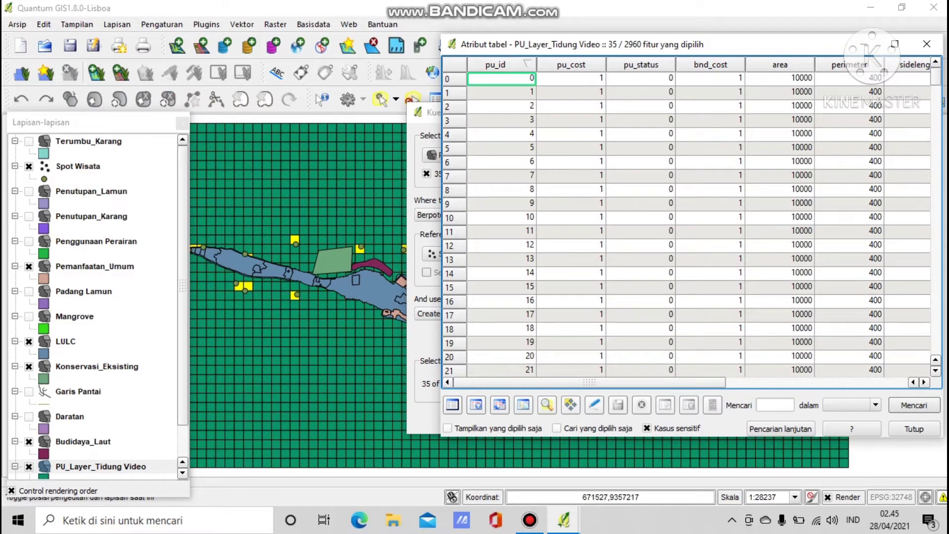
{"action": "left_click", "coordinate": [914, 429]}
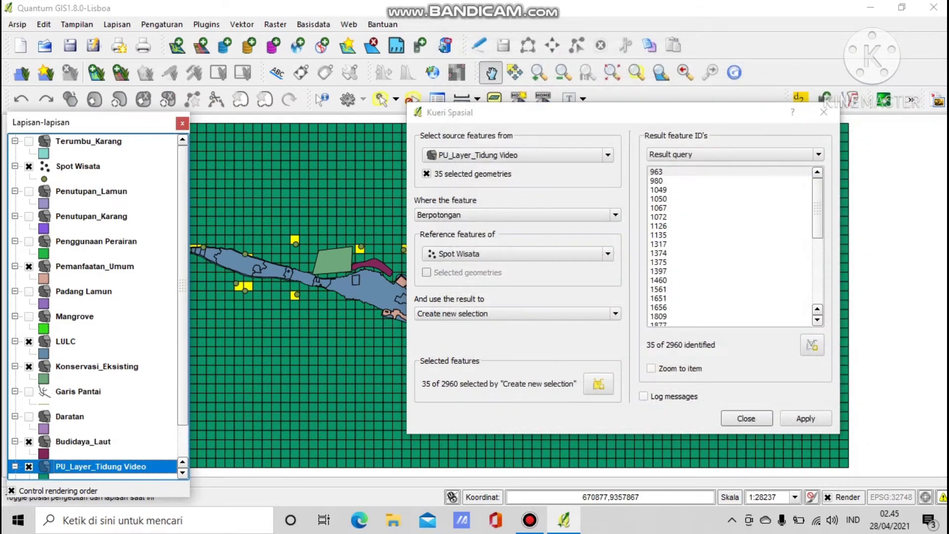
Query all grid cells intersecting LULC, selecting 163 of 2960.
{"action": "left_click", "coordinate": [427, 174]}
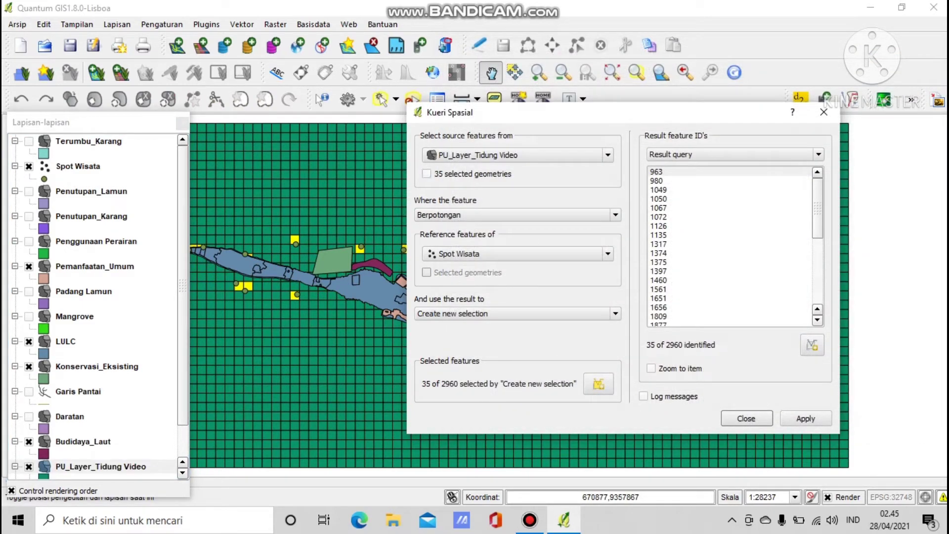
{"action": "left_click", "coordinate": [517, 254]}
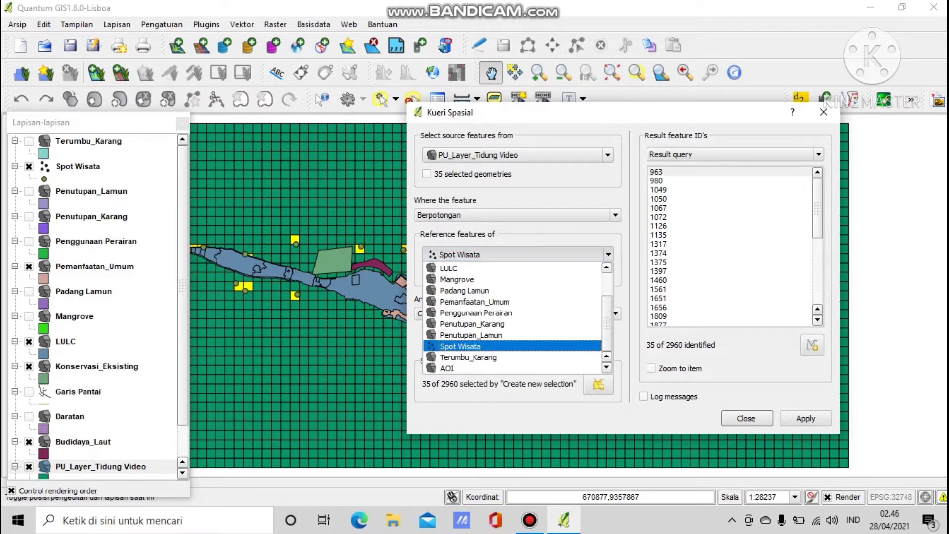
{"action": "left_click", "coordinate": [511, 268]}
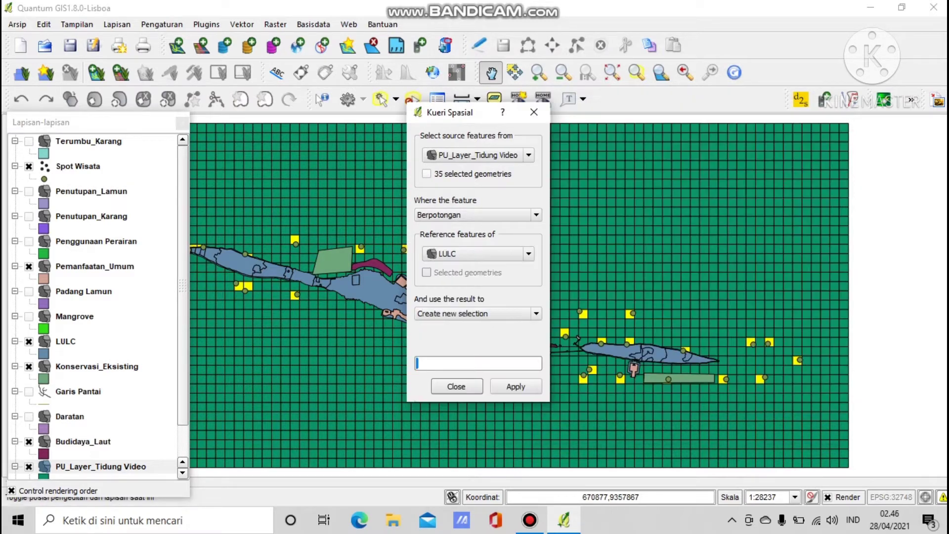
{"action": "left_click", "coordinate": [516, 386]}
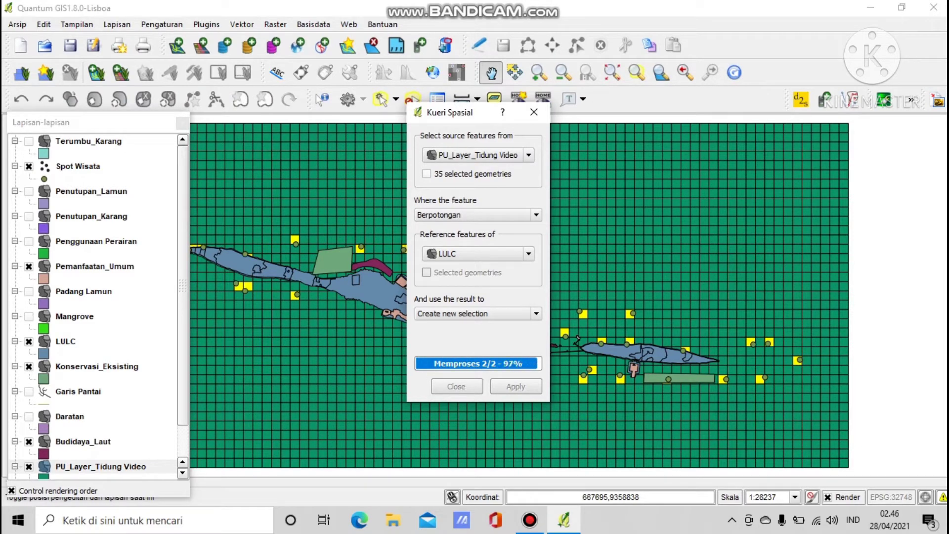
{"action": "left_click", "coordinate": [810, 418]}
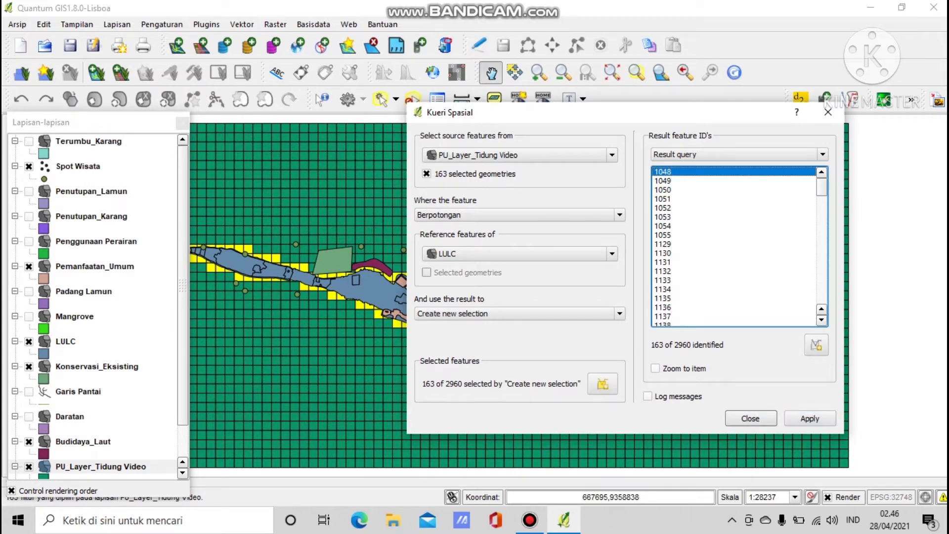
In the attribute table, update pu_status to 3 for the 163 LULC cells and save edits.
{"action": "right_click", "coordinate": [111, 466]}
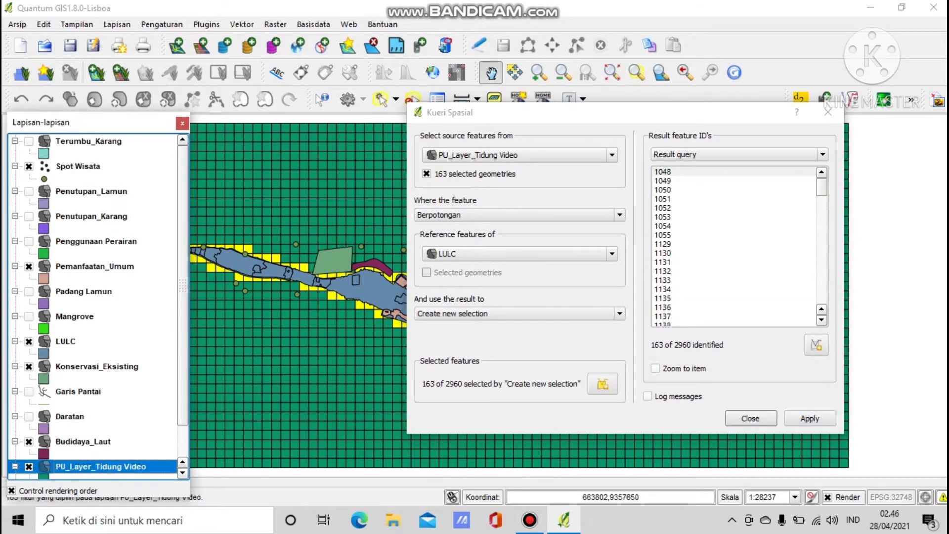
{"action": "left_click", "coordinate": [166, 294]}
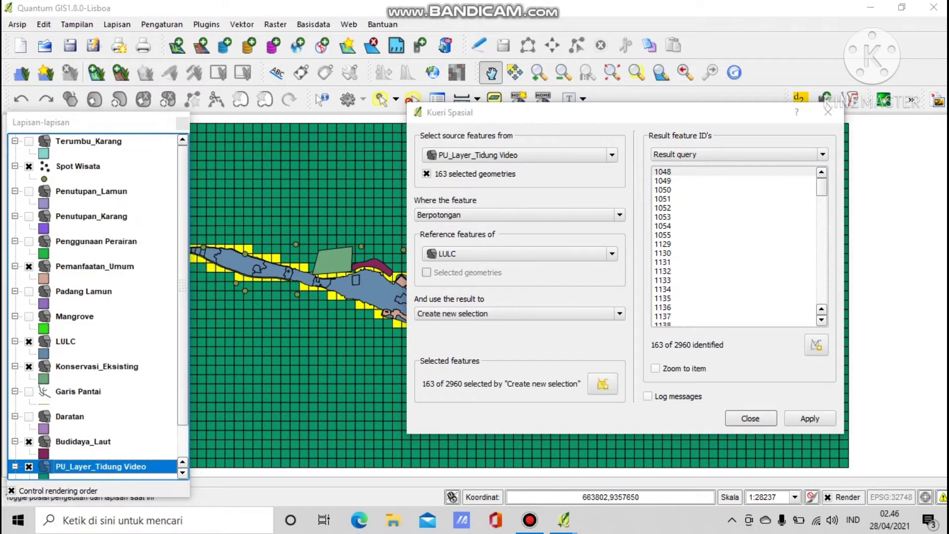
{"action": "left_click", "coordinate": [594, 404]}
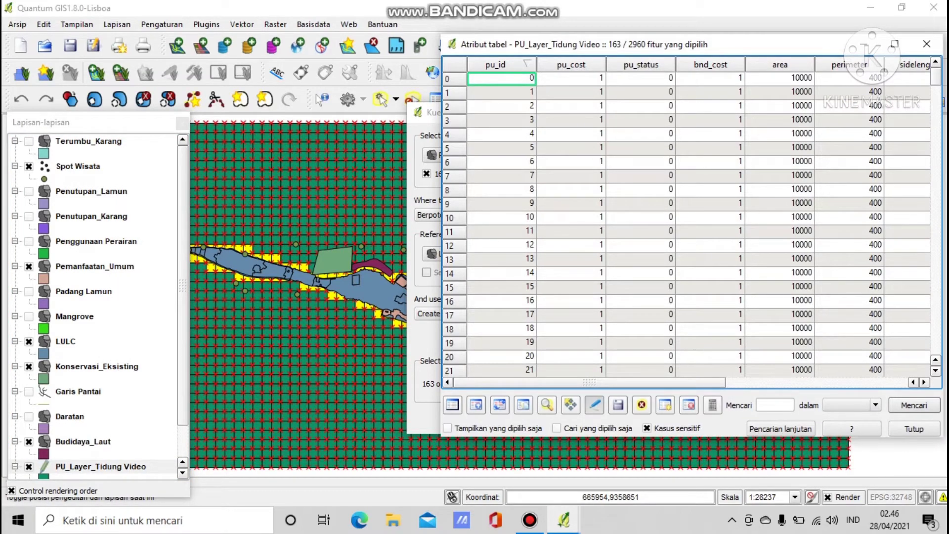
{"action": "left_click", "coordinate": [712, 405]}
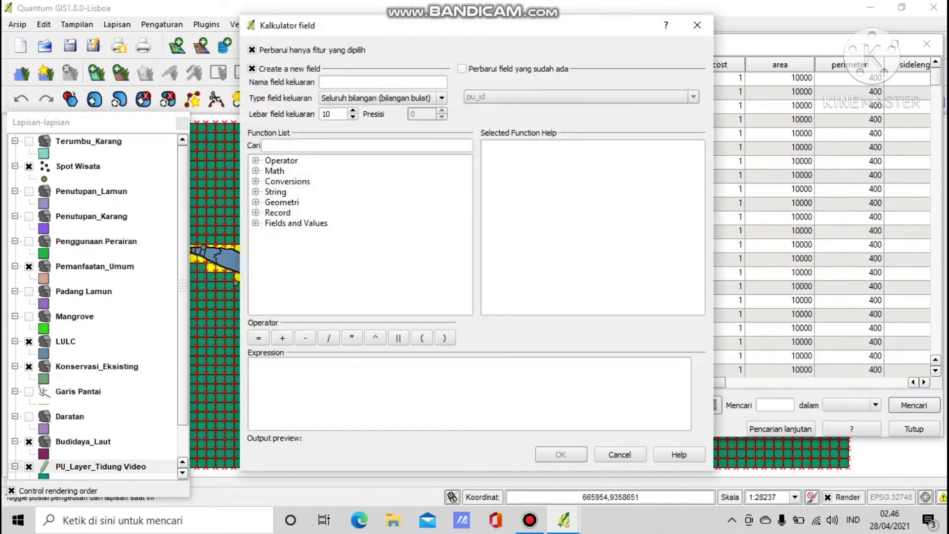
{"action": "left_click", "coordinate": [462, 69]}
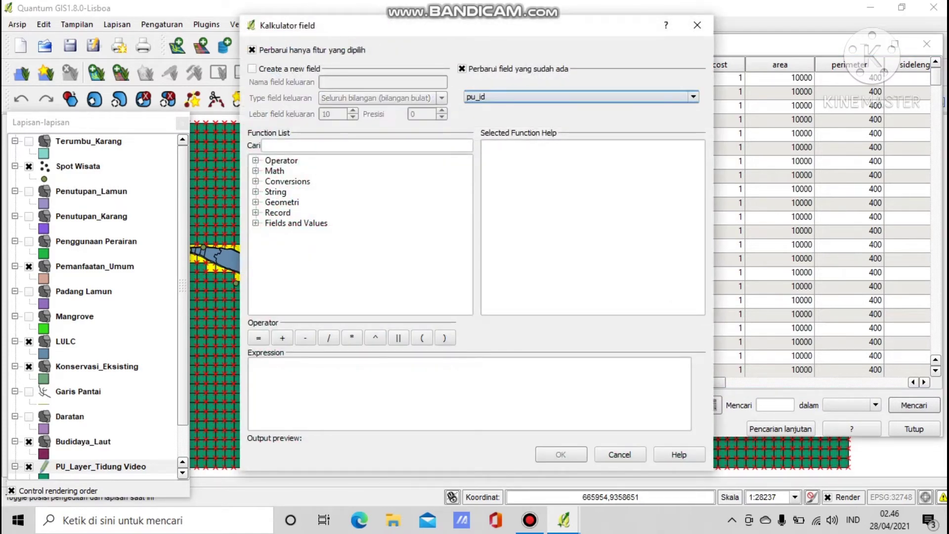
{"action": "left_click", "coordinate": [581, 97]}
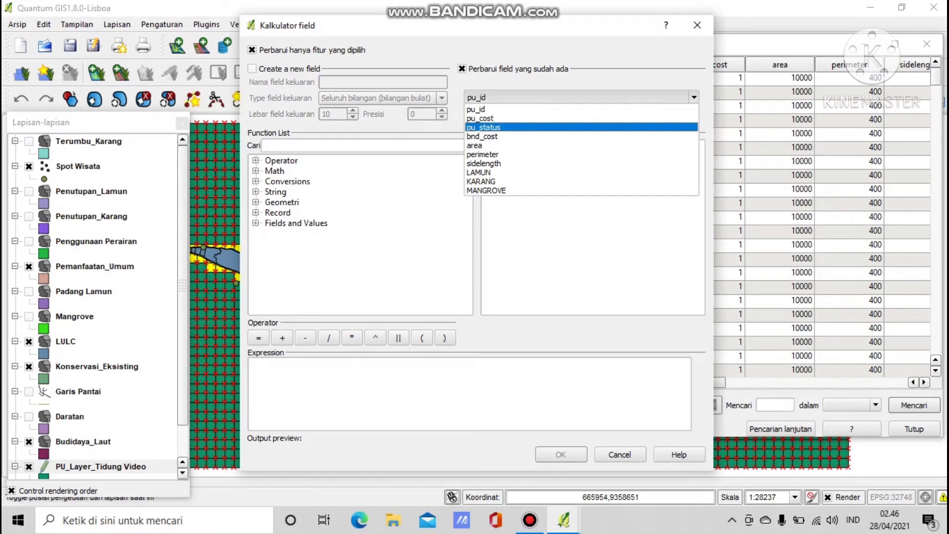
{"action": "left_click", "coordinate": [494, 128]}
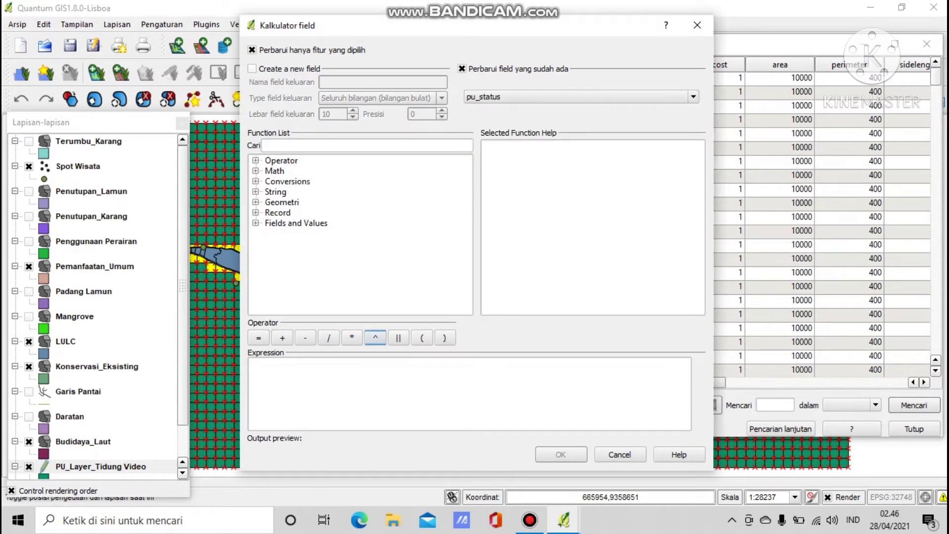
{"action": "left_click", "coordinate": [375, 388]}
{"action": "type", "text": "3"}
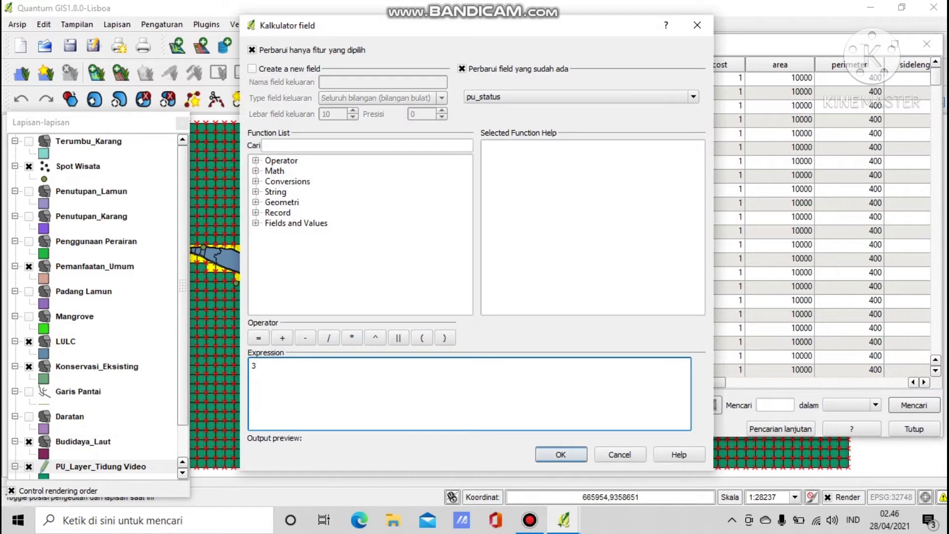
{"action": "left_click", "coordinate": [561, 455]}
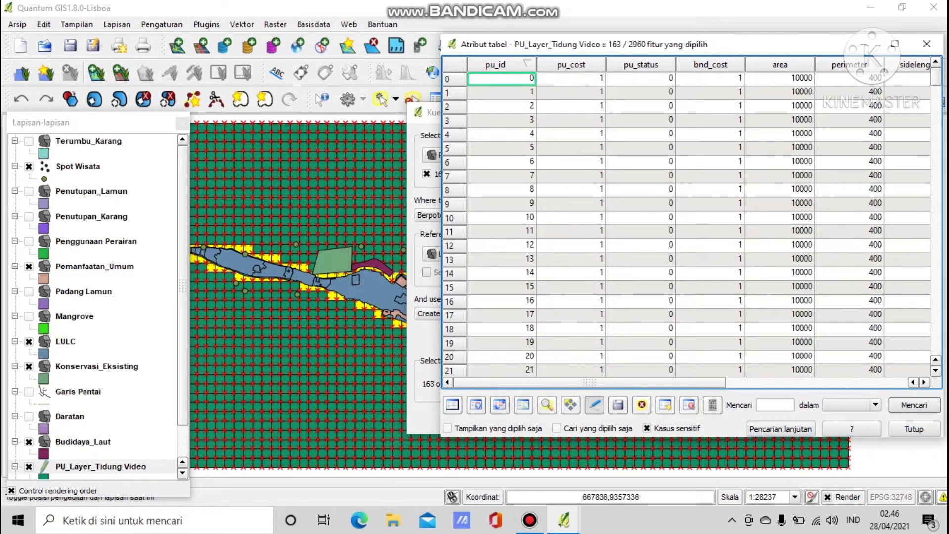
{"action": "left_click", "coordinate": [594, 405]}
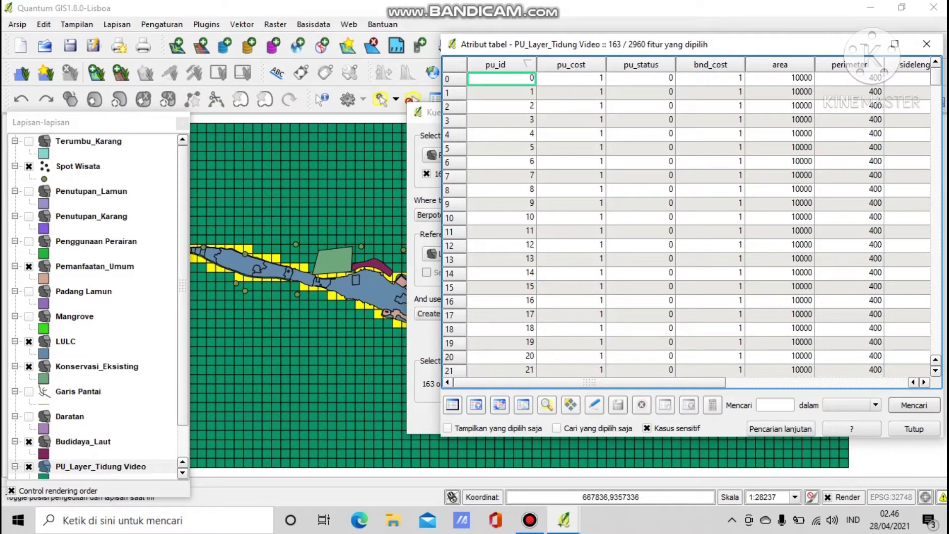
Close the attribute table and query all cells intersecting Pemanfaatan_Umum, selecting 46.
{"action": "left_click", "coordinate": [913, 429]}
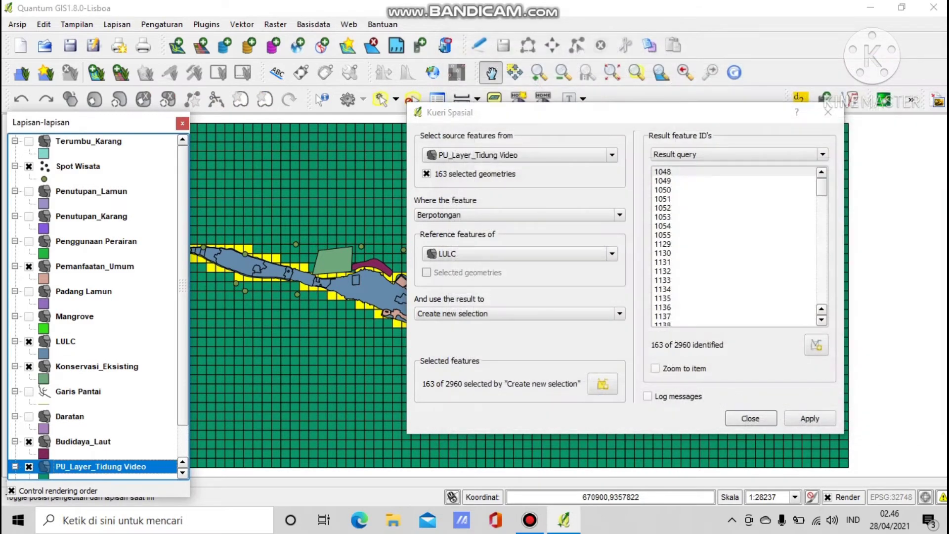
{"action": "left_click", "coordinate": [426, 173]}
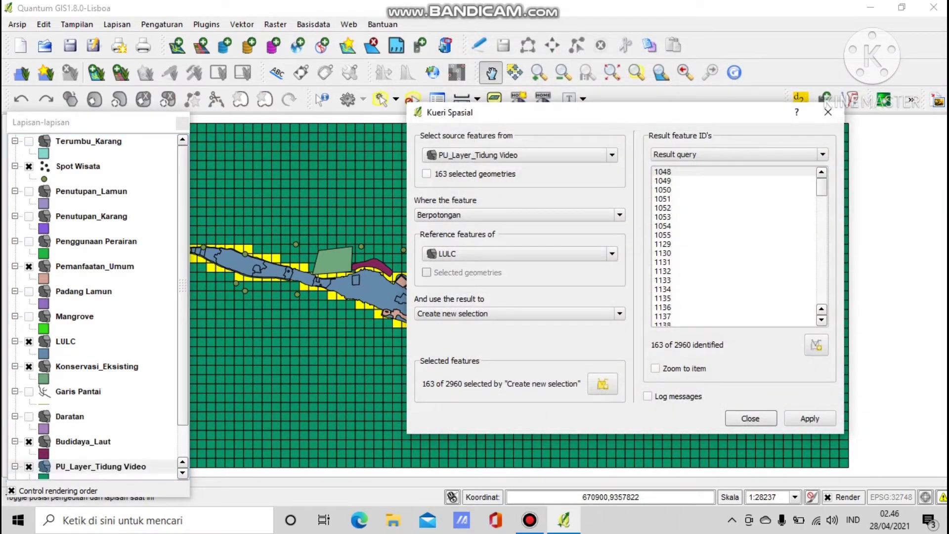
{"action": "left_click", "coordinate": [519, 253]}
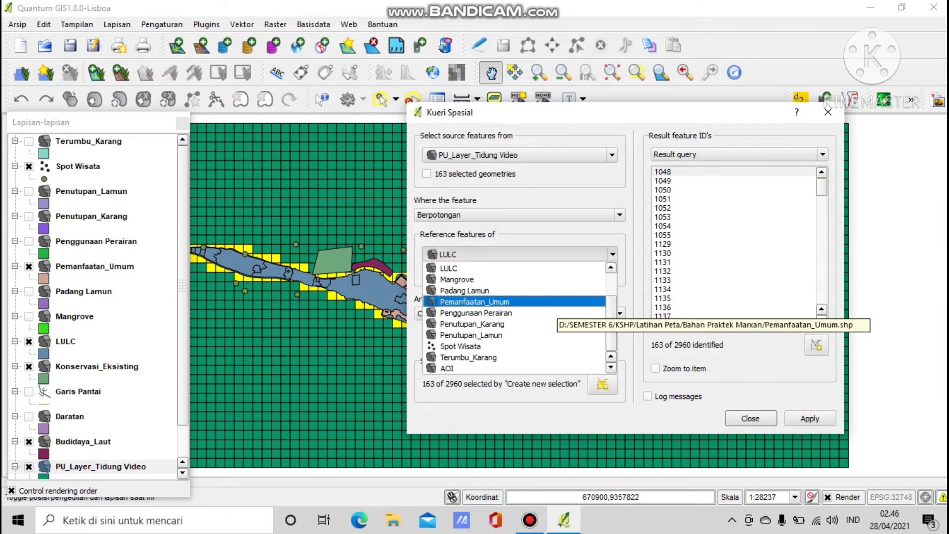
{"action": "left_click", "coordinate": [554, 302]}
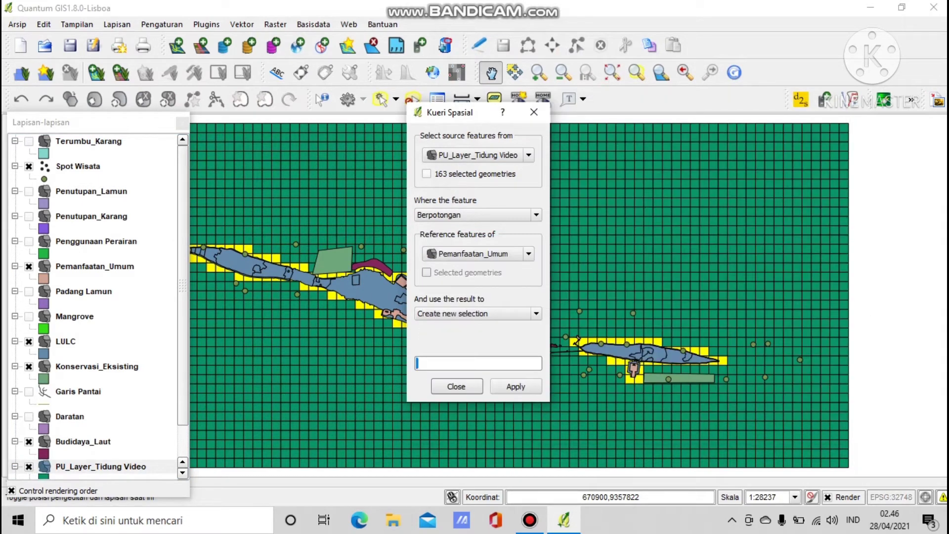
{"action": "left_click", "coordinate": [515, 386]}
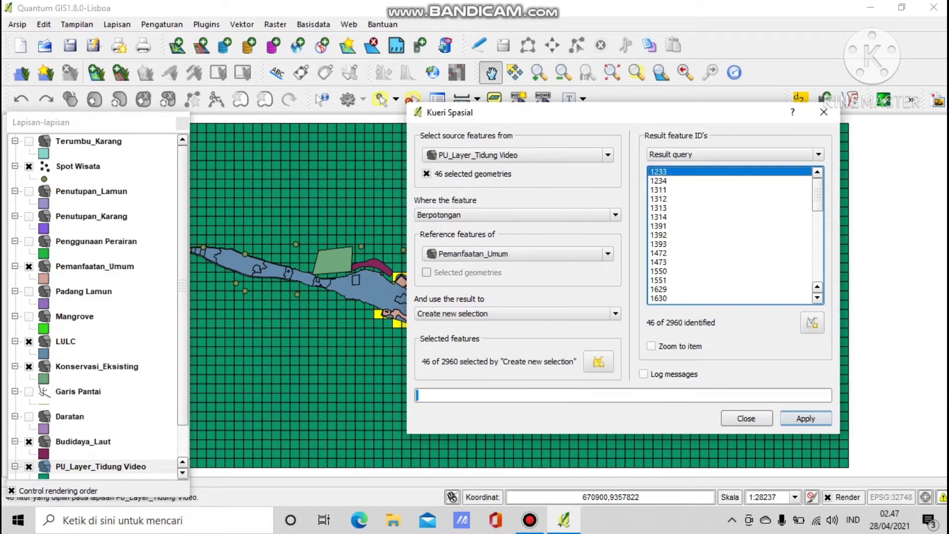
Assign pu_status 3 to the 46 Pemanfaatan_Umum cells, save edits, and close the table.
{"action": "right_click", "coordinate": [107, 466]}
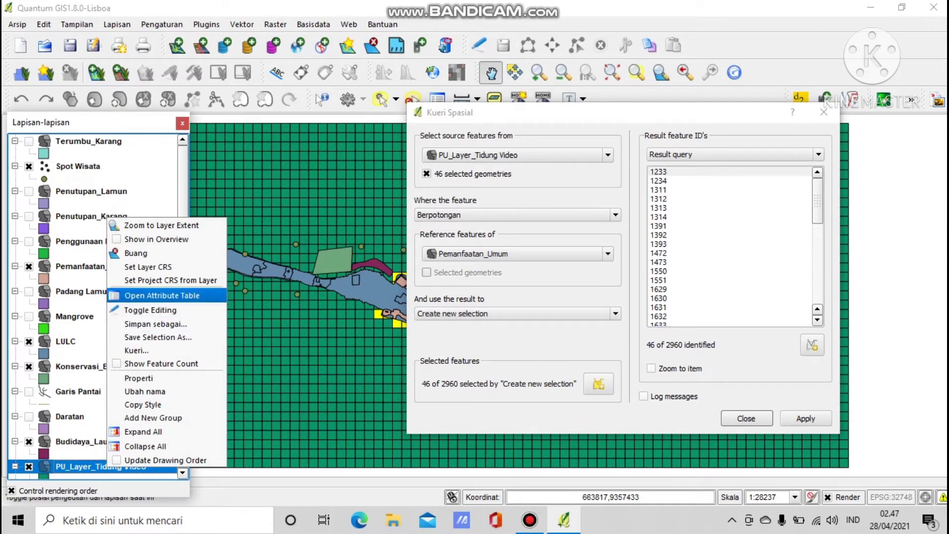
{"action": "left_click", "coordinate": [161, 295]}
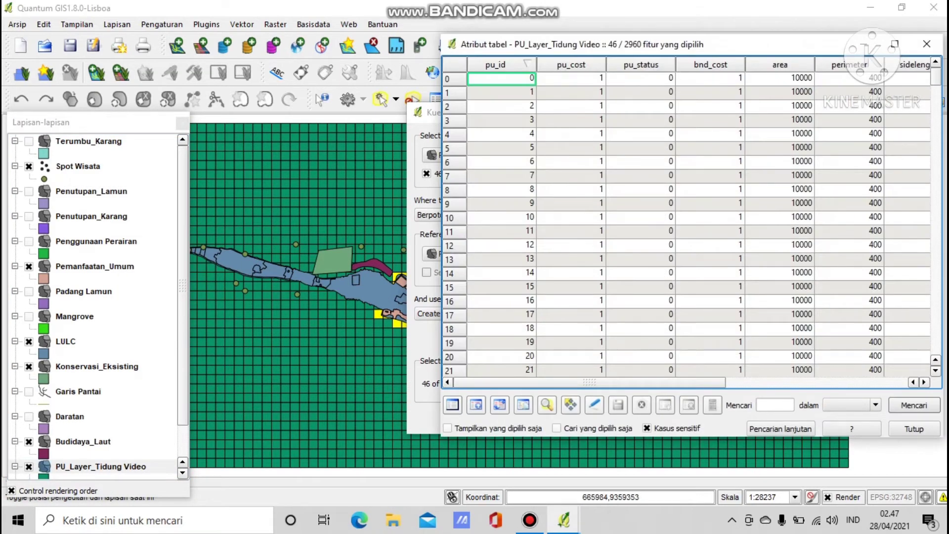
{"action": "left_click", "coordinate": [594, 404]}
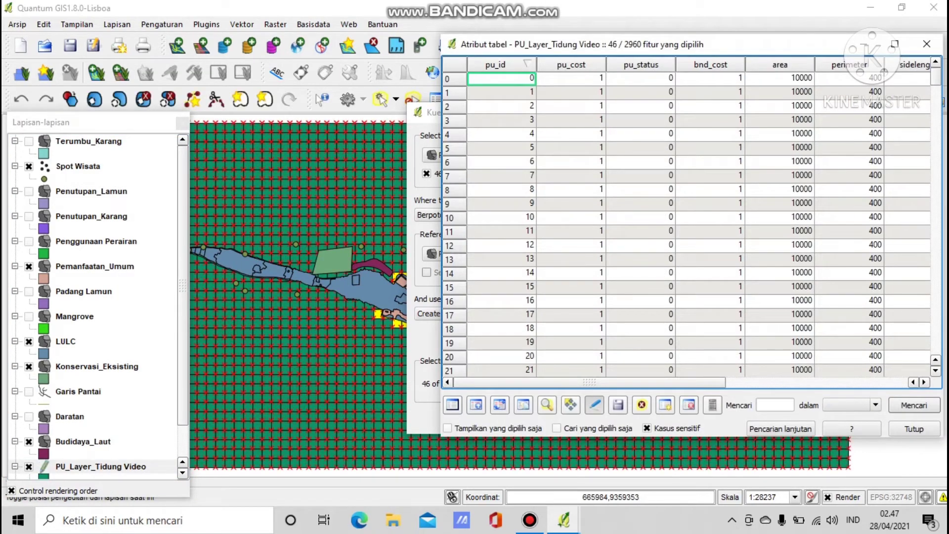
{"action": "left_click", "coordinate": [713, 405]}
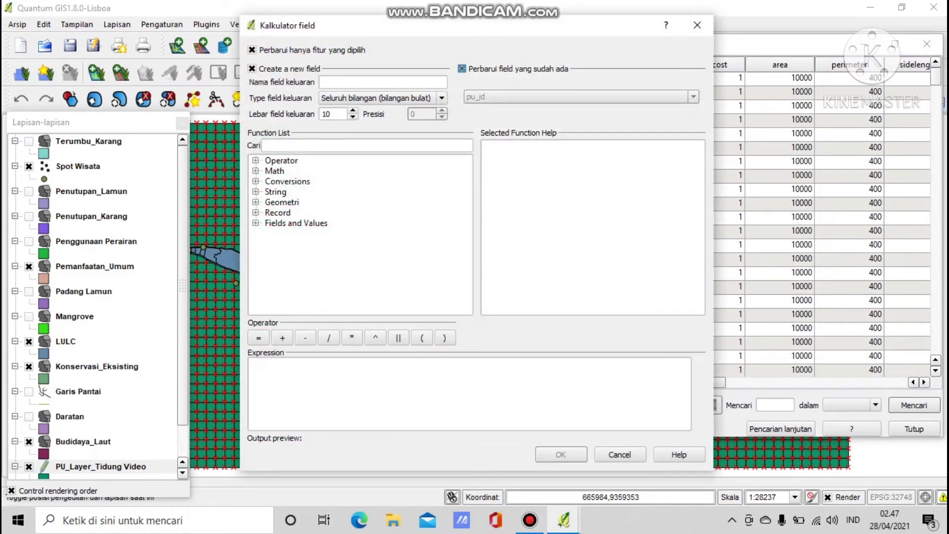
{"action": "left_click", "coordinate": [461, 68]}
{"action": "left_click", "coordinate": [582, 97]}
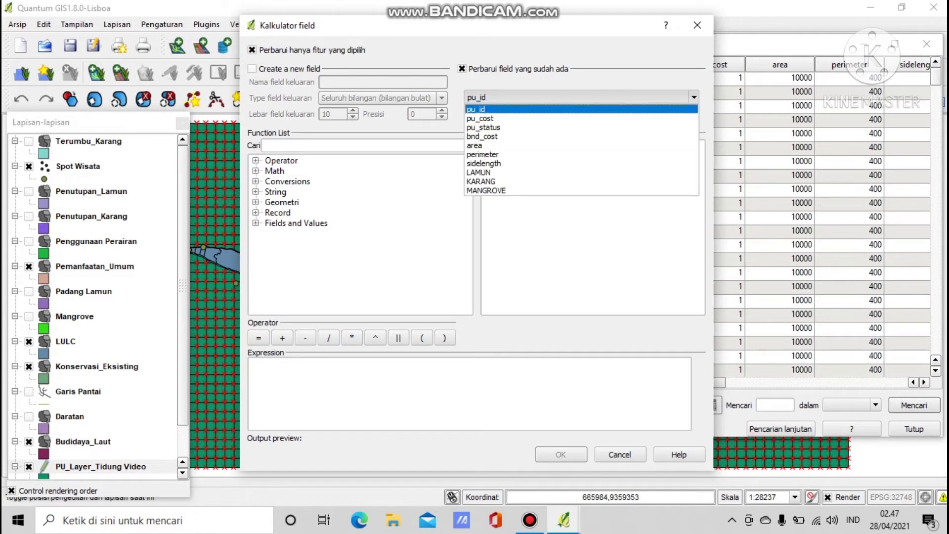
{"action": "left_click", "coordinate": [582, 127]}
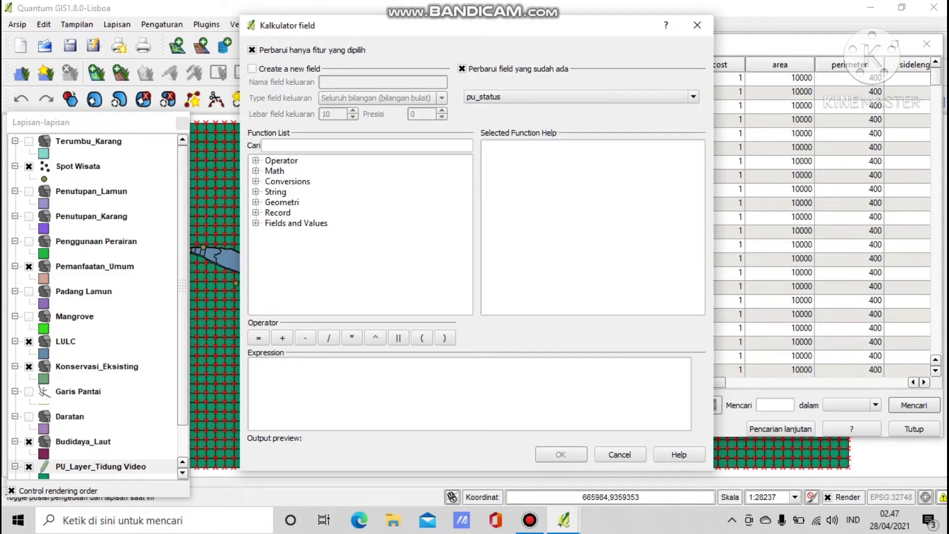
{"action": "left_click", "coordinate": [381, 388]}
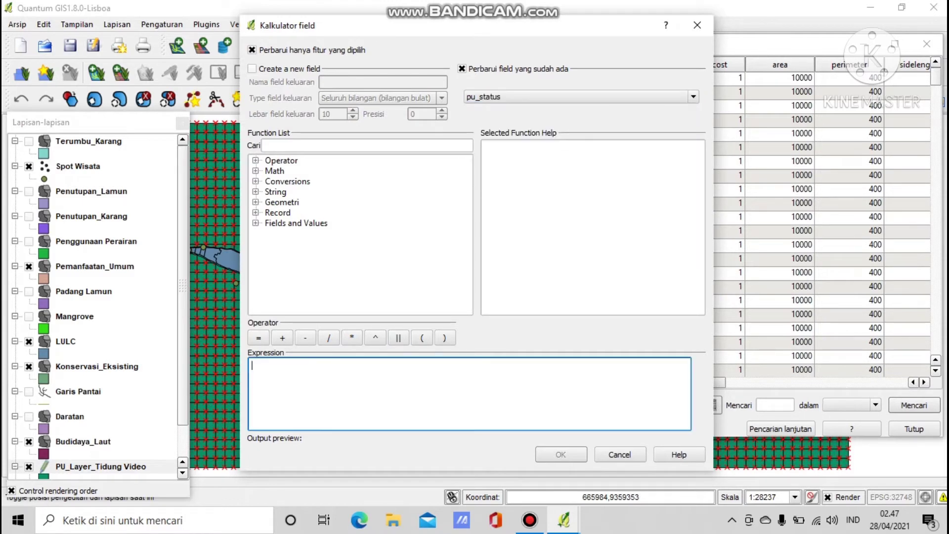
{"action": "type", "text": "3"}
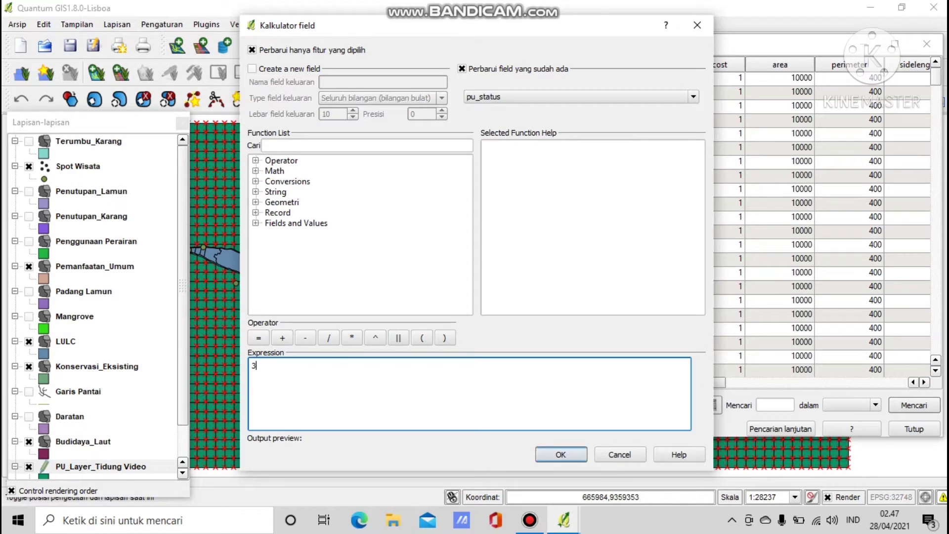
{"action": "left_click", "coordinate": [561, 454]}
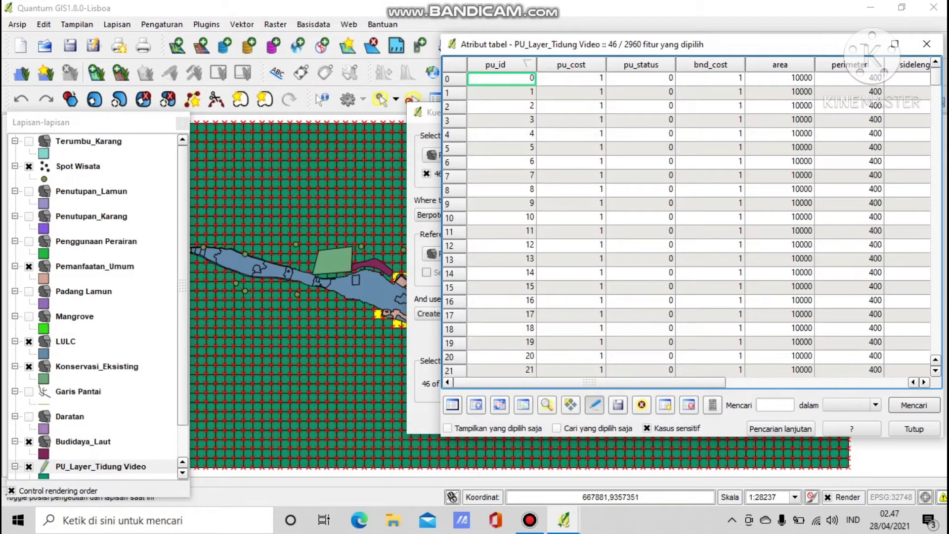
{"action": "left_click", "coordinate": [594, 405]}
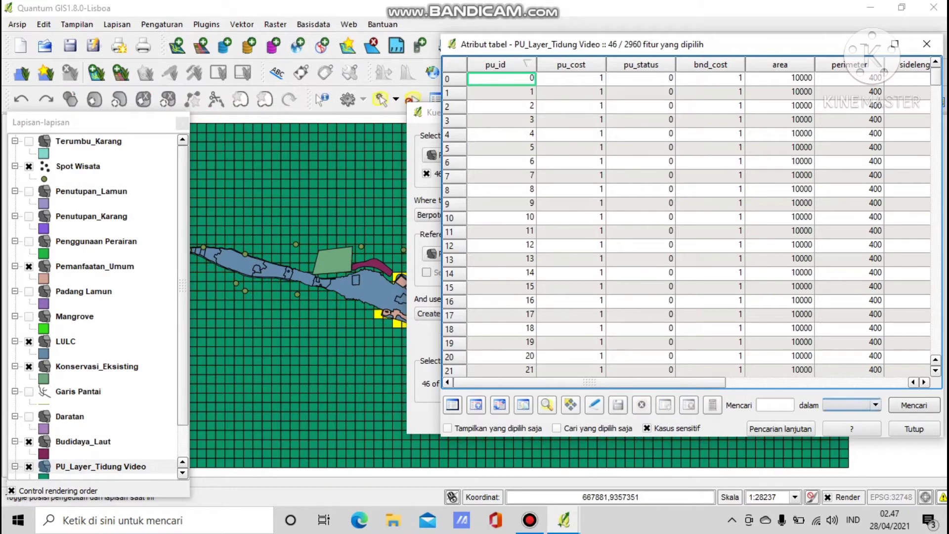
{"action": "left_click", "coordinate": [914, 428]}
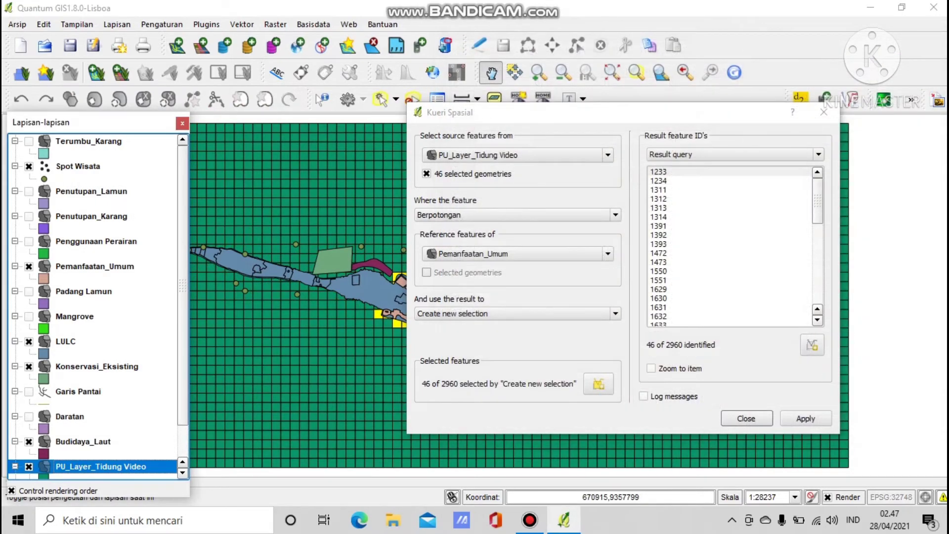
Run an intersect spatial query against Konservasi_Eksisting, selecting 36 of 2960 grid cells.
{"action": "left_click", "coordinate": [426, 173]}
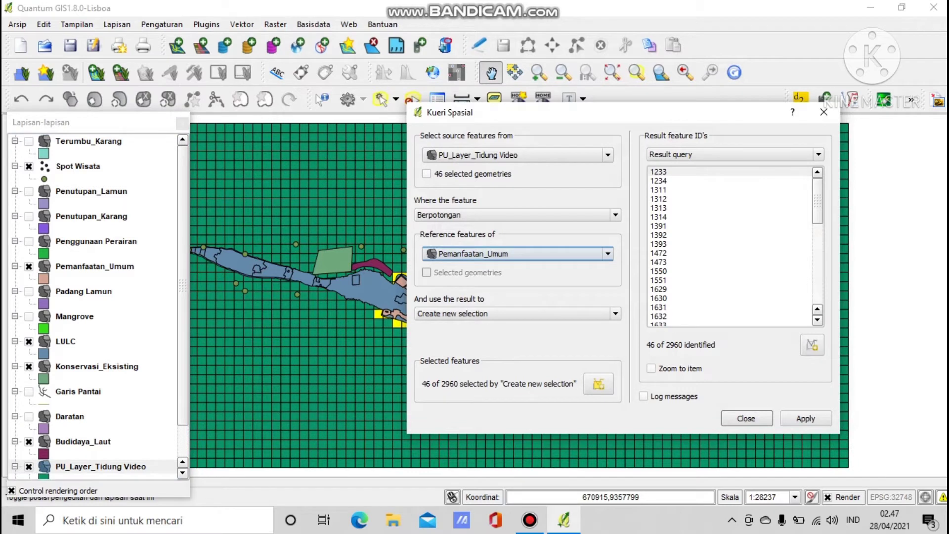
{"action": "left_click", "coordinate": [516, 253]}
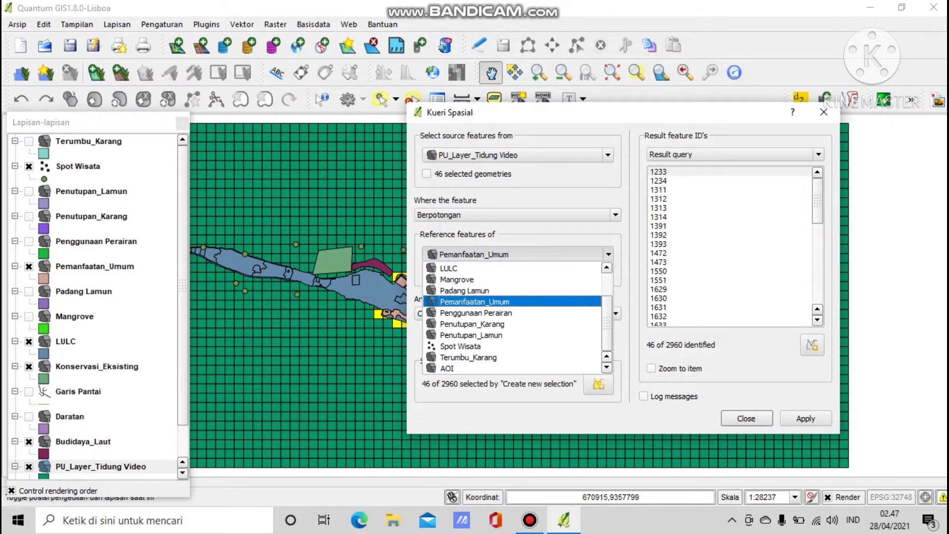
{"action": "scroll", "coordinate": [514, 319], "scroll_direction": "up", "scroll_amount": 2}
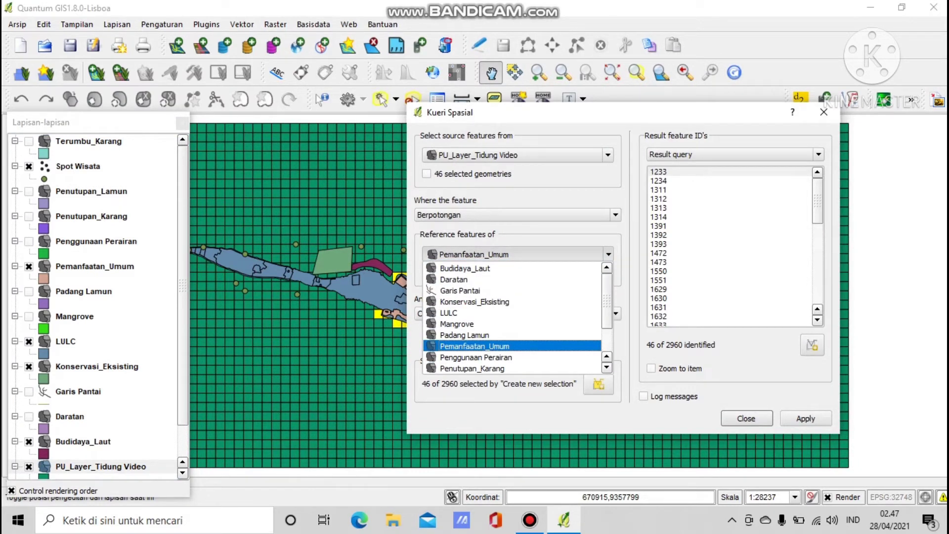
{"action": "left_click", "coordinate": [475, 302]}
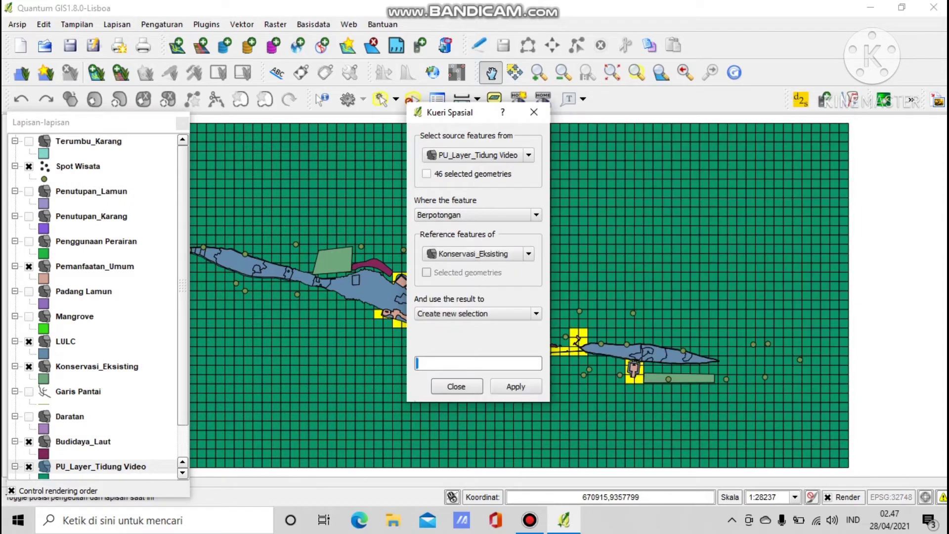
{"action": "left_click", "coordinate": [516, 386]}
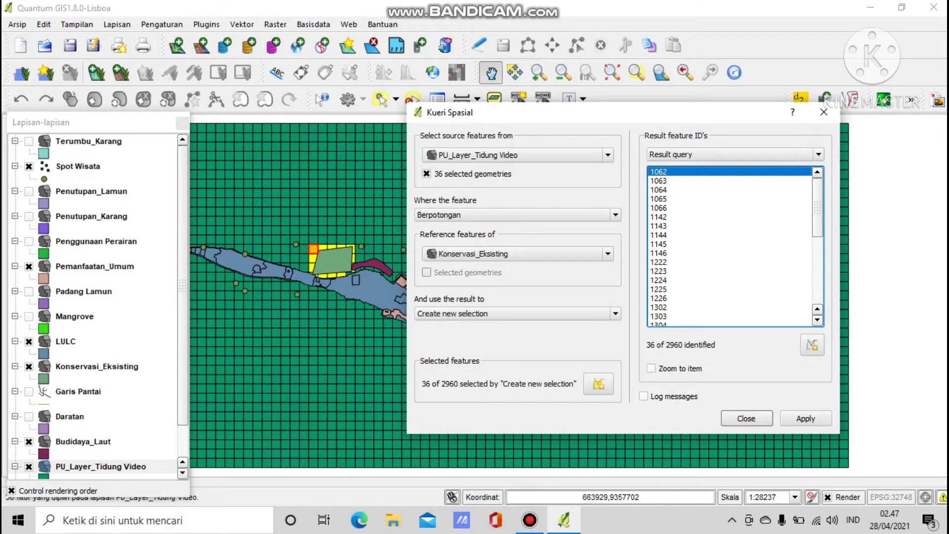
In the PU_Layer_Tidung Video attribute table, set pu_status to 2 for the selected cells via Field Calculator.
{"action": "right_click", "coordinate": [92, 465]}
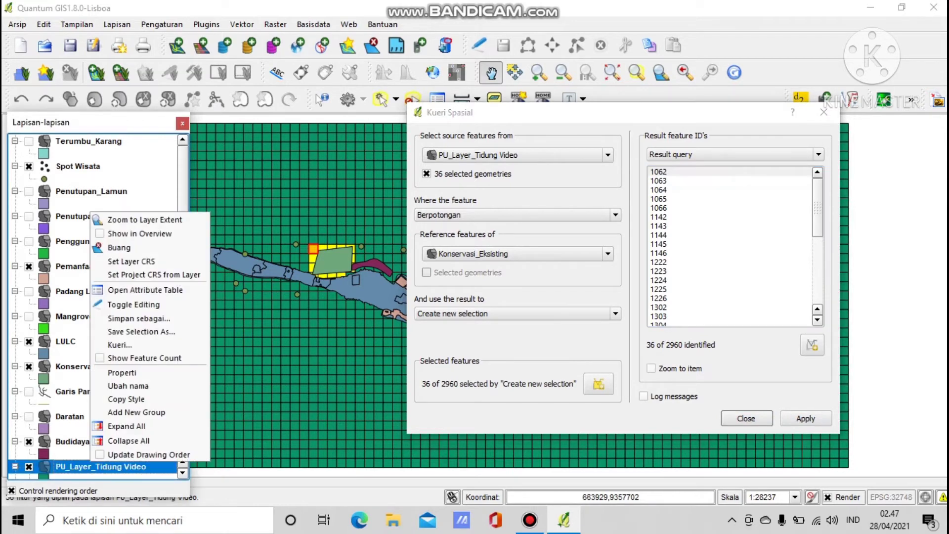
{"action": "left_click", "coordinate": [145, 290]}
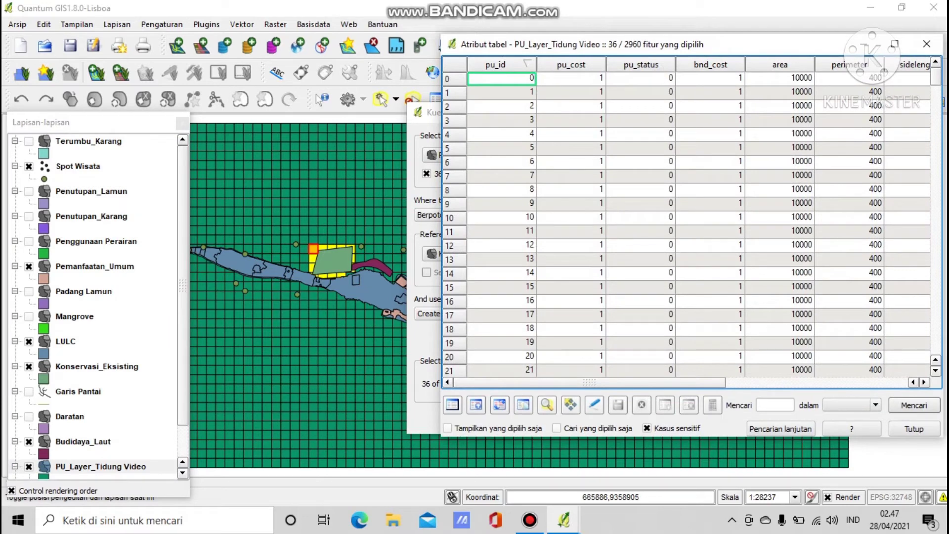
{"action": "left_click", "coordinate": [594, 404]}
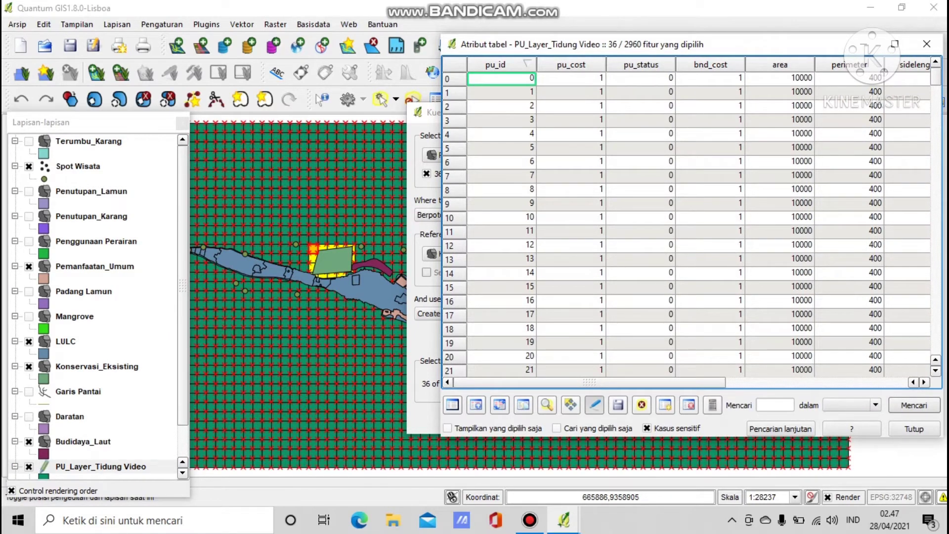
{"action": "left_click", "coordinate": [712, 404]}
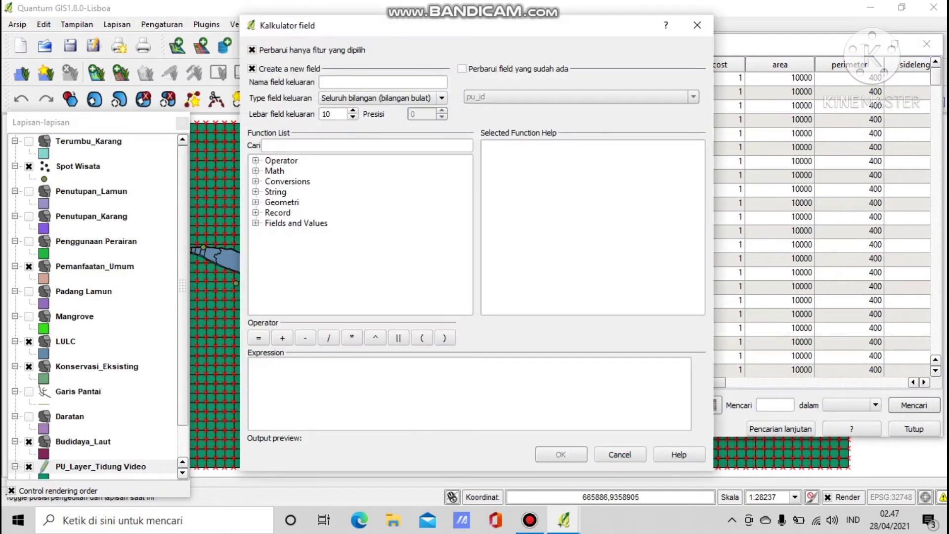
{"action": "left_click", "coordinate": [462, 69]}
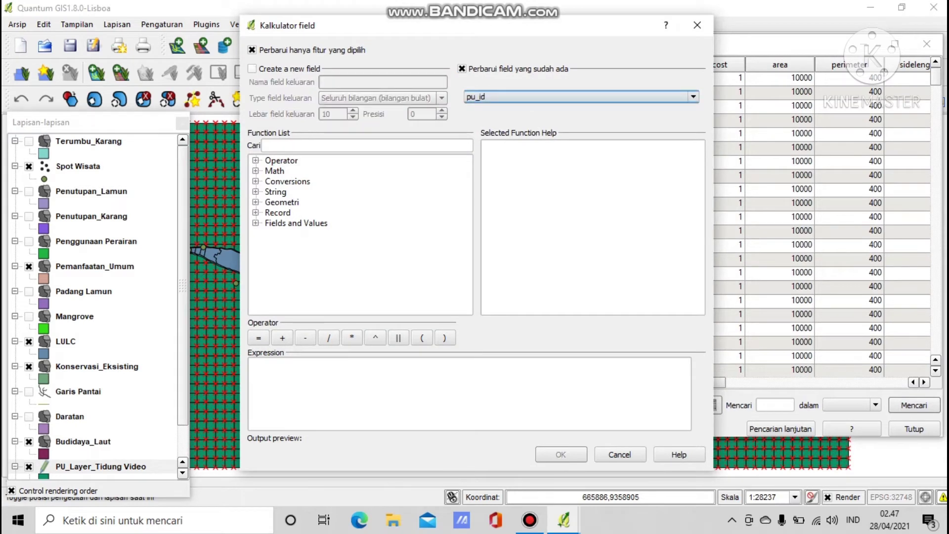
{"action": "left_click", "coordinate": [495, 97]}
{"action": "left_click", "coordinate": [487, 127]}
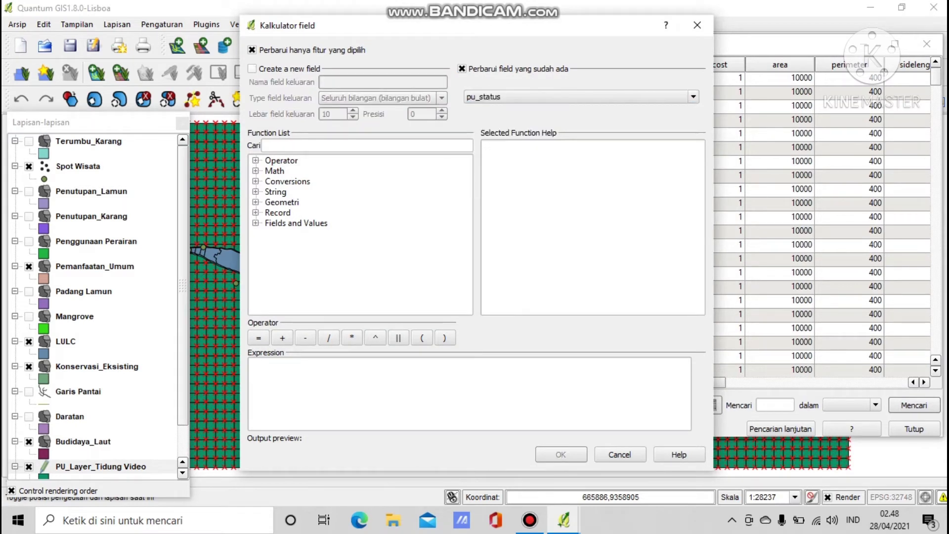
{"action": "left_click", "coordinate": [470, 394]}
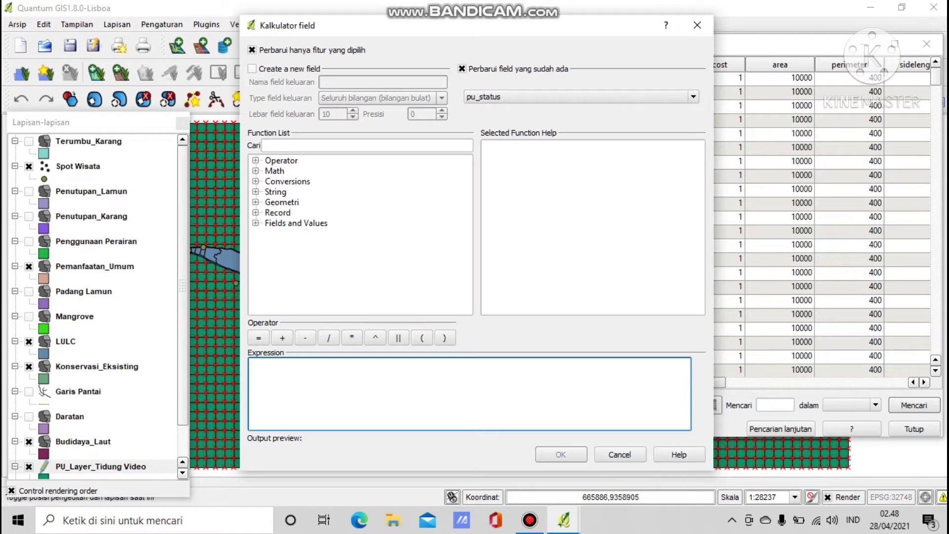
{"action": "type", "text": "2"}
{"action": "left_click", "coordinate": [560, 454]}
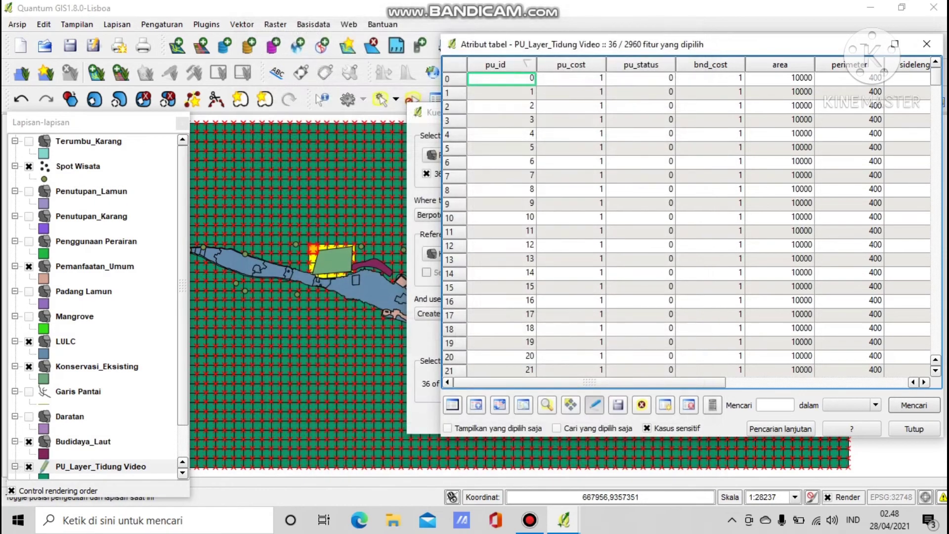
Save the edits, stop editing and close the attribute table.
{"action": "left_click", "coordinate": [618, 404]}
{"action": "left_click", "coordinate": [594, 405]}
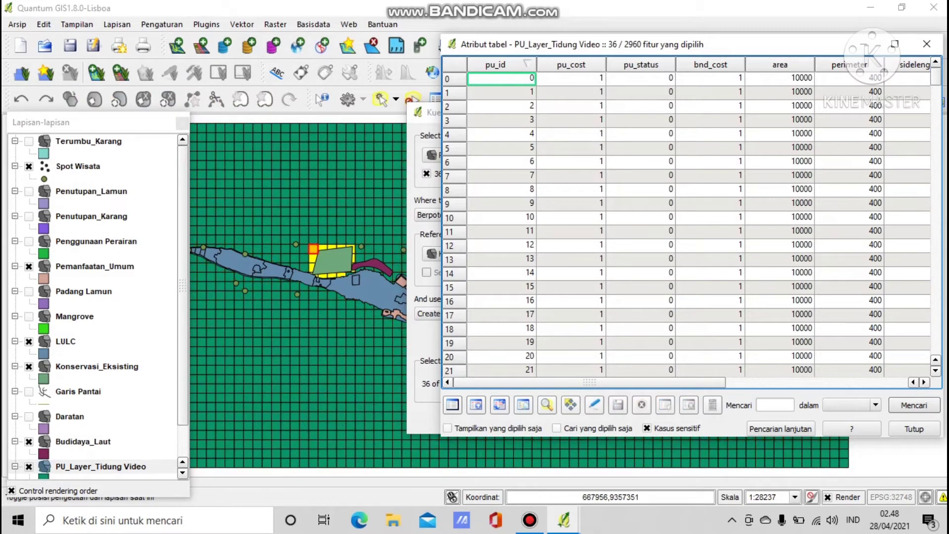
{"action": "left_click", "coordinate": [914, 429]}
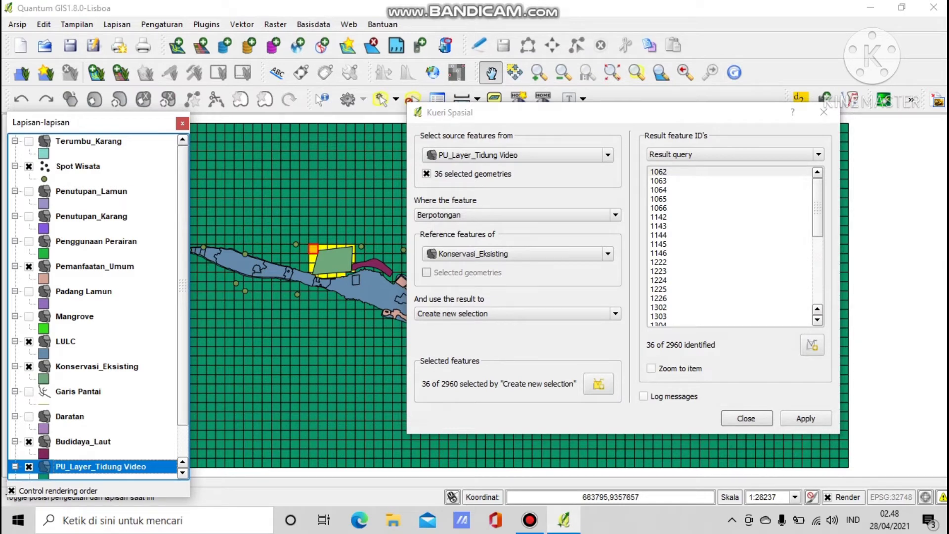
Reopen the PU_Layer_Tidung Video attribute table sorted by pu_status descending and scroll the rows.
{"action": "right_click", "coordinate": [101, 467]}
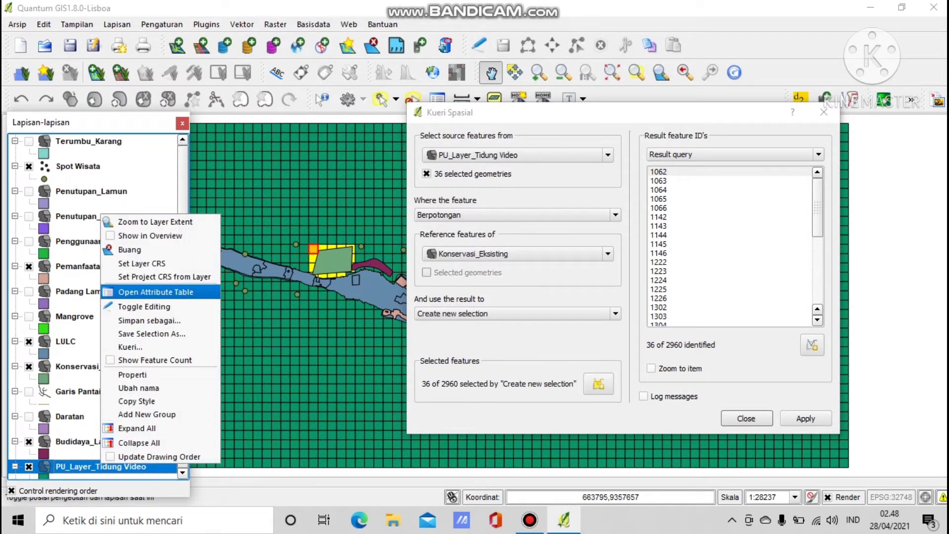
{"action": "left_click", "coordinate": [155, 292]}
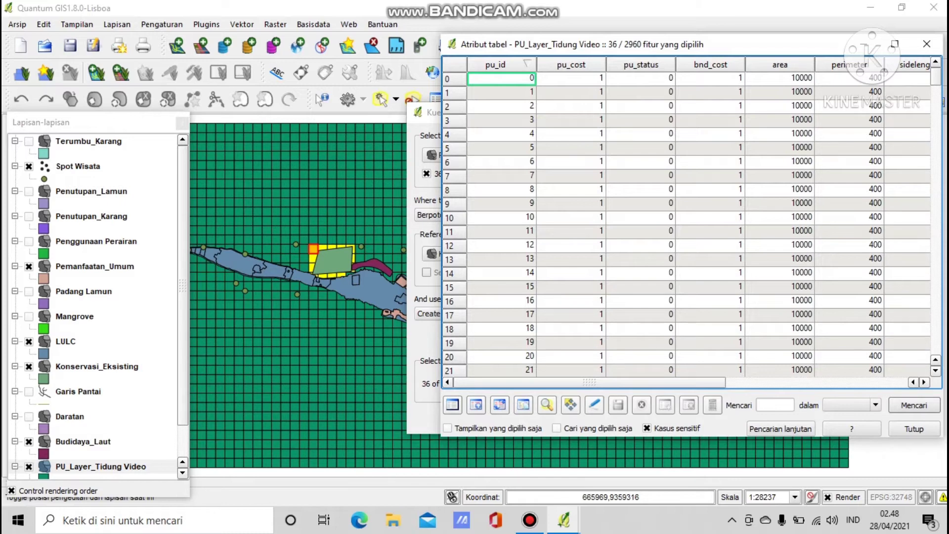
{"action": "left_click", "coordinate": [641, 65]}
{"action": "left_click", "coordinate": [641, 65]}
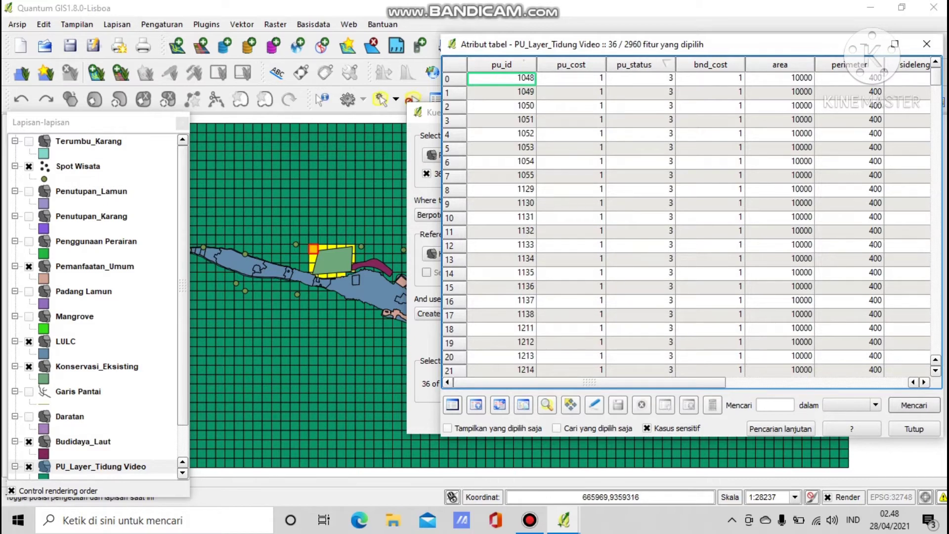
{"action": "mouse_move", "coordinate": [936, 77]}
{"action": "left_mouse_down"}
{"action": "mouse_move", "coordinate": [936, 345]}
{"action": "mouse_move", "coordinate": [936, 89]}
{"action": "left_mouse_up"}
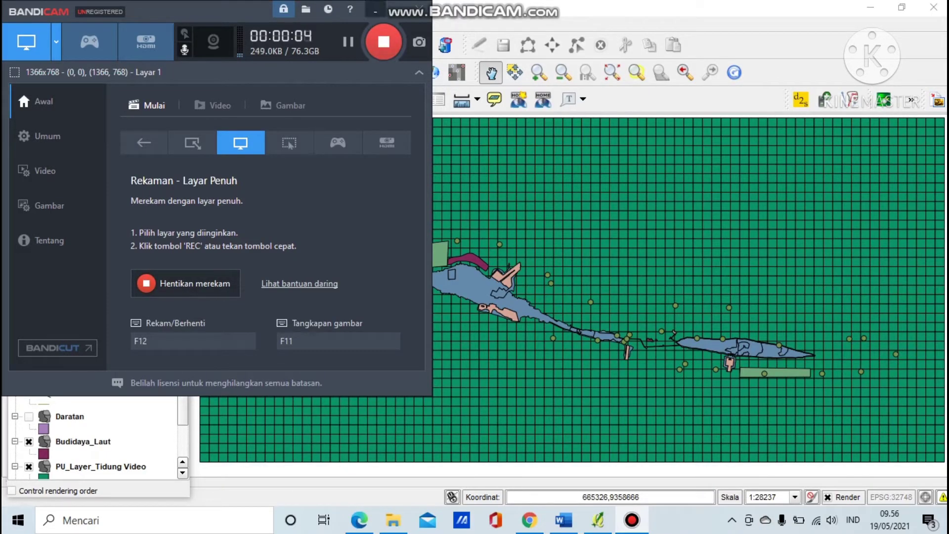
Minimize the Bandicam recorder window.
{"action": "left_click", "coordinate": [375, 10]}
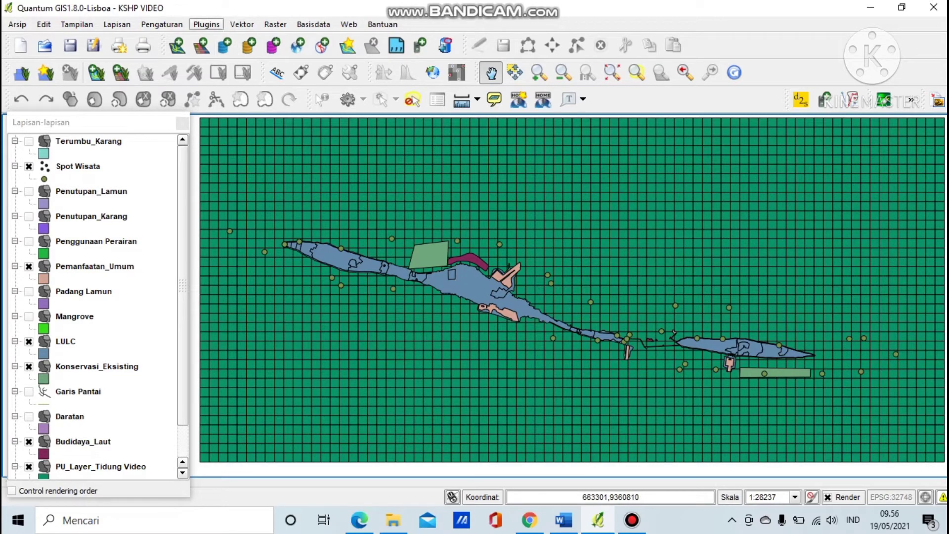
Start a QMarxan export to Marxan input files using PU_Layer_Tidung Video as the planning grid.
{"action": "left_click", "coordinate": [206, 25]}
{"action": "mouse_move", "coordinate": [223, 95]}
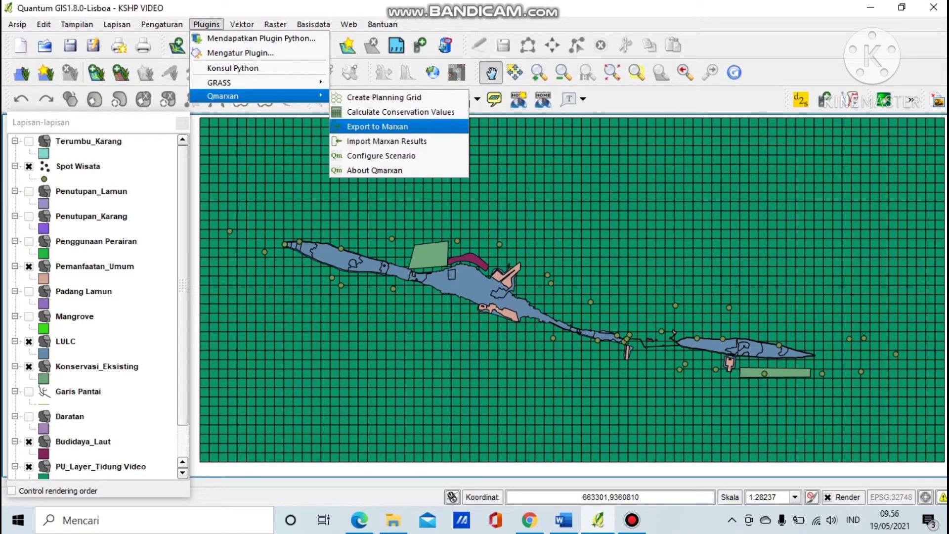
{"action": "left_click", "coordinate": [377, 127]}
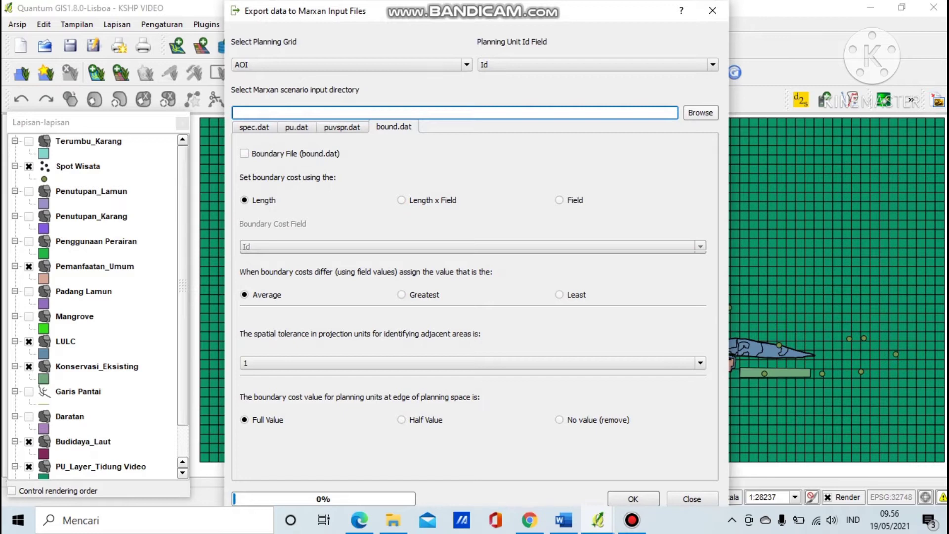
{"action": "left_click", "coordinate": [406, 65]}
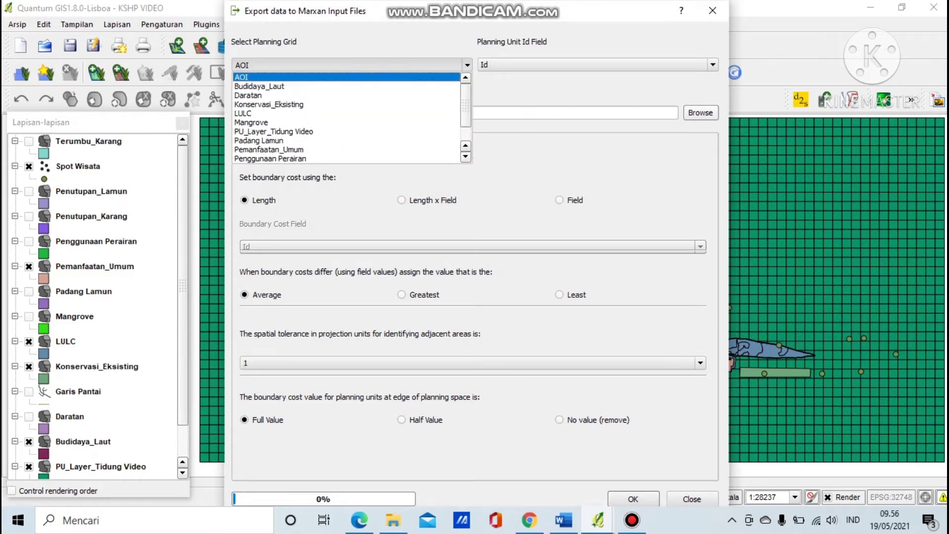
{"action": "left_click", "coordinate": [273, 131]}
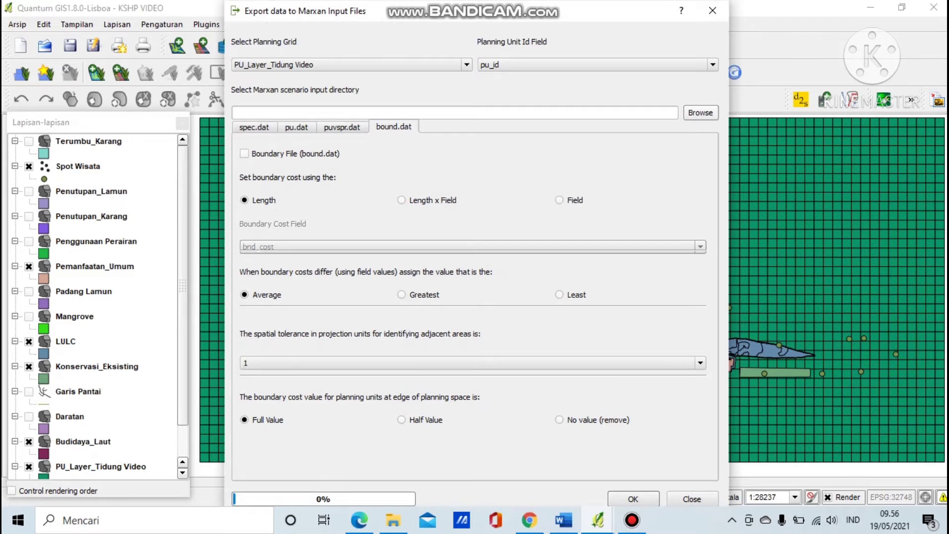
Set the export directory to C:\Intro Marxan\Input.
{"action": "left_click", "coordinate": [700, 112]}
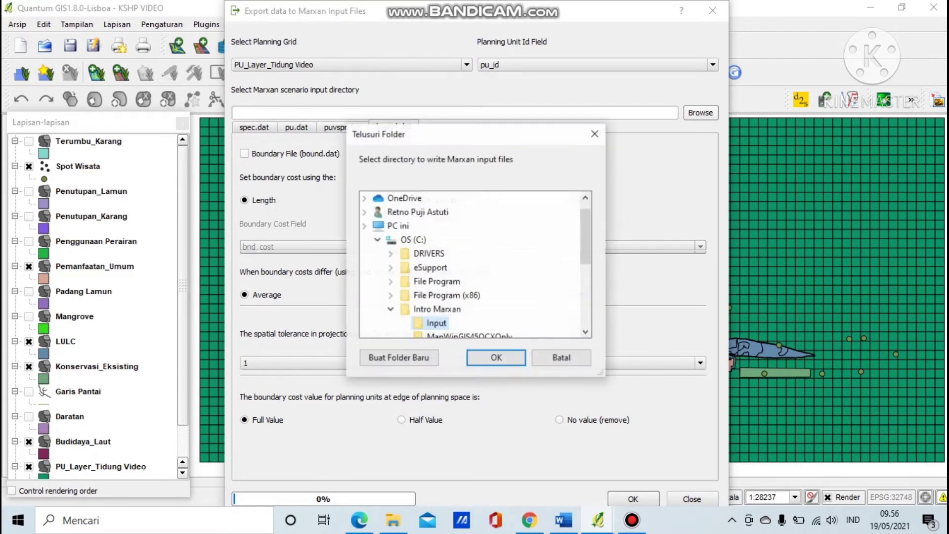
{"action": "scroll", "coordinate": [474, 265], "scroll_direction": "down", "scroll_amount": 6}
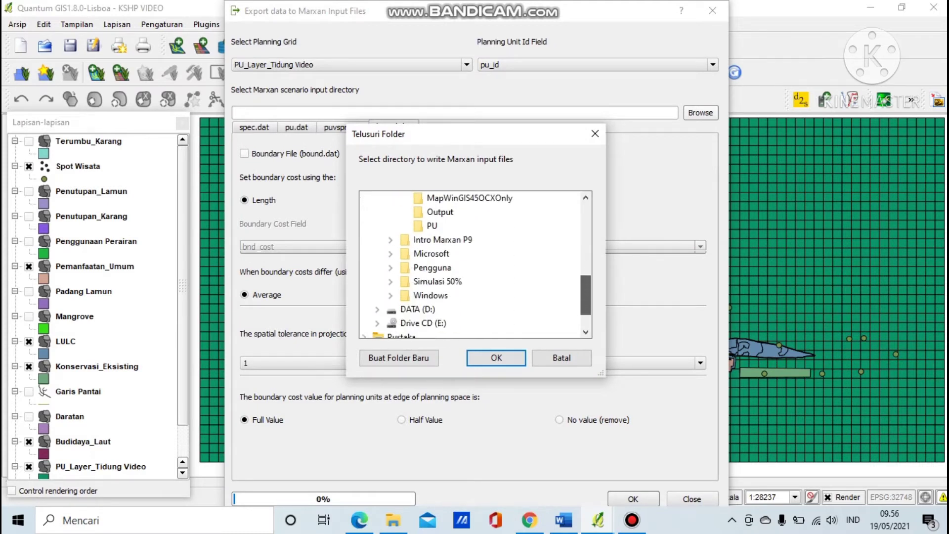
{"action": "scroll", "coordinate": [474, 264], "scroll_direction": "down", "scroll_amount": 1}
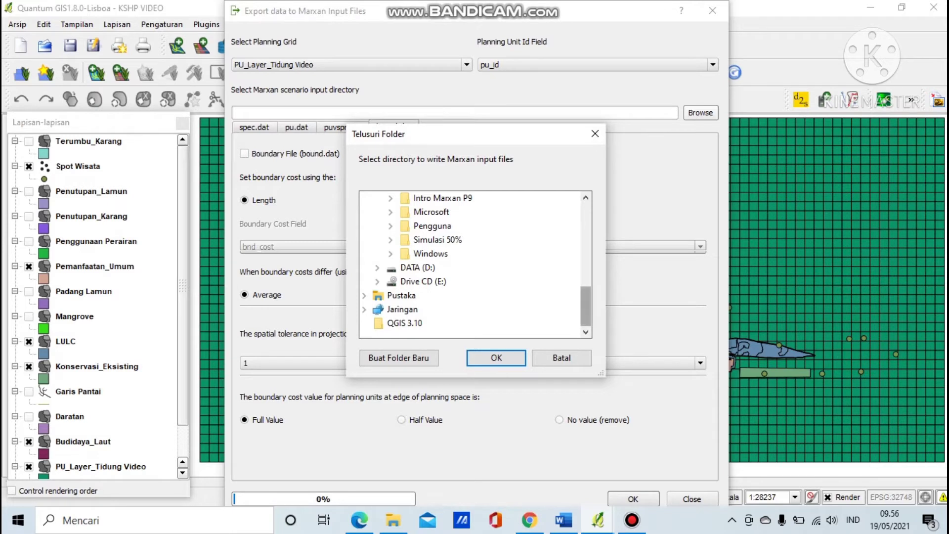
{"action": "scroll", "coordinate": [475, 264], "scroll_direction": "up", "scroll_amount": 4}
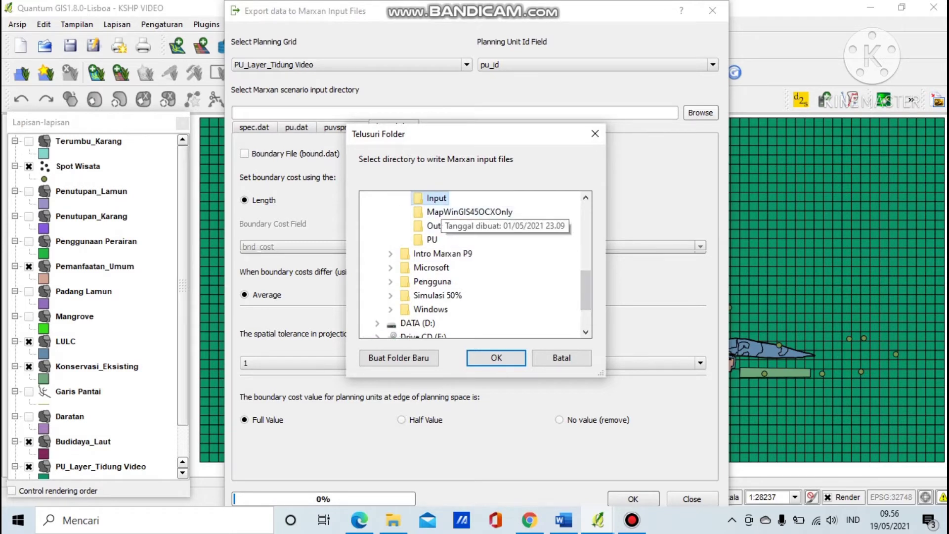
{"action": "scroll", "coordinate": [475, 264], "scroll_direction": "up", "scroll_amount": 4}
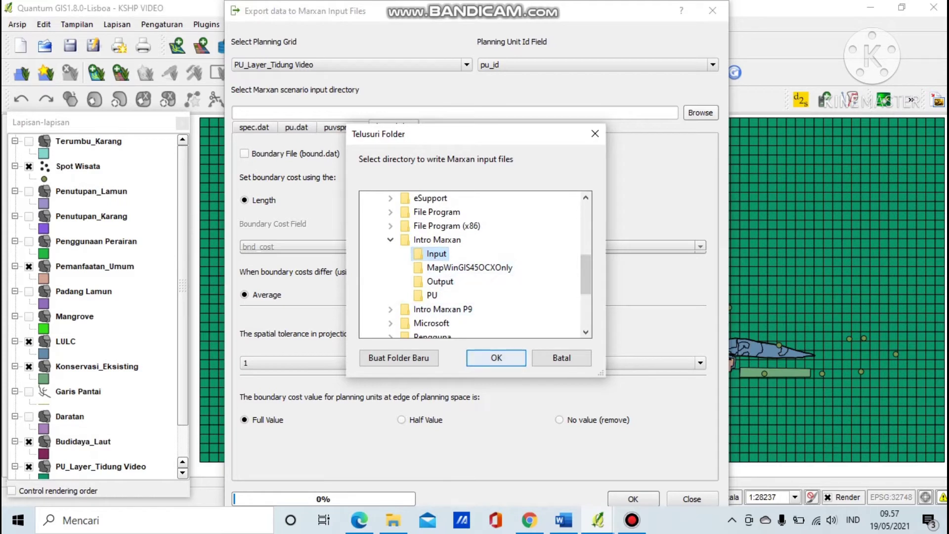
{"action": "left_click", "coordinate": [496, 357]}
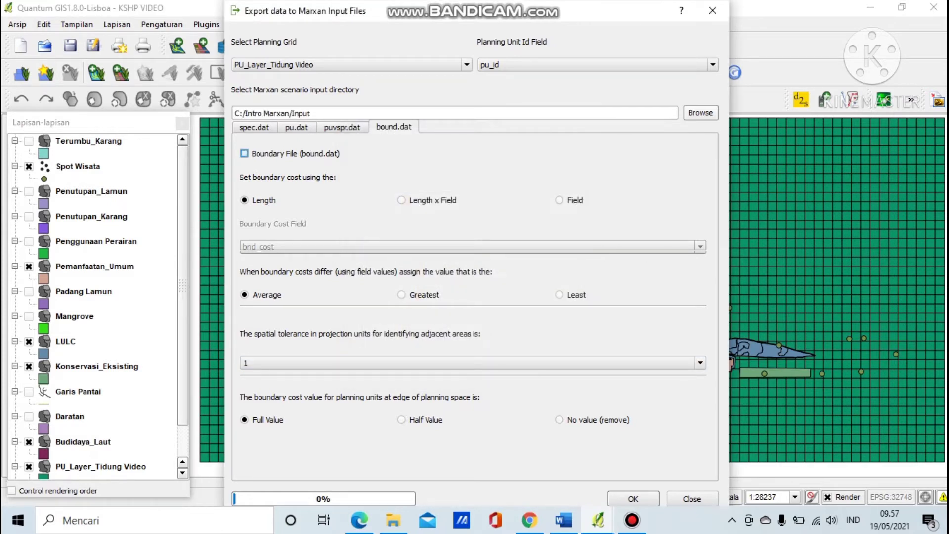
Enable the boundary, planning-unit-vs-species, planning unit and species files for export.
{"action": "left_click", "coordinate": [244, 153]}
{"action": "left_click", "coordinate": [342, 128]}
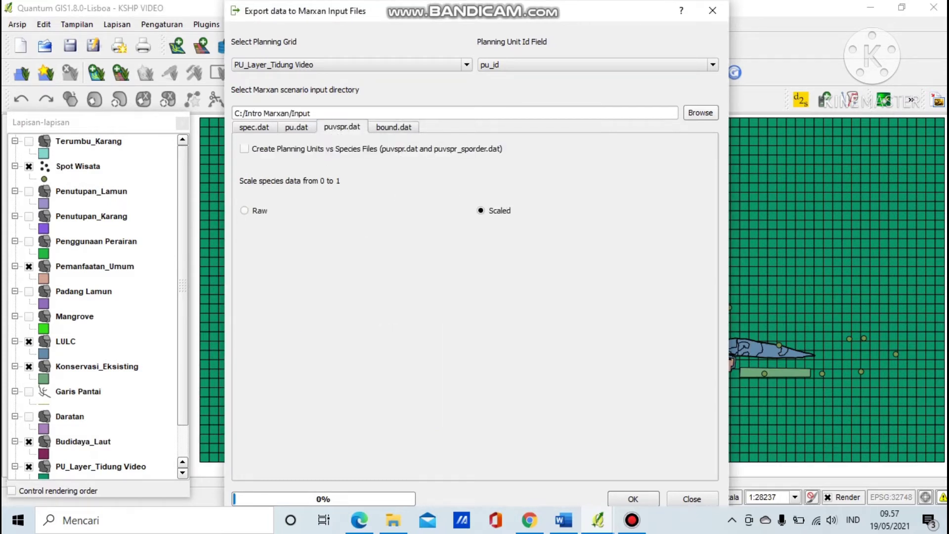
{"action": "left_click", "coordinate": [244, 149]}
{"action": "left_click", "coordinate": [297, 127]}
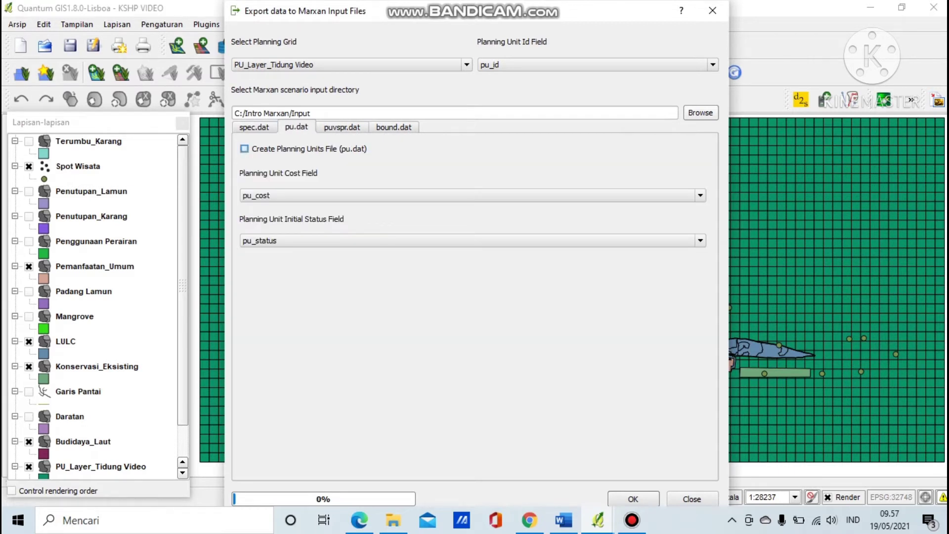
{"action": "left_click", "coordinate": [245, 149]}
{"action": "left_click", "coordinate": [254, 127]}
{"action": "left_click", "coordinate": [244, 148]}
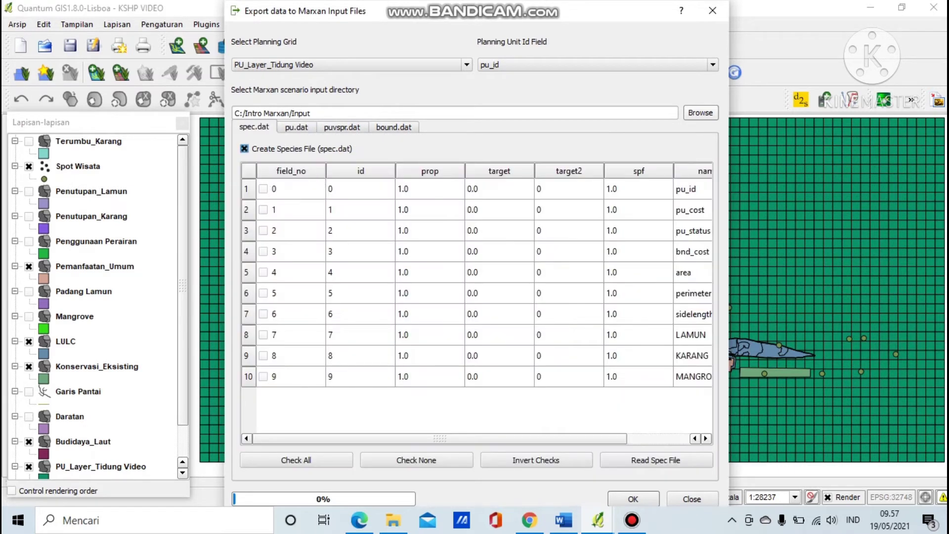
Mark LAMUN, KARANG and the mangrove field as species in spec.dat.
{"action": "left_click", "coordinate": [291, 335]}
{"action": "left_click", "coordinate": [291, 355]}
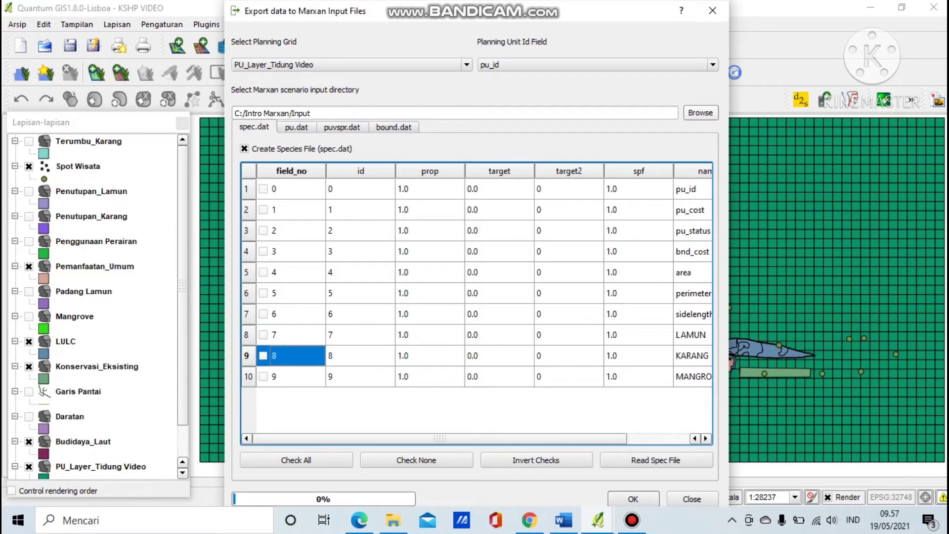
{"action": "left_click", "coordinate": [263, 335]}
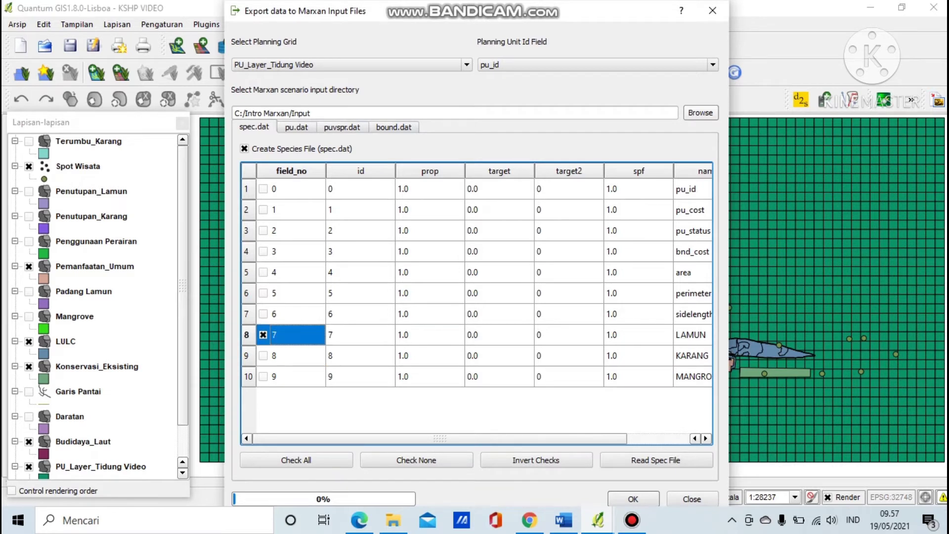
{"action": "left_click", "coordinate": [263, 355]}
{"action": "left_click", "coordinate": [263, 355]}
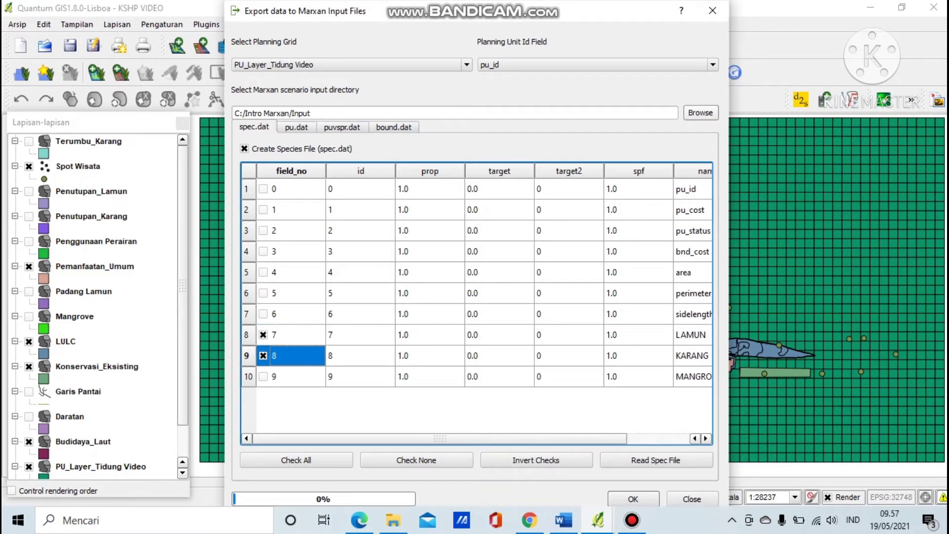
{"action": "left_click", "coordinate": [263, 377]}
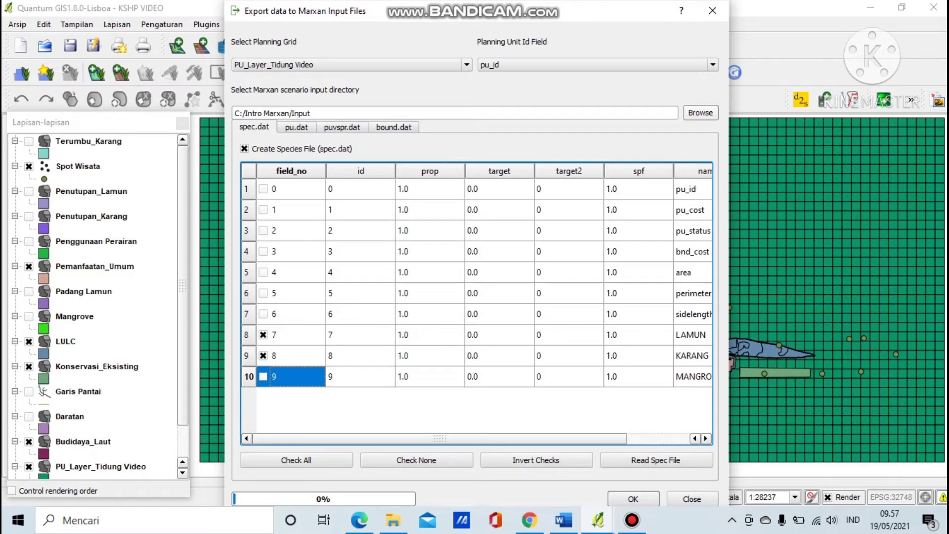
{"action": "left_click", "coordinate": [262, 377]}
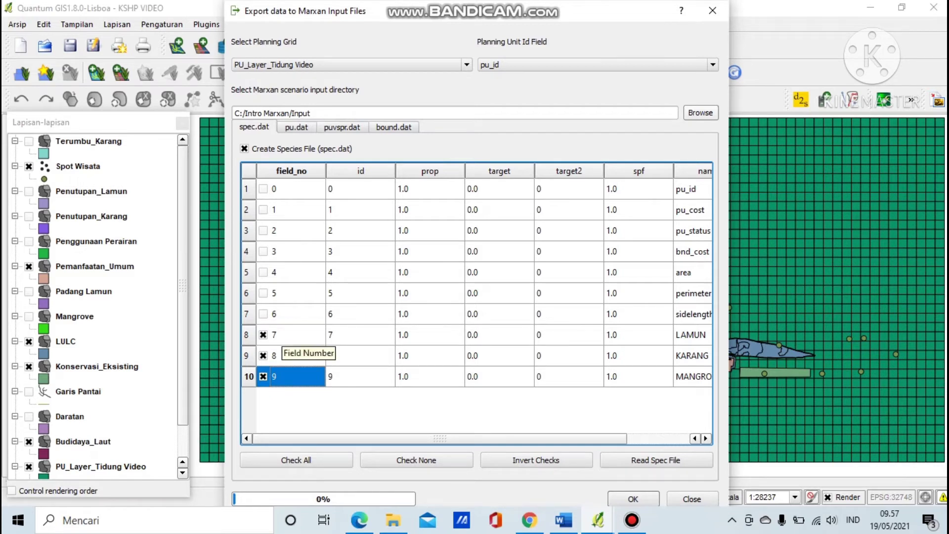
Export the Marxan input files and close the export window.
{"action": "key", "text": "Return"}
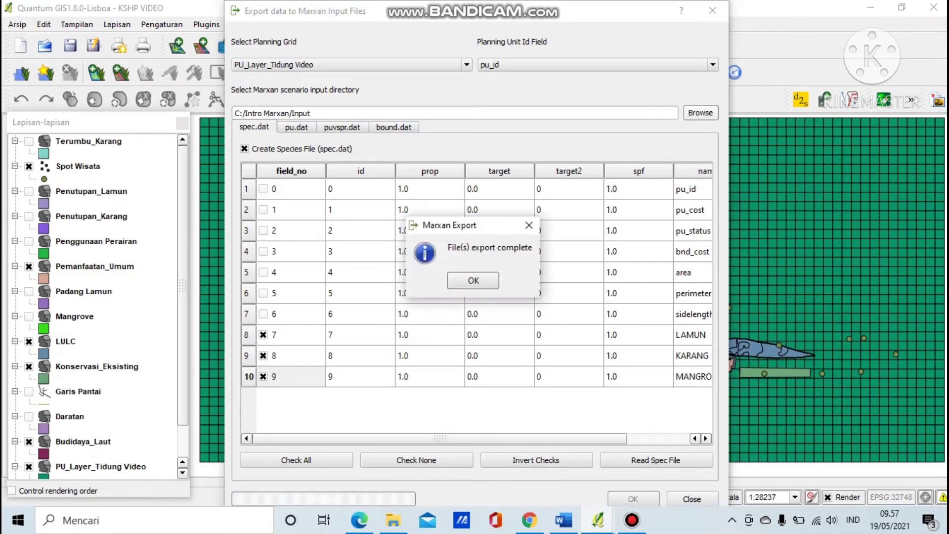
{"action": "left_click", "coordinate": [473, 280]}
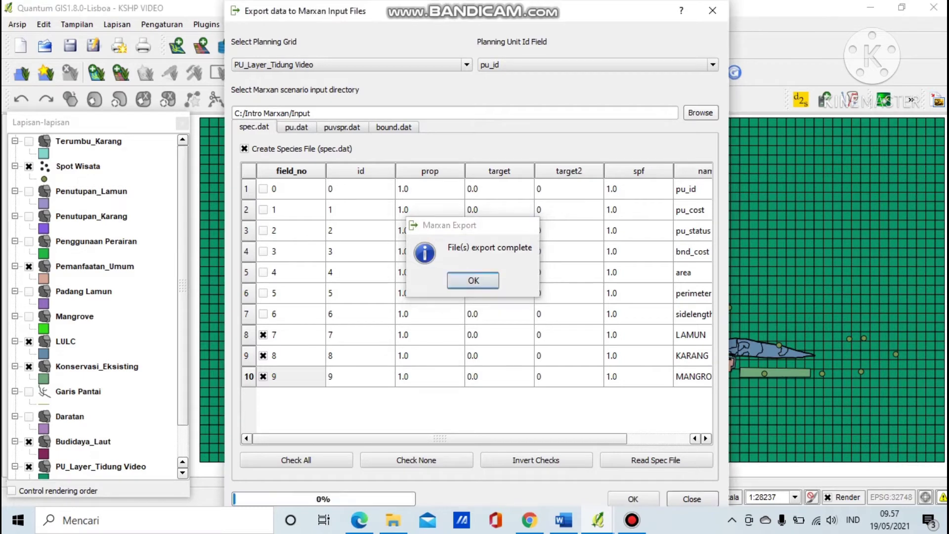
{"action": "left_click", "coordinate": [692, 498]}
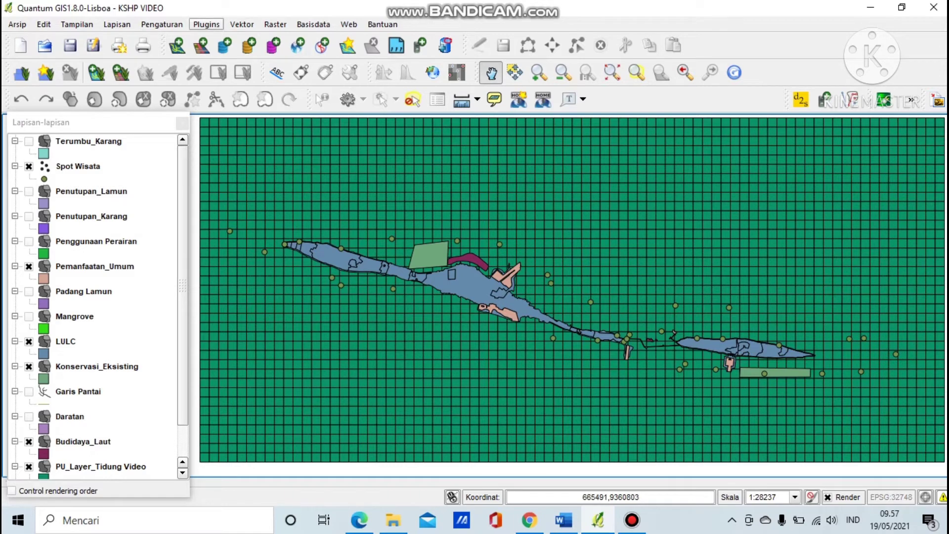
Open QMarxan Configure Scenario with C:/Intro Marxan as the scenario directory.
{"action": "left_click", "coordinate": [206, 24]}
{"action": "mouse_move", "coordinate": [222, 96]}
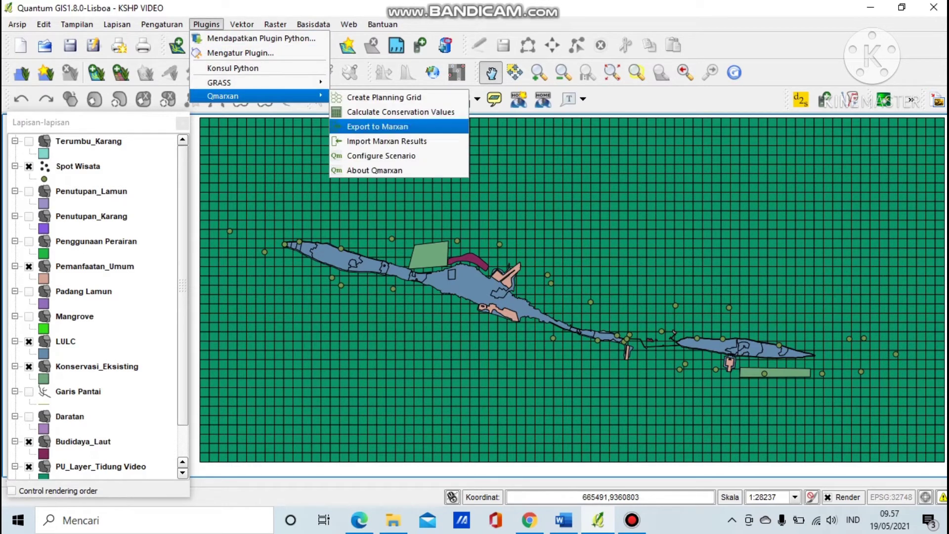
{"action": "left_click", "coordinate": [380, 155]}
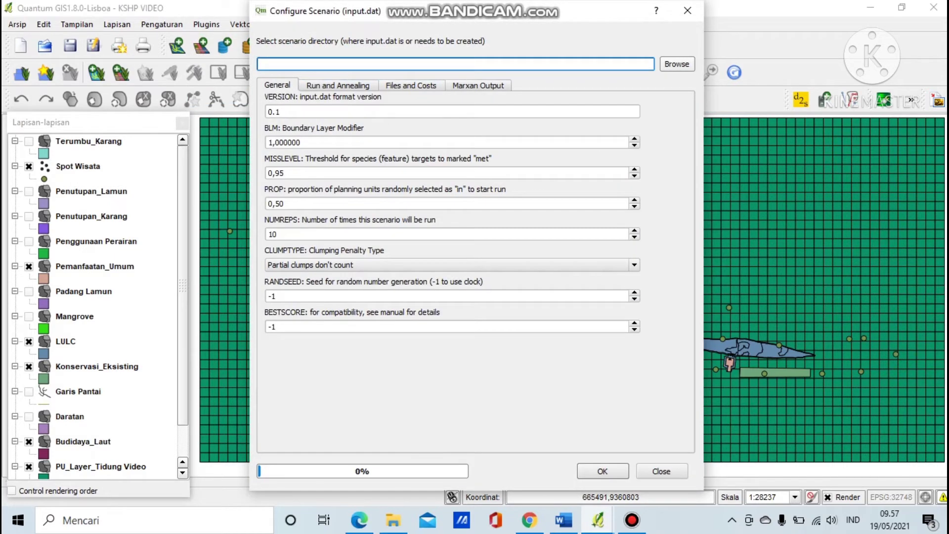
{"action": "left_click", "coordinate": [677, 64]}
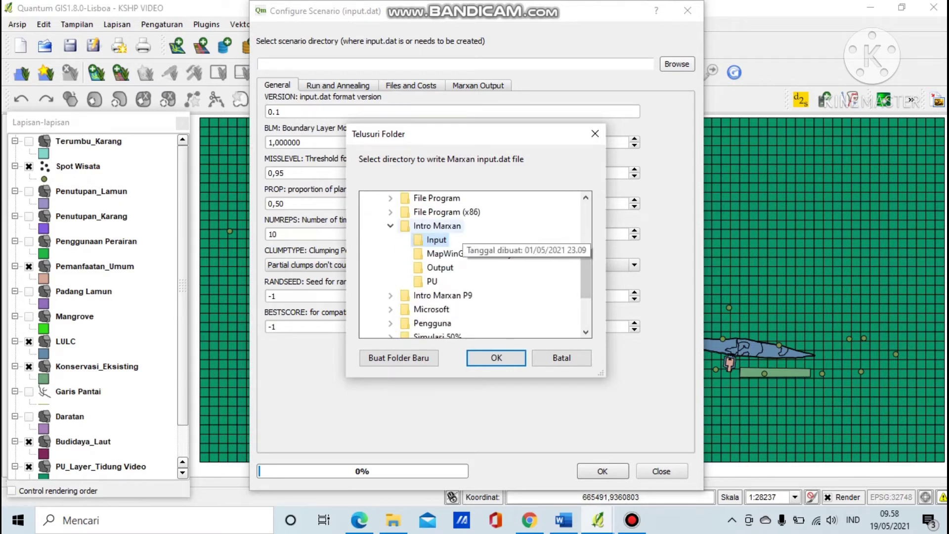
{"action": "left_click", "coordinate": [458, 227]}
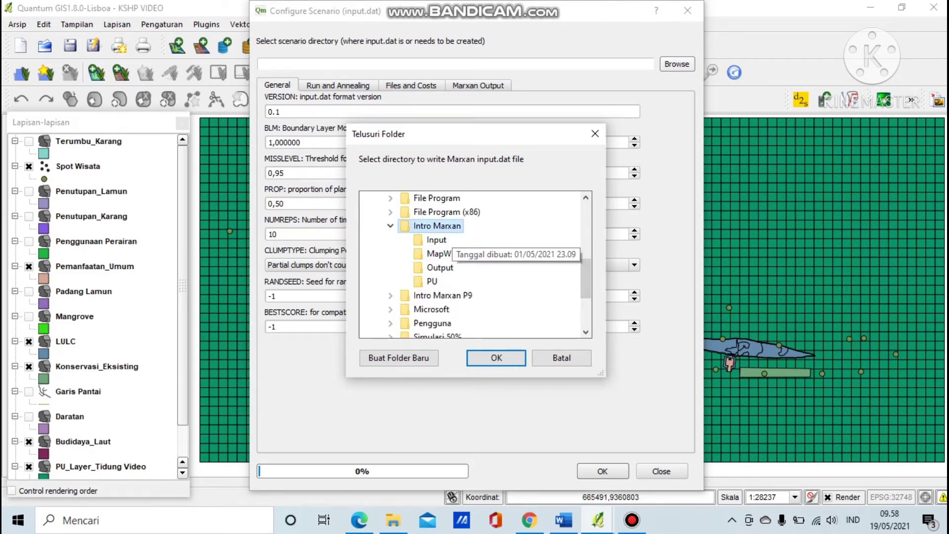
{"action": "left_click", "coordinate": [496, 357]}
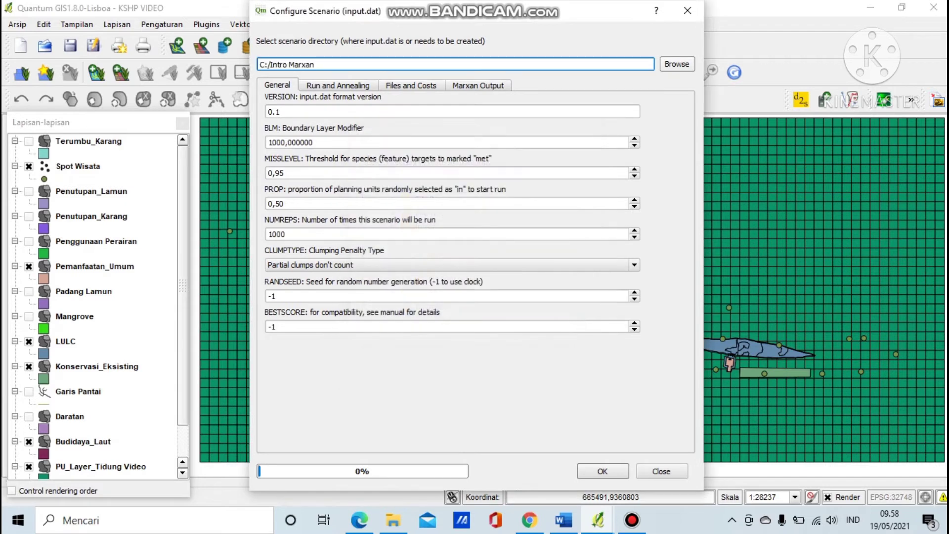
Set the boundary length modifier to 1000 and view the Files and Costs settings.
{"action": "left_click", "coordinate": [316, 143]}
{"action": "left_click_drag", "start_coordinate": [316, 142], "coordinate": [267, 143]}
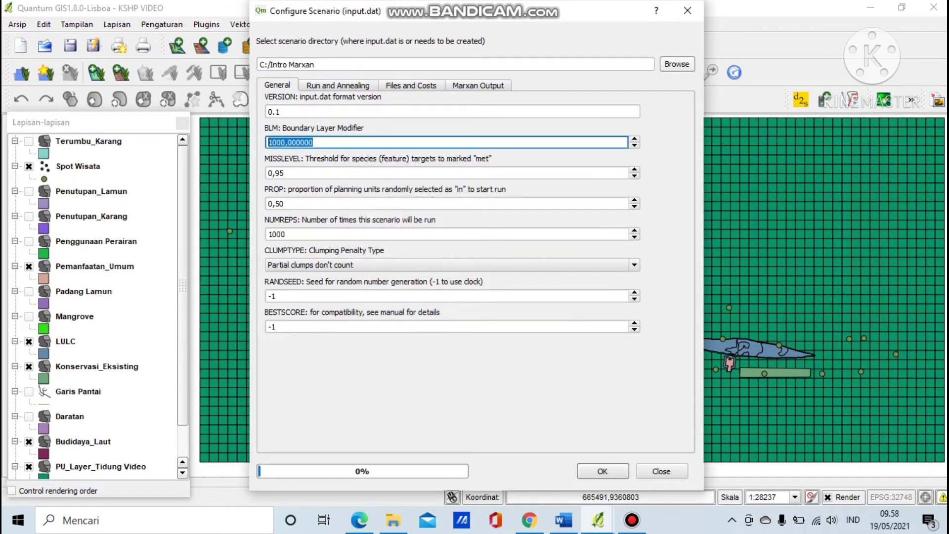
{"action": "type", "text": "1000"}
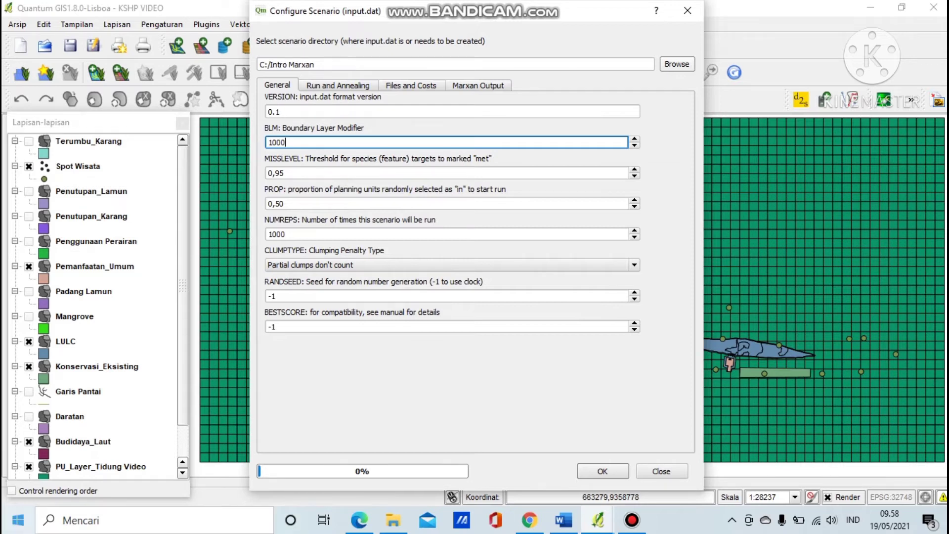
{"action": "left_click", "coordinate": [269, 234]}
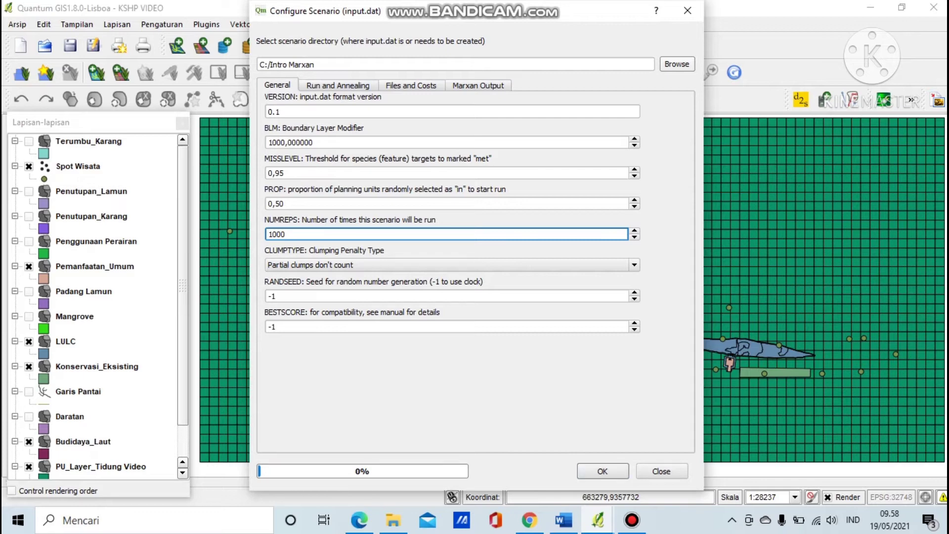
{"action": "left_click", "coordinate": [410, 85]}
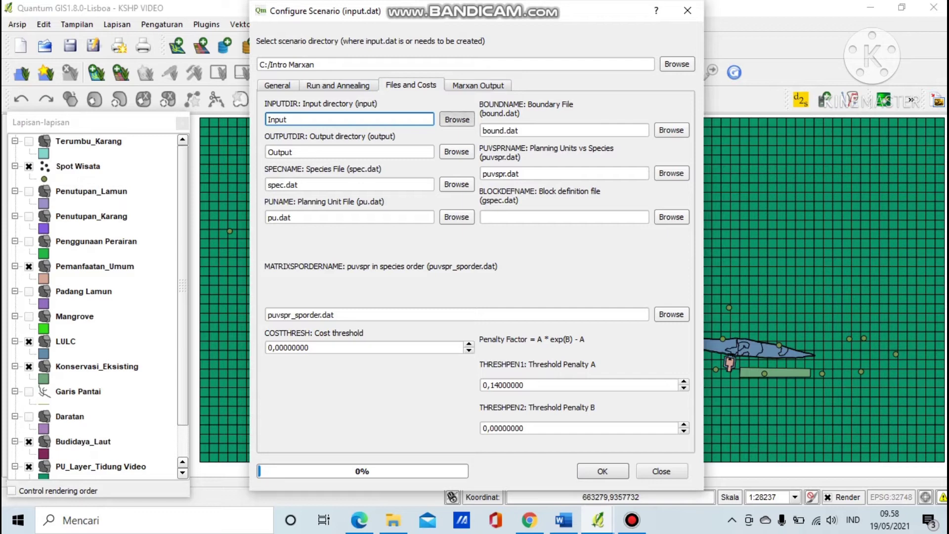
Set INPUTDIR to the Input folder and OUTPUTDIR to the Output folder under Intro Marxan.
{"action": "left_click", "coordinate": [457, 119]}
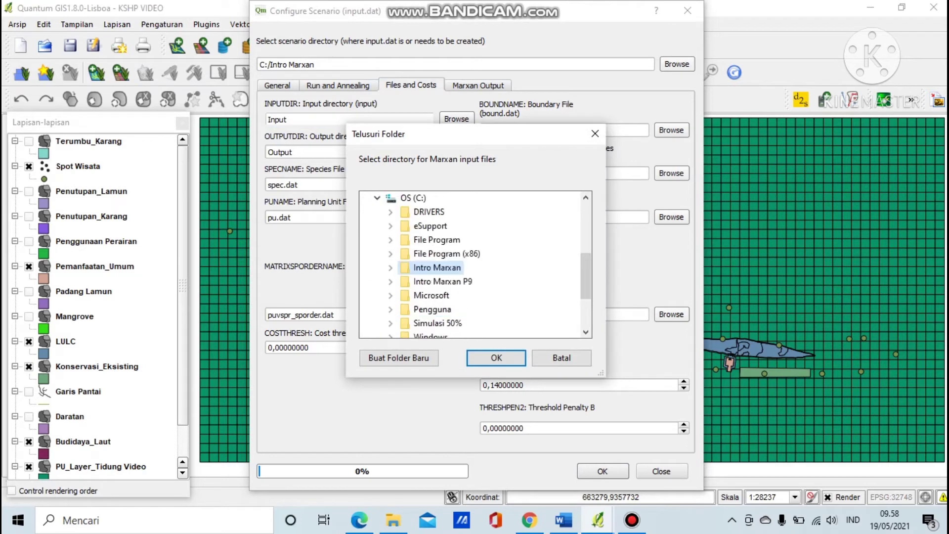
{"action": "left_click", "coordinate": [437, 226]}
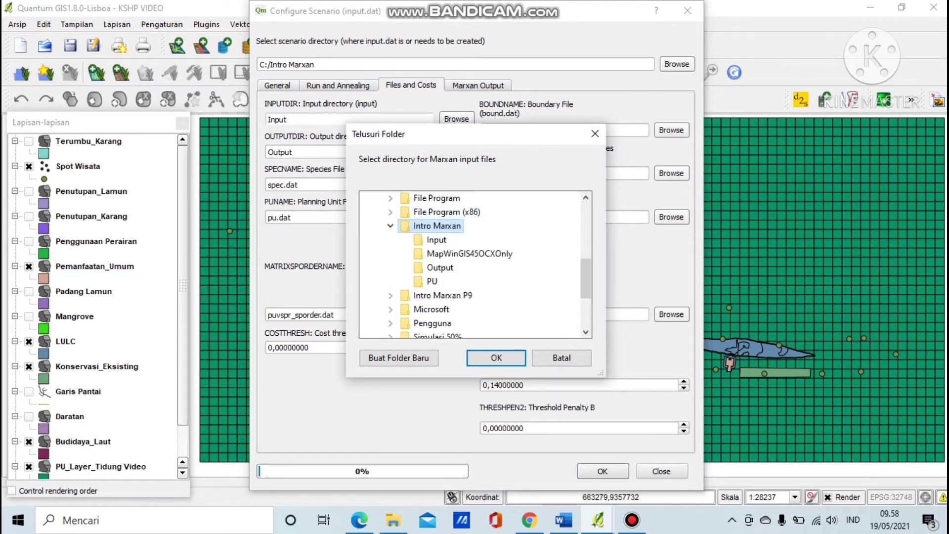
{"action": "left_click", "coordinate": [437, 240]}
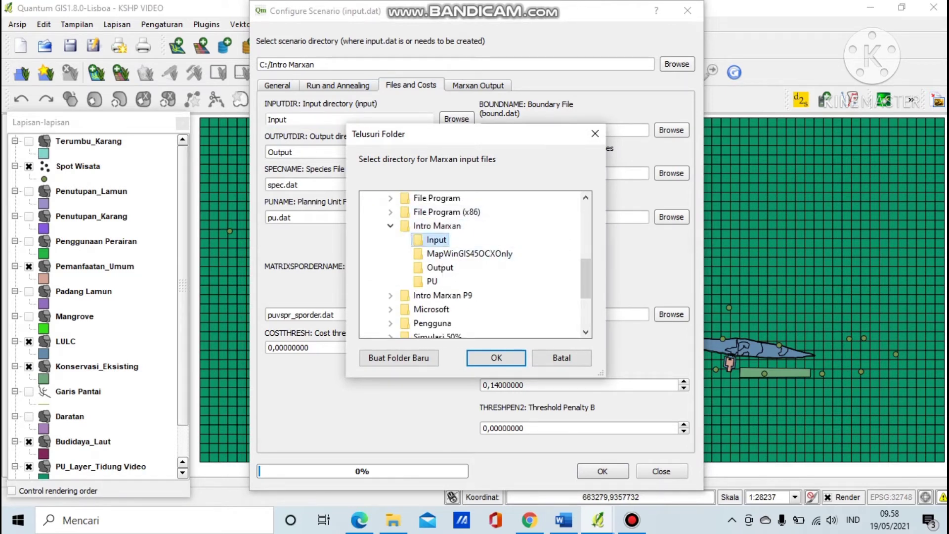
{"action": "left_click", "coordinate": [562, 358]}
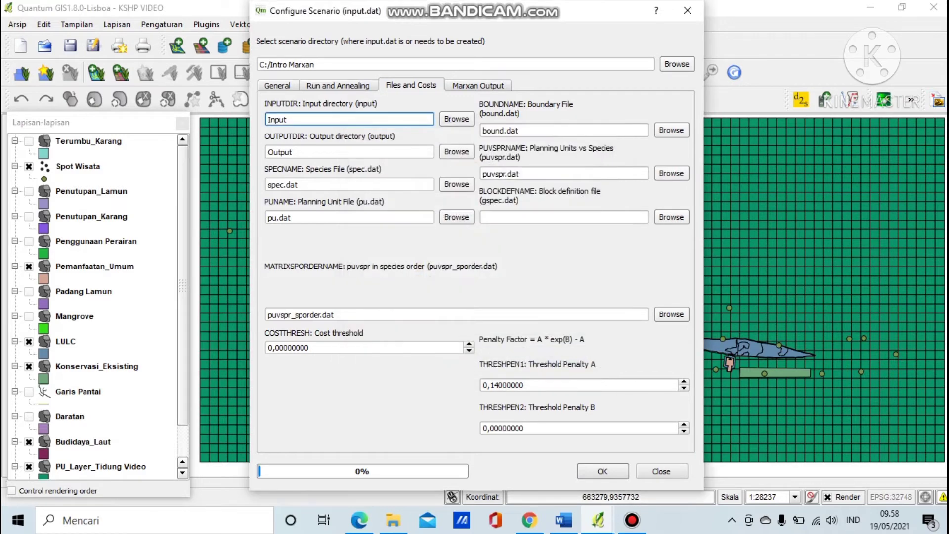
{"action": "left_click", "coordinate": [456, 152]}
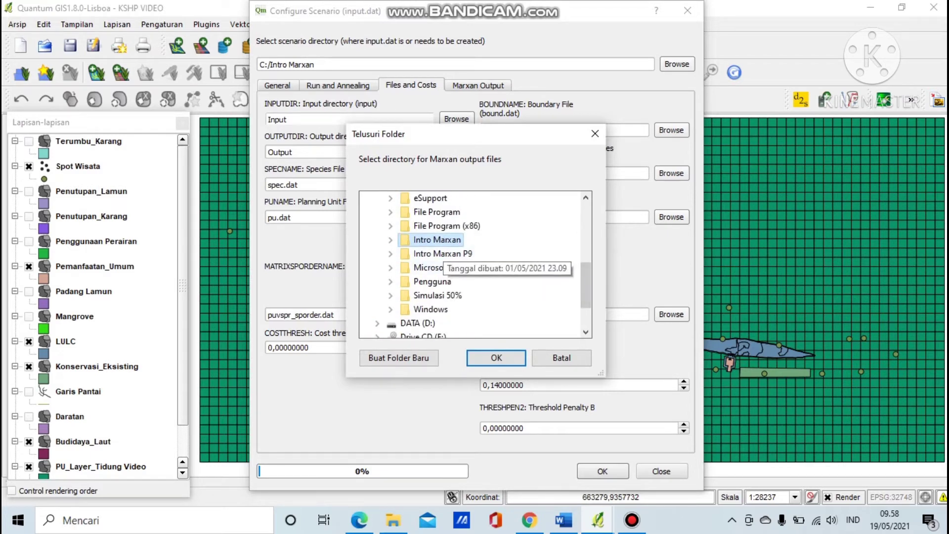
{"action": "left_click", "coordinate": [440, 240]}
{"action": "left_click", "coordinate": [440, 281]}
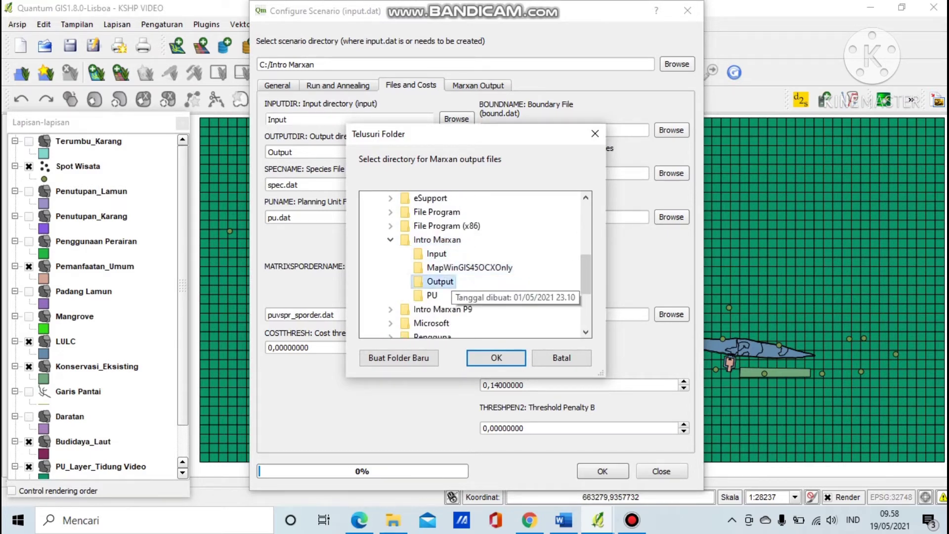
{"action": "left_click", "coordinate": [561, 358]}
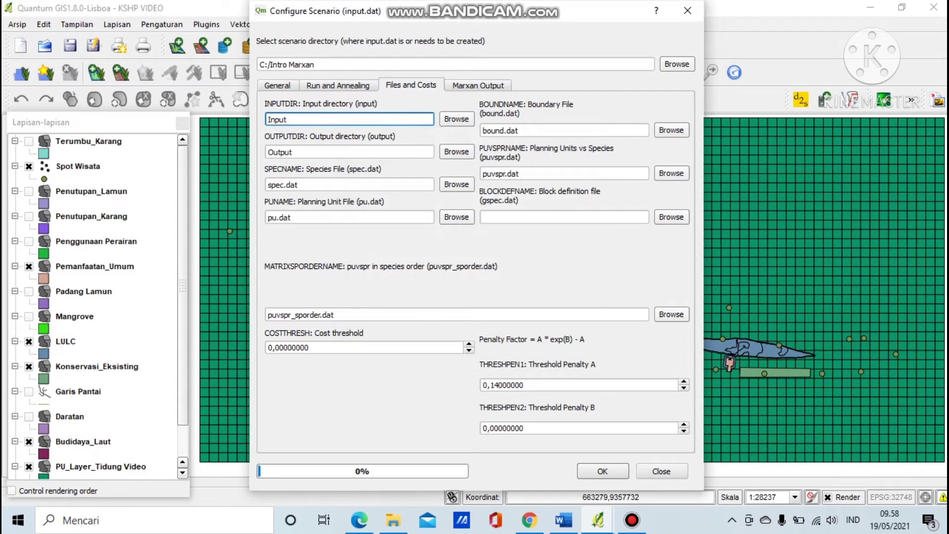
Write input.dat with the scenario name output and close the scenario configuration.
{"action": "left_click", "coordinate": [478, 85]}
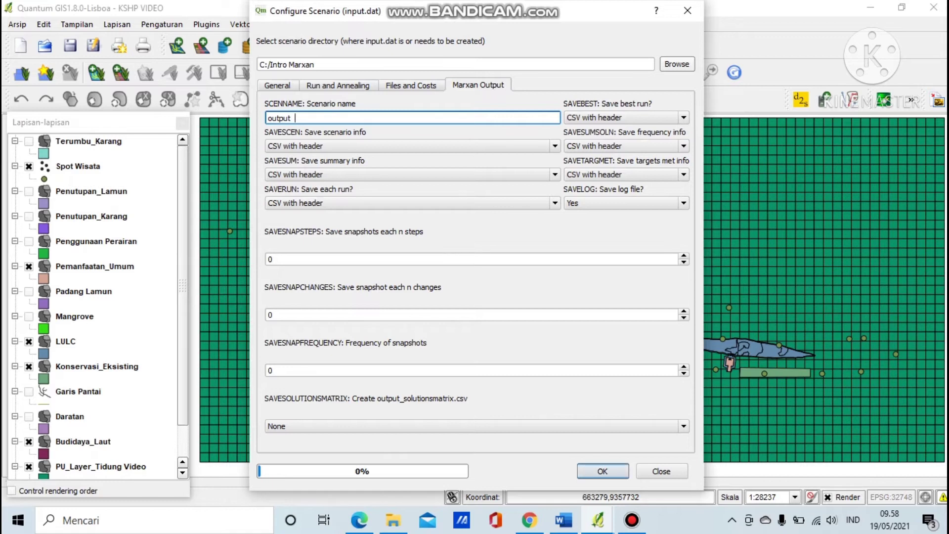
{"action": "left_click", "coordinate": [603, 471]}
{"action": "key", "text": "Return"}
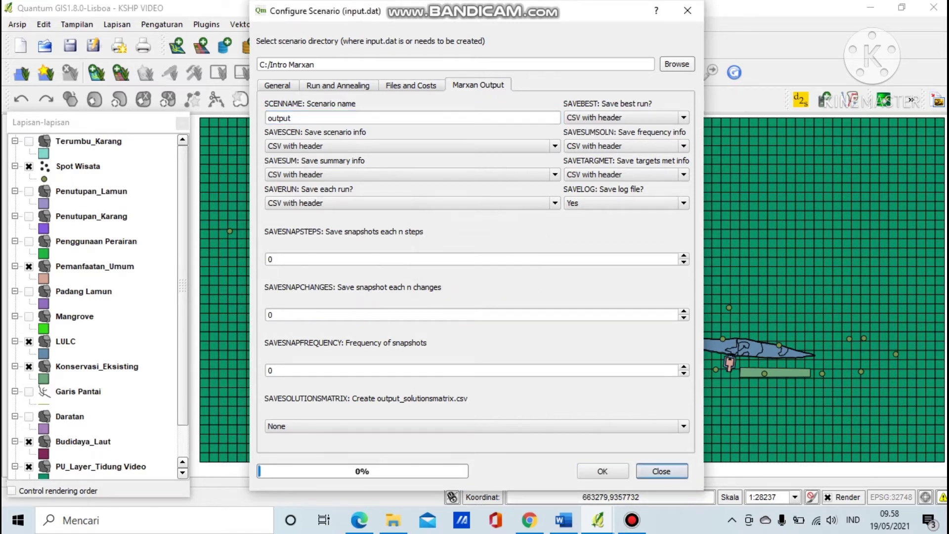
{"action": "left_click", "coordinate": [662, 471]}
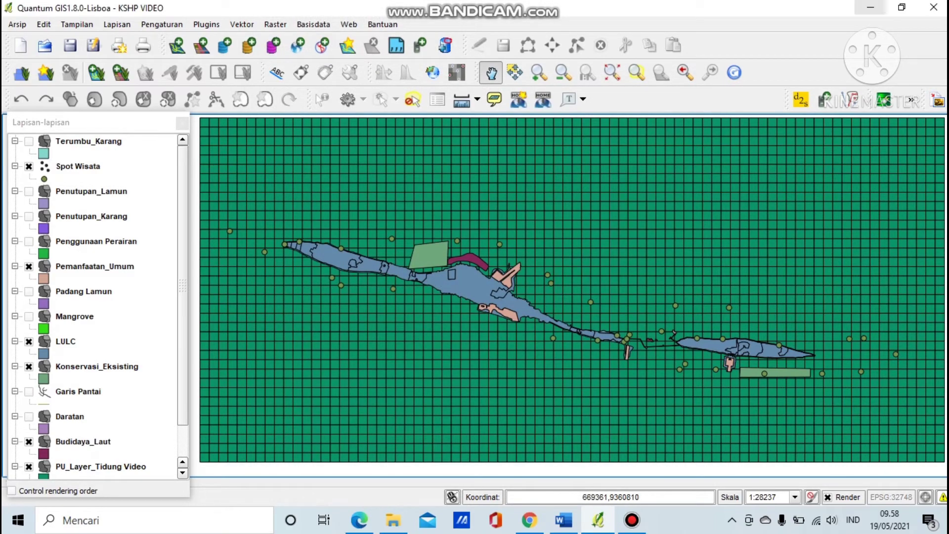
Launch Zonae Cogito full screen and start a new project named 'Simulasi Zona Inti'.
{"action": "left_click", "coordinate": [870, 7]}
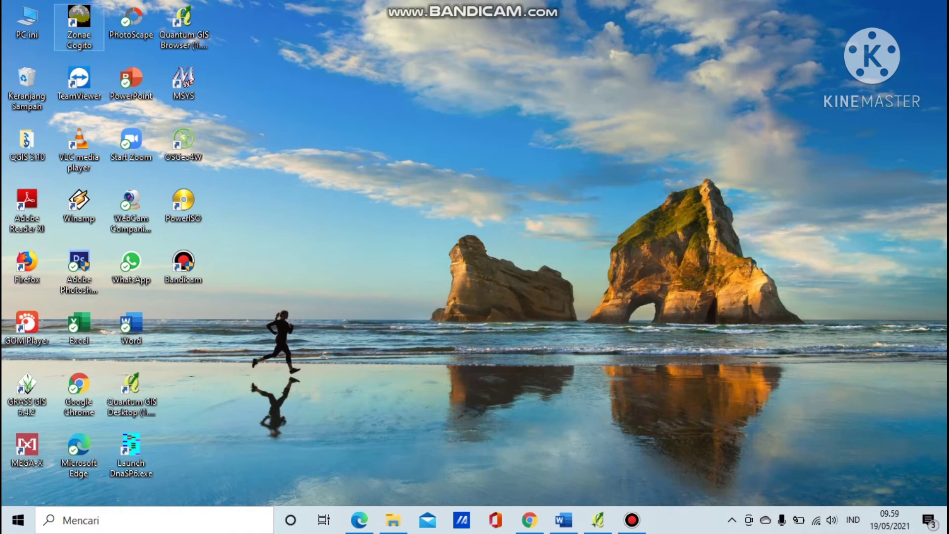
{"action": "double_click", "coordinate": [79, 27]}
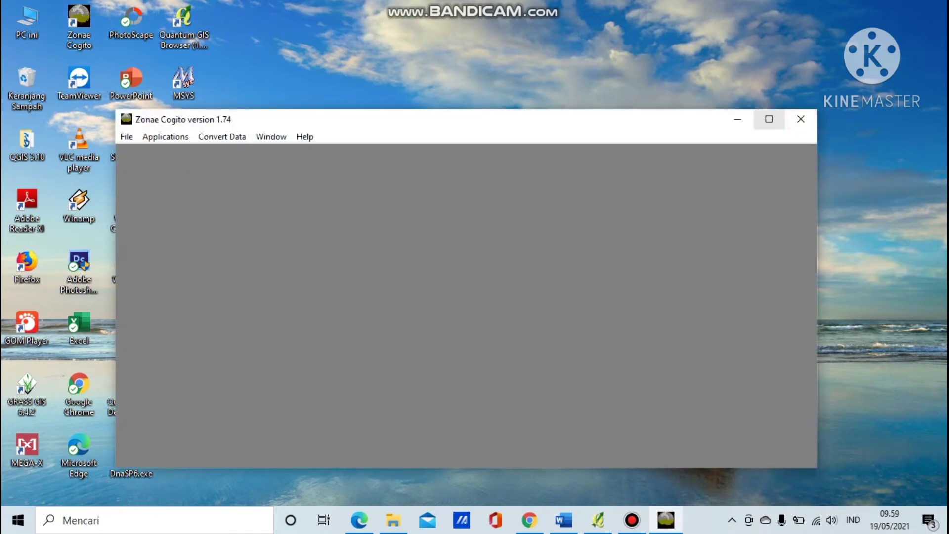
{"action": "left_click", "coordinate": [769, 119]}
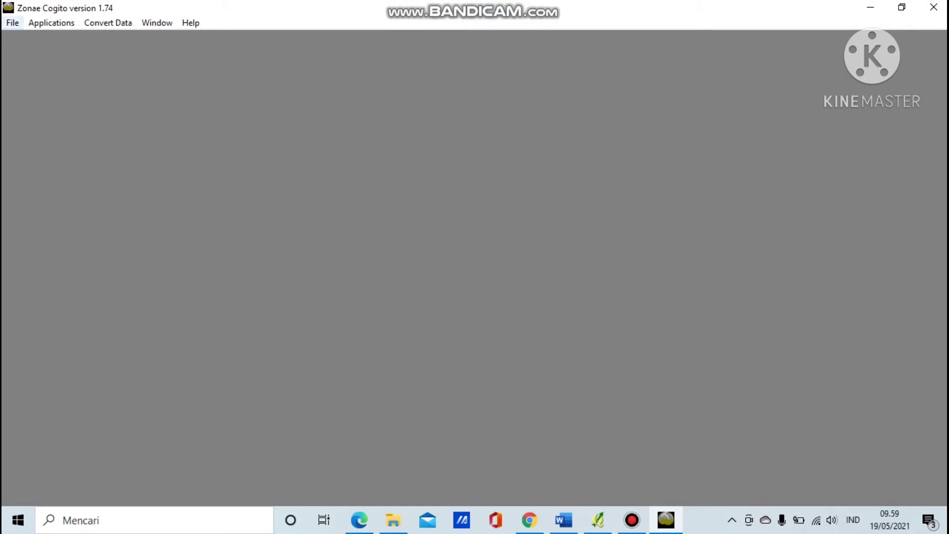
{"action": "left_click", "coordinate": [12, 23]}
{"action": "left_click", "coordinate": [48, 38]}
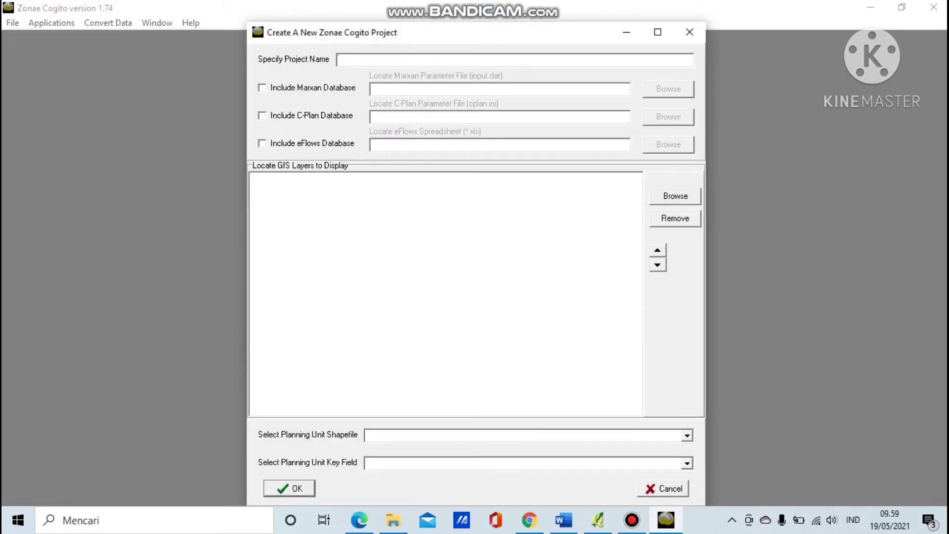
{"action": "type", "text": "Simulasi Zona Inti"}
Include the Marxan database using C:\Intro Marxan\input.dat as the parameter file.
{"action": "left_click", "coordinate": [262, 88]}
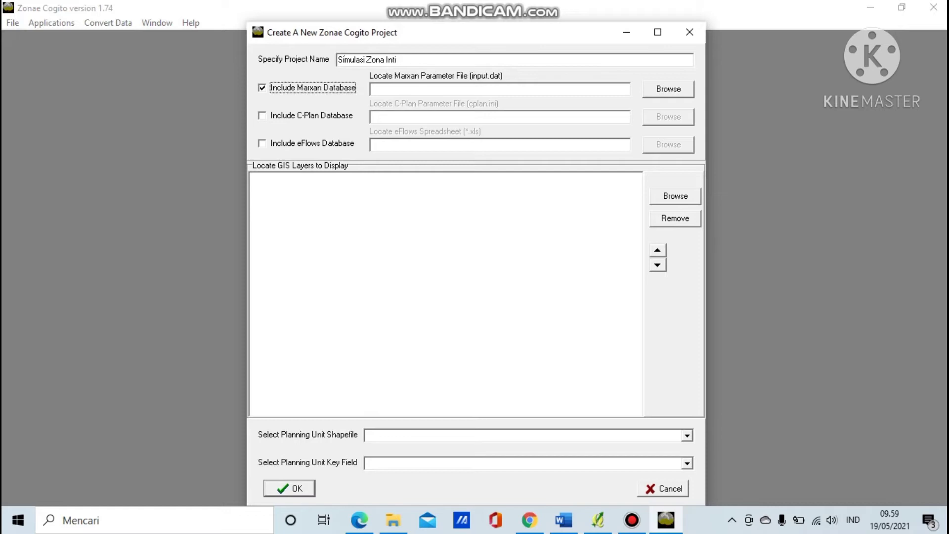
{"action": "left_click", "coordinate": [668, 89]}
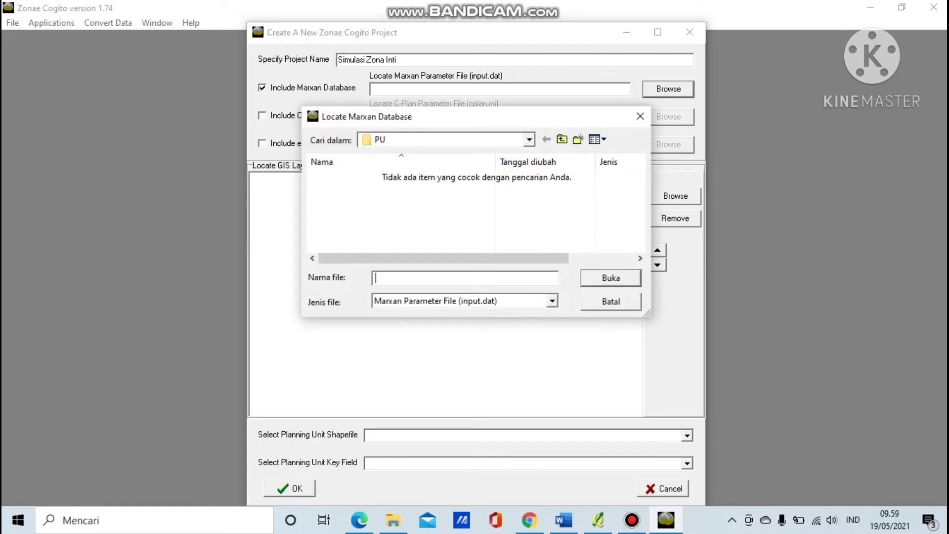
{"action": "left_click", "coordinate": [529, 140]}
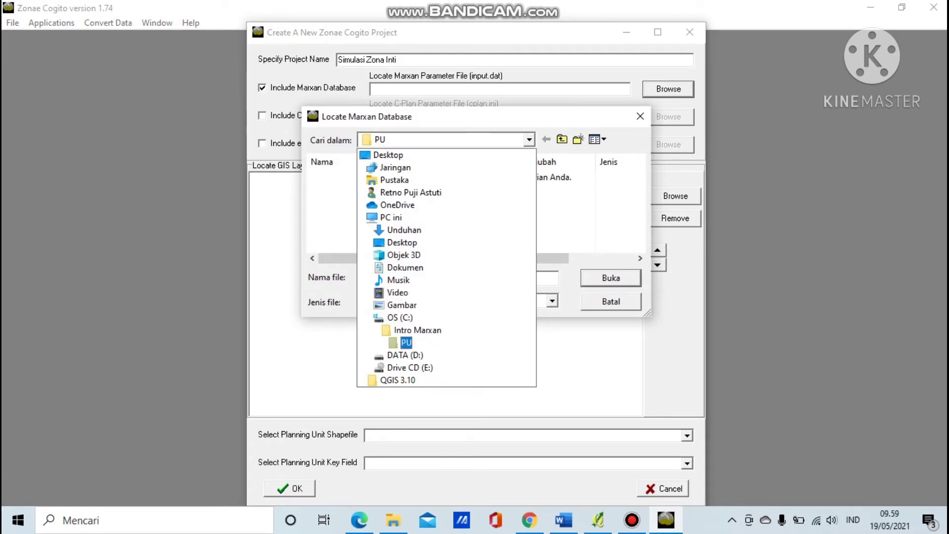
{"action": "left_click", "coordinate": [399, 317]}
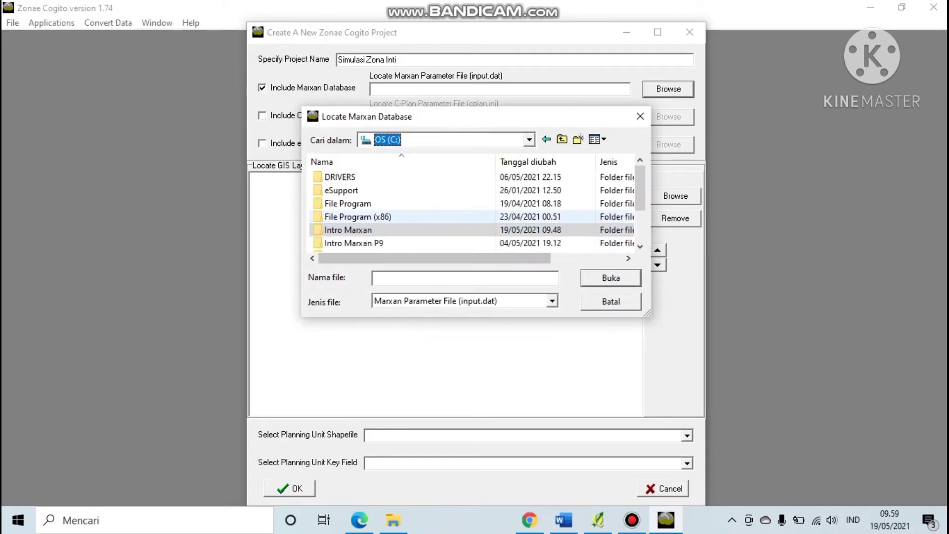
{"action": "double_click", "coordinate": [348, 230]}
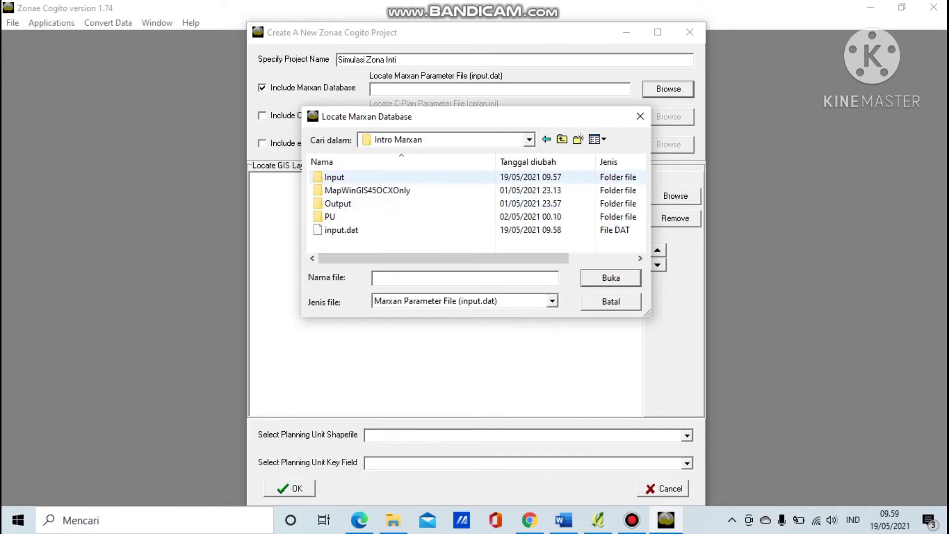
{"action": "left_click", "coordinate": [341, 230]}
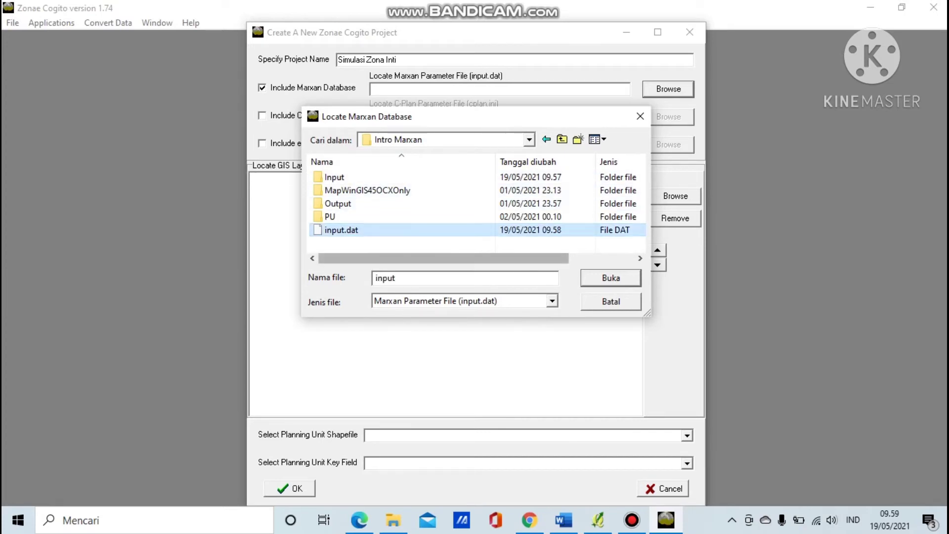
{"action": "left_click", "coordinate": [611, 278]}
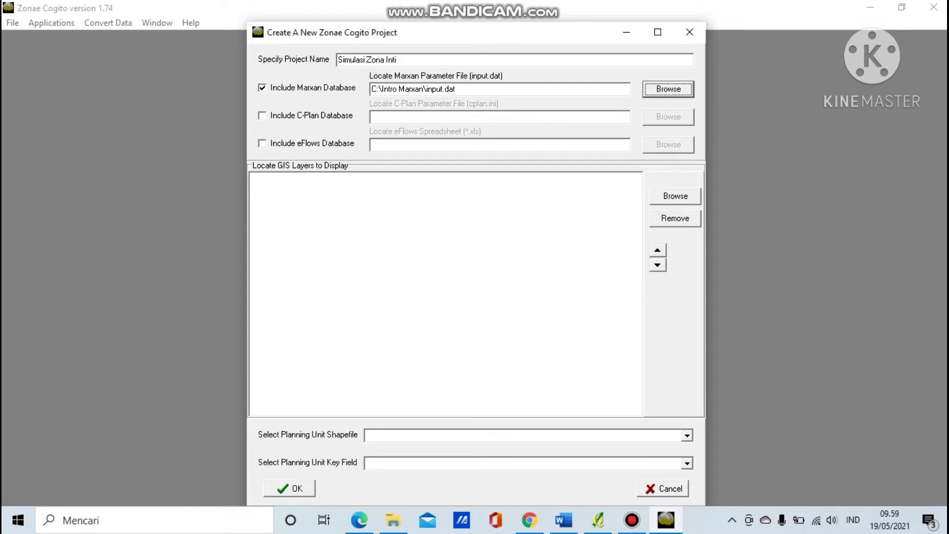
Add PU\PU_Layer_Tidung.shp as the project's GIS display layer.
{"action": "left_click", "coordinate": [675, 196]}
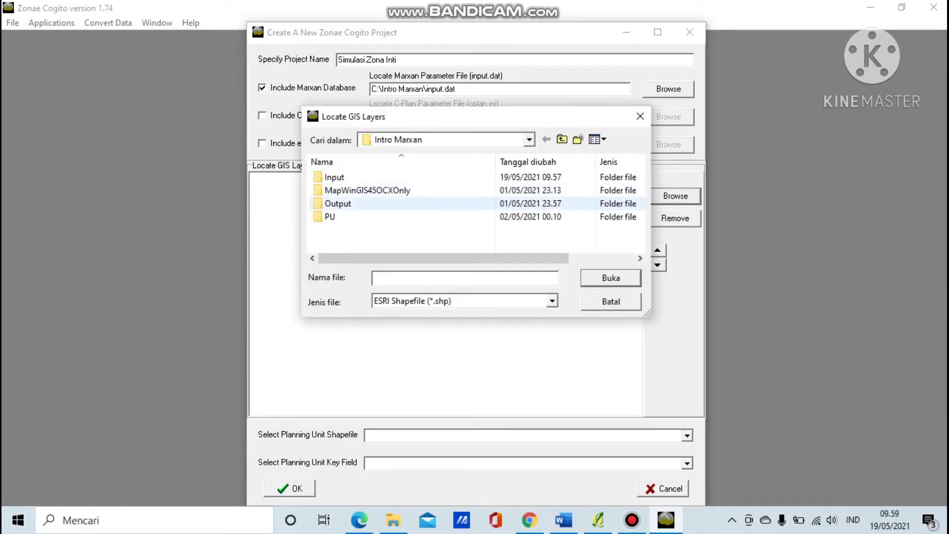
{"action": "left_click", "coordinate": [385, 216]}
{"action": "double_click", "coordinate": [386, 217]}
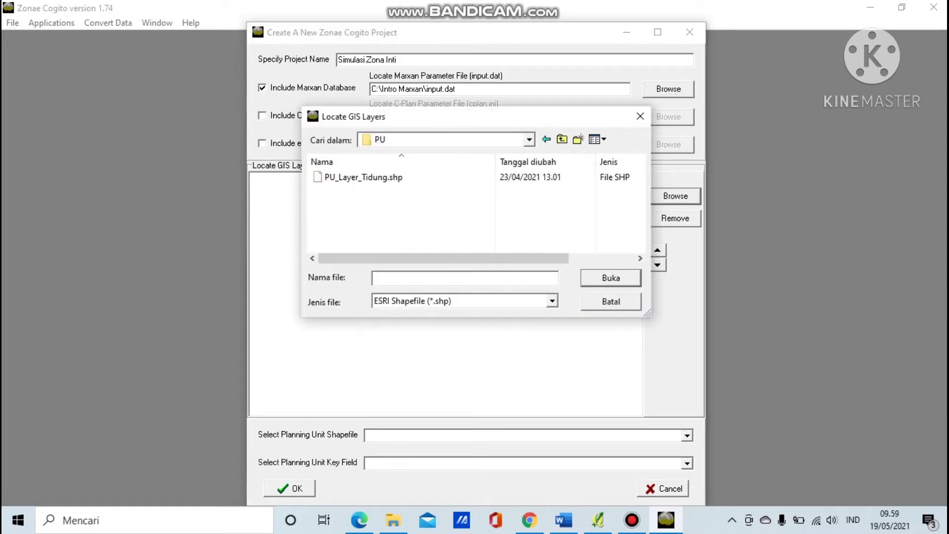
{"action": "left_click", "coordinate": [386, 178]}
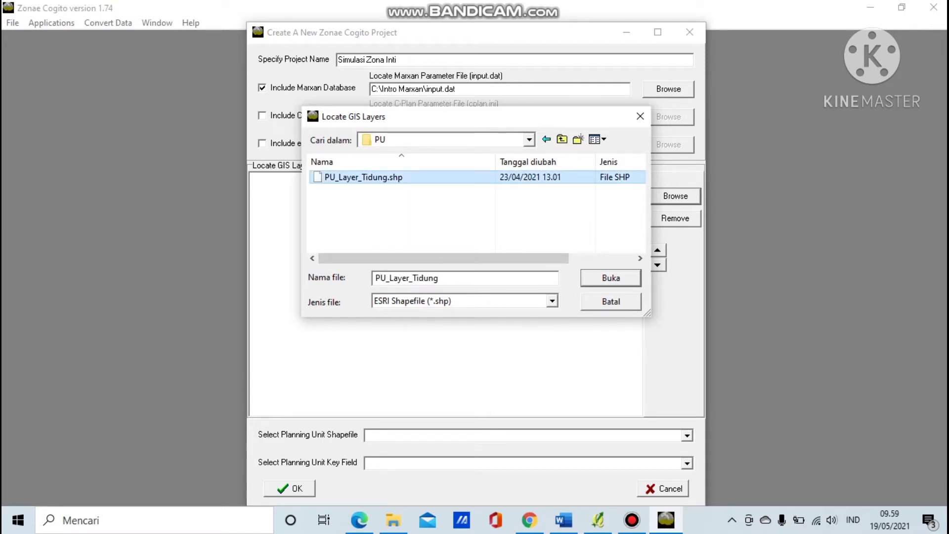
{"action": "left_click", "coordinate": [611, 277]}
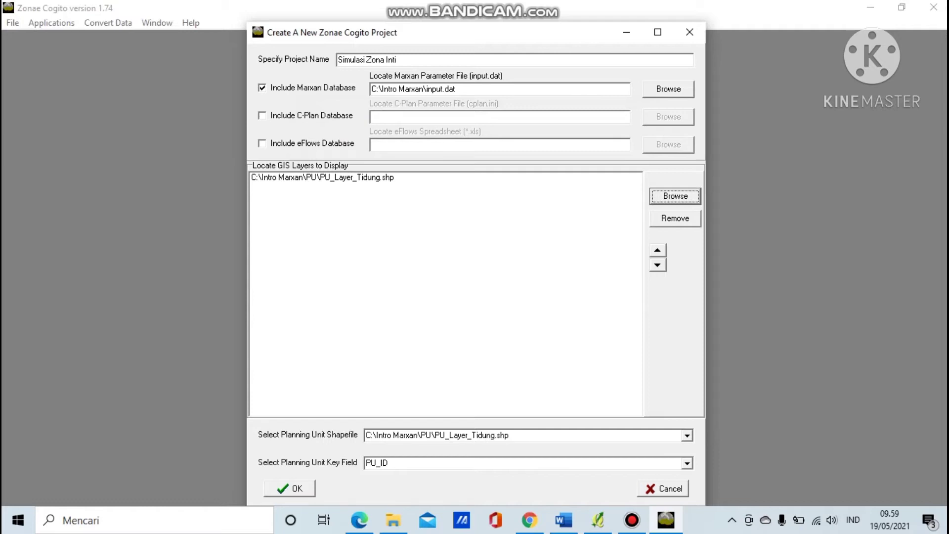
Rename the project to 'Simulasi Zona Intii' and create it.
{"action": "left_click", "coordinate": [398, 60]}
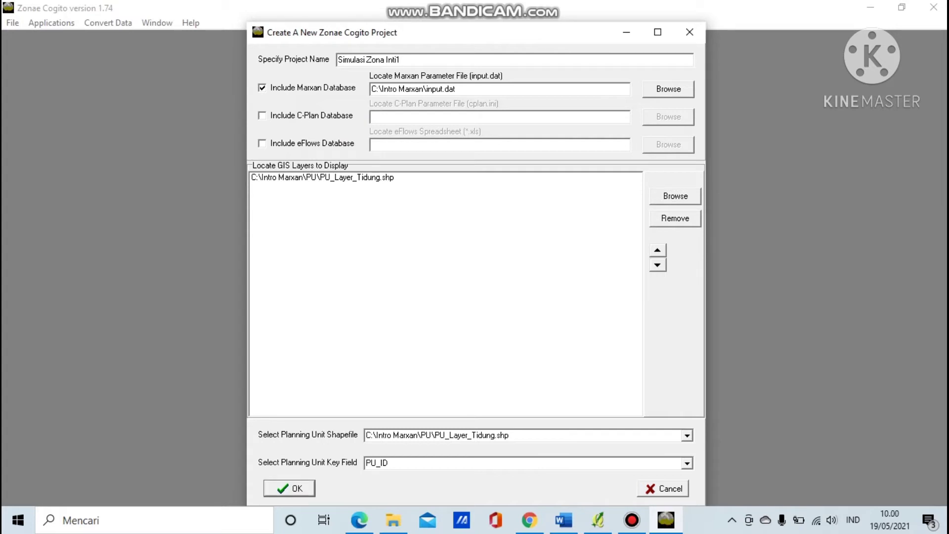
{"action": "type", "text": "i"}
{"action": "key", "text": "Return"}
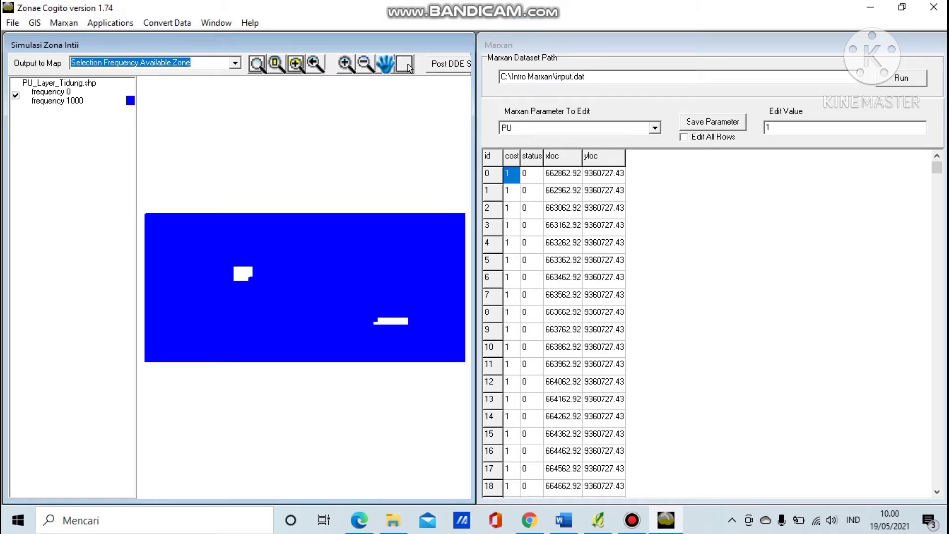
Edit the SPEC props to LAMUN 0.3, KARANG 0.5, MANGROVE 0.05 and launch Marxan.
{"action": "left_click", "coordinate": [655, 127]}
{"action": "left_click", "coordinate": [511, 150]}
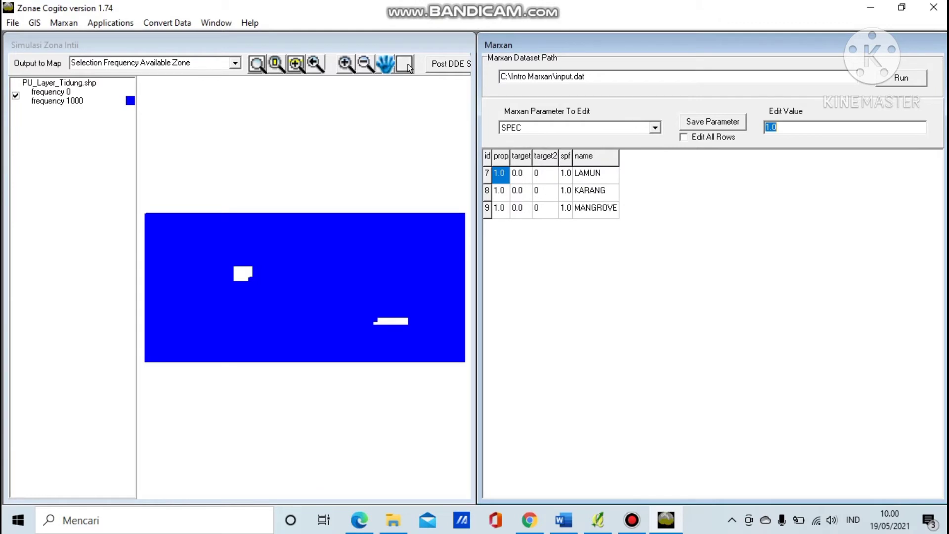
{"action": "type", "text": "0.3"}
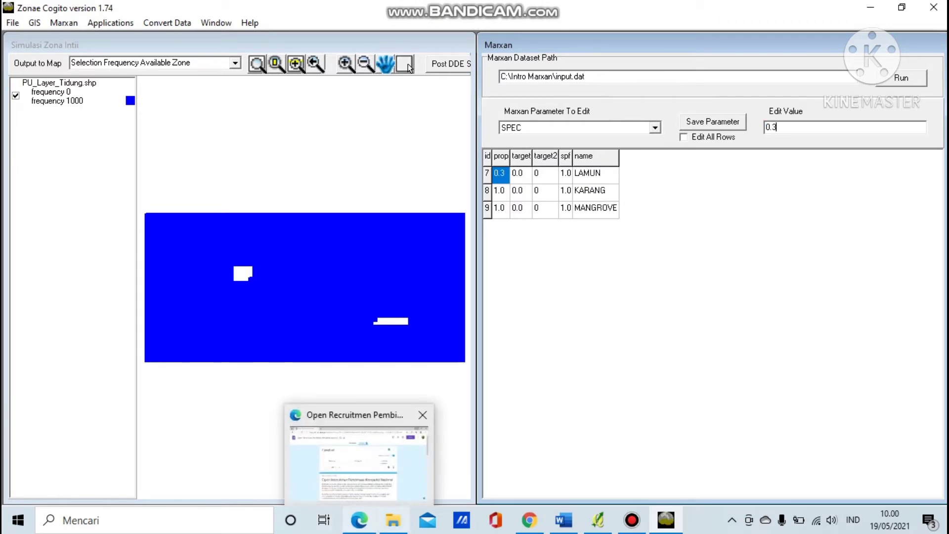
{"action": "key", "text": "Return"}
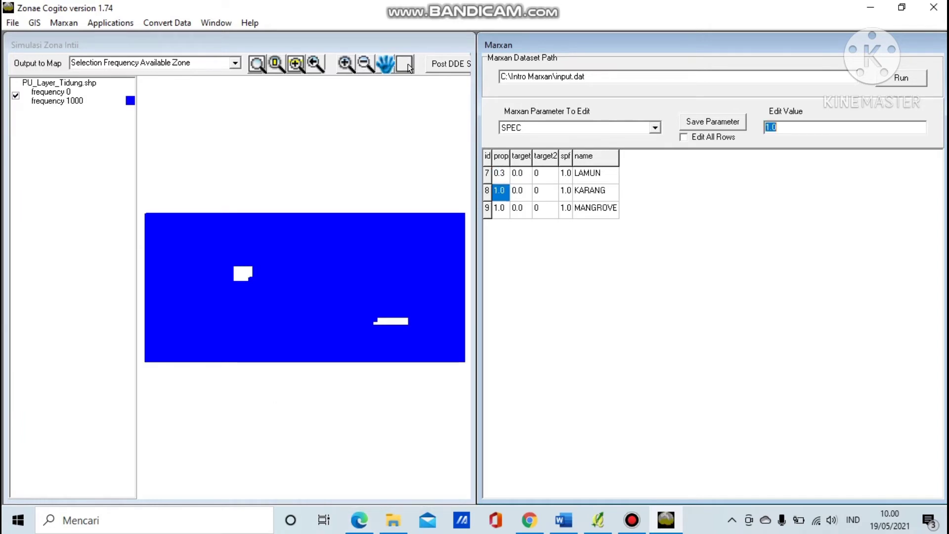
{"action": "type", "text": "0.5"}
{"action": "key", "text": "Return"}
{"action": "type", "text": "0."}
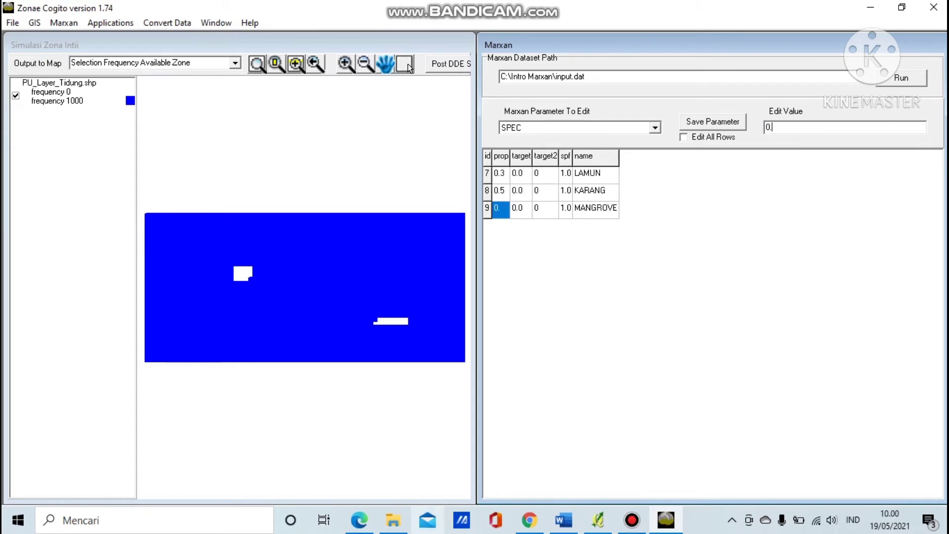
{"action": "type", "text": "05"}
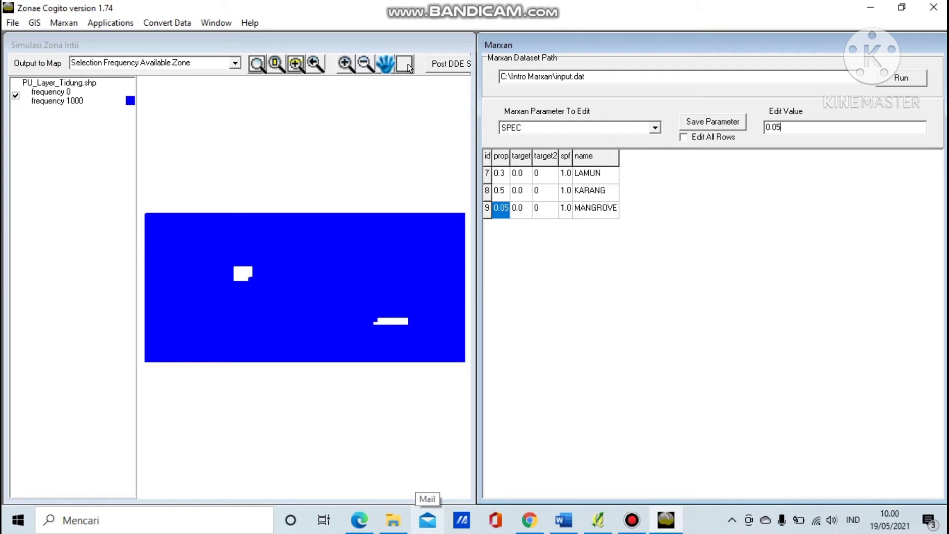
{"action": "left_click", "coordinate": [901, 78]}
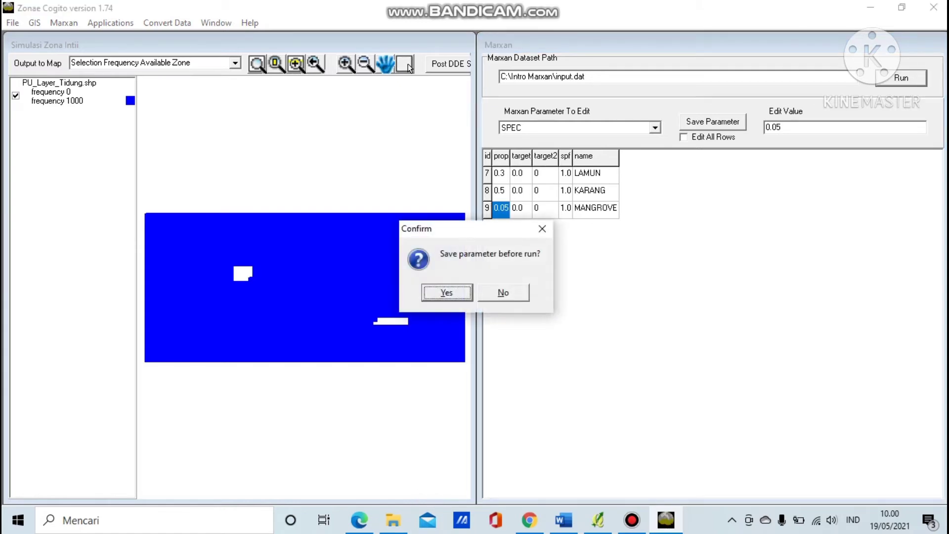
Save parameters, let Marxan finish, dismiss the R-not-installed notice, and view PU_Layer_Tidung selection frequency (0–1000).
{"action": "key", "text": "Return"}
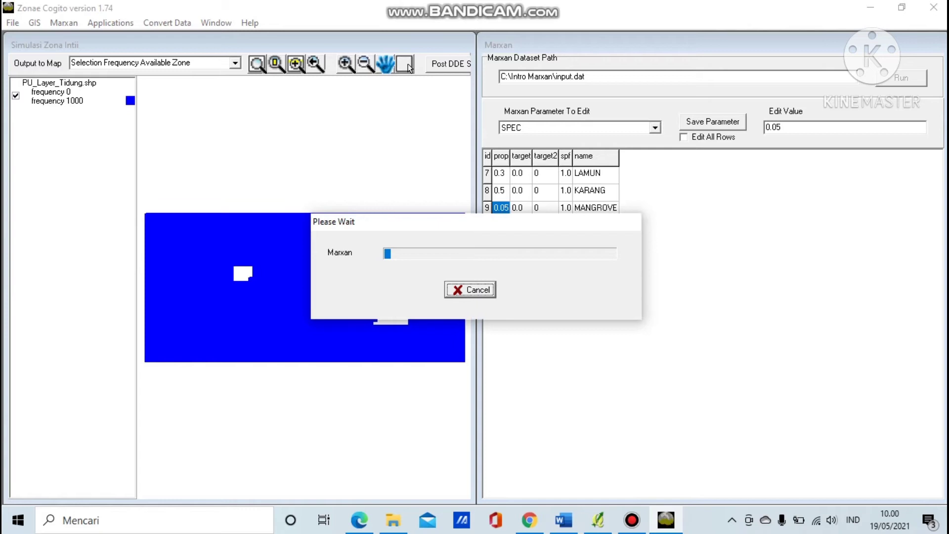
{"action": "mouse_move", "coordinate": [631, 520]}
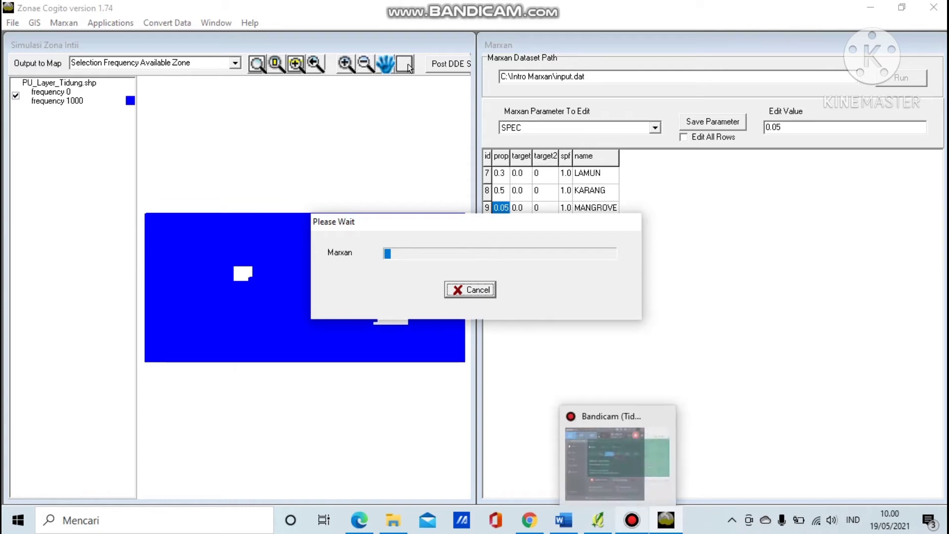
{"action": "left_click", "coordinate": [632, 520]}
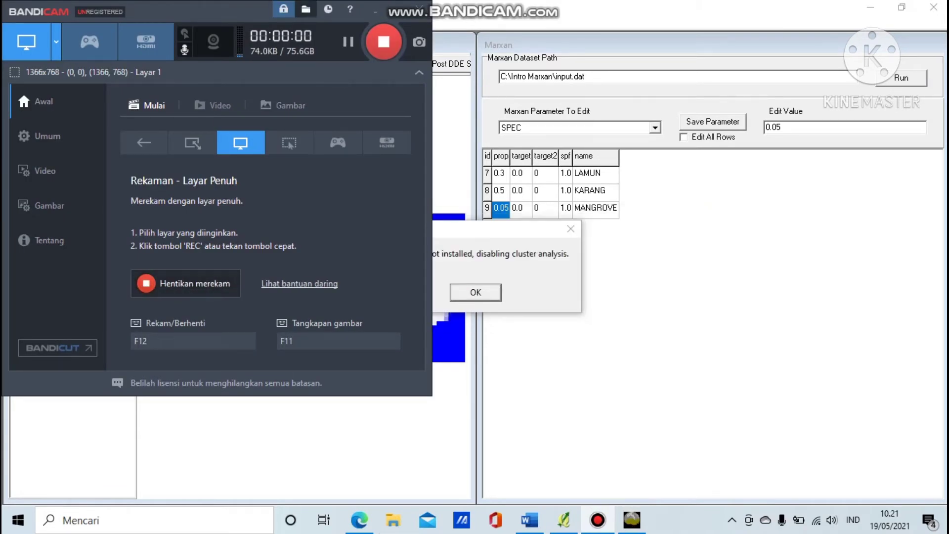
{"action": "left_click", "coordinate": [396, 10]}
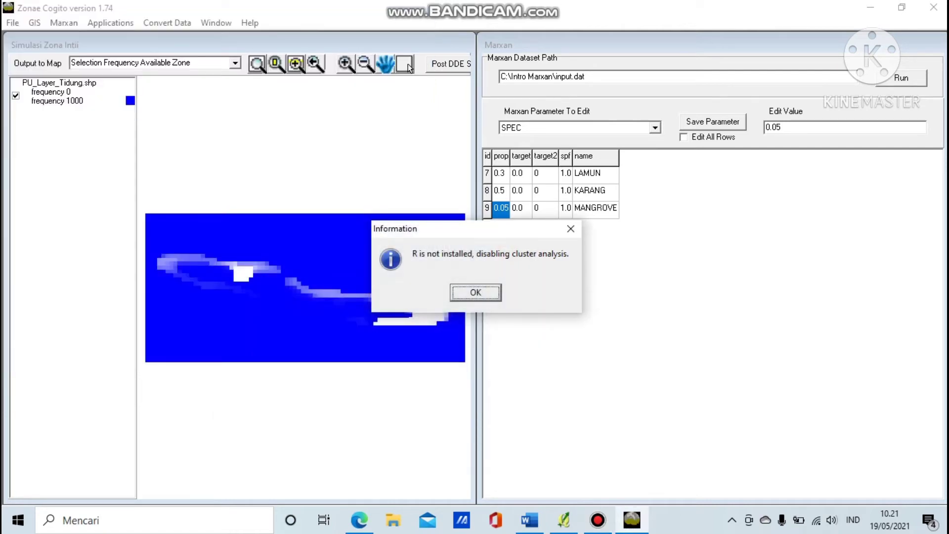
{"action": "key", "text": "Return"}
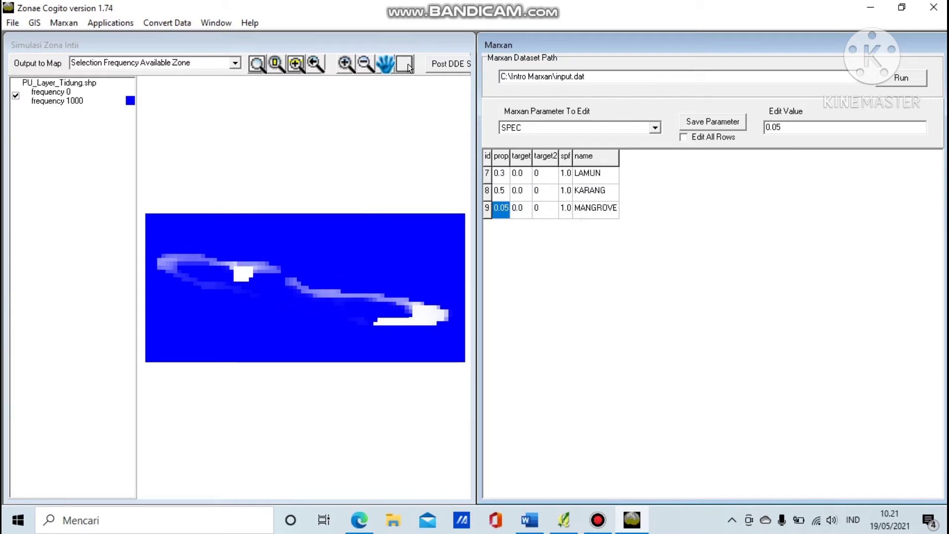
{"action": "left_click", "coordinate": [597, 519]}
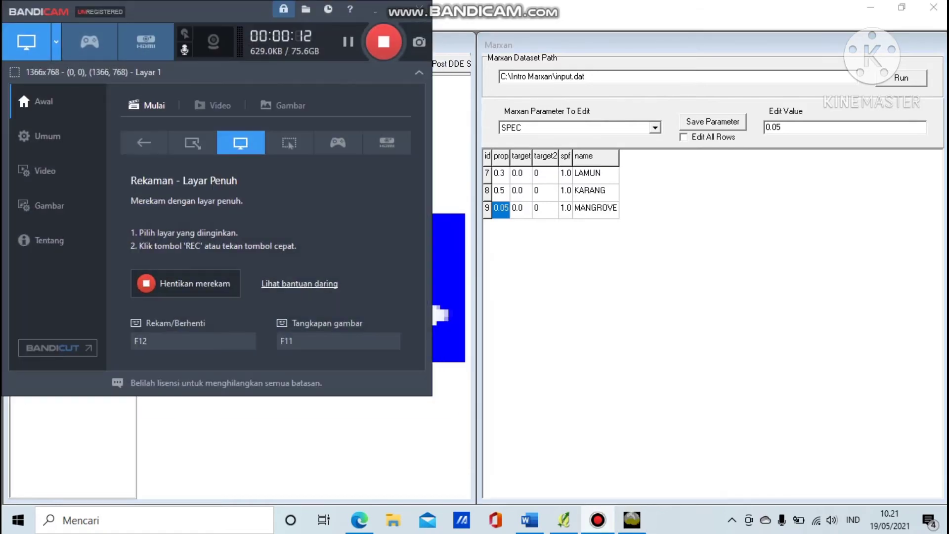
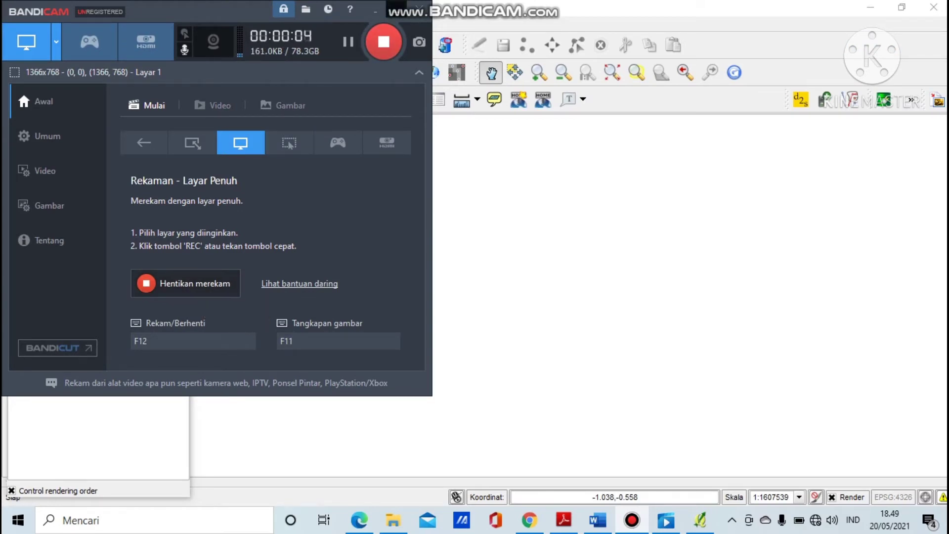
Hide the Bandicam recorder to show Quantum GIS, then start adding a vector layer.
{"action": "left_click", "coordinate": [376, 10]}
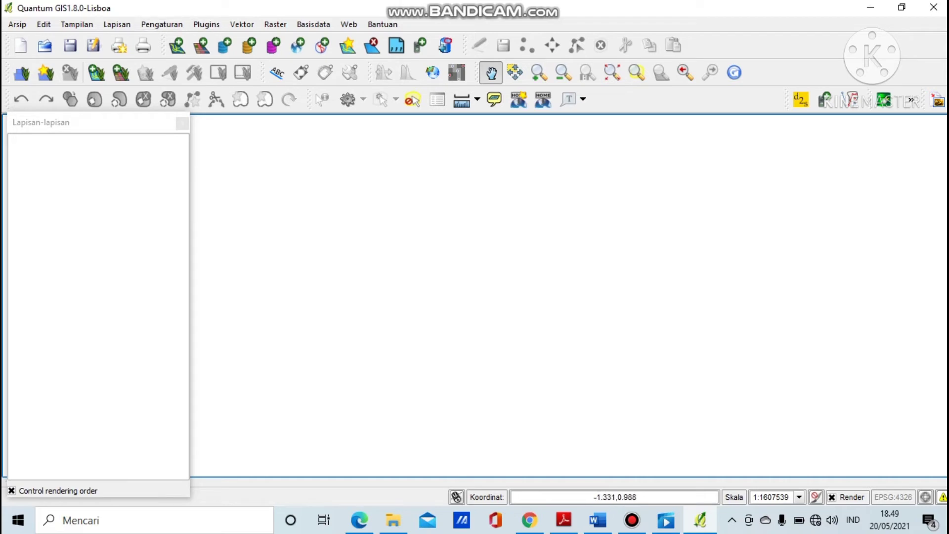
{"action": "left_click", "coordinate": [177, 45]}
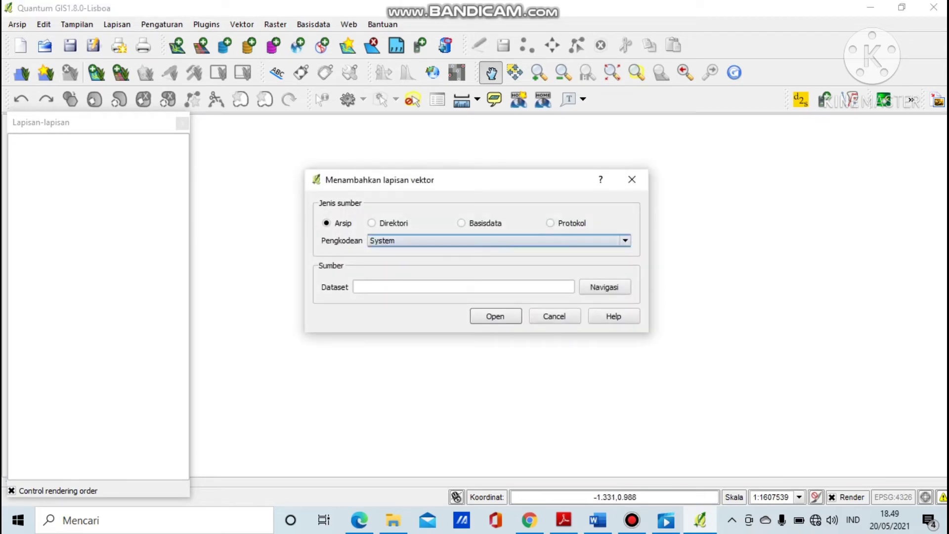
Load C:/Intro Marxan/PU/PU_Layer_Tidung.shp as a vector layer.
{"action": "left_click", "coordinate": [605, 286]}
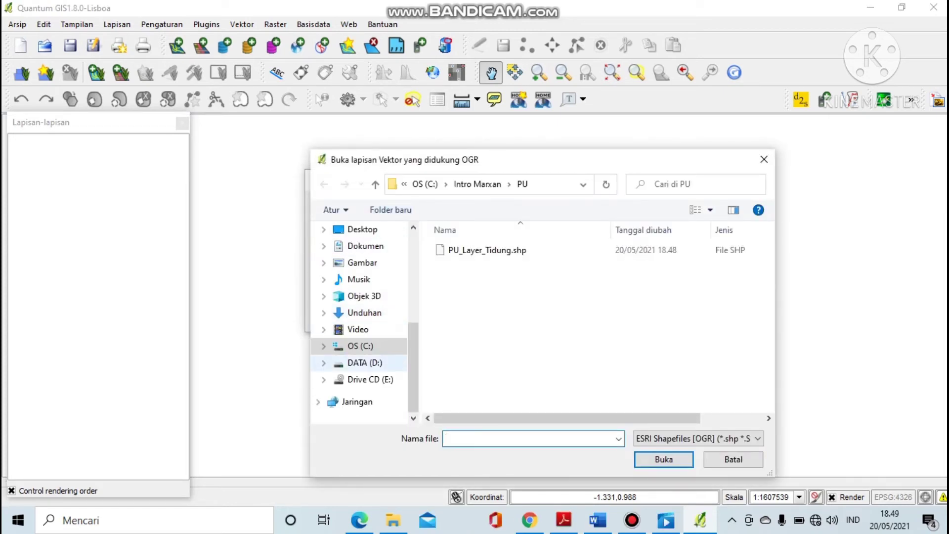
{"action": "left_click", "coordinate": [360, 346]}
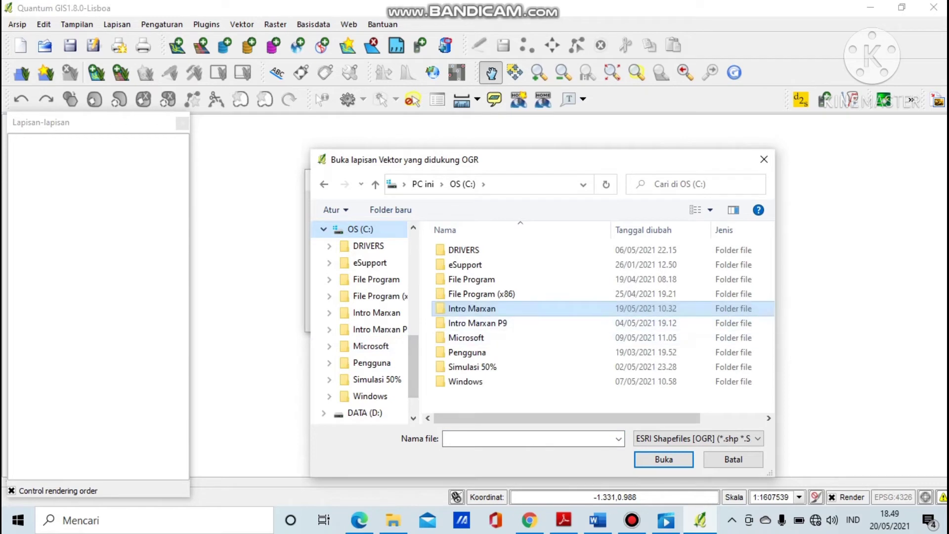
{"action": "double_click", "coordinate": [472, 309]}
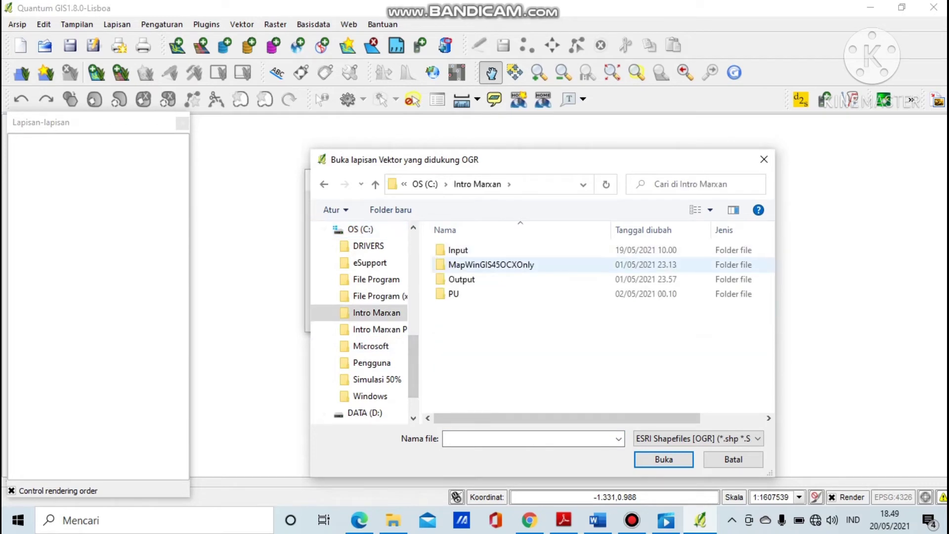
{"action": "double_click", "coordinate": [454, 294]}
{"action": "left_click", "coordinate": [487, 251]}
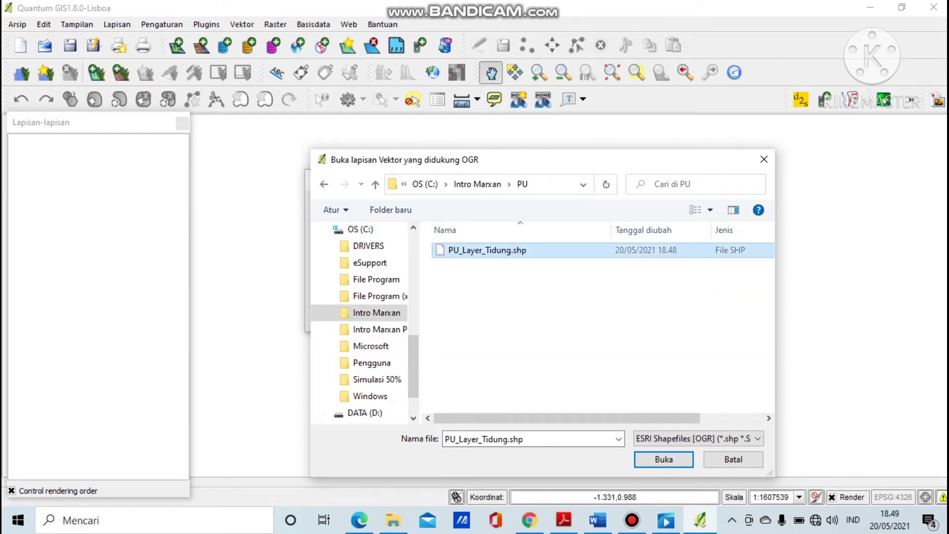
{"action": "left_click", "coordinate": [664, 459]}
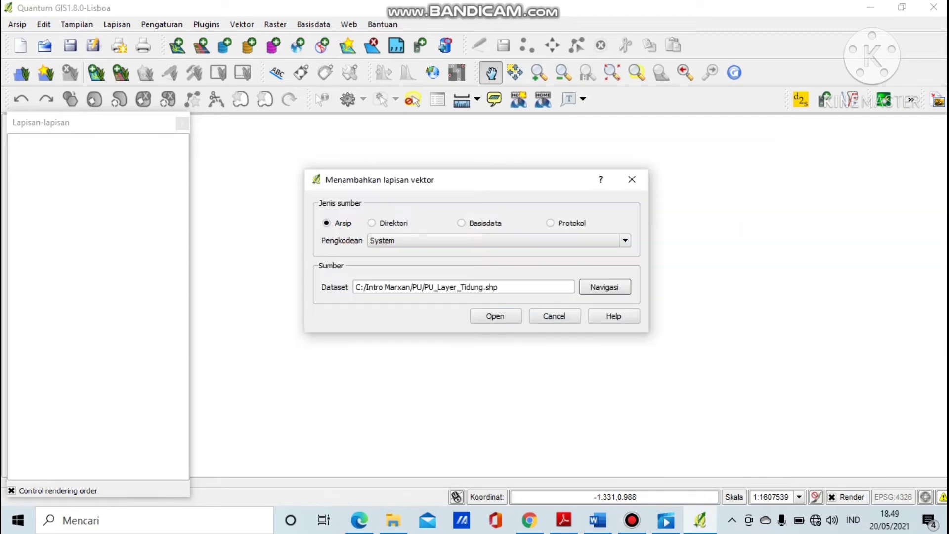
{"action": "left_click", "coordinate": [496, 317]}
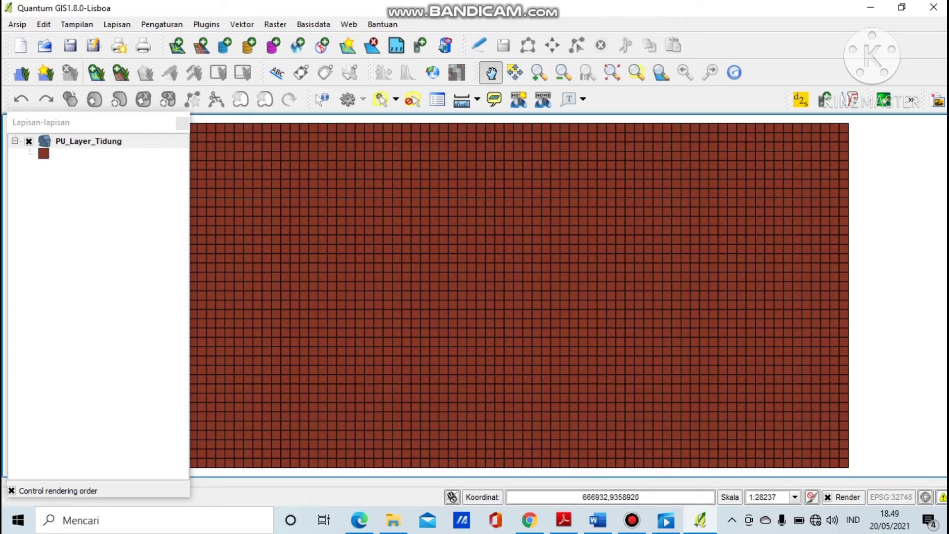
Pan the map so the planning-unit grid fills the view, then open the Plugins menu.
{"action": "left_click_drag", "start_coordinate": [494, 298], "coordinate": [591, 300]}
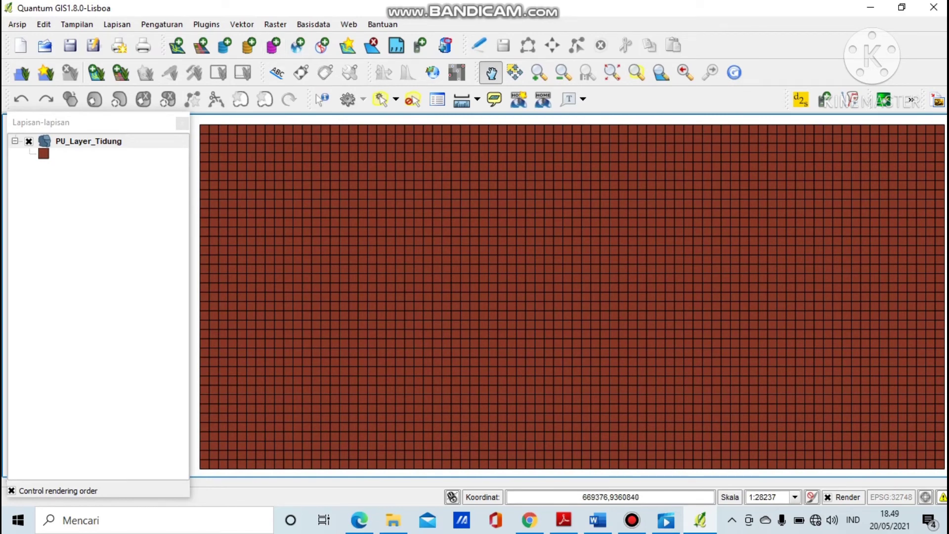
{"action": "left_click", "coordinate": [206, 24]}
{"action": "mouse_move", "coordinate": [247, 97]}
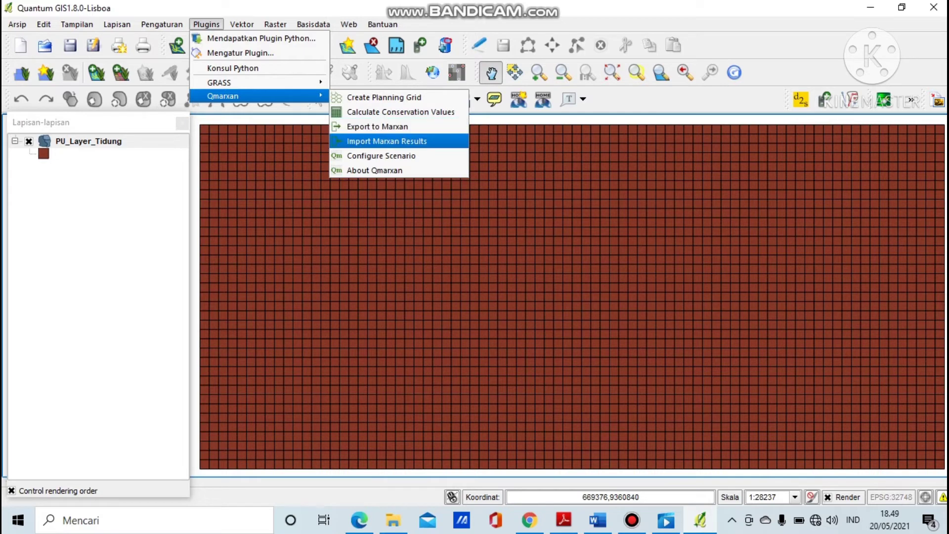
Open QMarxan's Import Marxan Results and pick C:/Intro Marxan/Output/output_best.txt.
{"action": "left_click", "coordinate": [386, 140]}
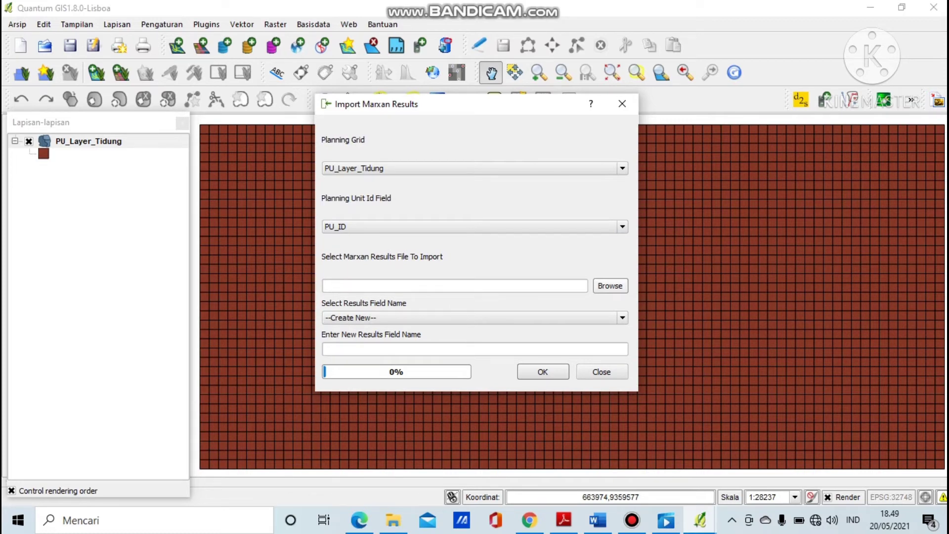
{"action": "left_click", "coordinate": [610, 285]}
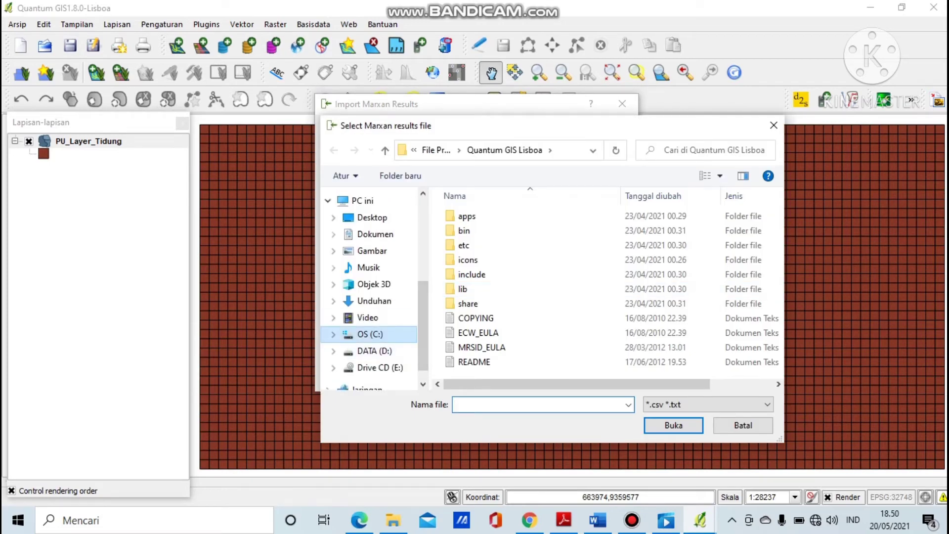
{"action": "left_click", "coordinate": [370, 333]}
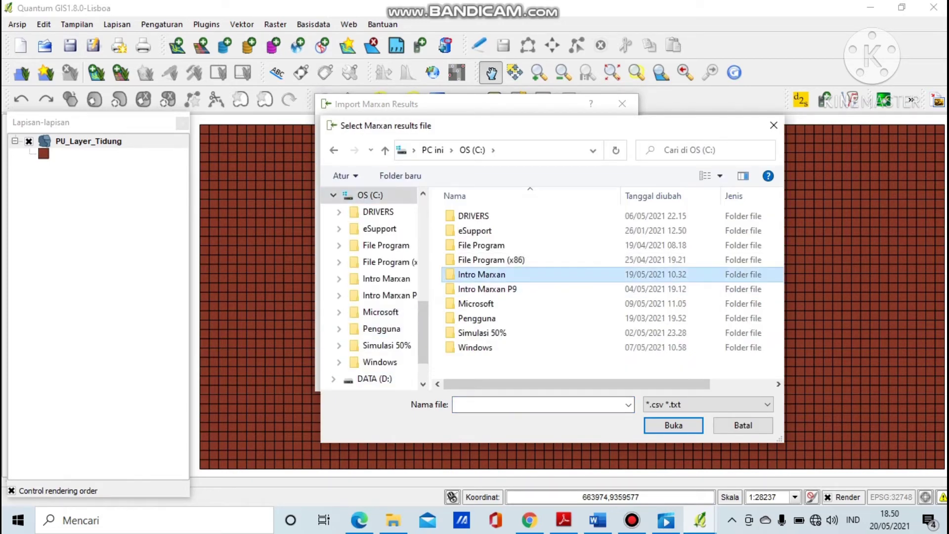
{"action": "double_click", "coordinate": [474, 273]}
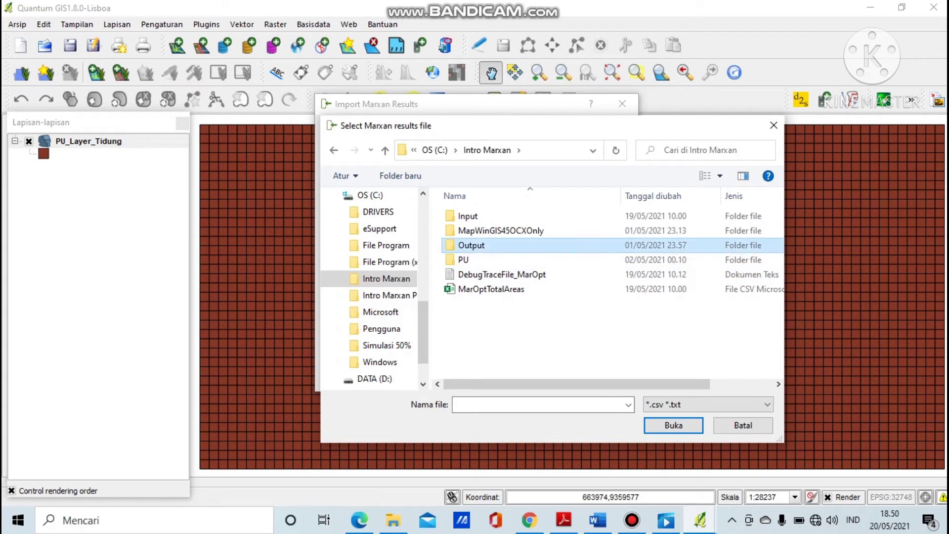
{"action": "double_click", "coordinate": [471, 245]}
{"action": "left_click", "coordinate": [480, 216]}
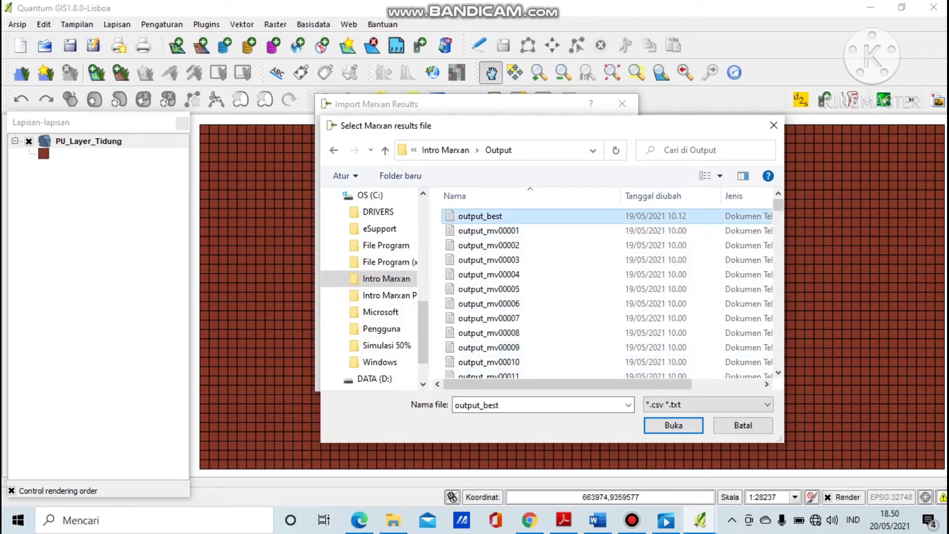
{"action": "left_click", "coordinate": [674, 425]}
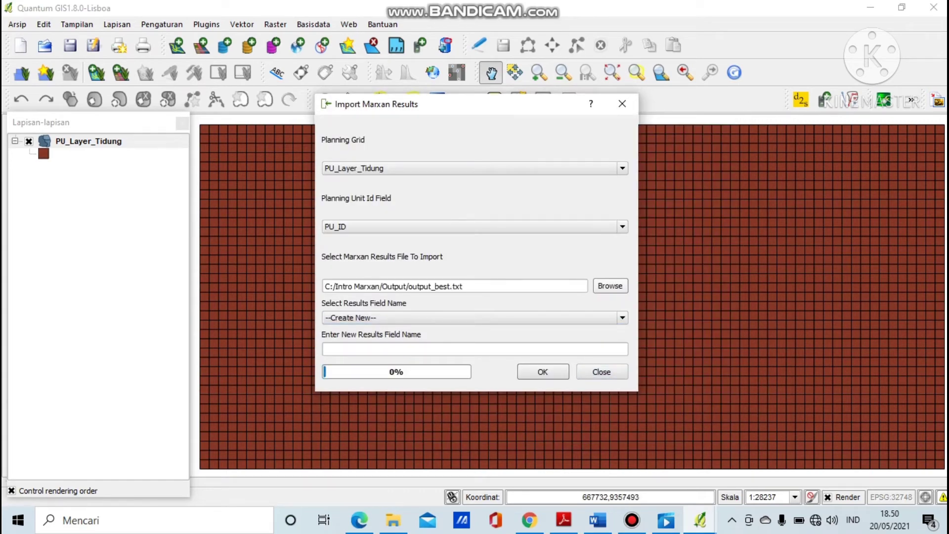
Name the new field BEST, run the import, and close the tool once calculation completes.
{"action": "left_click", "coordinate": [475, 349]}
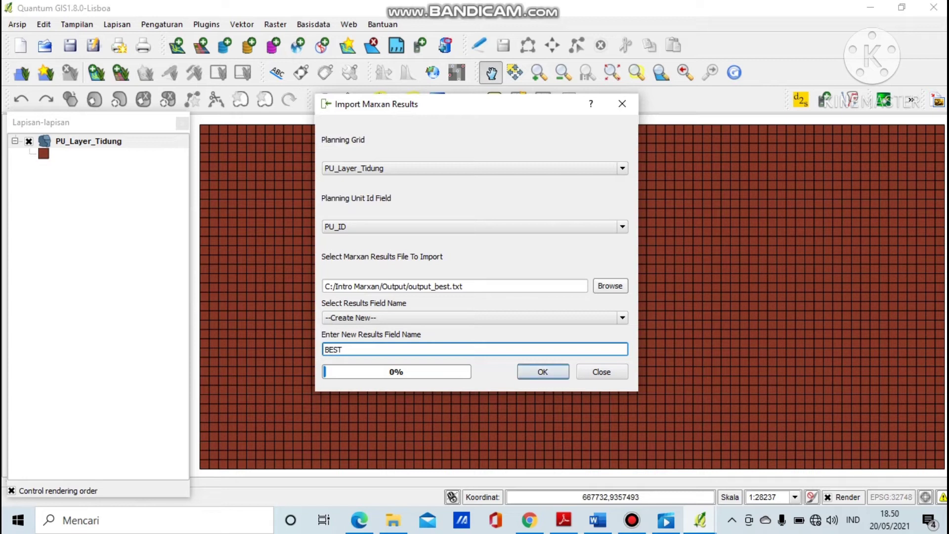
{"action": "key", "text": "Return"}
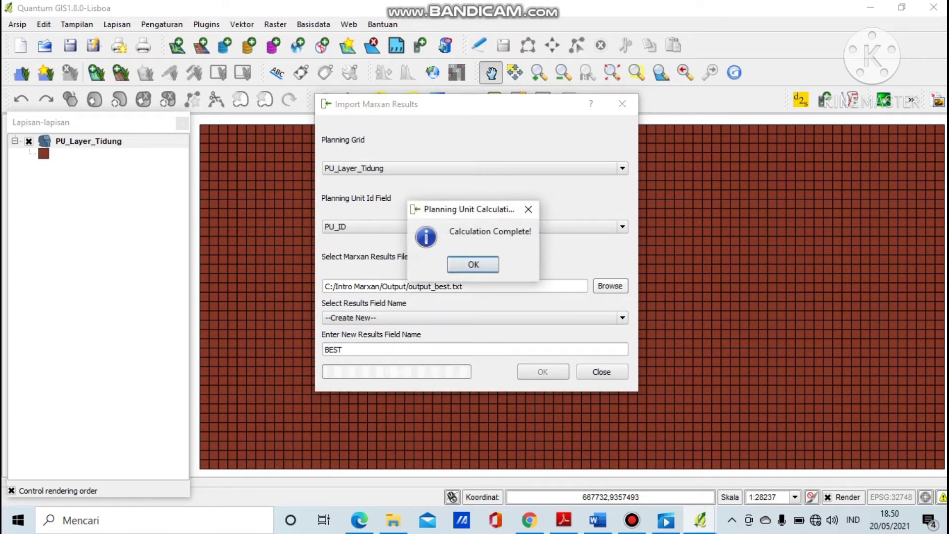
{"action": "key", "text": "Return"}
{"action": "left_click", "coordinate": [602, 372]}
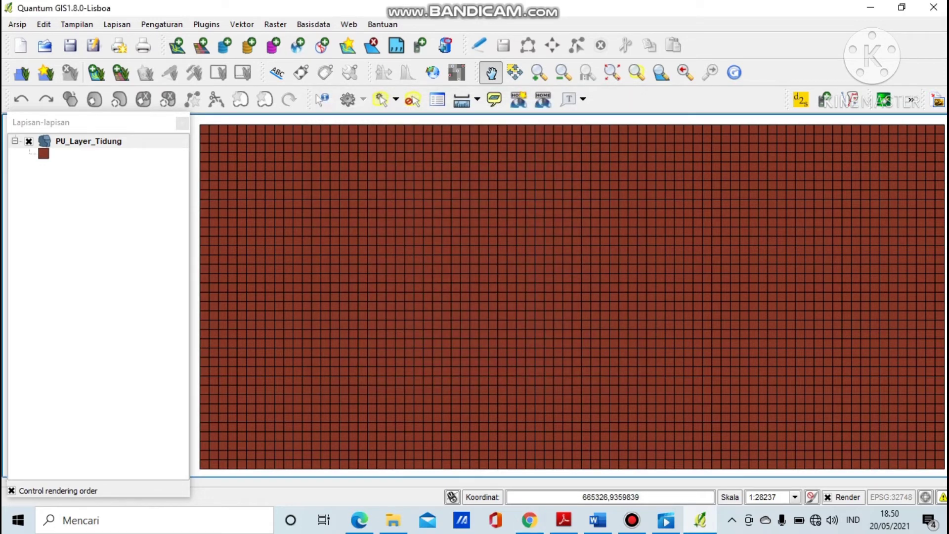
Give PU_Layer_Tidung a graduated style classified by the BEST_2 field.
{"action": "right_click", "coordinate": [82, 142]}
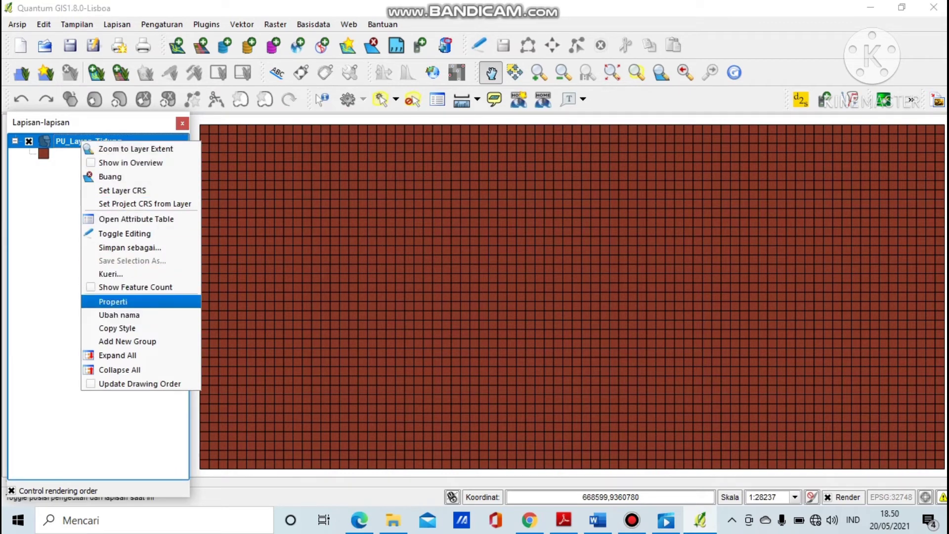
{"action": "left_click", "coordinate": [113, 301]}
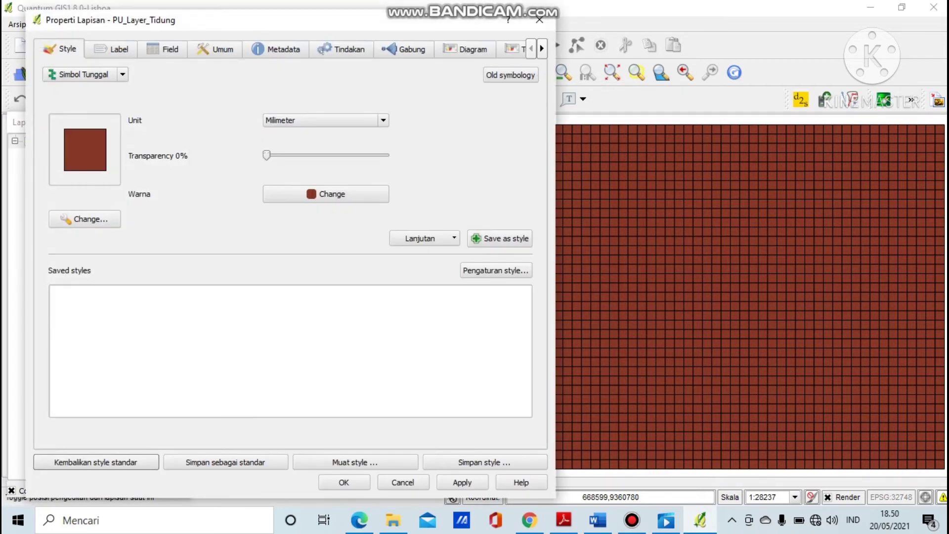
{"action": "left_click", "coordinate": [84, 74]}
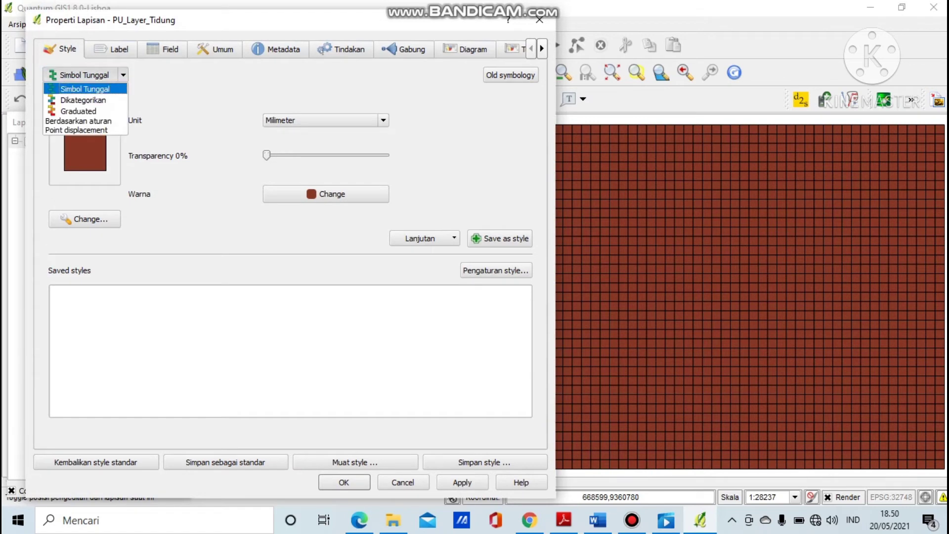
{"action": "left_click", "coordinate": [85, 112]}
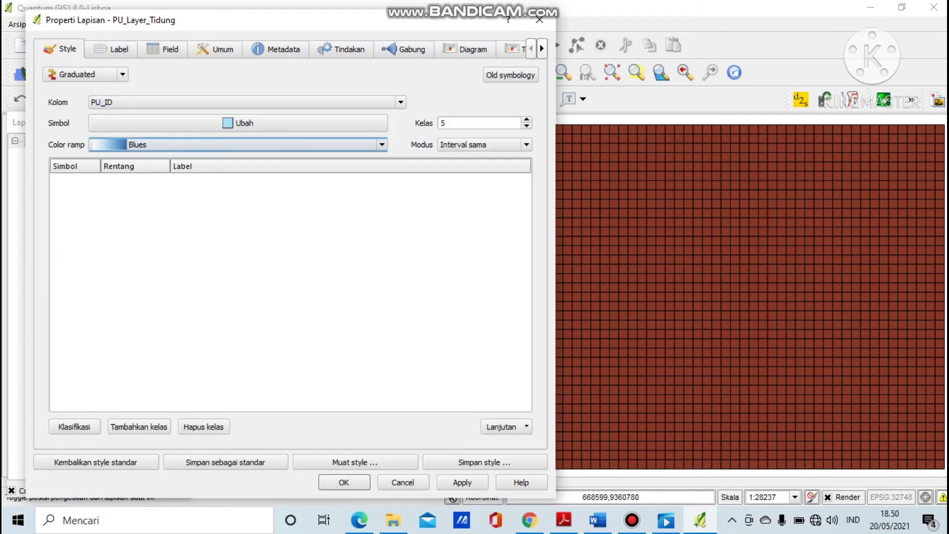
{"action": "left_click", "coordinate": [247, 102]}
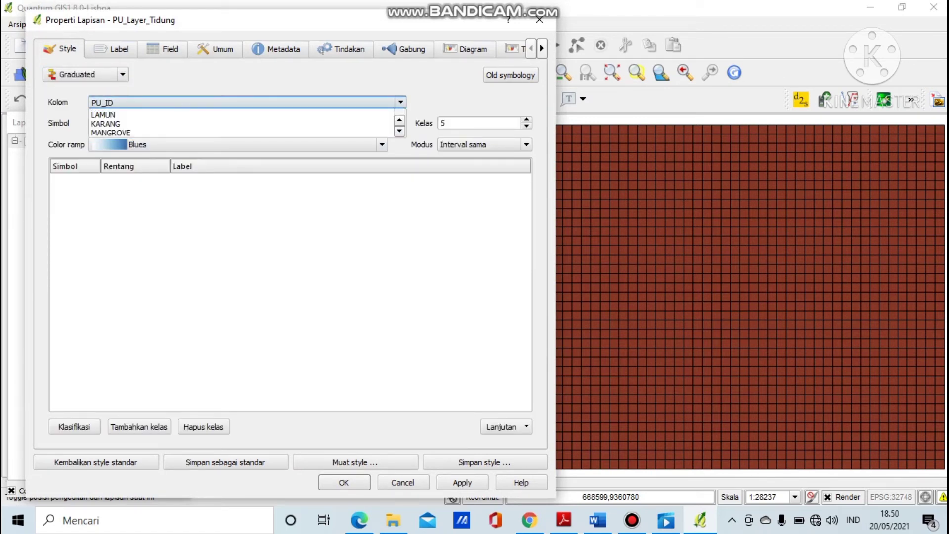
{"action": "scroll", "coordinate": [242, 124], "scroll_direction": "down", "scroll_amount": 15}
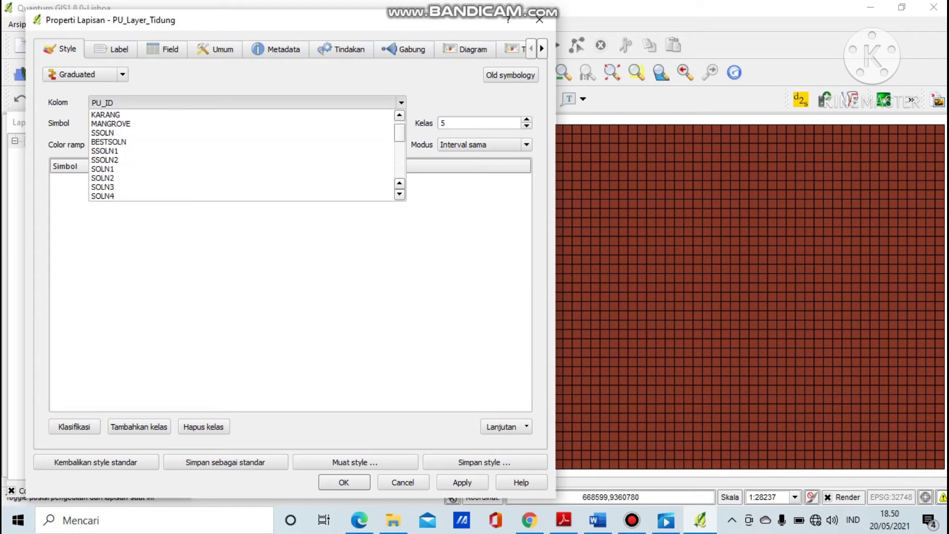
{"action": "left_click", "coordinate": [118, 196]}
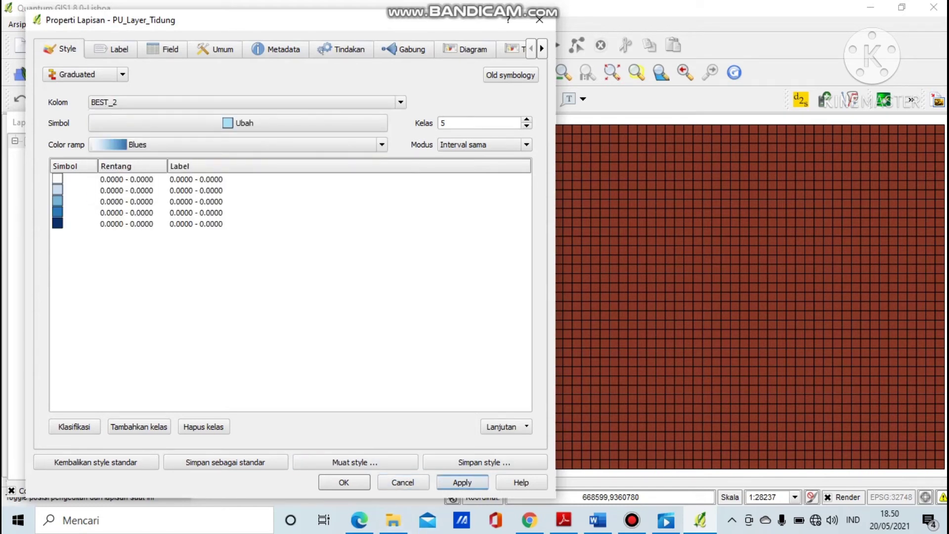
{"action": "left_click", "coordinate": [462, 482]}
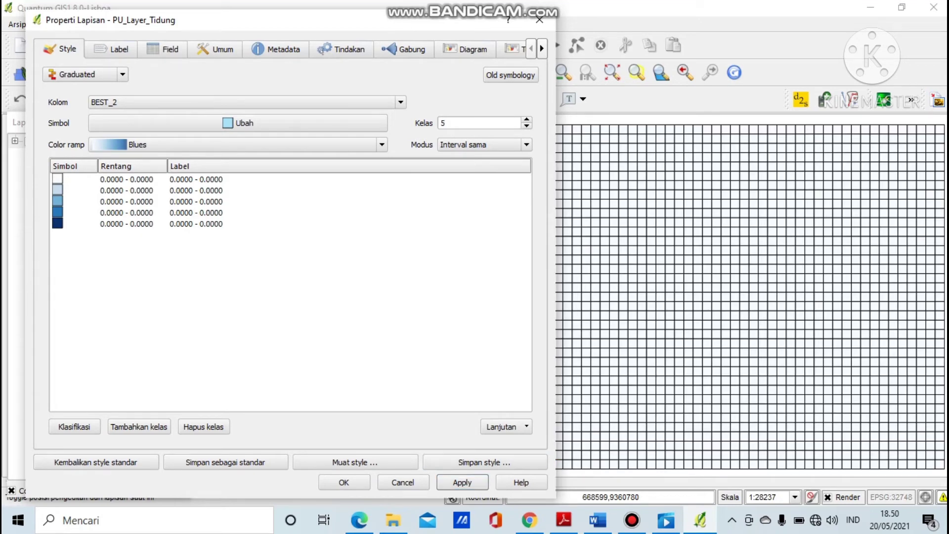
{"action": "left_click", "coordinate": [343, 482]}
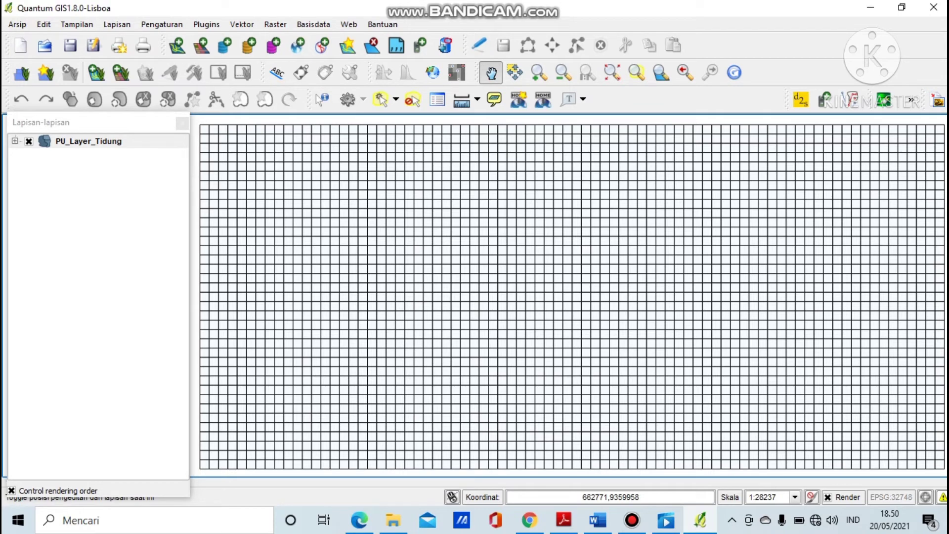
Reclassify the graduated style by the SSOLN field and apply it.
{"action": "right_click", "coordinate": [149, 140]}
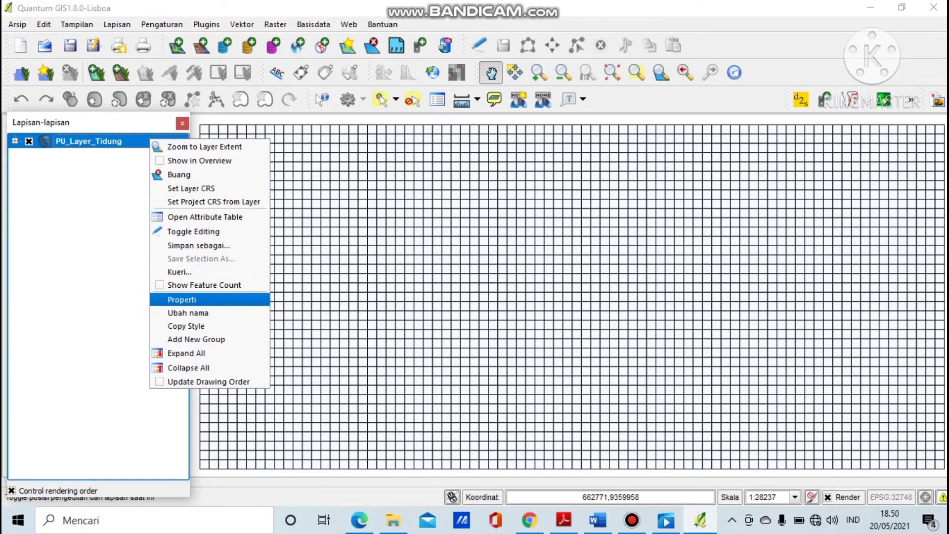
{"action": "left_click", "coordinate": [171, 300]}
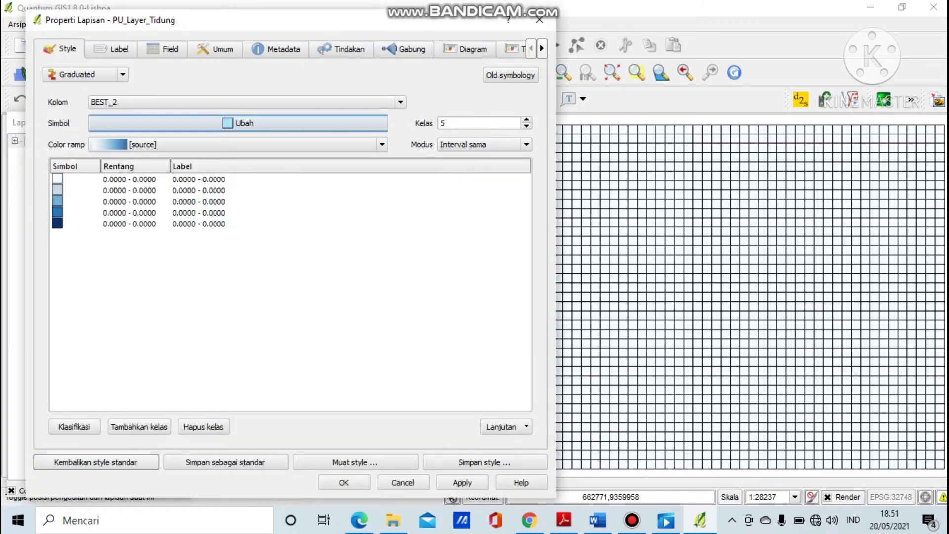
{"action": "left_click", "coordinate": [401, 103]}
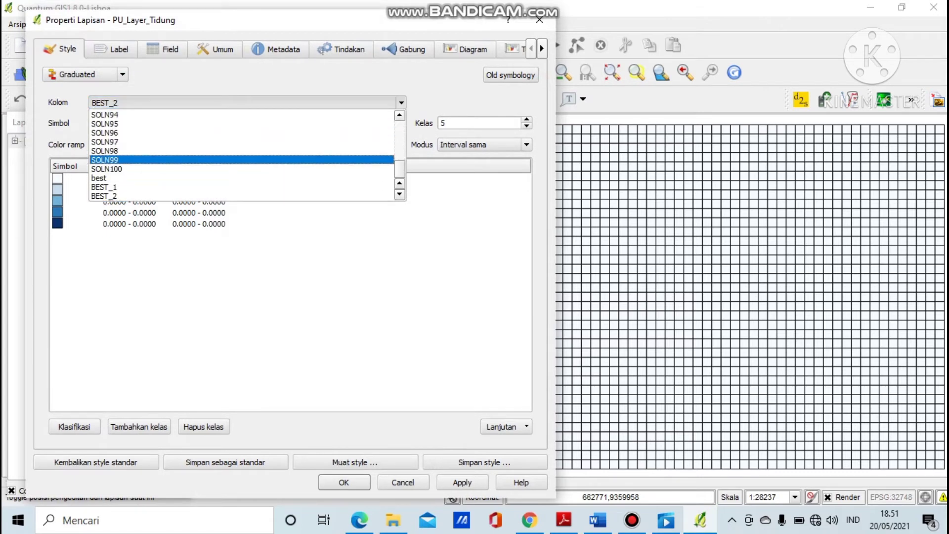
{"action": "scroll", "coordinate": [242, 155], "scroll_direction": "up", "scroll_amount": 15}
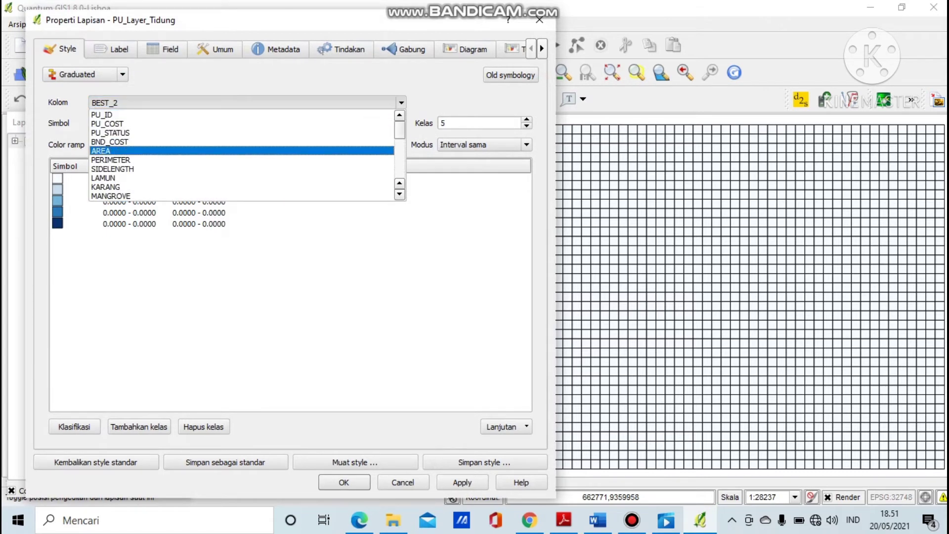
{"action": "scroll", "coordinate": [242, 132], "scroll_direction": "down", "scroll_amount": 1}
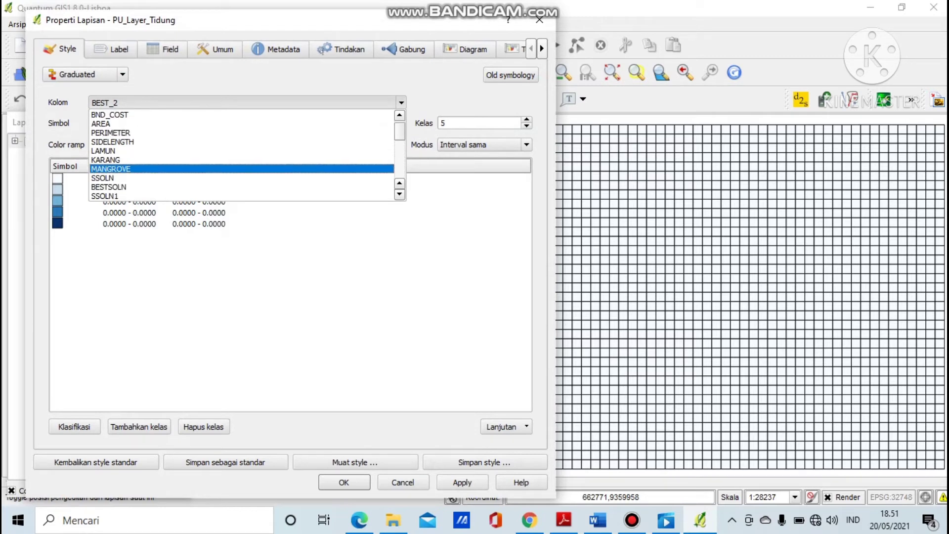
{"action": "left_click", "coordinate": [242, 178]}
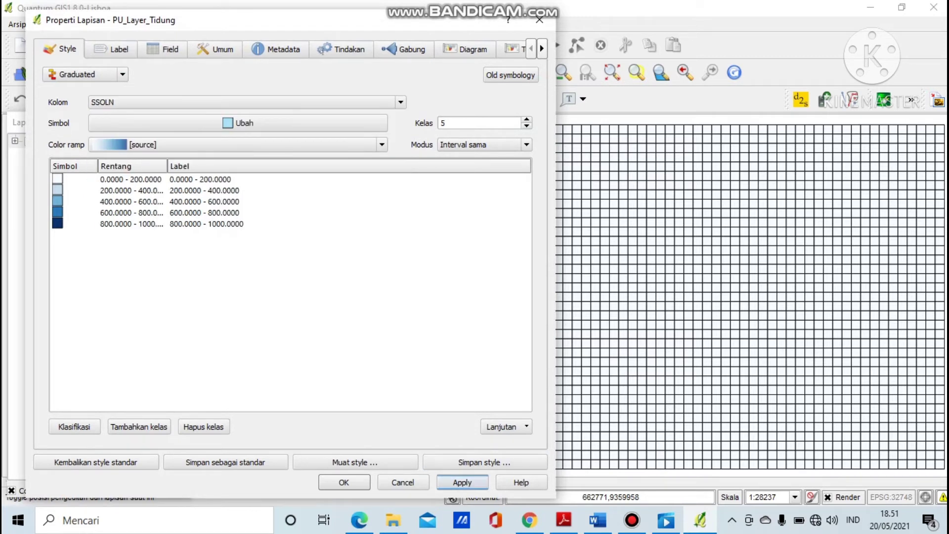
{"action": "left_click", "coordinate": [462, 482]}
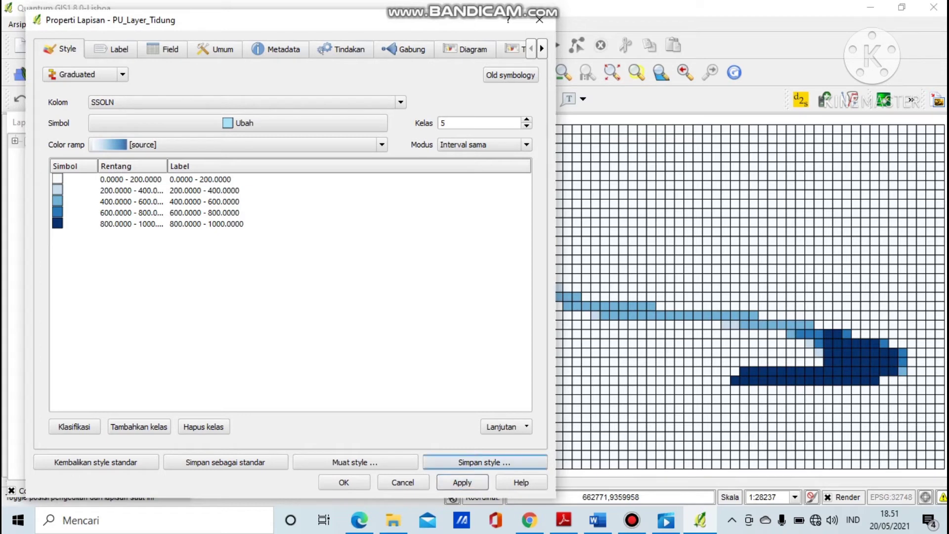
{"action": "left_click", "coordinate": [343, 482]}
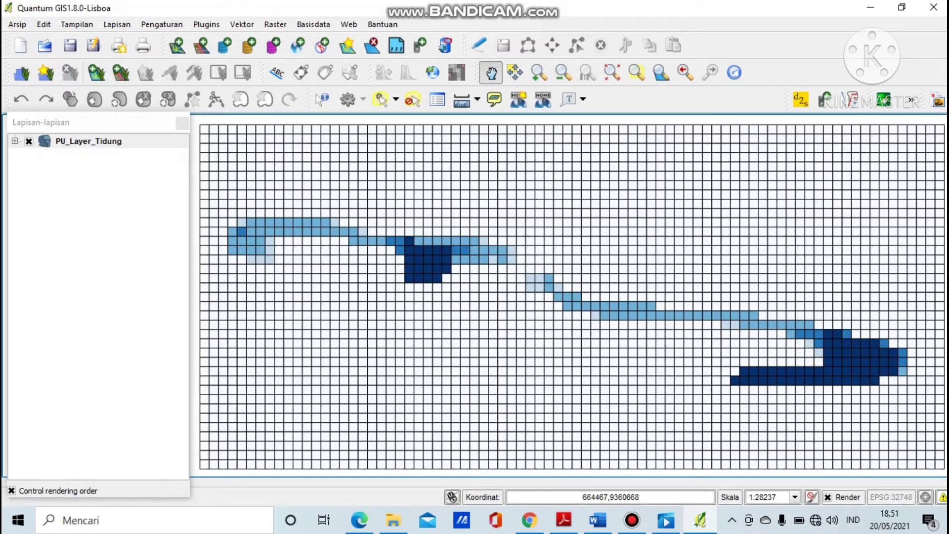
{"action": "right_click", "coordinate": [118, 141]}
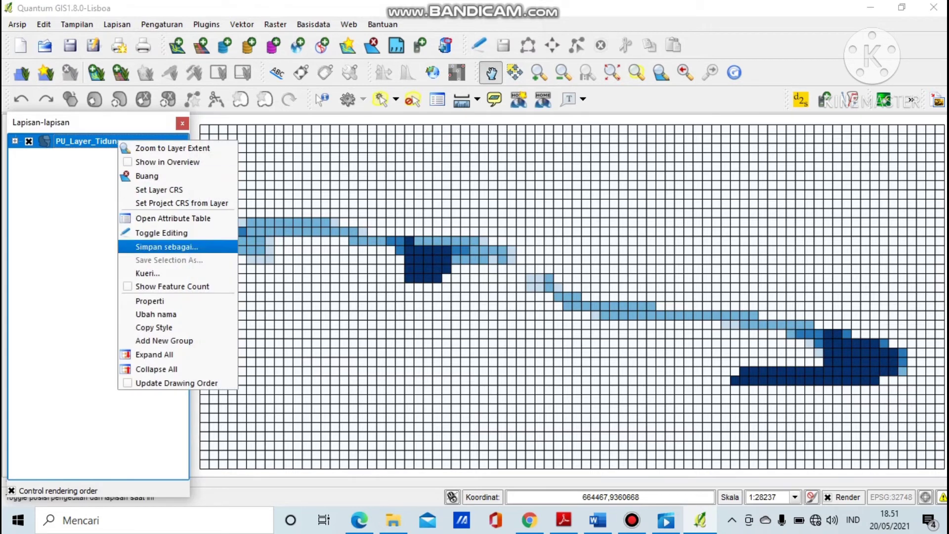
Toggle PU_Layer_Tidung's feature count on and off, then reopen its Layer Properties.
{"action": "left_click", "coordinate": [173, 286]}
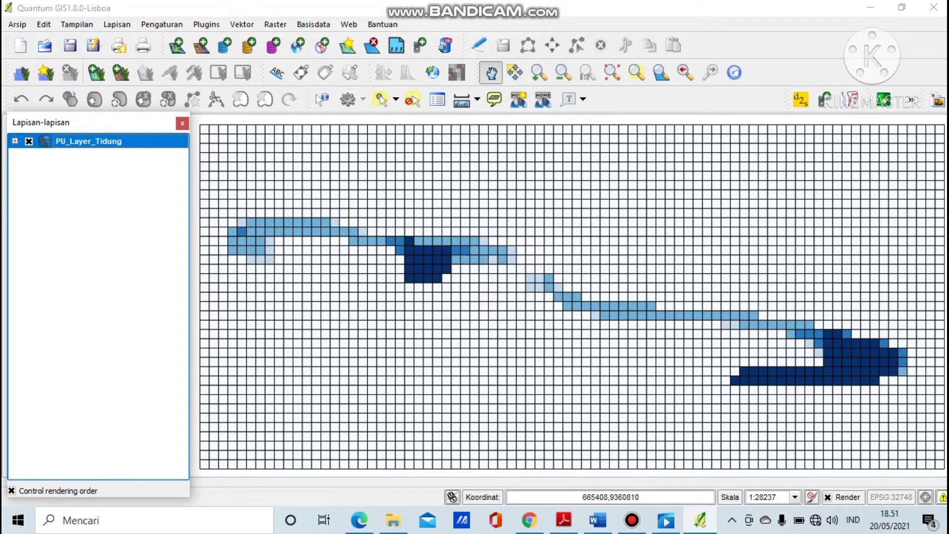
{"action": "left_click", "coordinate": [29, 142]}
{"action": "right_click", "coordinate": [81, 141]}
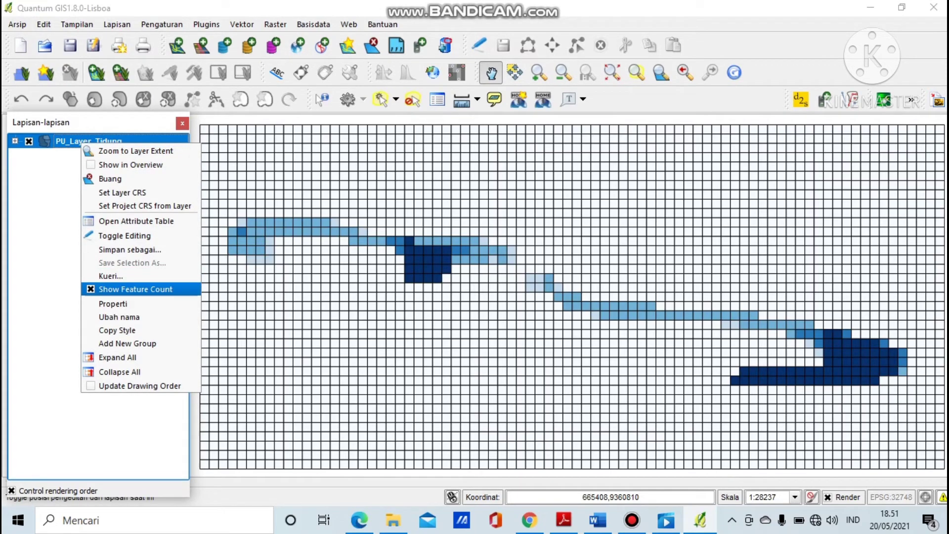
{"action": "left_click", "coordinate": [135, 290]}
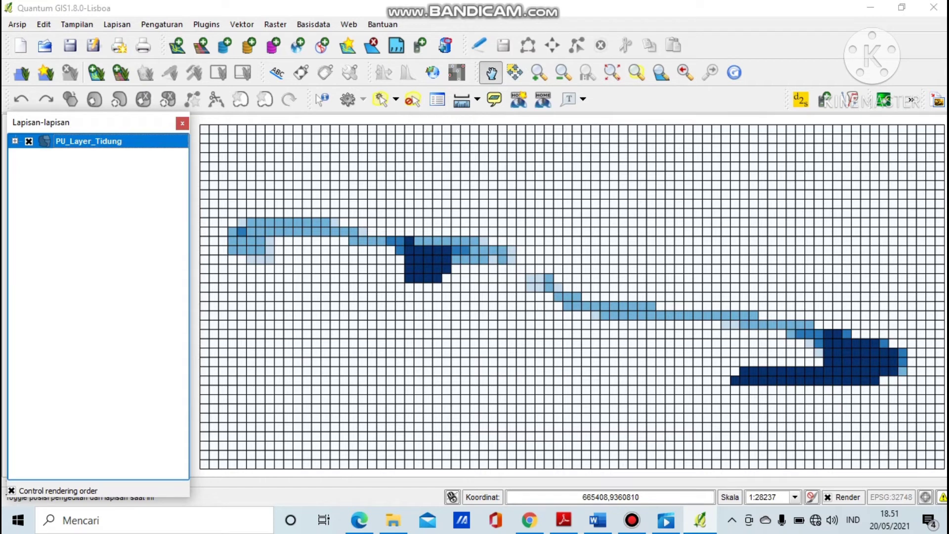
{"action": "right_click", "coordinate": [141, 142]}
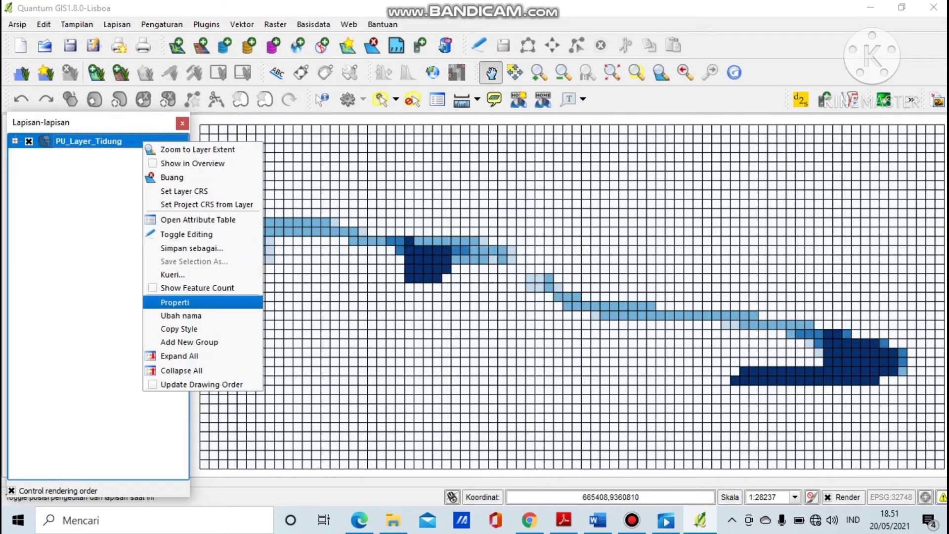
{"action": "left_click", "coordinate": [163, 302]}
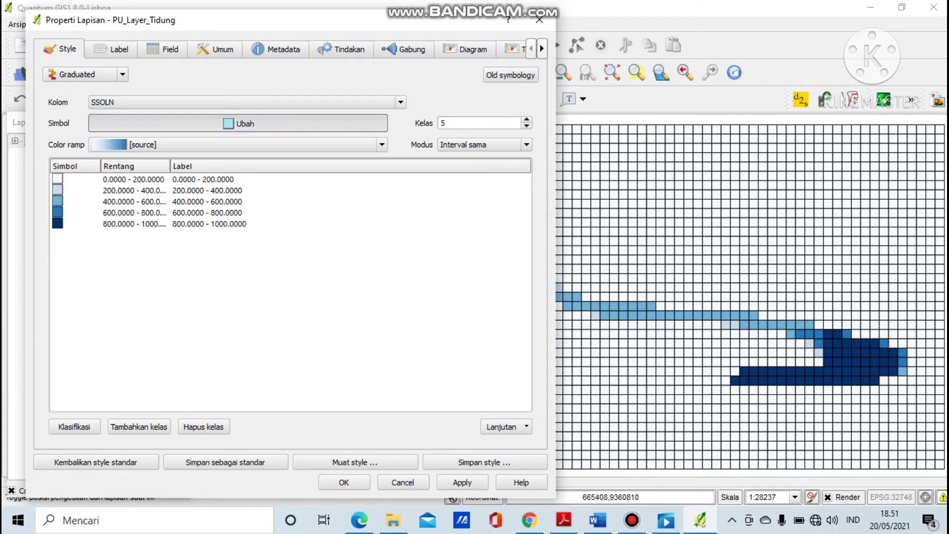
Set the class symbol's outline to white with the 'Tidak ada pena' (no pen) style.
{"action": "left_click", "coordinate": [240, 123]}
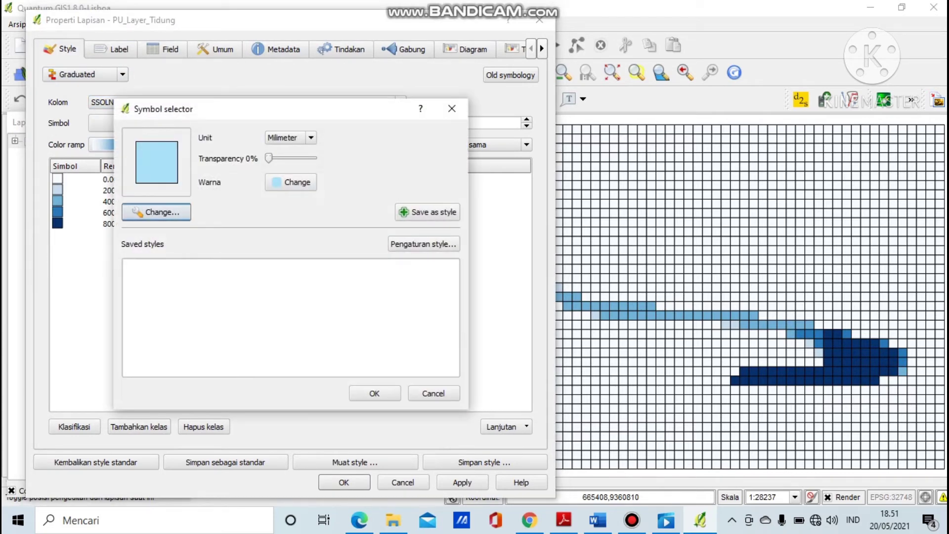
{"action": "left_click", "coordinate": [156, 212]}
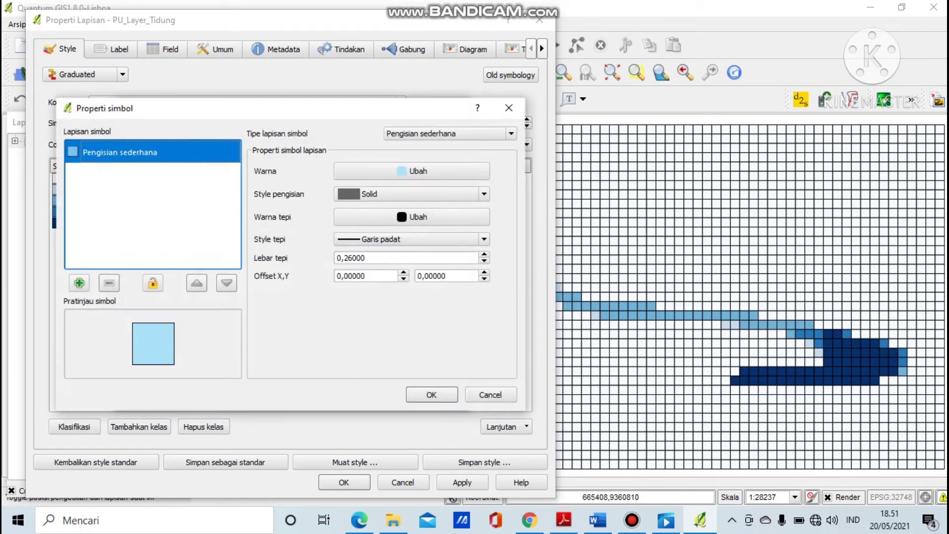
{"action": "left_click", "coordinate": [412, 216]}
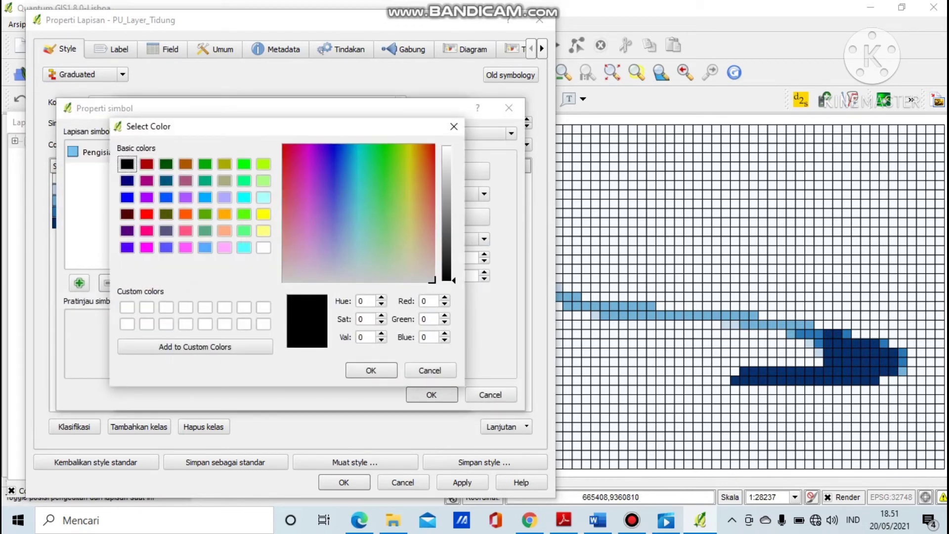
{"action": "left_click", "coordinate": [264, 247]}
{"action": "left_click", "coordinate": [371, 370]}
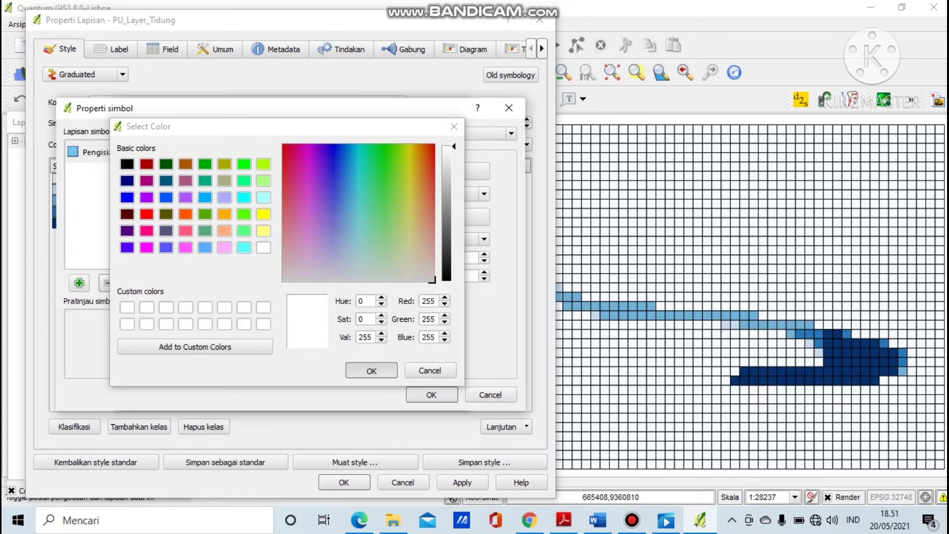
{"action": "left_click", "coordinate": [412, 239]}
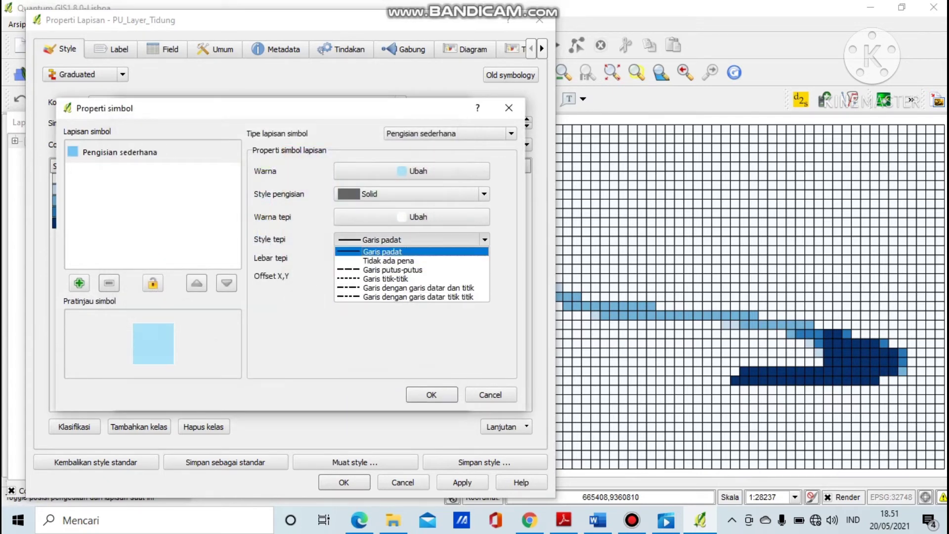
{"action": "left_click", "coordinate": [395, 260]}
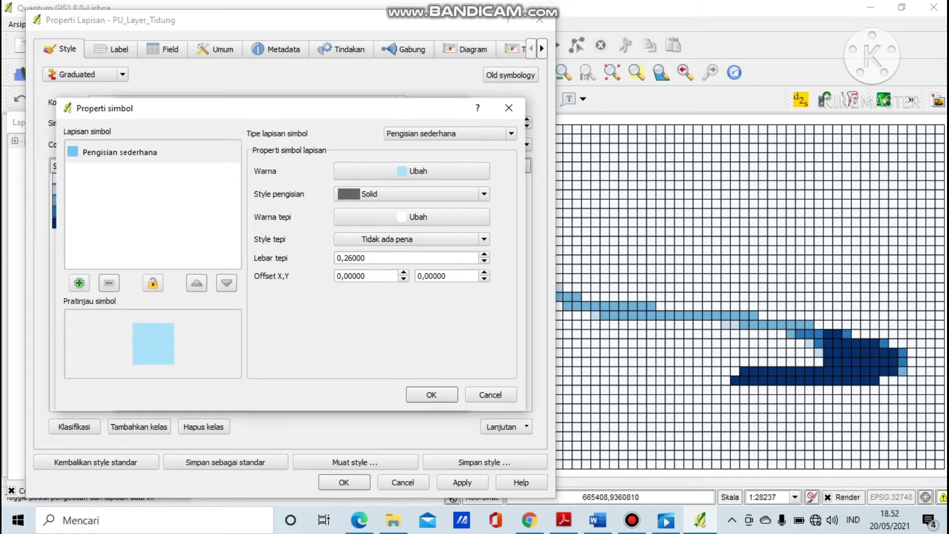
{"action": "left_click", "coordinate": [432, 395]}
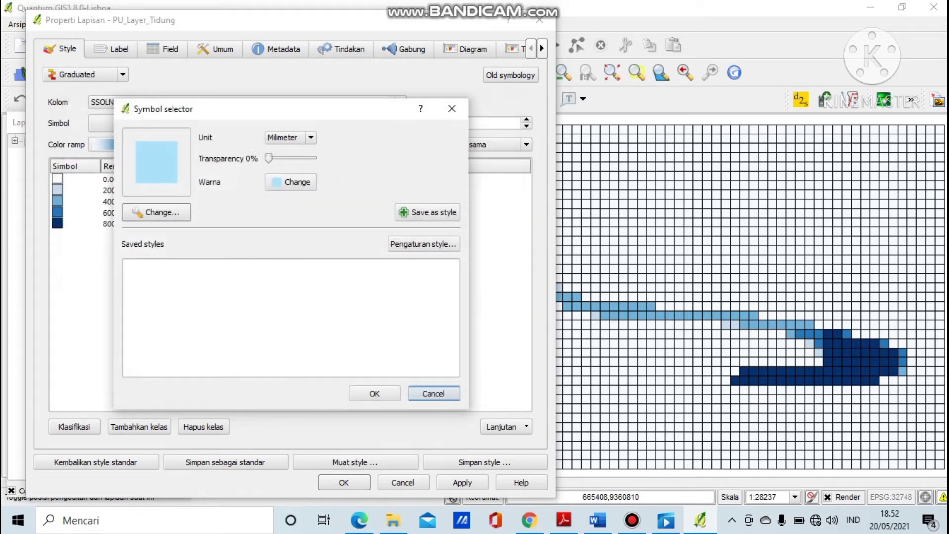
{"action": "left_click", "coordinate": [375, 393]}
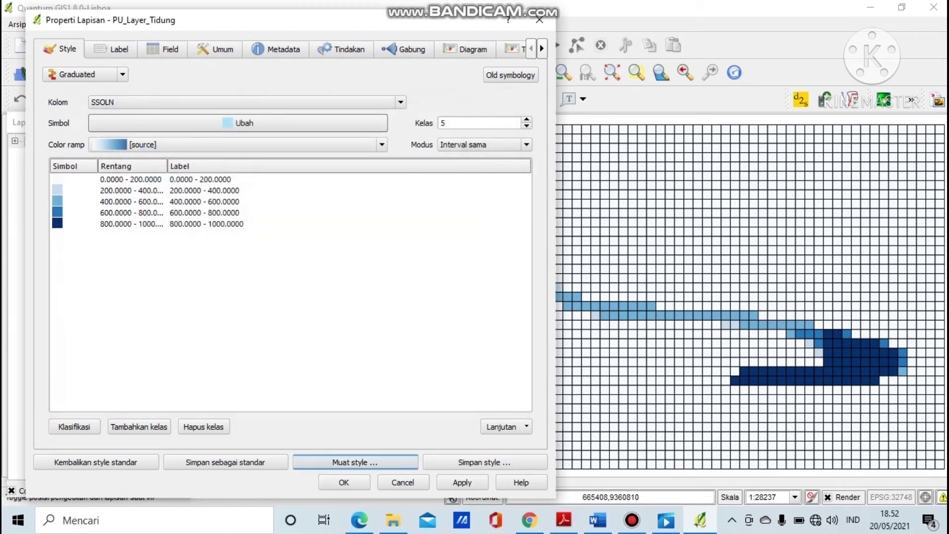
{"action": "left_click", "coordinate": [462, 482]}
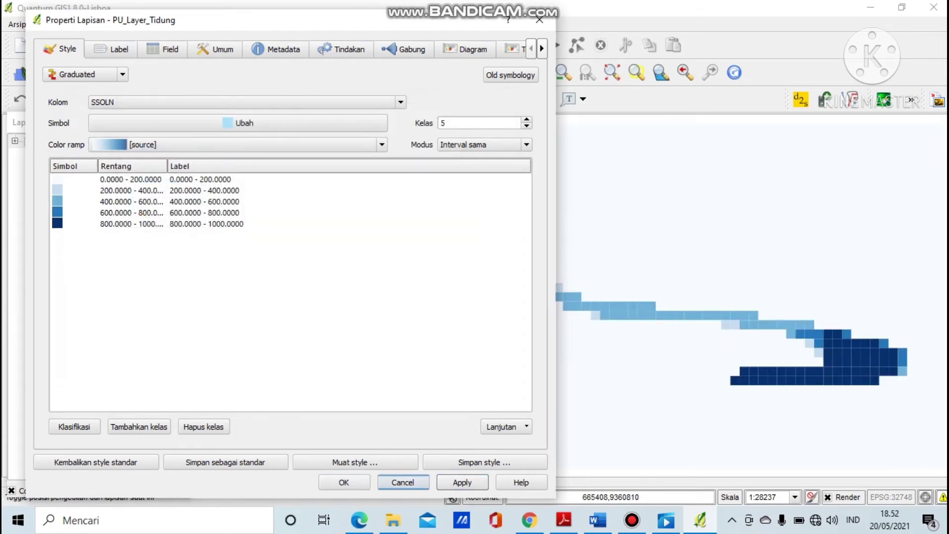
{"action": "left_click", "coordinate": [344, 482]}
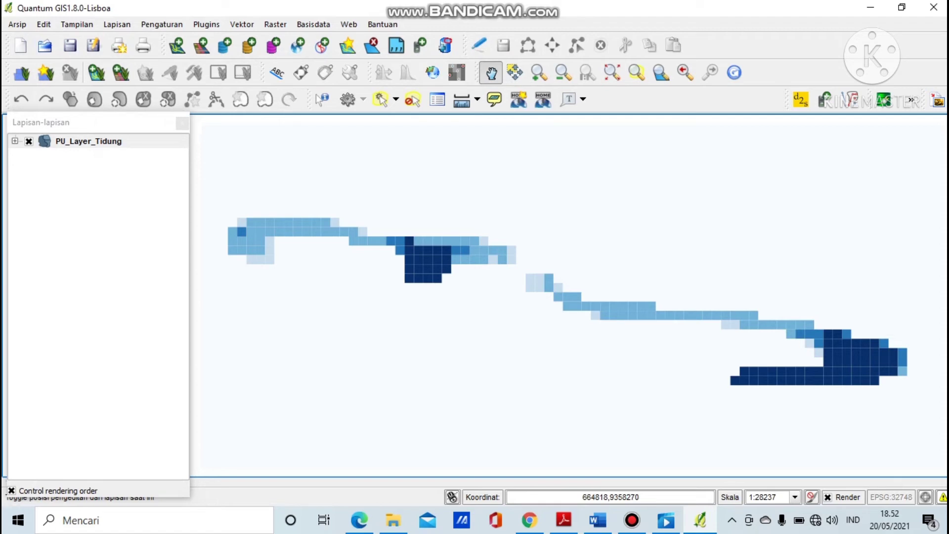
Browse to D:/SEMESTER 6/KSHP/Latihan Peta/Bahan Praktek Marxan.
{"action": "left_click", "coordinate": [177, 46]}
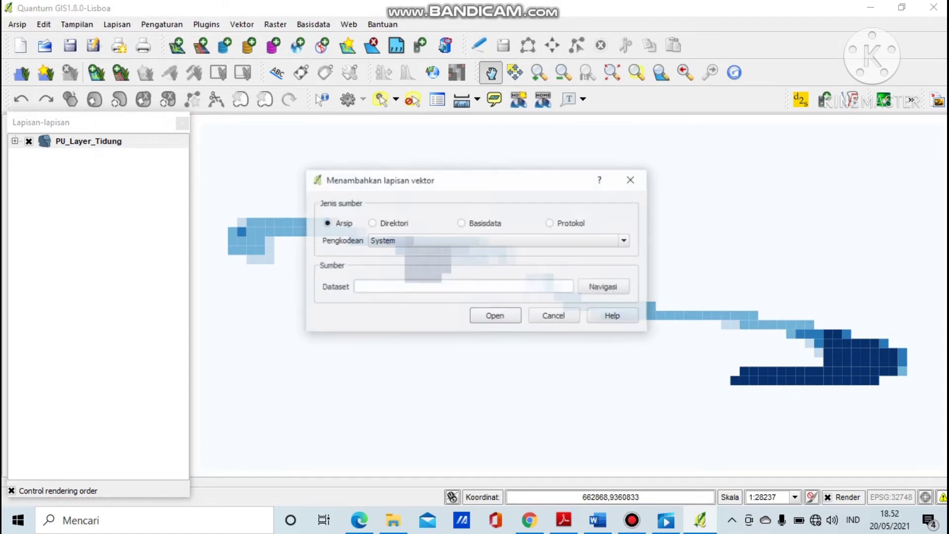
{"action": "left_click", "coordinate": [604, 287]}
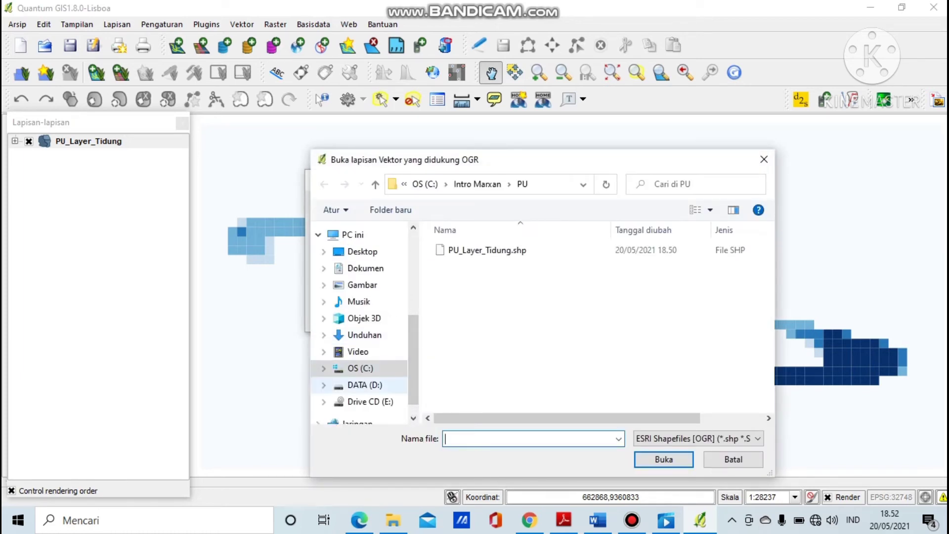
{"action": "left_click", "coordinate": [366, 385]}
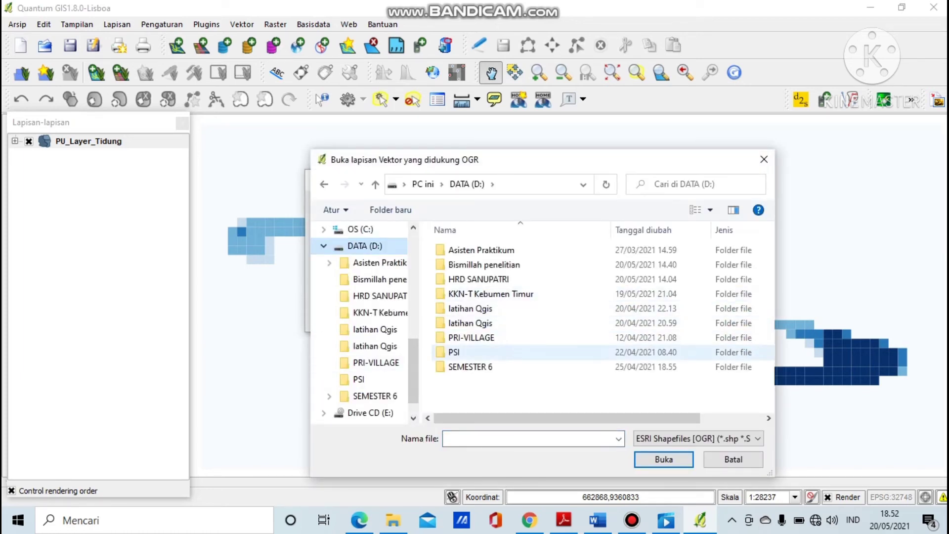
{"action": "left_click", "coordinate": [470, 366]}
{"action": "double_click", "coordinate": [470, 366]}
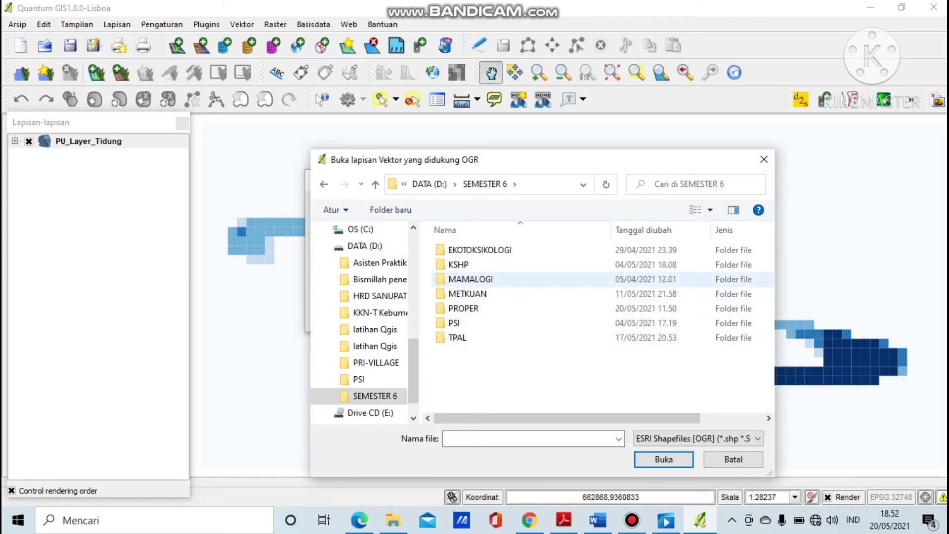
{"action": "double_click", "coordinate": [460, 265]}
{"action": "double_click", "coordinate": [470, 264]}
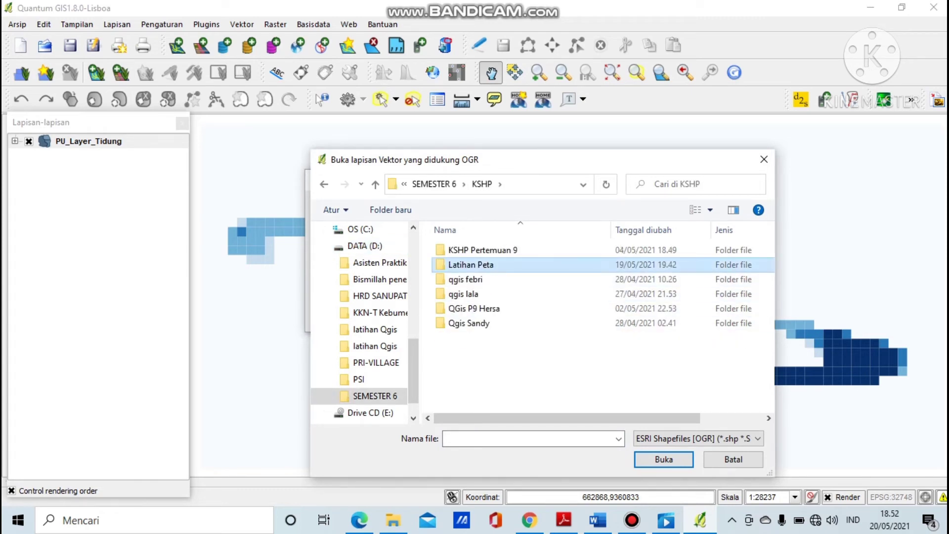
{"action": "double_click", "coordinate": [489, 250]}
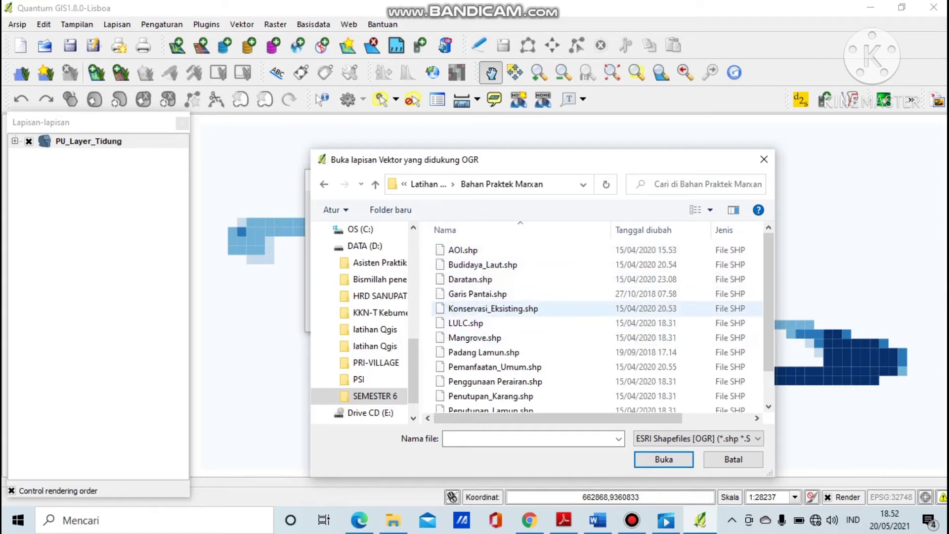
Select Daratan, Mangrove, Penutupan_Karang and Penutupan_Lamun shapefiles and load them as layers.
{"action": "left_click", "coordinate": [471, 279]}
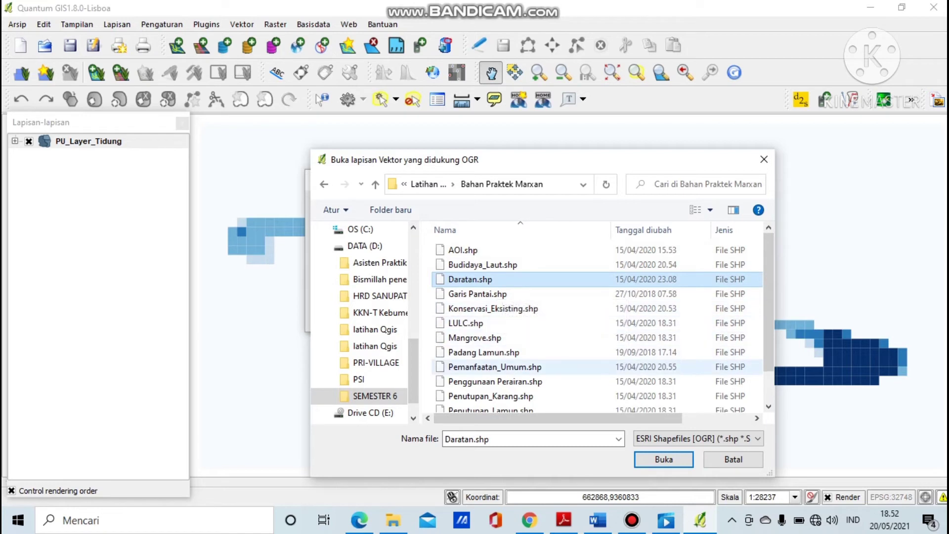
{"action": "left_click", "coordinate": [476, 338]}
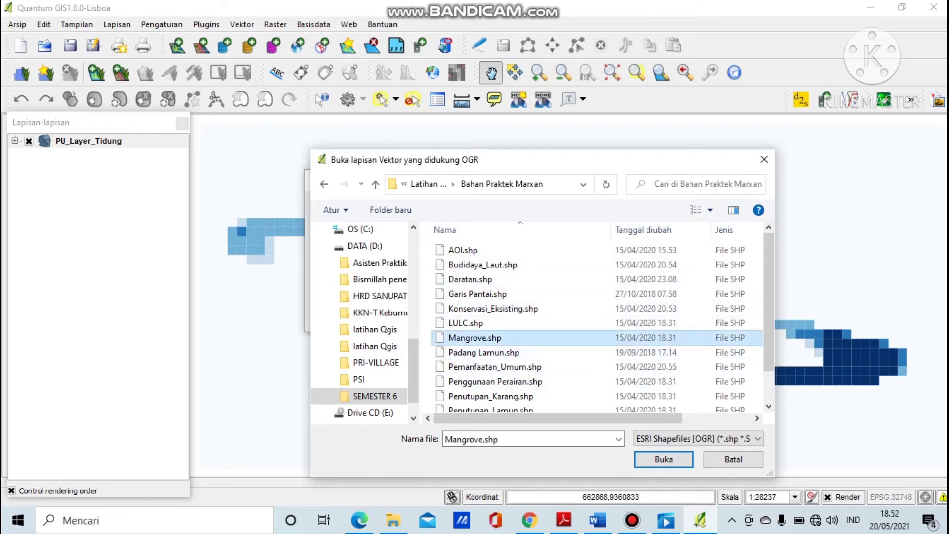
{"action": "left_click", "coordinate": [490, 396]}
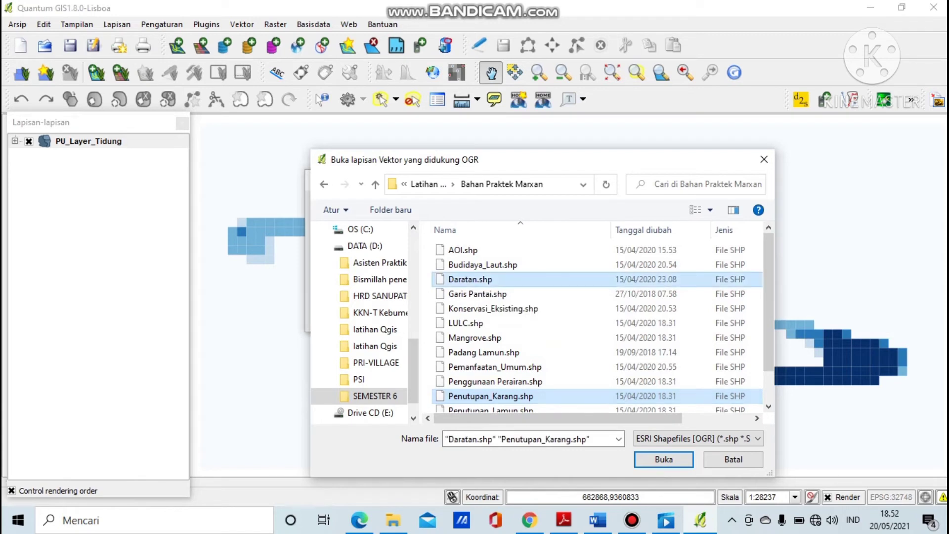
{"action": "left_click", "coordinate": [471, 279], "text": "ctrl"}
{"action": "left_click", "coordinate": [475, 338], "text": "ctrl"}
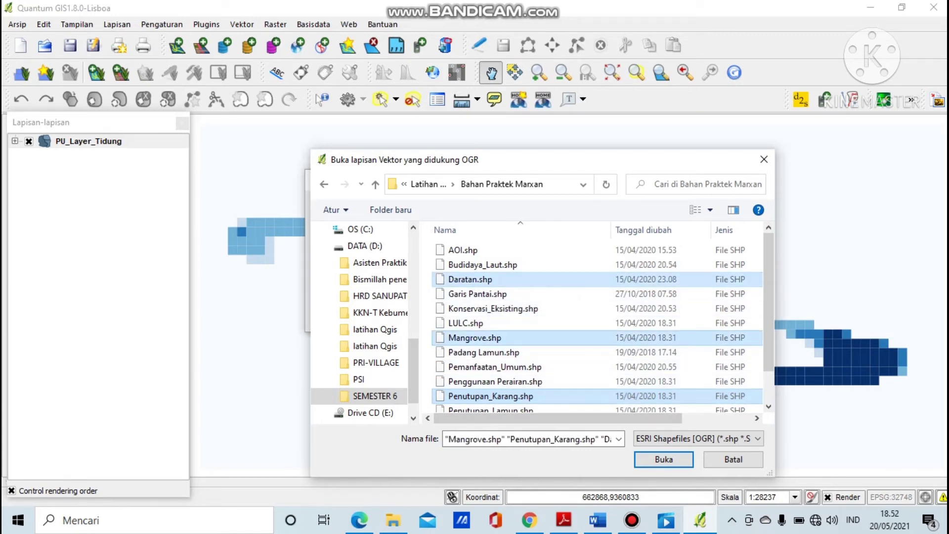
{"action": "left_click", "coordinate": [490, 396], "text": "ctrl"}
{"action": "left_click", "coordinate": [490, 409], "text": "ctrl"}
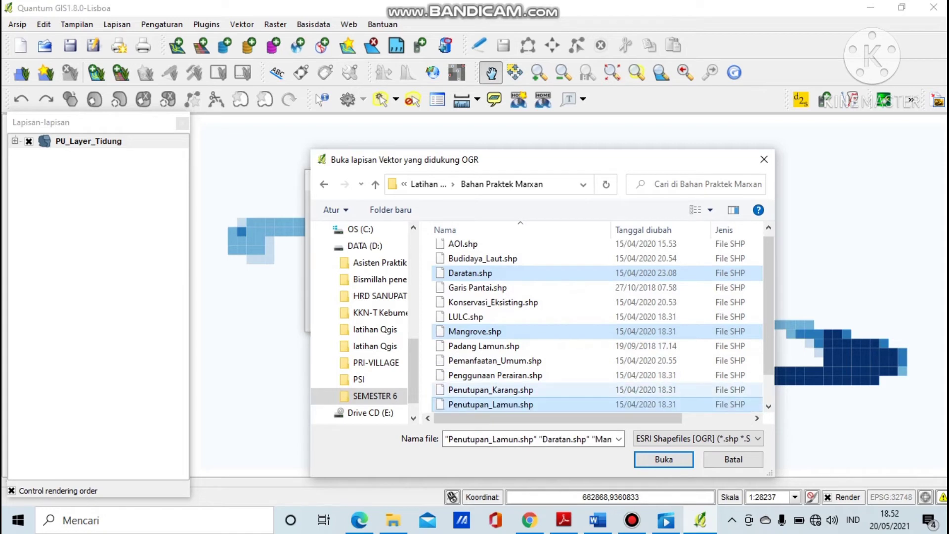
{"action": "left_click", "coordinate": [489, 389], "text": "ctrl"}
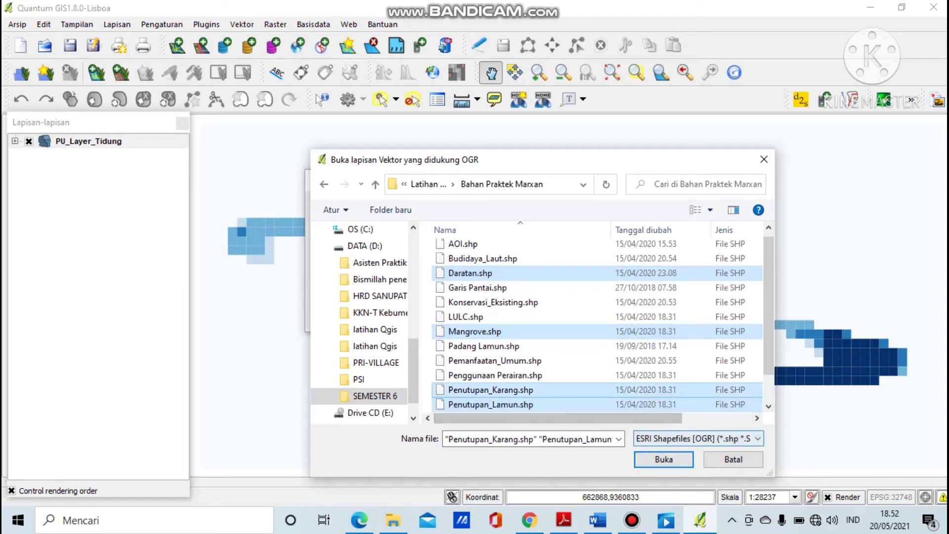
{"action": "left_click", "coordinate": [664, 459]}
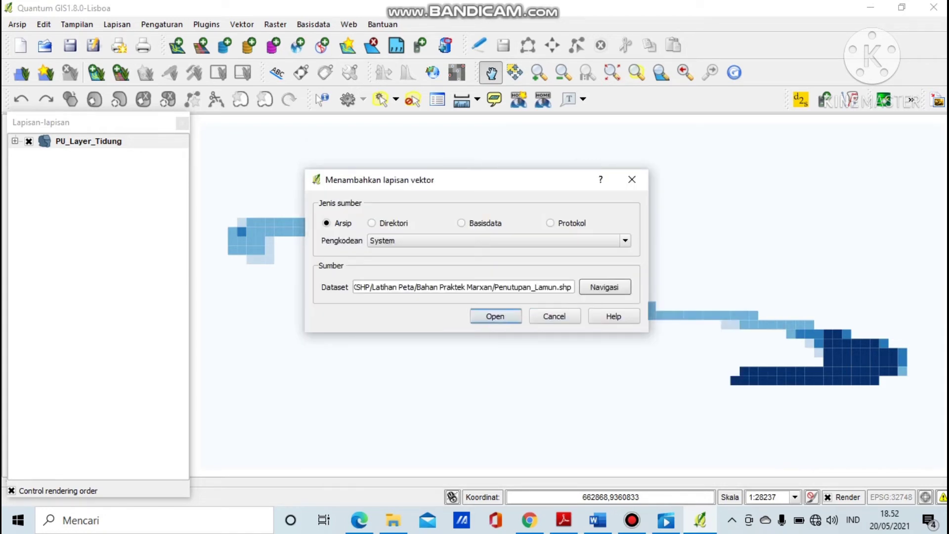
{"action": "left_click", "coordinate": [496, 316]}
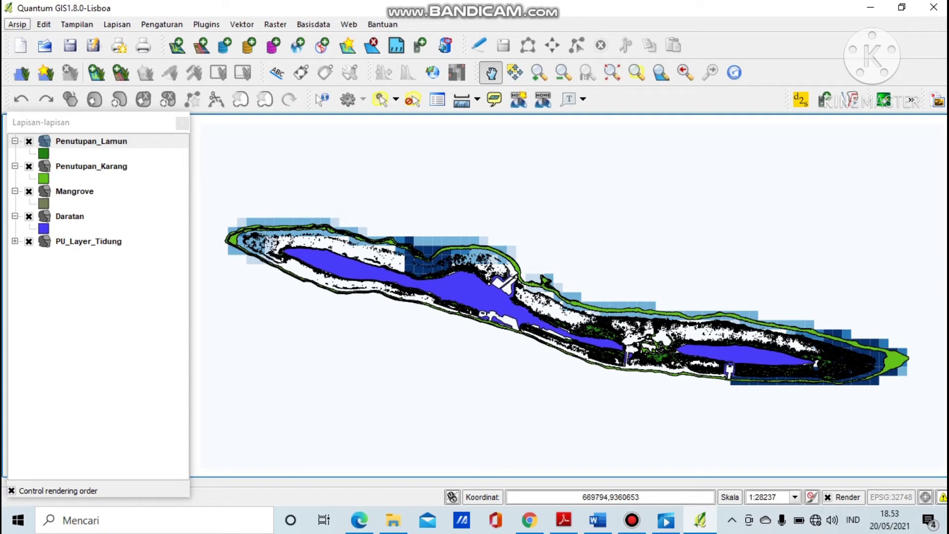
Save the project as 'PETA WILAYAH KONSERVASI' via Simpan Proyek Sebagai.
{"action": "left_click", "coordinate": [17, 24]}
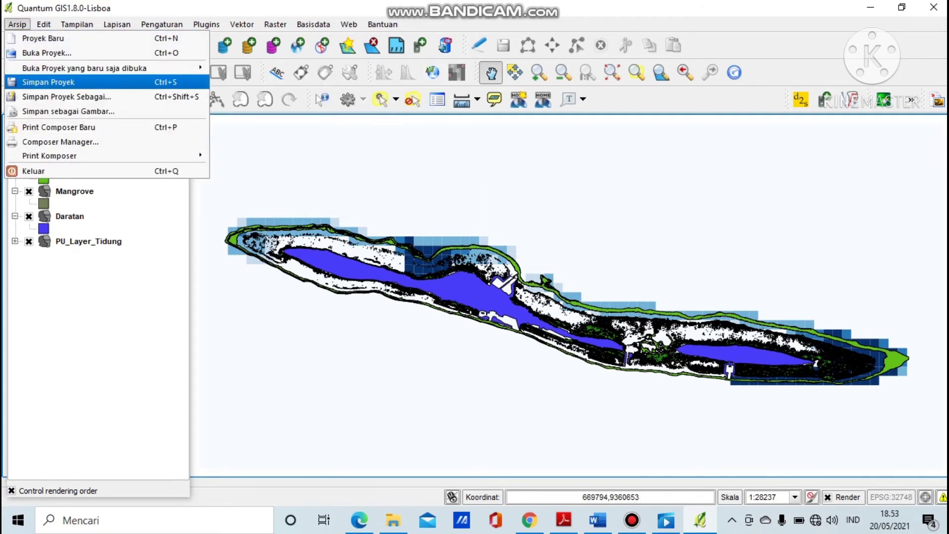
{"action": "left_click", "coordinate": [66, 97]}
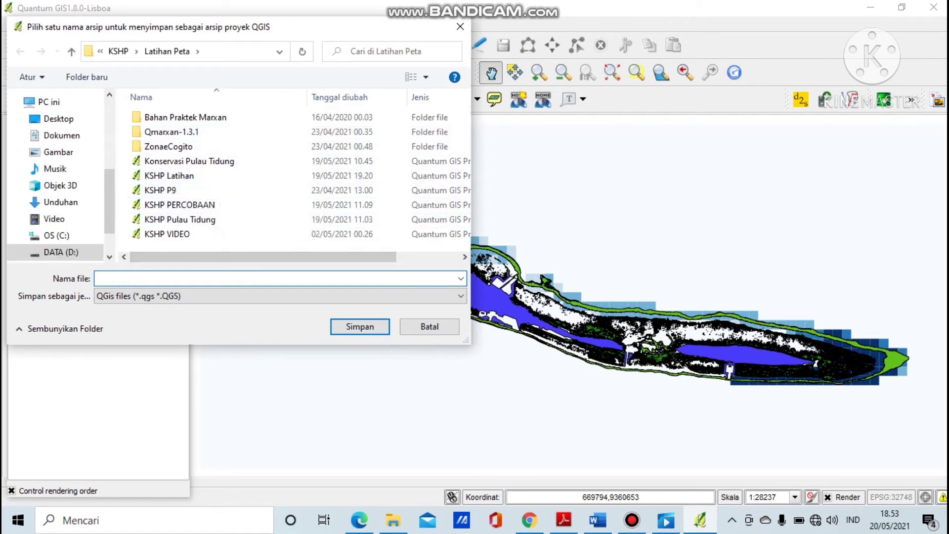
{"action": "type", "text": "KS"}
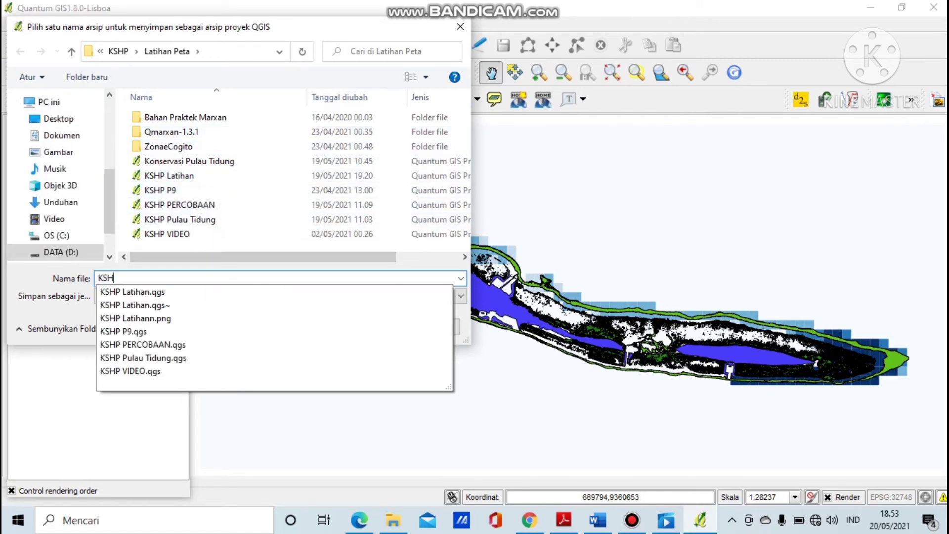
{"action": "type", "text": "H"}
{"action": "key", "text": "BackSpace"}
{"action": "key", "text": "BackSpace"}
{"action": "key", "text": "BackSpace"}
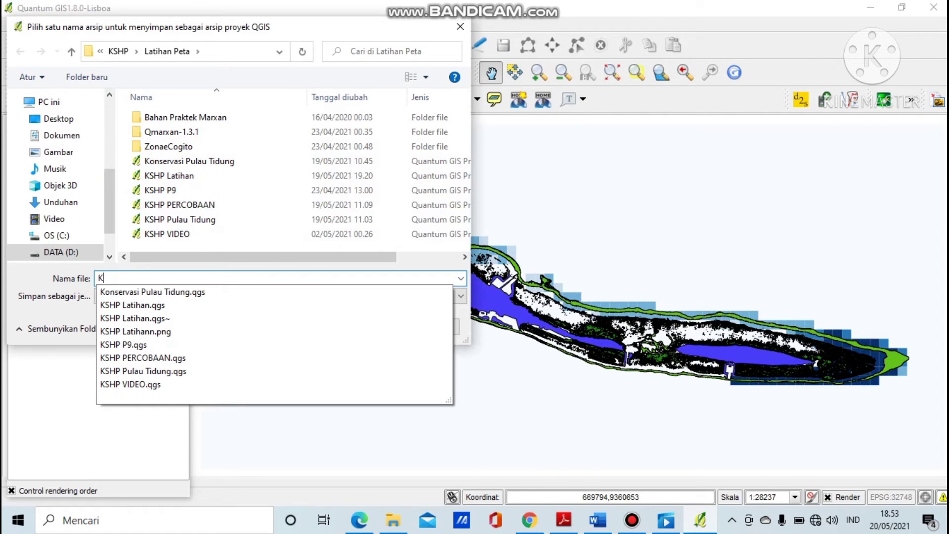
{"action": "type", "text": "PET"}
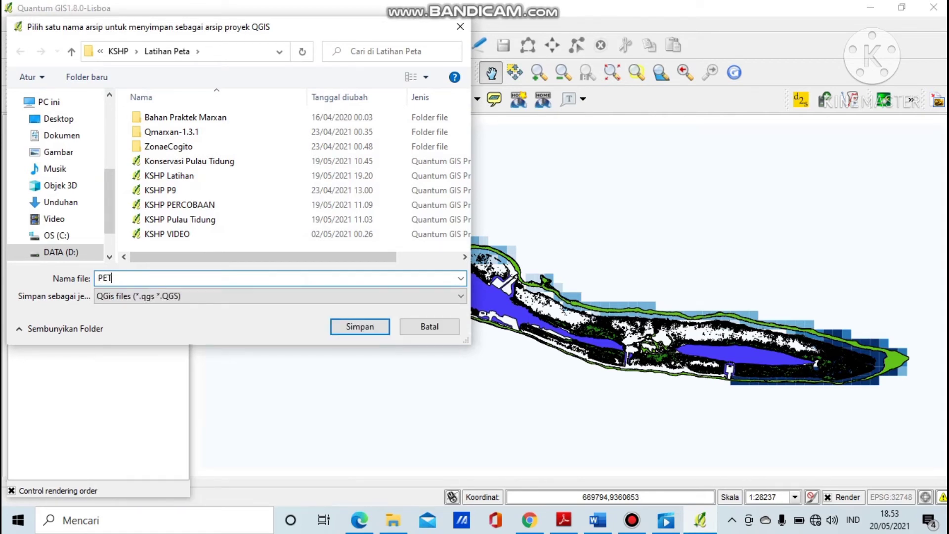
{"action": "type", "text": "A KONSERVA"}
{"action": "key", "text": "BackSpace"}
{"action": "key", "text": "BackSpace"}
{"action": "key", "text": "BackSpace"}
{"action": "key", "text": "BackSpace"}
{"action": "key", "text": "BackSpace"}
{"action": "key", "text": "BackSpace"}
{"action": "key", "text": "BackSpace"}
{"action": "key", "text": "BackSpace"}
{"action": "key", "text": "BackSpace"}
{"action": "type", "text": "WILAYAH KONSERVASI"}
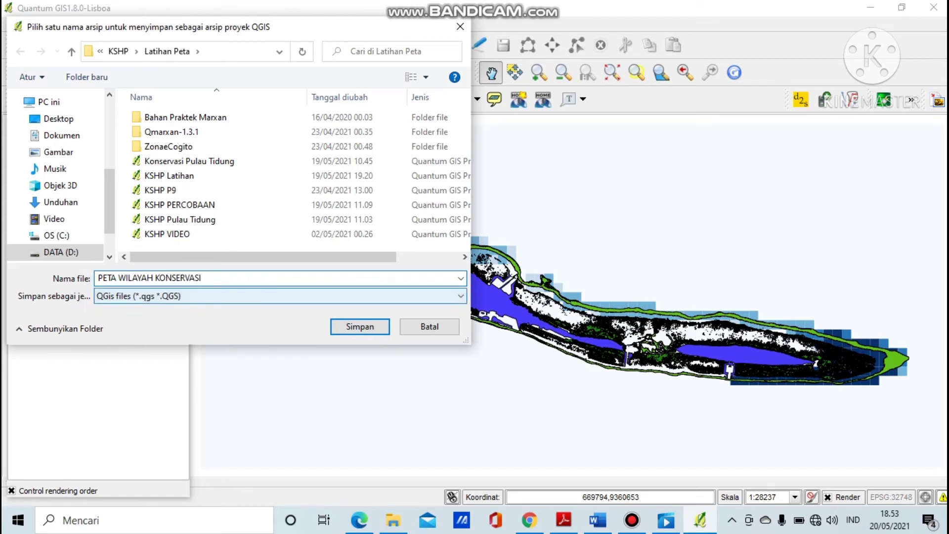
{"action": "key", "text": "Return"}
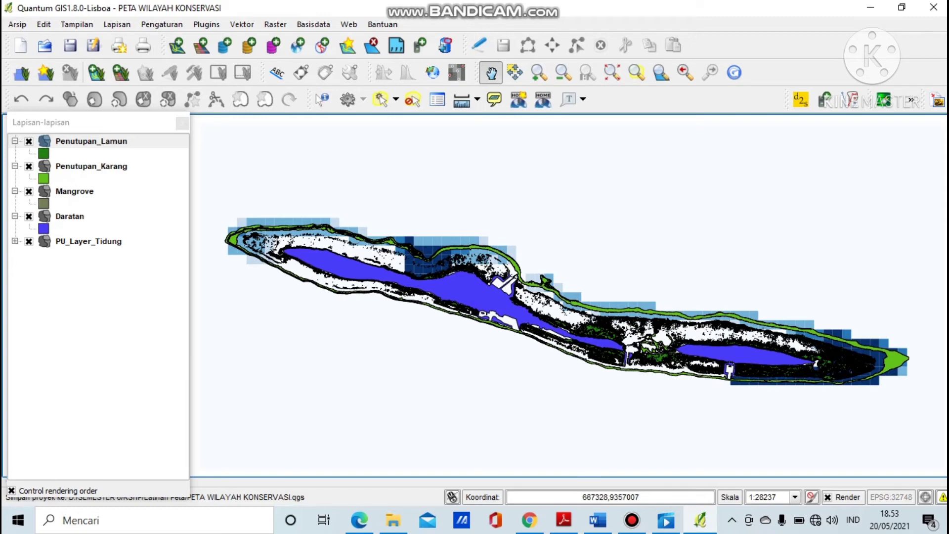
{"action": "left_click", "coordinate": [632, 520]}
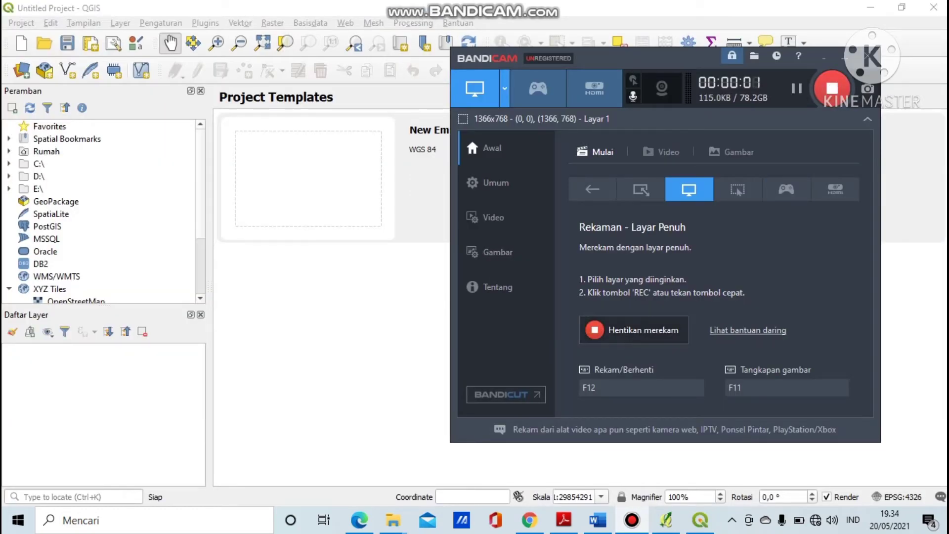
In QGIS 3.10, open the PETA WILAYAH KONSERVASI project and pan to centre the island.
{"action": "left_click", "coordinate": [844, 57]}
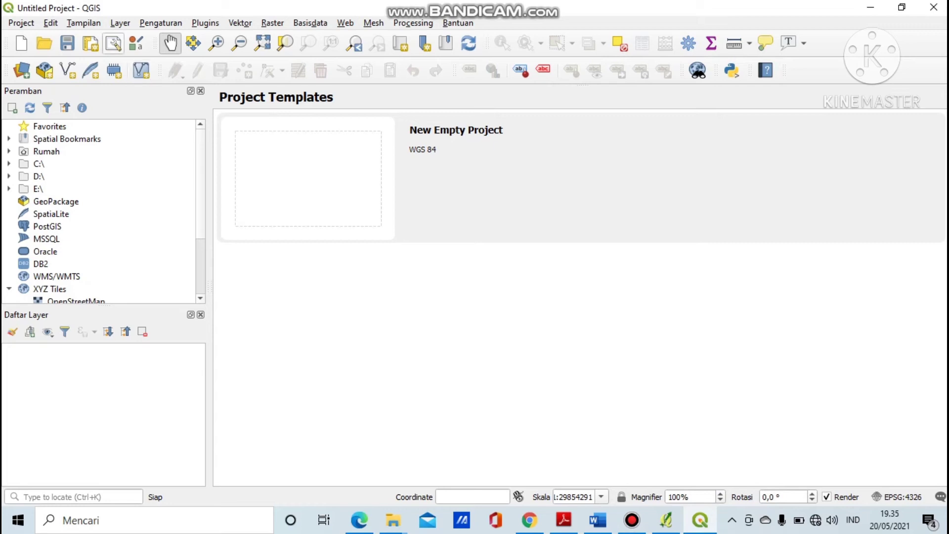
{"action": "key", "text": "alt+p"}
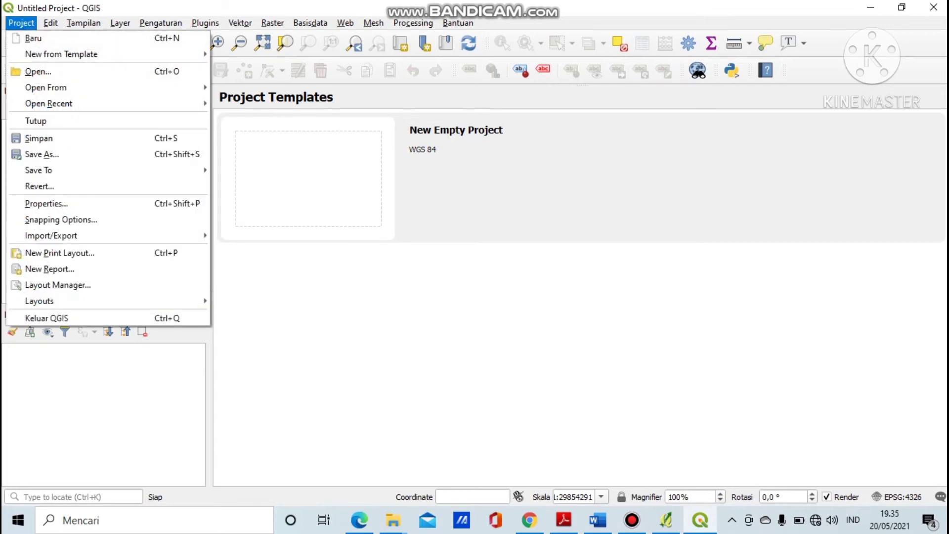
{"action": "key", "text": "Return"}
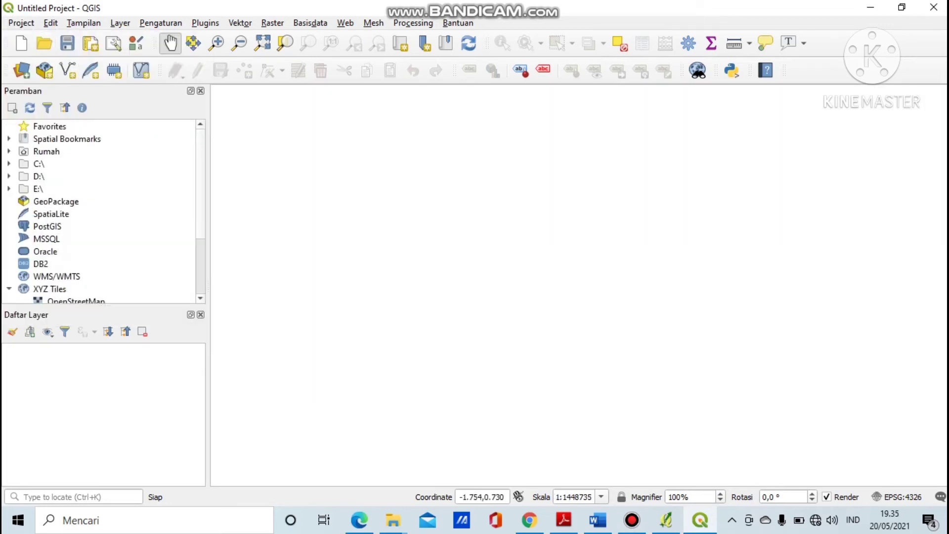
{"action": "key", "text": "alt+p"}
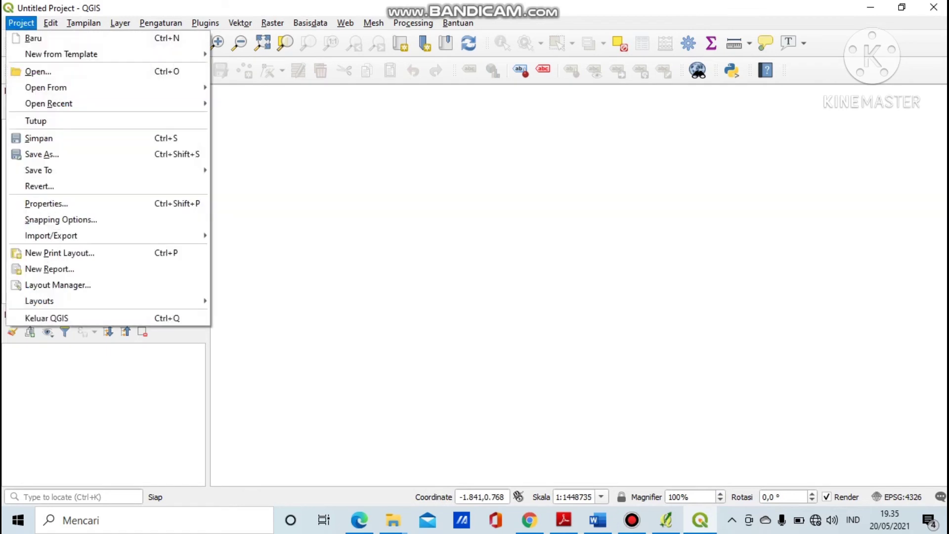
{"action": "key", "text": "Down"}
{"action": "key", "text": "Down"}
{"action": "key", "text": "Return"}
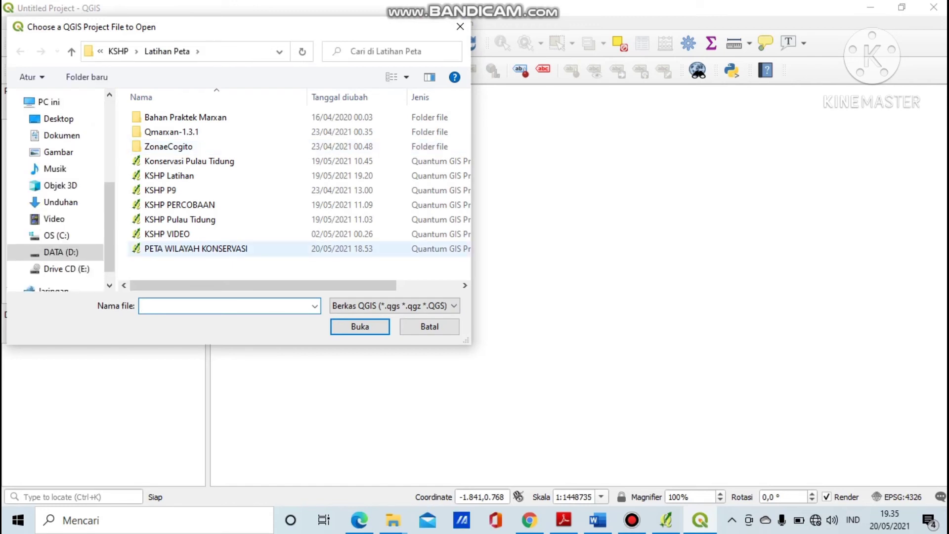
{"action": "left_click", "coordinate": [208, 249]}
{"action": "key", "text": "Return"}
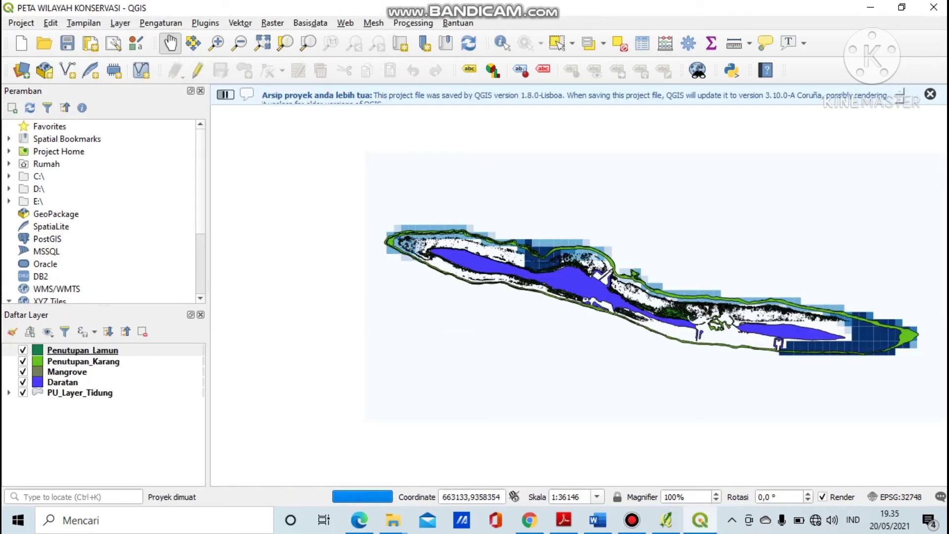
{"action": "left_click_drag", "start_coordinate": [418, 326], "coordinate": [314, 317]}
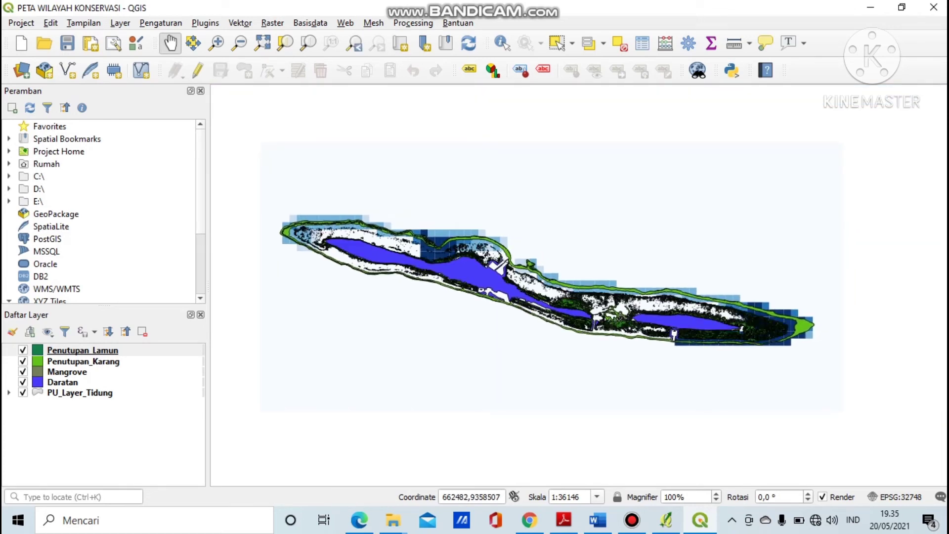
Create a print layout titled 'PETA WILAYAH KONSERVASI' and maximize its window.
{"action": "key", "text": "ctrl+p"}
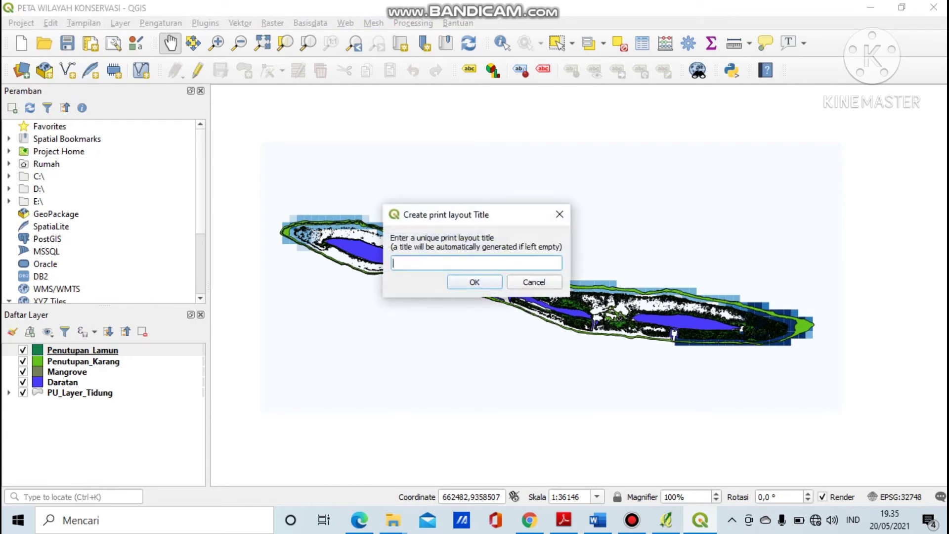
{"action": "type", "text": "PETA WILAYAH KONSERVASI"}
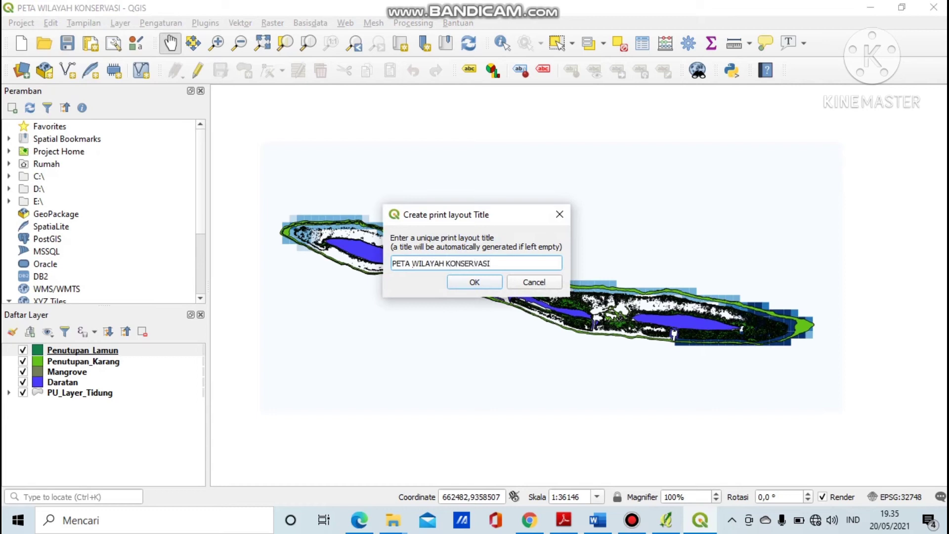
{"action": "key", "text": "Return"}
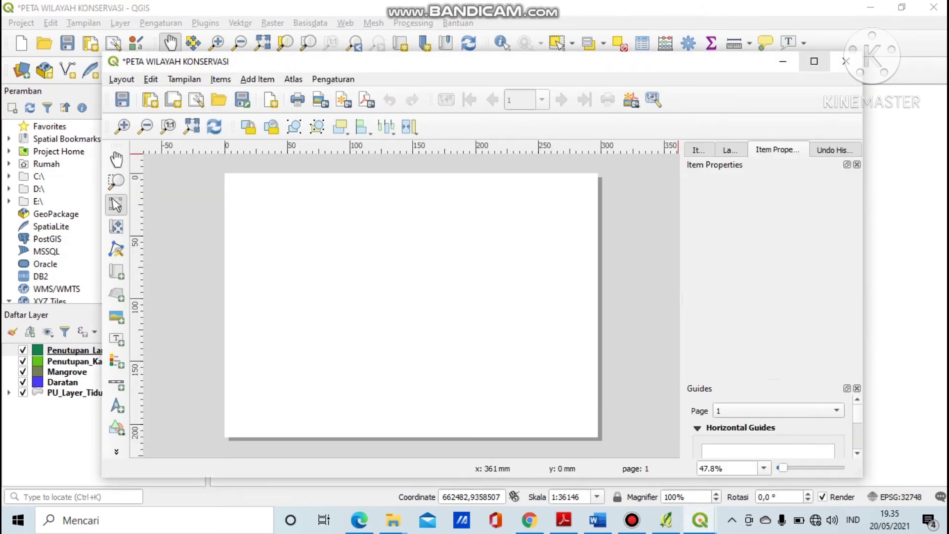
{"action": "left_click", "coordinate": [814, 61]}
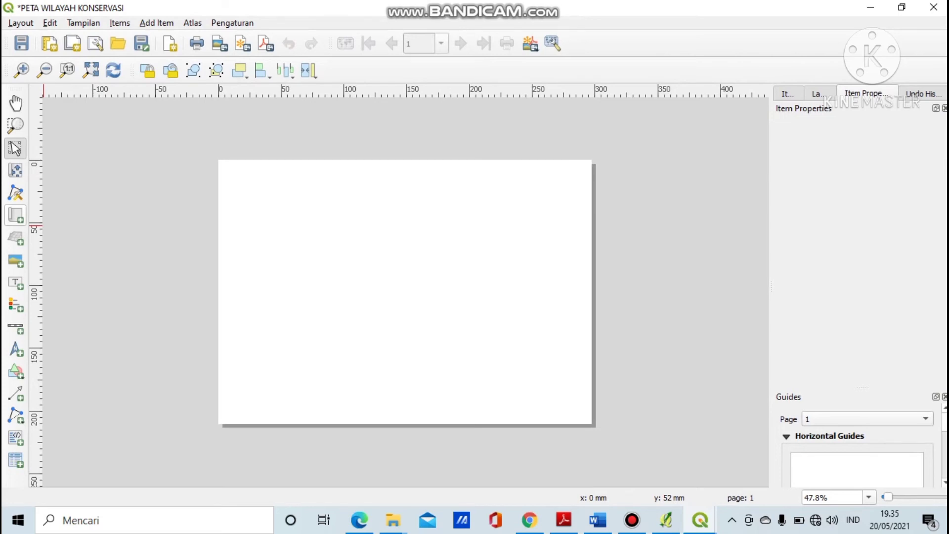
Draw a map frame across the page, then zoom and shift the island to centre it.
{"action": "left_click", "coordinate": [15, 215]}
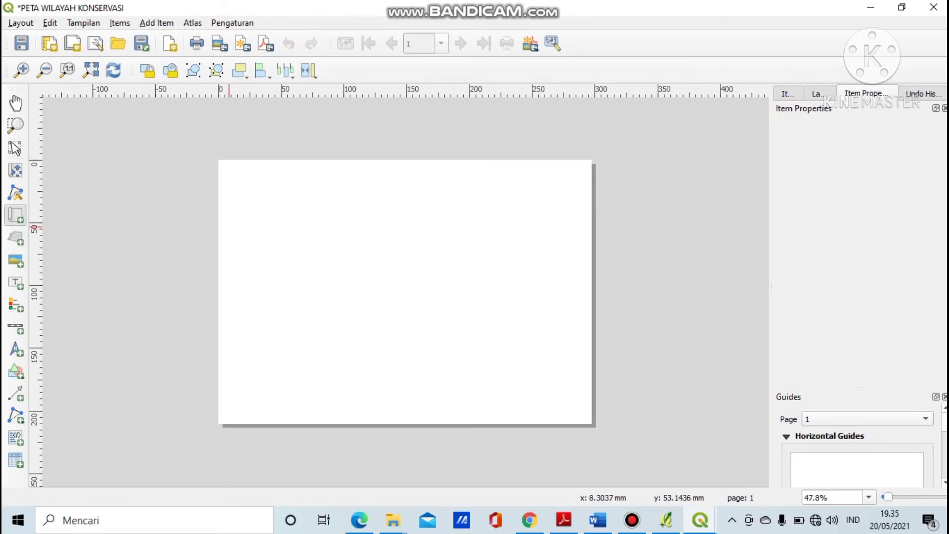
{"action": "left_click_drag", "start_coordinate": [224, 223], "coordinate": [583, 324]}
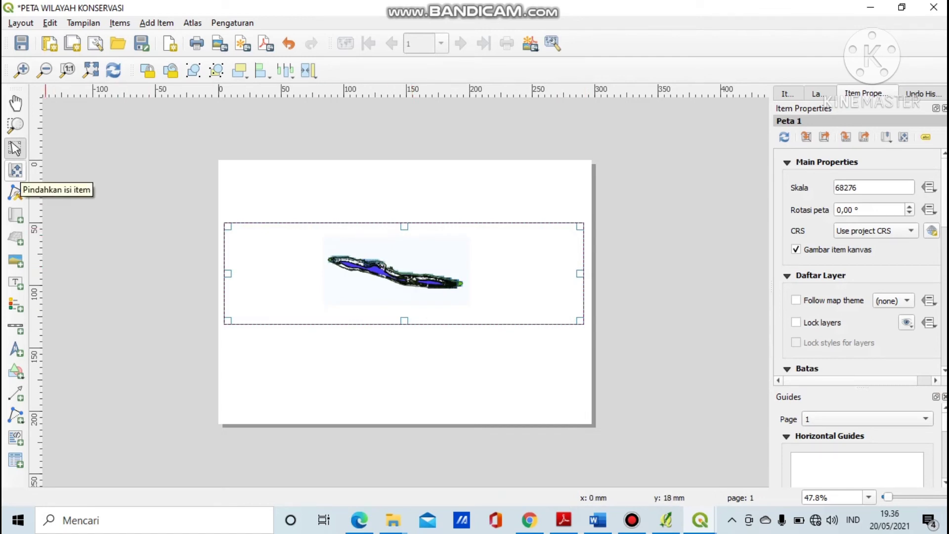
{"action": "left_click", "coordinate": [15, 171]}
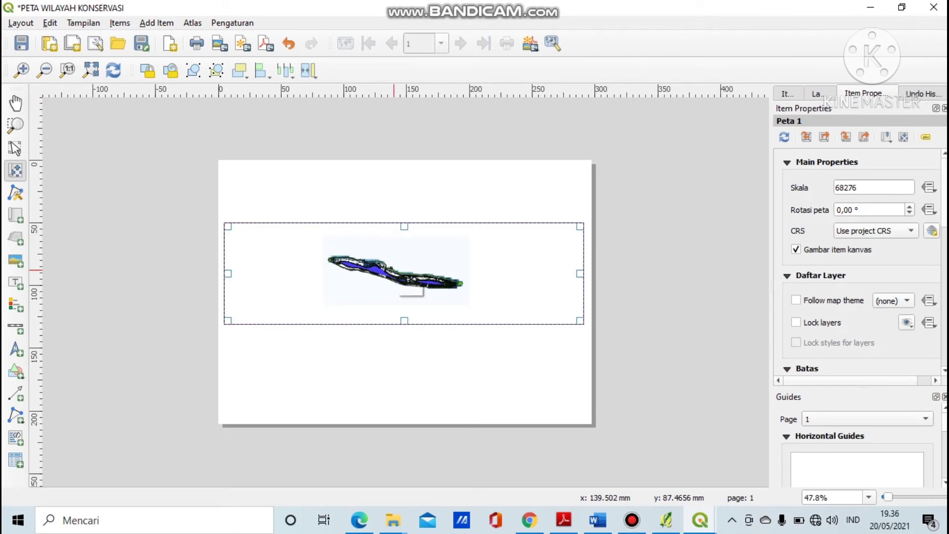
{"action": "scroll", "coordinate": [401, 282], "scroll_direction": "up", "scroll_amount": 1}
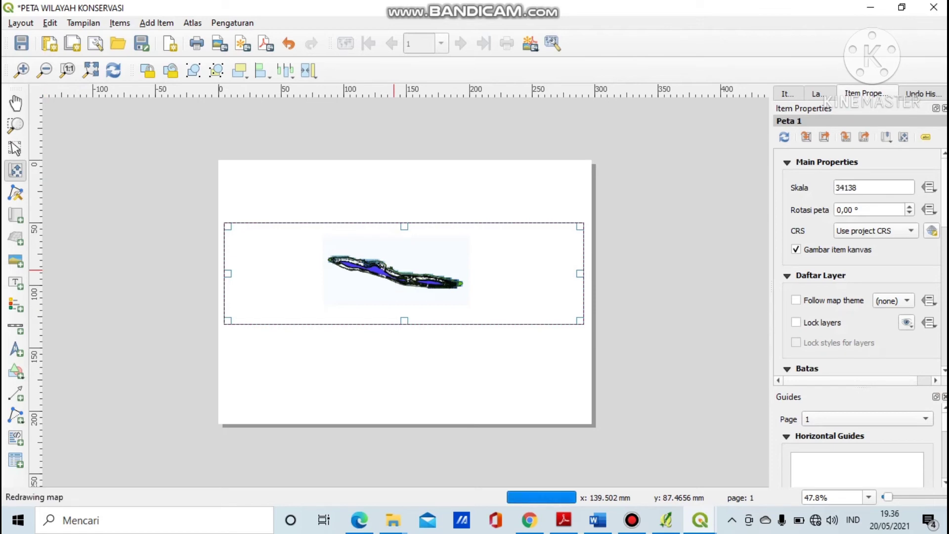
{"action": "scroll", "coordinate": [403, 273], "scroll_direction": "up", "scroll_amount": 1}
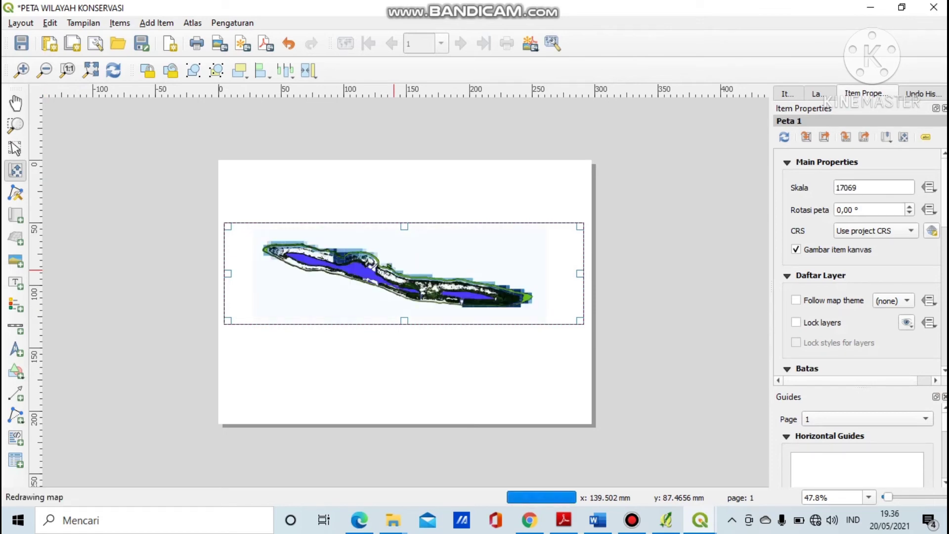
{"action": "scroll", "coordinate": [403, 273], "scroll_direction": "down", "scroll_amount": 1}
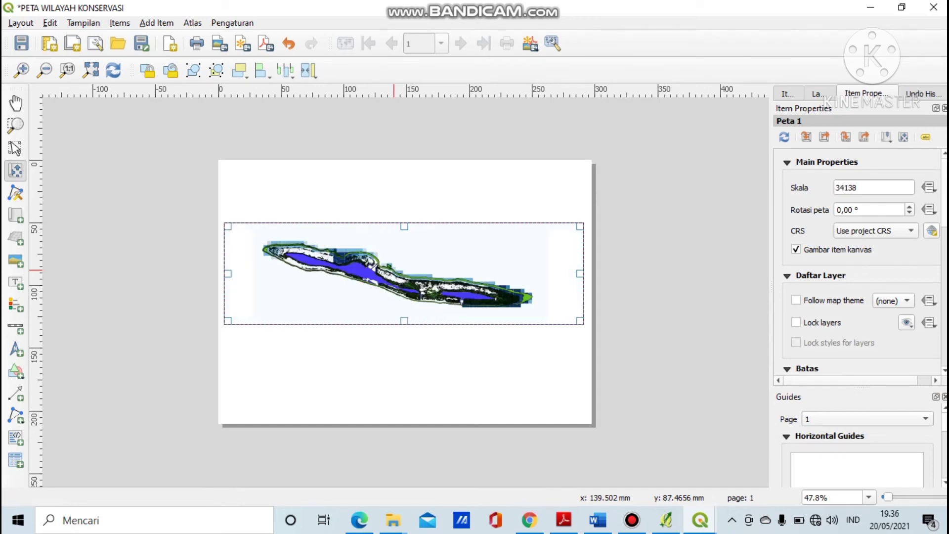
{"action": "left_click_drag", "start_coordinate": [394, 270], "coordinate": [405, 277]}
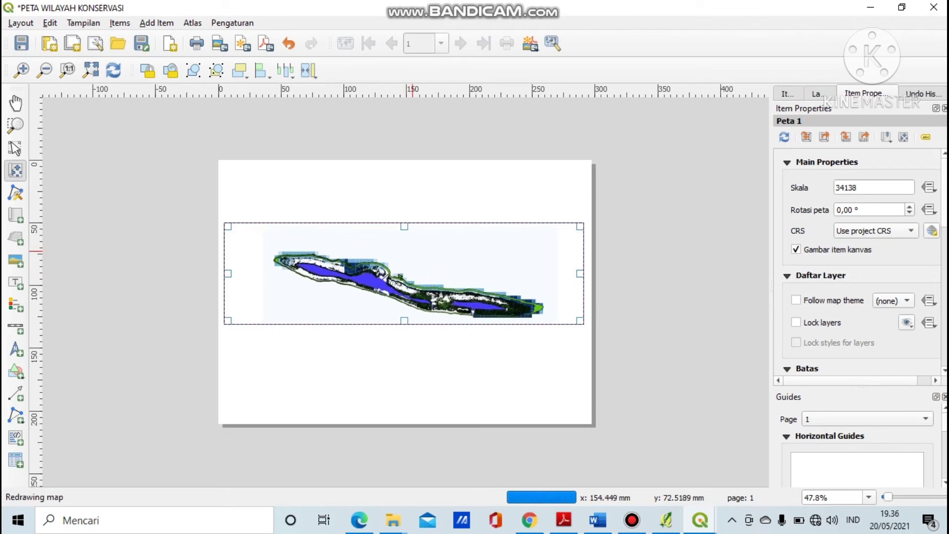
{"action": "left_click_drag", "start_coordinate": [395, 254], "coordinate": [377, 258]}
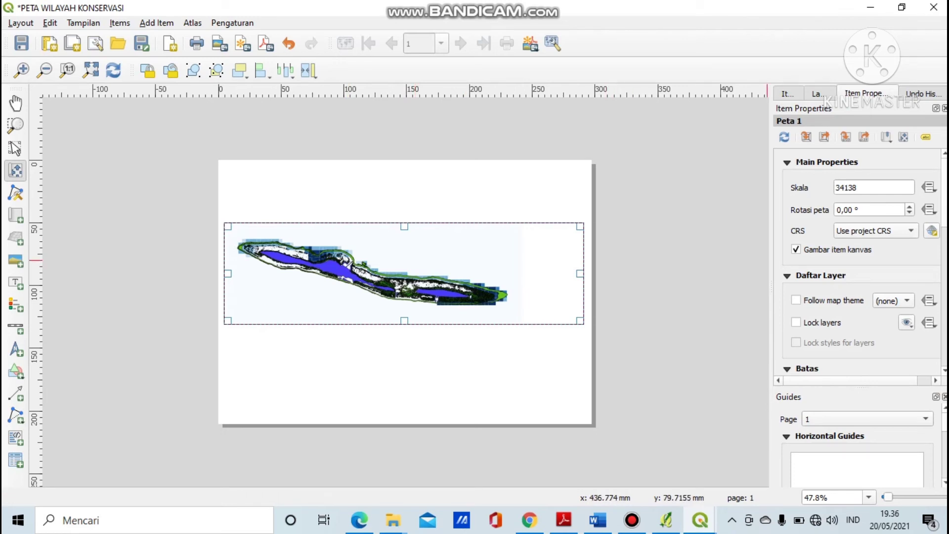
Show the main map item's properties from its context menu.
{"action": "scroll", "coordinate": [860, 262], "scroll_direction": "down", "scroll_amount": 5}
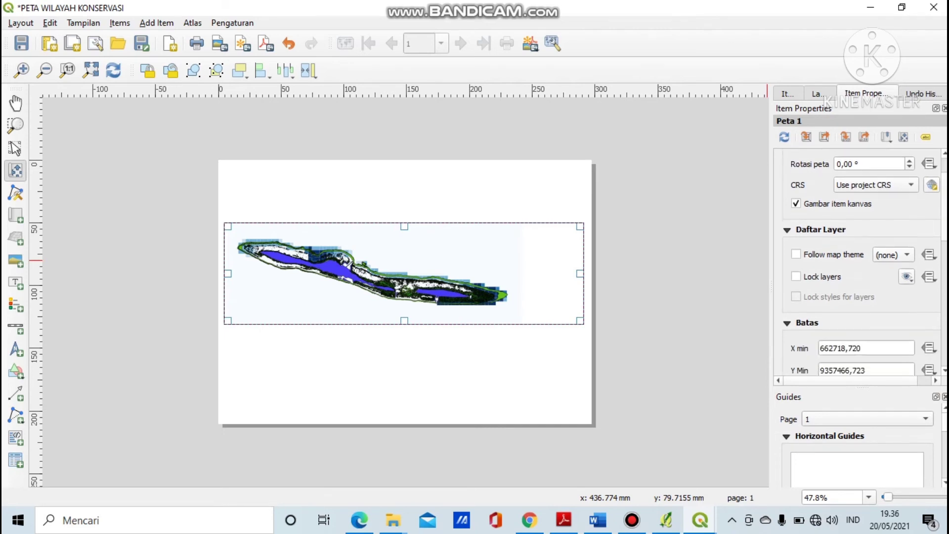
{"action": "right_click", "coordinate": [378, 286]}
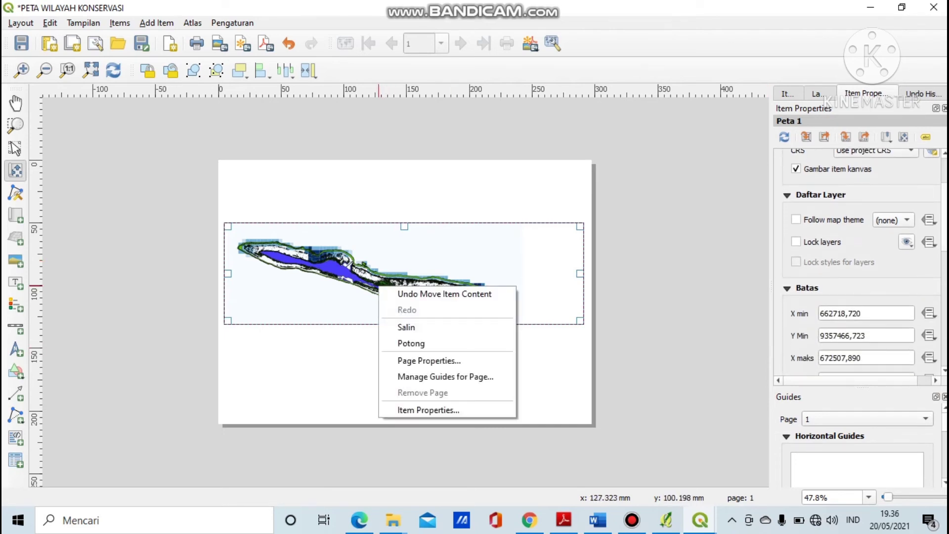
{"action": "left_click", "coordinate": [428, 410]}
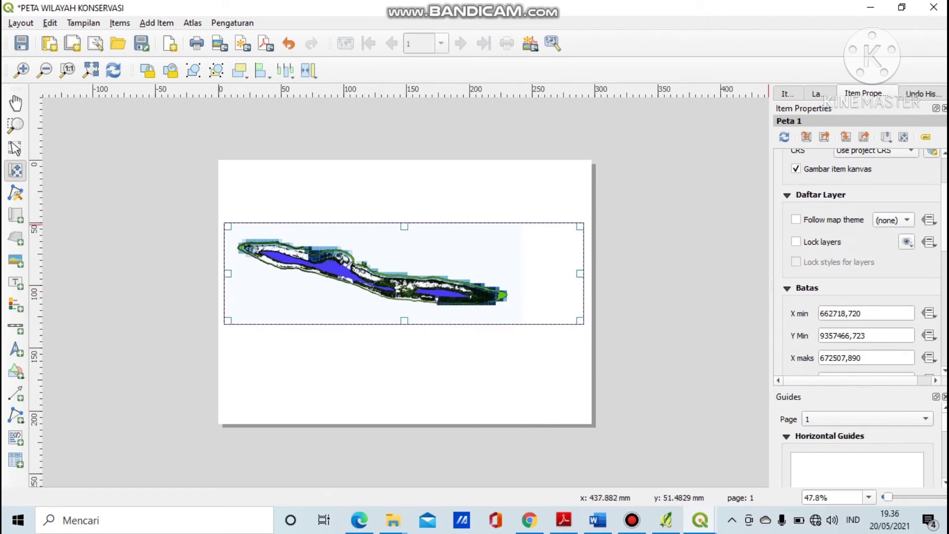
{"action": "scroll", "coordinate": [860, 262], "scroll_direction": "up", "scroll_amount": 5}
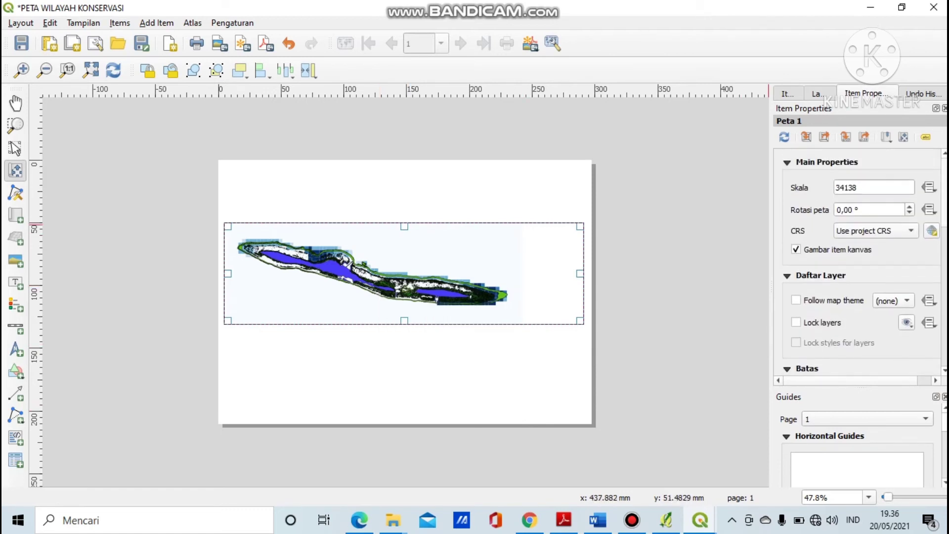
{"action": "scroll", "coordinate": [860, 262], "scroll_direction": "down", "scroll_amount": 6}
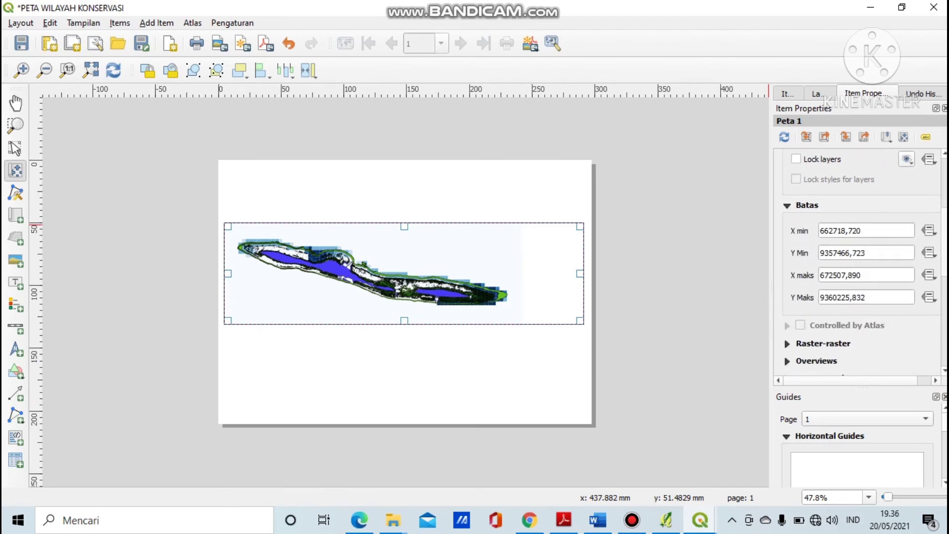
{"action": "scroll", "coordinate": [860, 262], "scroll_direction": "down", "scroll_amount": 2}
{"action": "scroll", "coordinate": [860, 262], "scroll_direction": "up", "scroll_amount": 2}
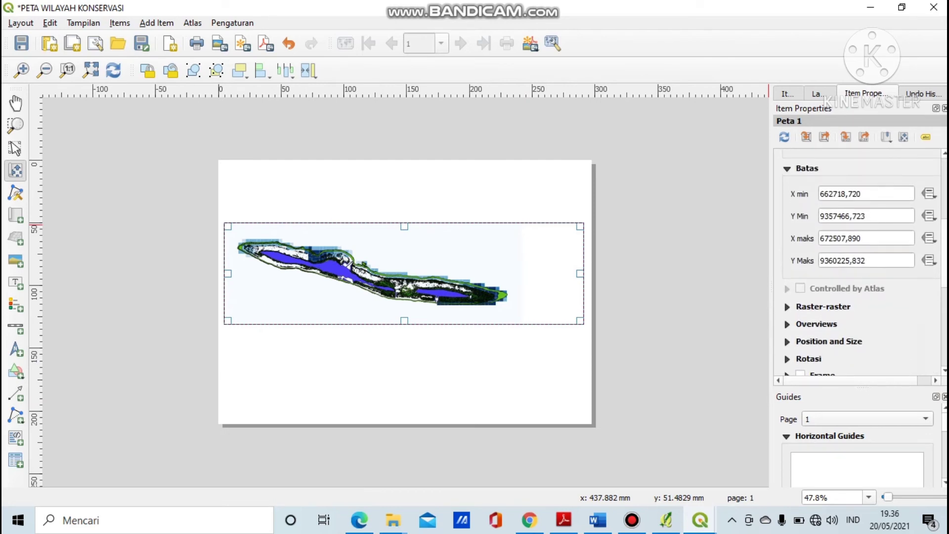
Add Grid 1 in the map's Grids section and open its grid settings.
{"action": "left_click", "coordinate": [787, 307]}
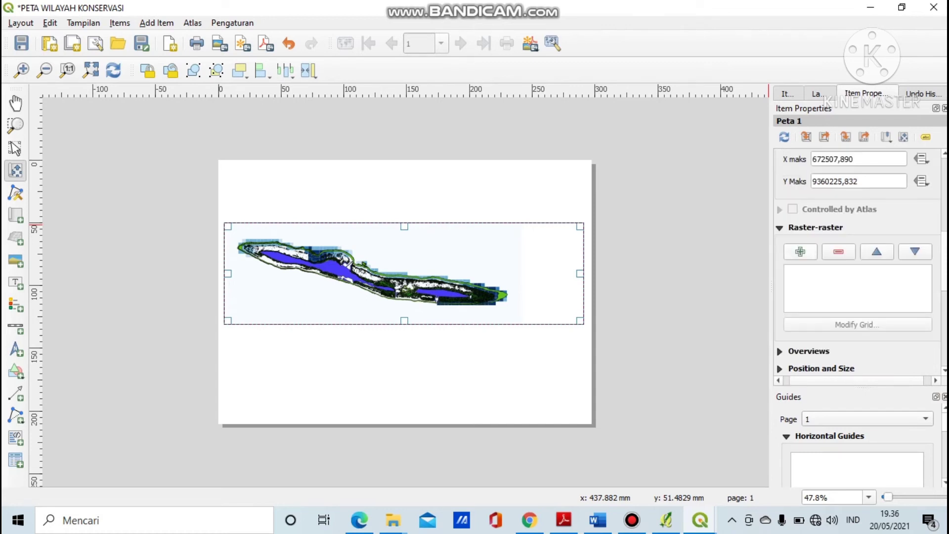
{"action": "left_click", "coordinate": [800, 252]}
{"action": "left_click", "coordinate": [797, 271]}
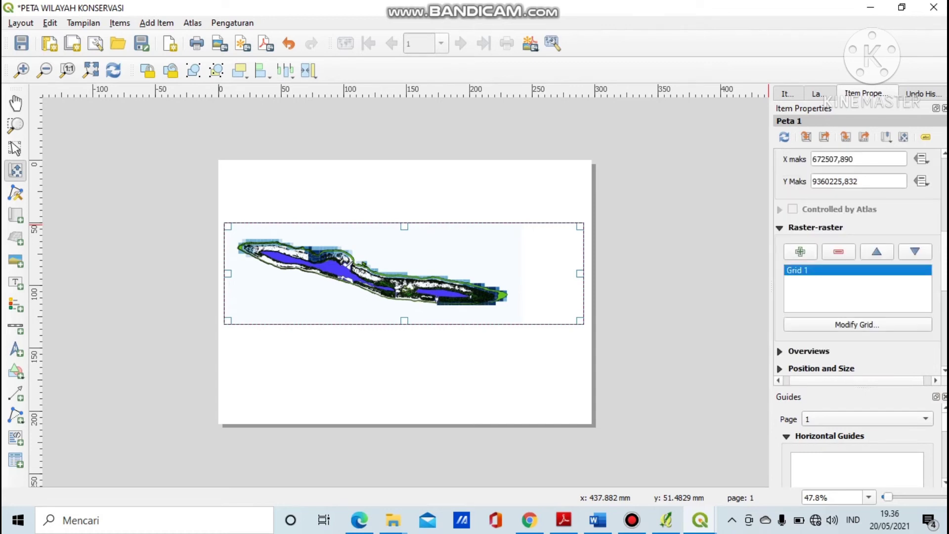
{"action": "left_click", "coordinate": [857, 325]}
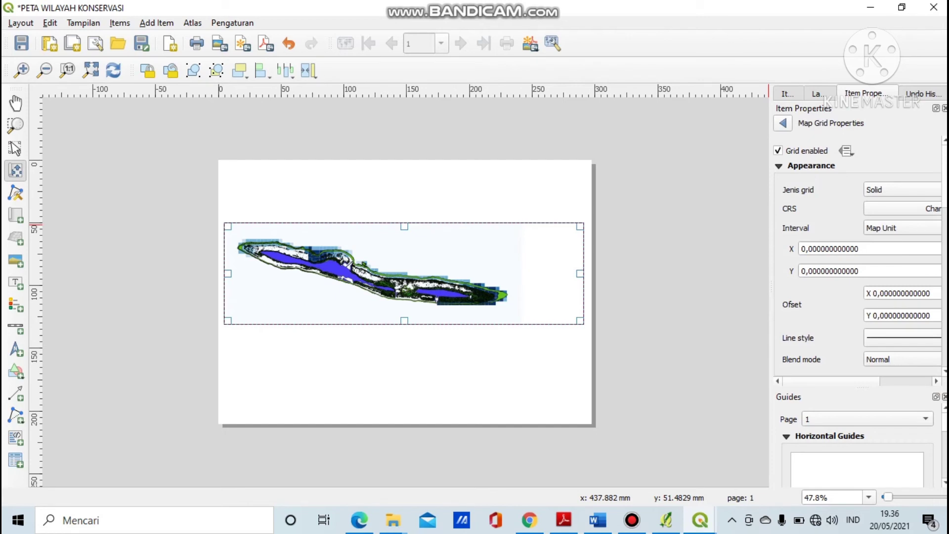
Set the grid interval to 3500 in X and 2000 in Y.
{"action": "left_click", "coordinate": [860, 249]}
{"action": "key", "text": "ctrl+a"}
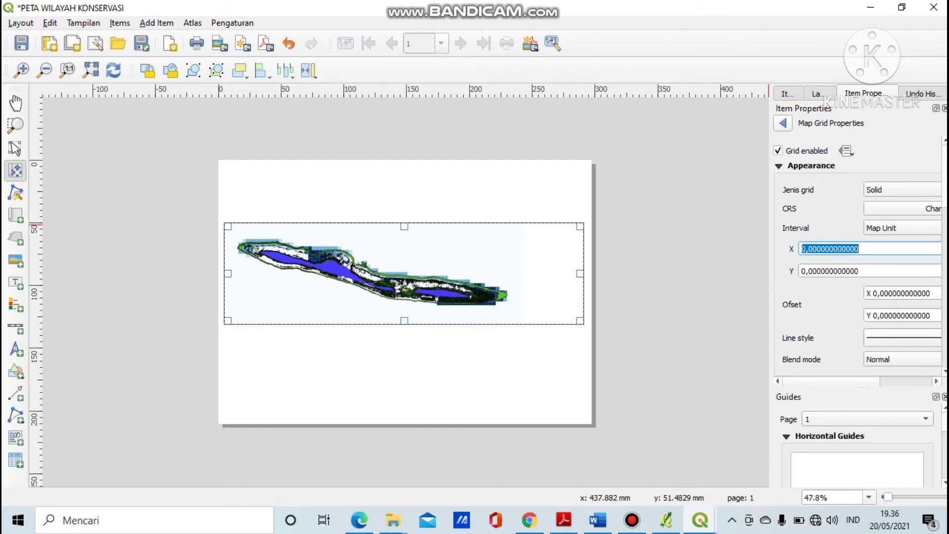
{"action": "type", "text": "3500"}
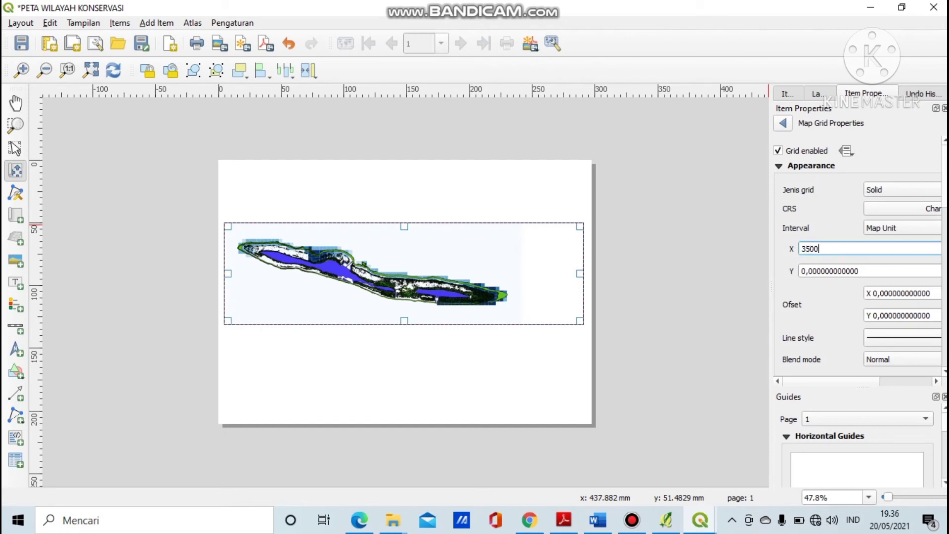
{"action": "key", "text": "Return"}
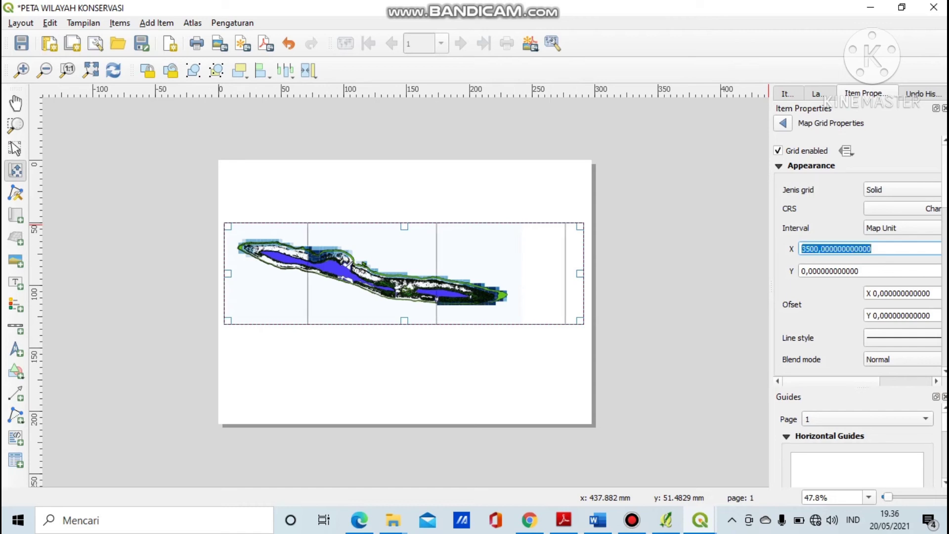
{"action": "key", "text": "Tab"}
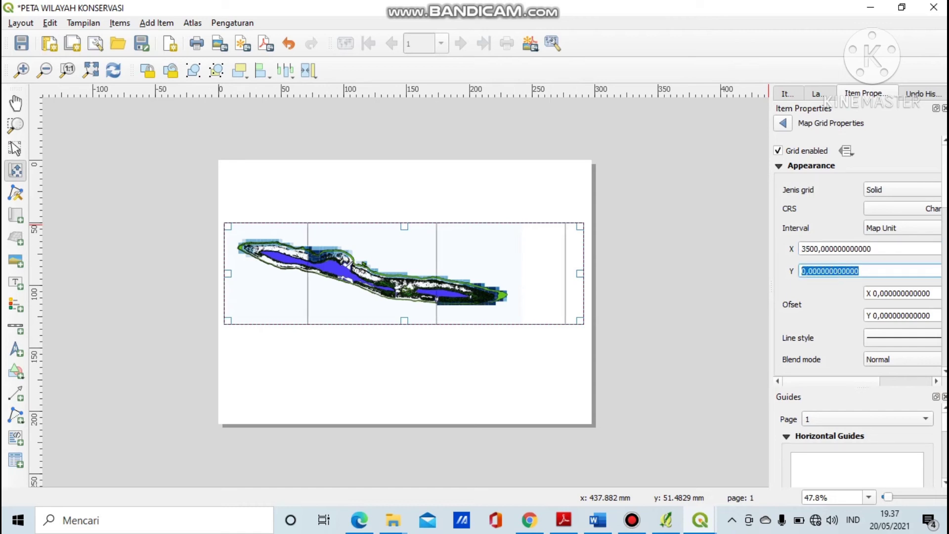
{"action": "type", "text": "2000"}
{"action": "key", "text": "Return"}
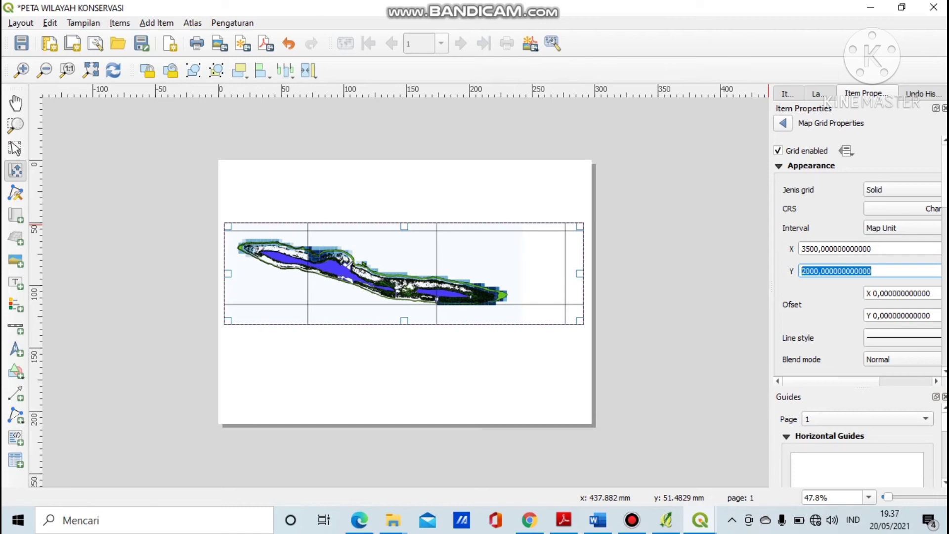
Turn on coordinate labels, with left and right labels Vertical ascending.
{"action": "scroll", "coordinate": [860, 257], "scroll_direction": "down", "scroll_amount": 8}
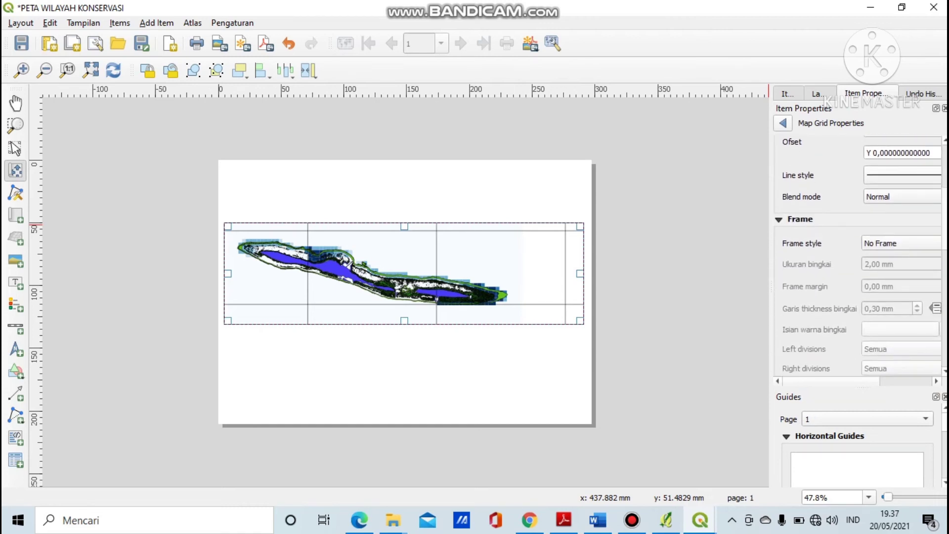
{"action": "scroll", "coordinate": [860, 257], "scroll_direction": "down", "scroll_amount": 6}
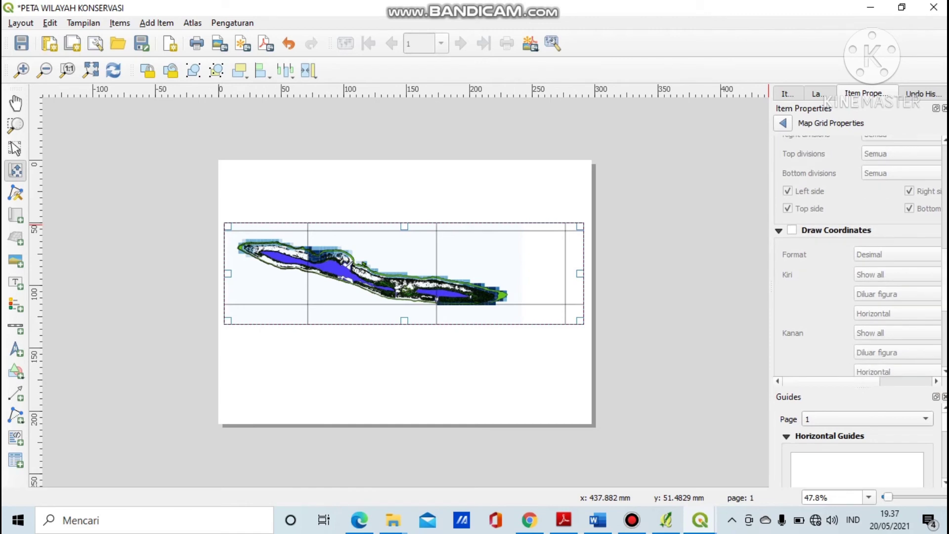
{"action": "left_click", "coordinate": [791, 230]}
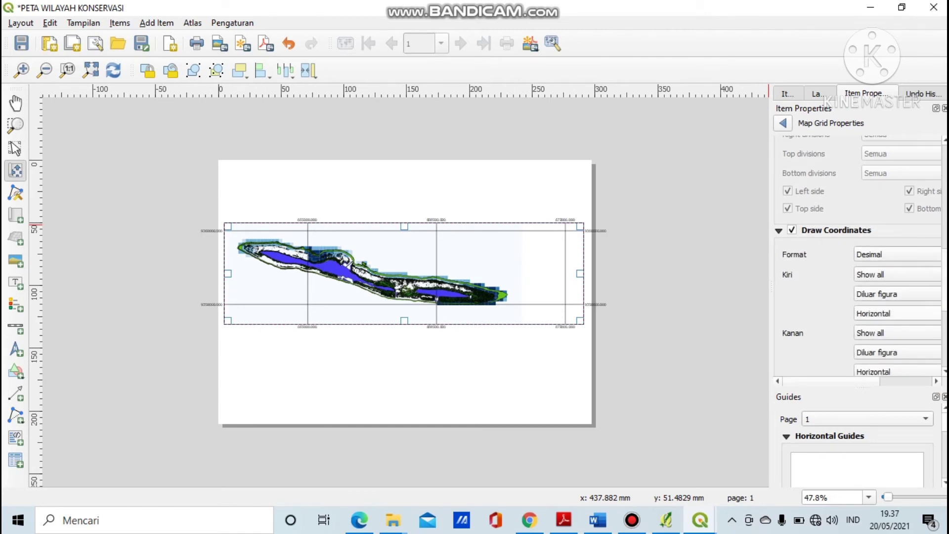
{"action": "left_click", "coordinate": [897, 314]}
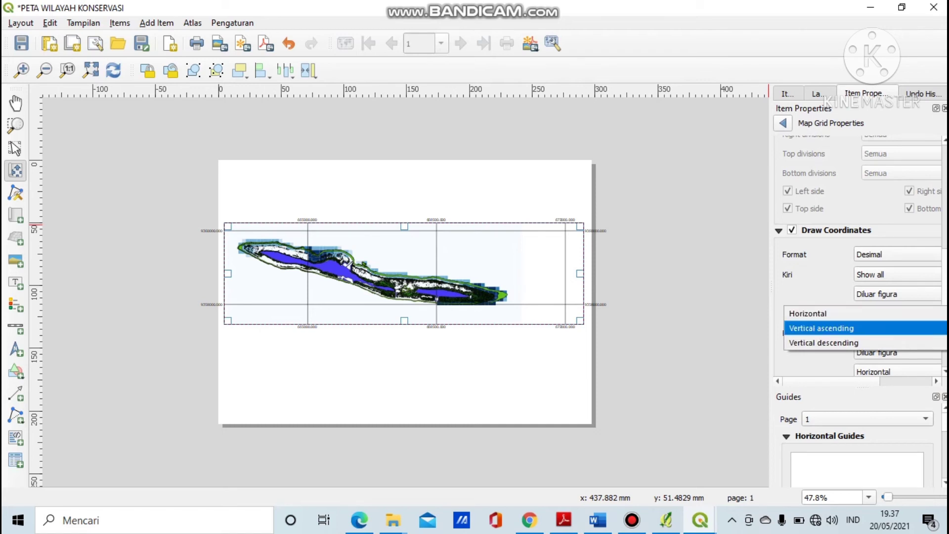
{"action": "key", "text": "Return"}
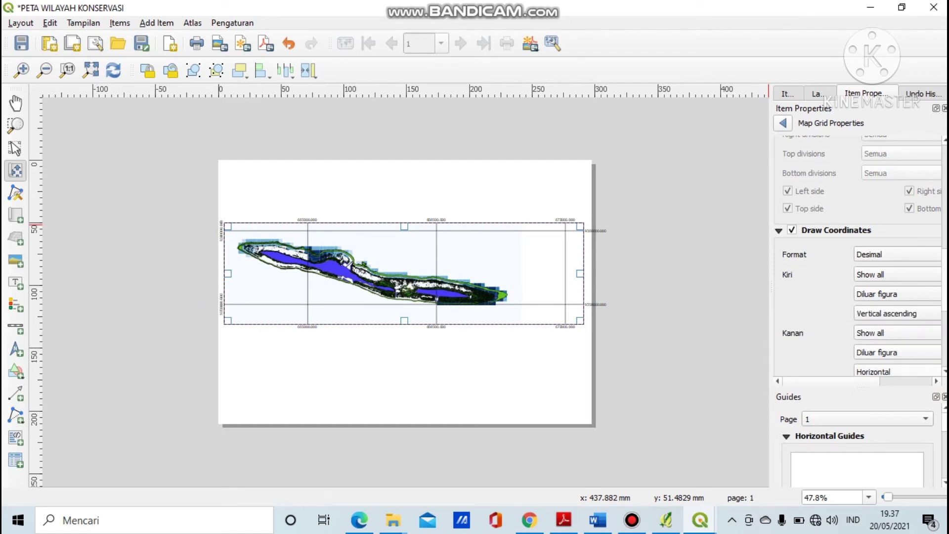
{"action": "left_click", "coordinate": [897, 372]}
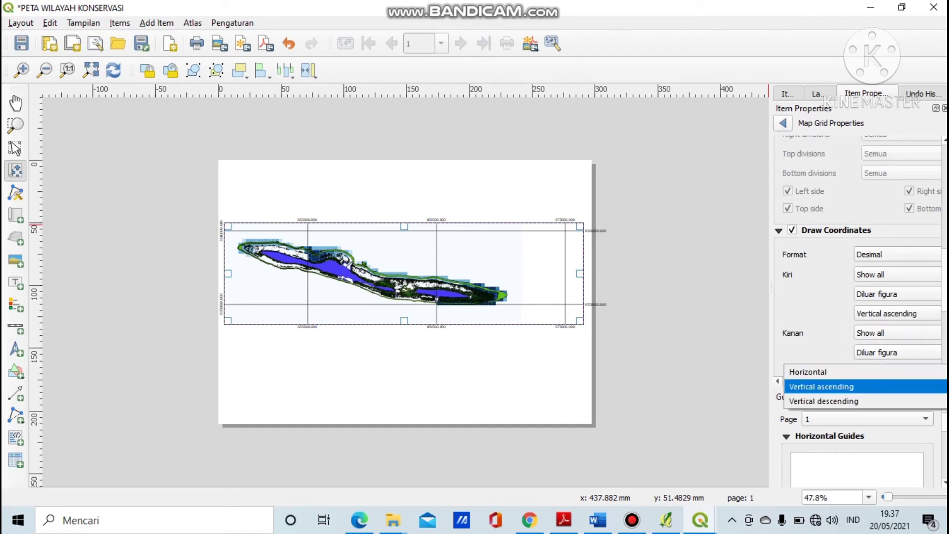
{"action": "key", "text": "Return"}
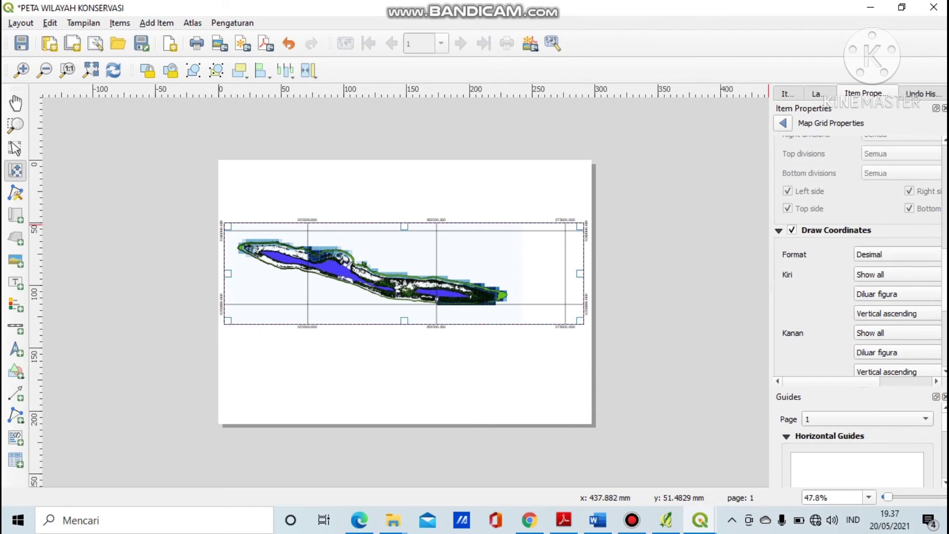
{"action": "scroll", "coordinate": [860, 256], "scroll_direction": "down", "scroll_amount": 5}
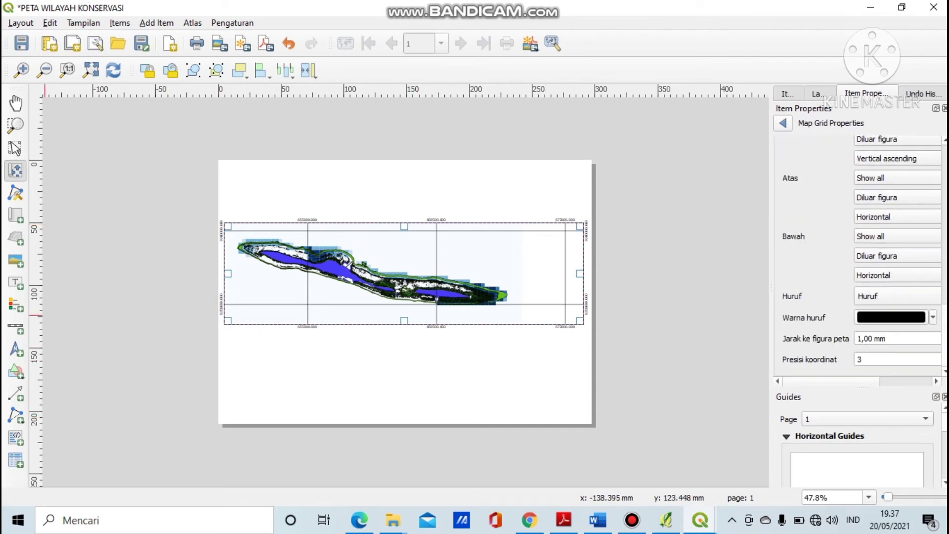
Place a north arrow right of the island and a 0–1500 m scale bar beneath it.
{"action": "left_click", "coordinate": [15, 349]}
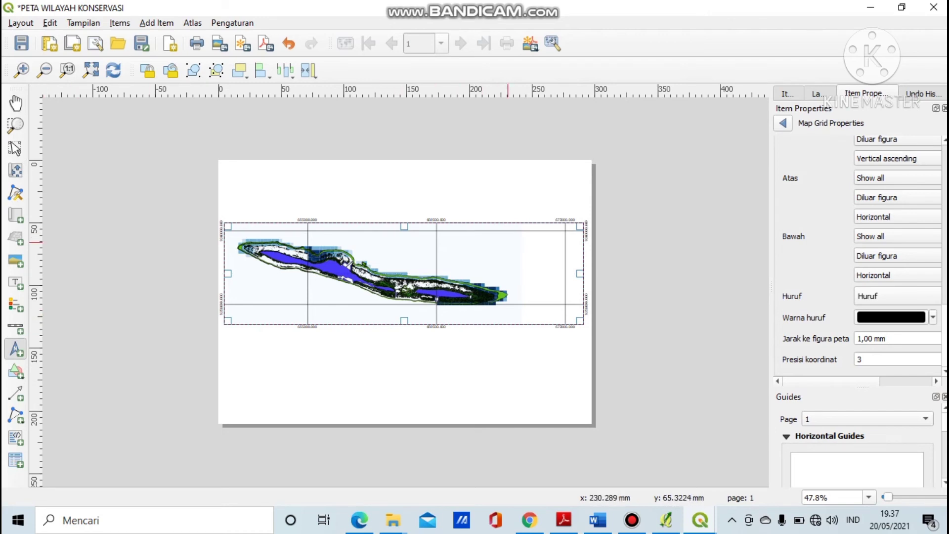
{"action": "left_click_drag", "start_coordinate": [532, 236], "coordinate": [574, 274]}
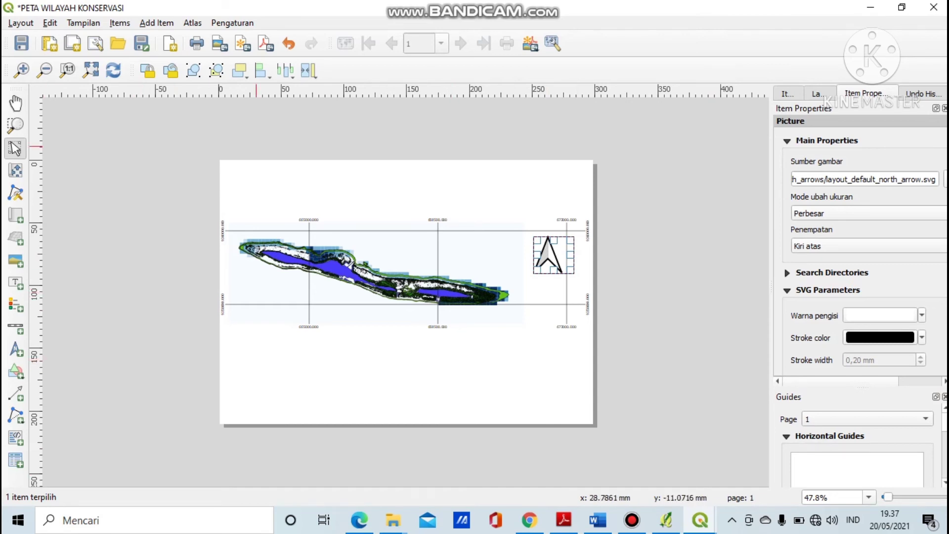
{"action": "left_click", "coordinate": [15, 327]}
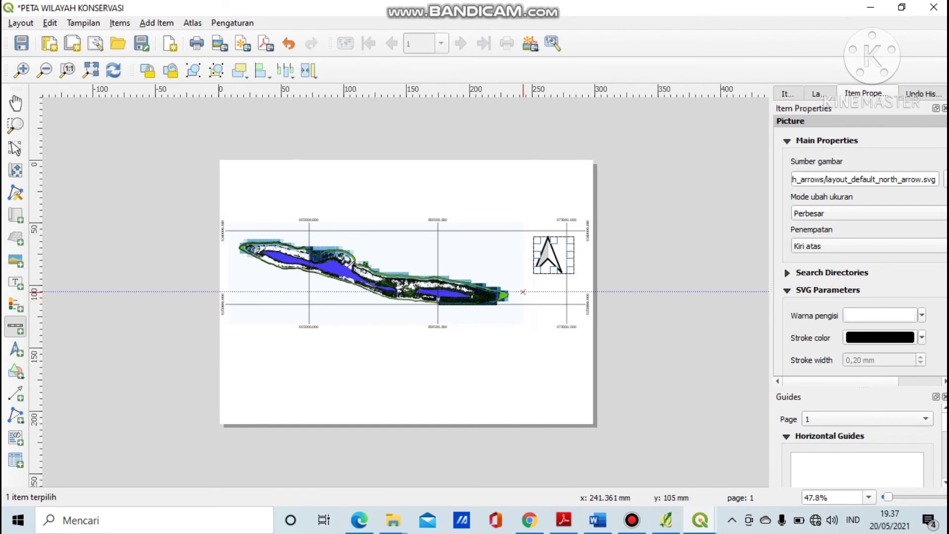
{"action": "left_click_drag", "start_coordinate": [523, 292], "coordinate": [546, 283]}
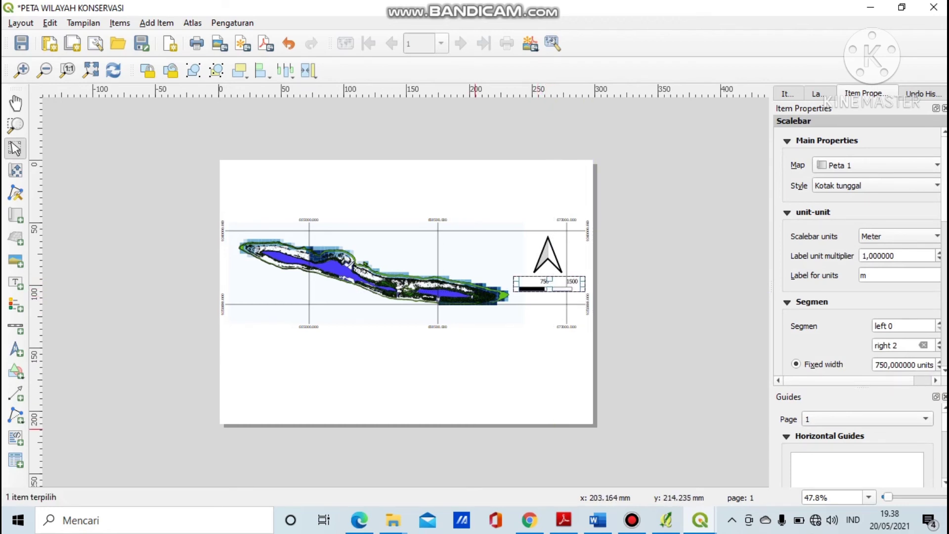
{"action": "left_click", "coordinate": [475, 428]}
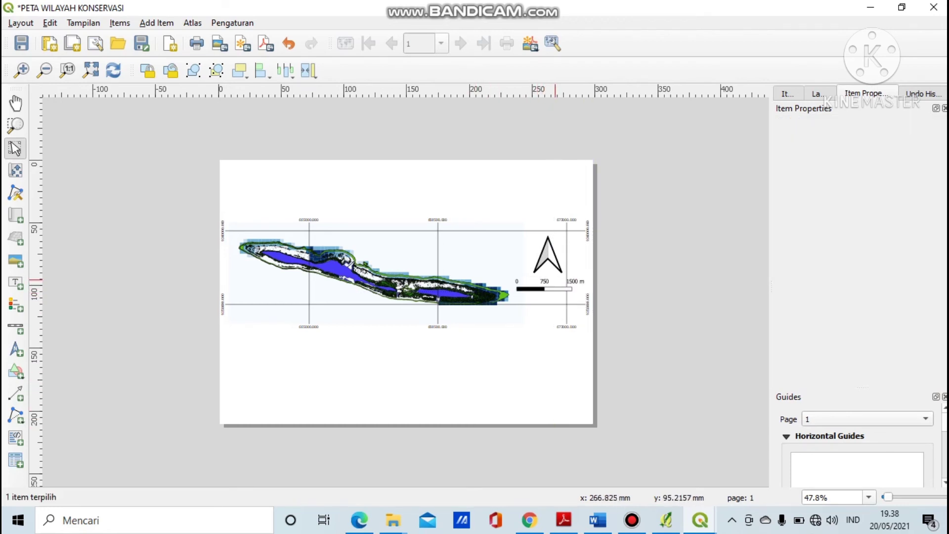
{"action": "left_click", "coordinate": [551, 289]}
{"action": "left_click_drag", "start_coordinate": [550, 281], "coordinate": [561, 283]}
{"action": "left_click", "coordinate": [495, 417]}
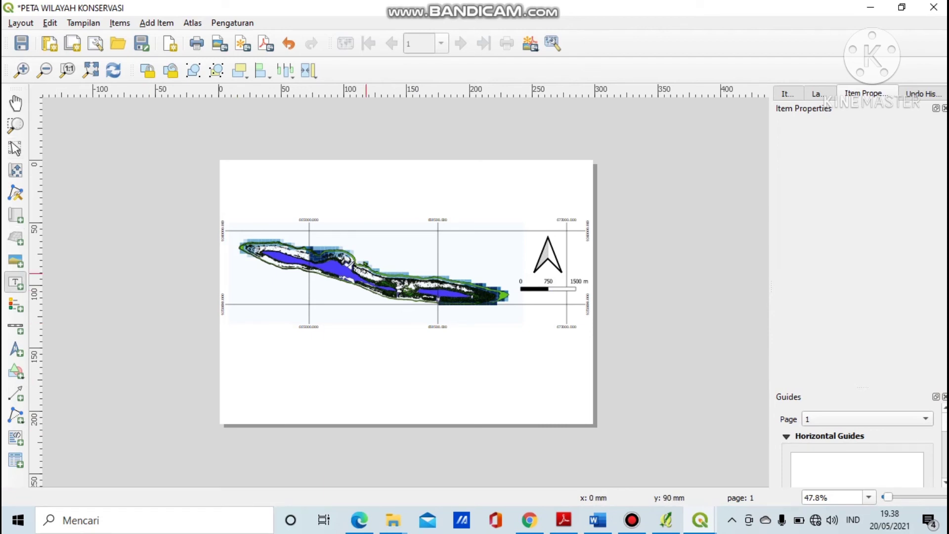
Draw a top title label reading 'PETA WILAYAH KONSERVASI' / 'PULAU TIDUNG, KEPULAUAN SERIBU, DKI JAKARTA'.
{"action": "left_click_drag", "start_coordinate": [238, 172], "coordinate": [579, 209]}
{"action": "left_click_drag", "start_coordinate": [836, 164], "coordinate": [794, 164]}
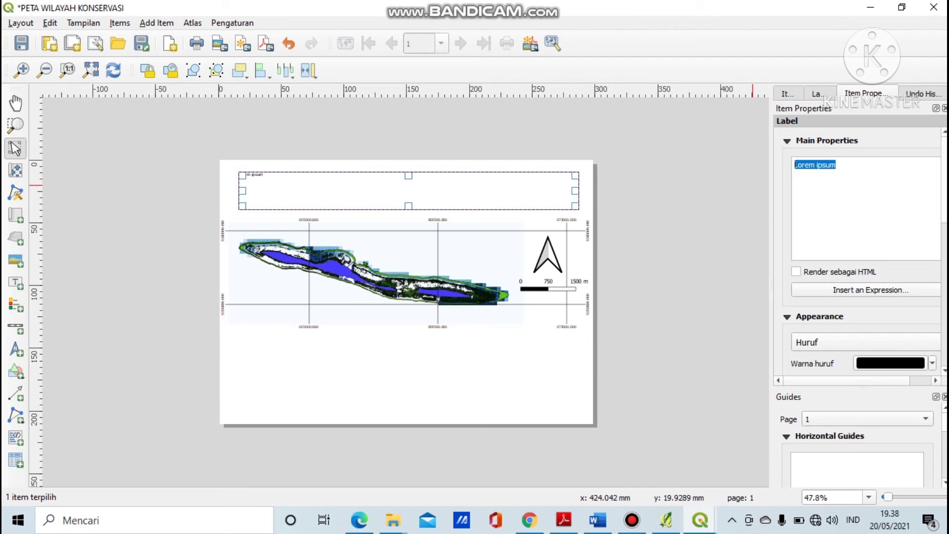
{"action": "type", "text": "PET"}
{"action": "type", "text": "A KO"}
{"action": "type", "text": "WILAYAH KONSE"}
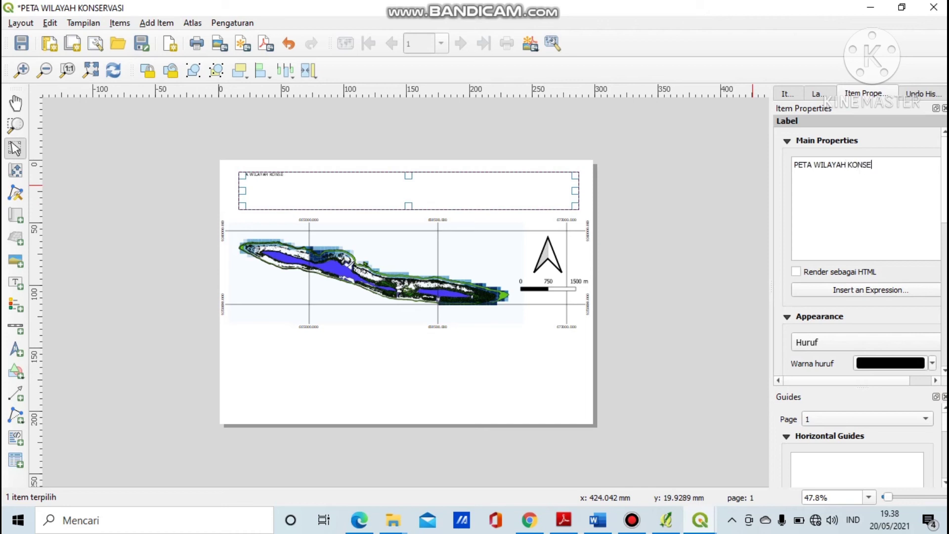
{"action": "type", "text": "RVASO"}
{"action": "type", "text": "I"}
{"action": "key", "text": "Return"}
{"action": "type", "text": "PULAU TIDUNG"}
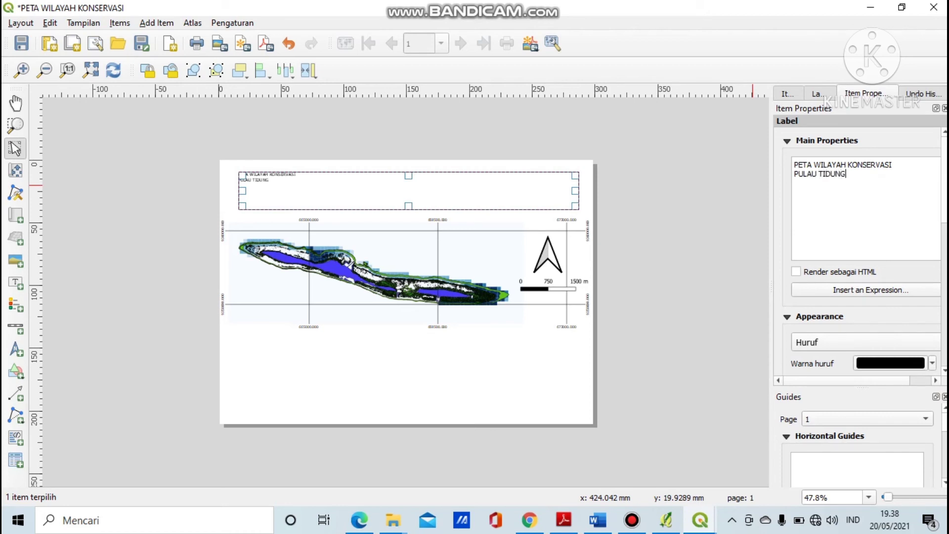
{"action": "type", "text": ", KEPULAUAN SERI"}
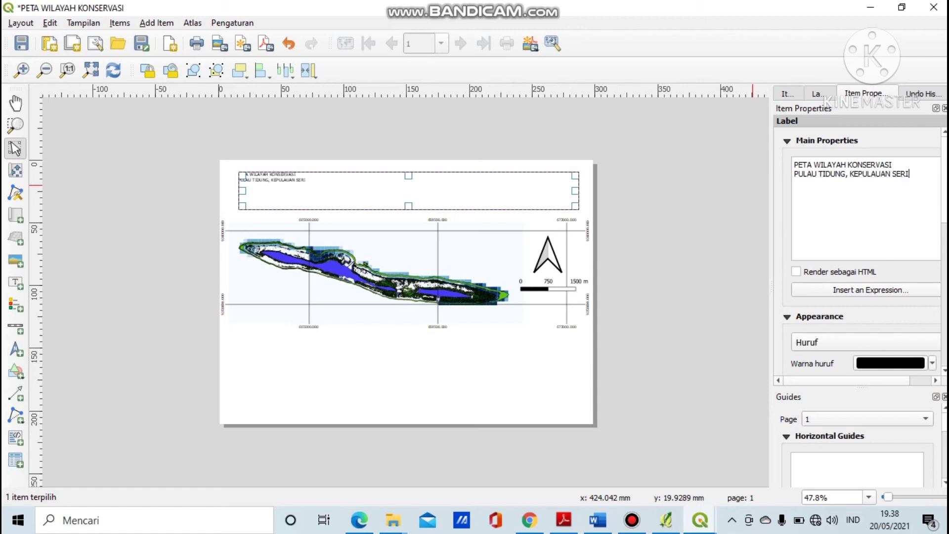
{"action": "type", "text": "BU, DKI JAKARTA"}
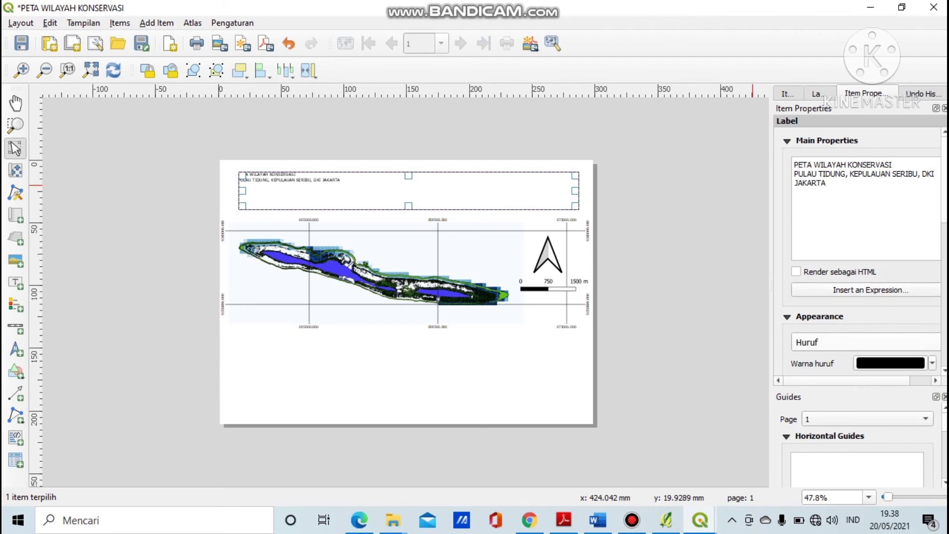
{"action": "left_click", "coordinate": [866, 342]}
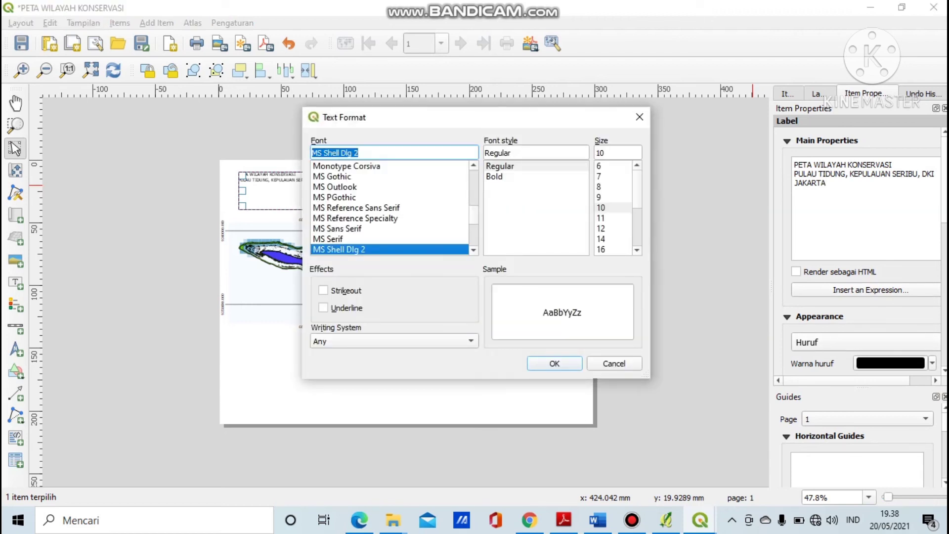
Set the title font size to 28 pt.
{"action": "scroll", "coordinate": [613, 207], "scroll_direction": "down", "scroll_amount": 3}
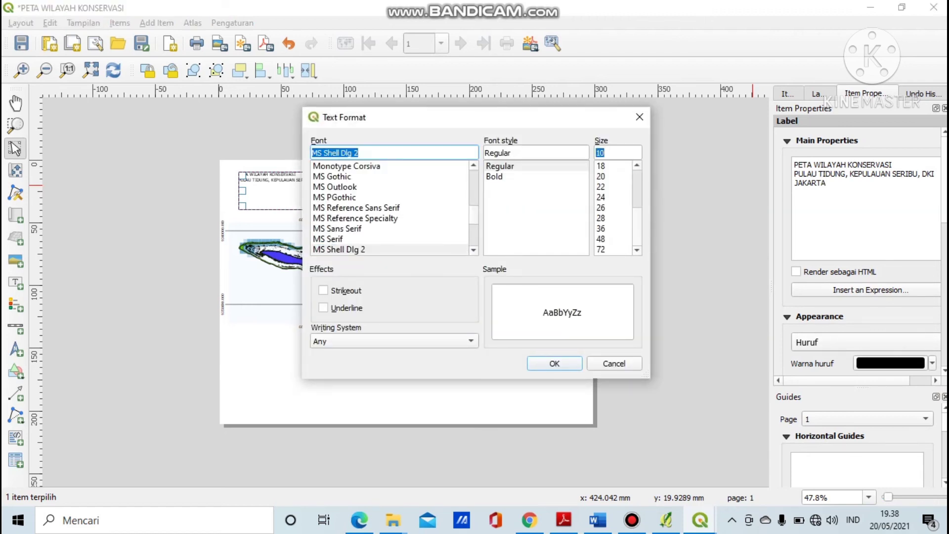
{"action": "left_click", "coordinate": [613, 239]}
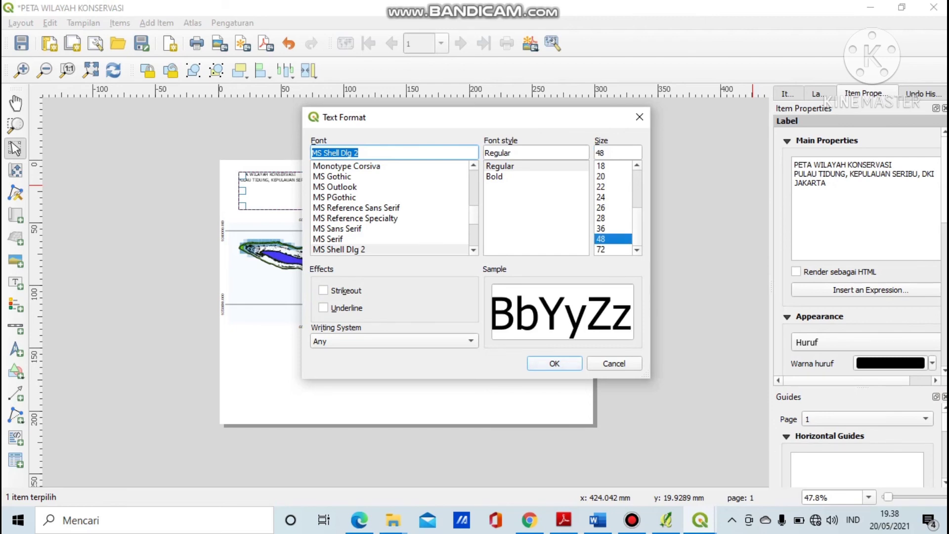
{"action": "left_click", "coordinate": [554, 363]}
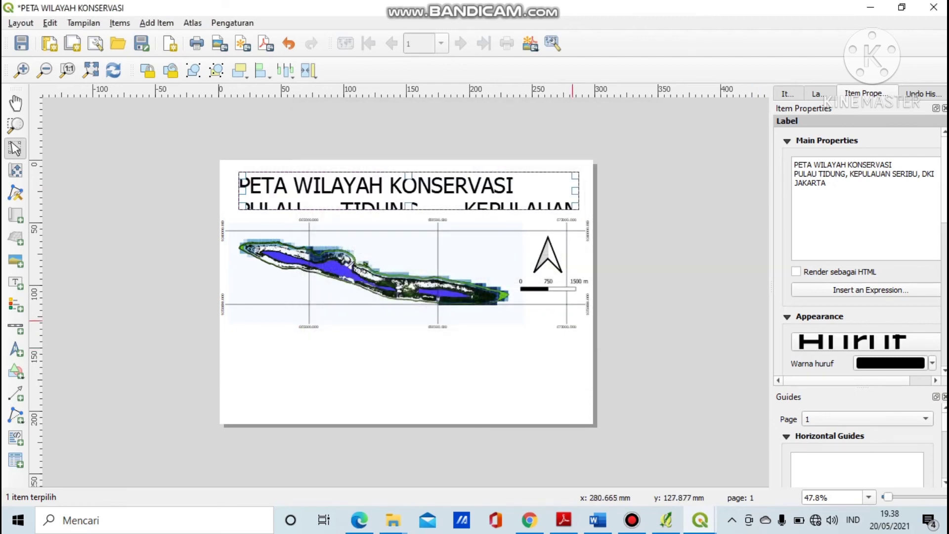
{"action": "left_click", "coordinate": [866, 342]}
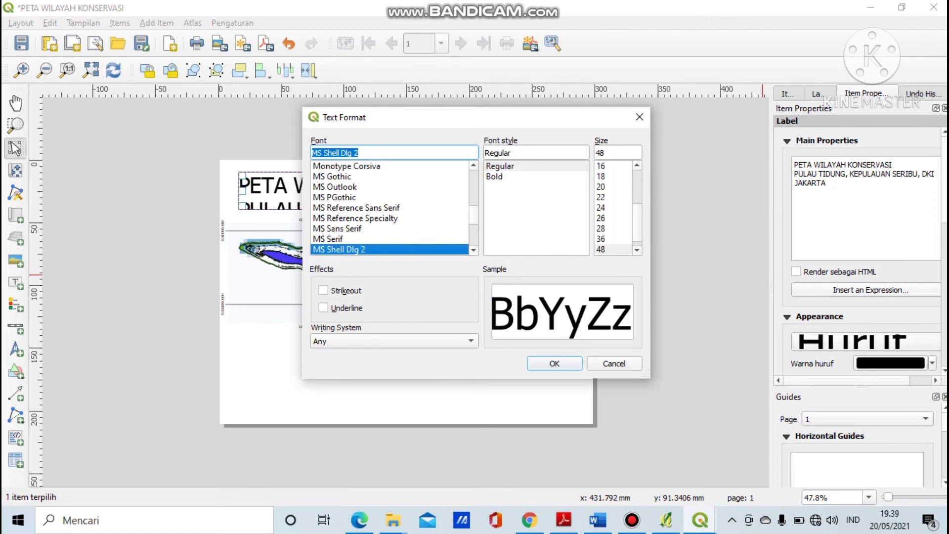
{"action": "left_click", "coordinate": [601, 240]}
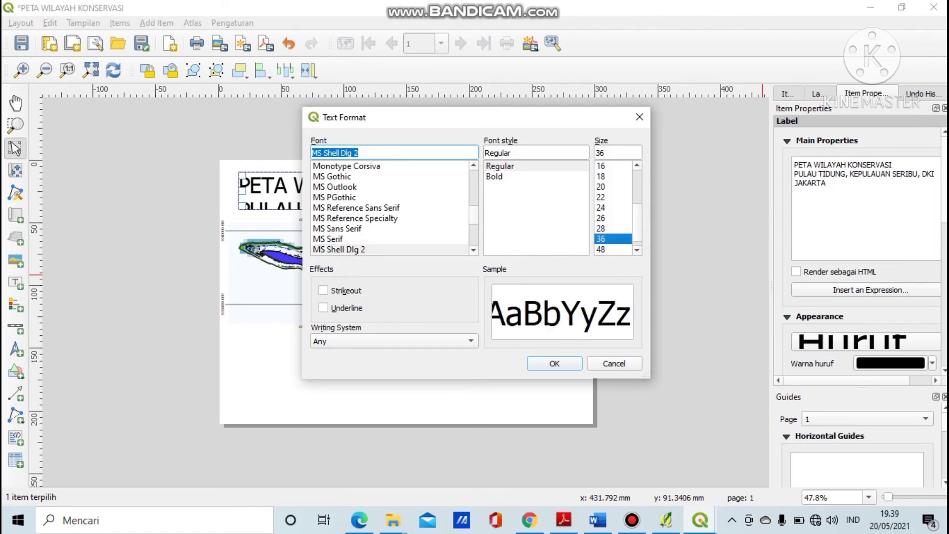
{"action": "left_click", "coordinate": [601, 229]}
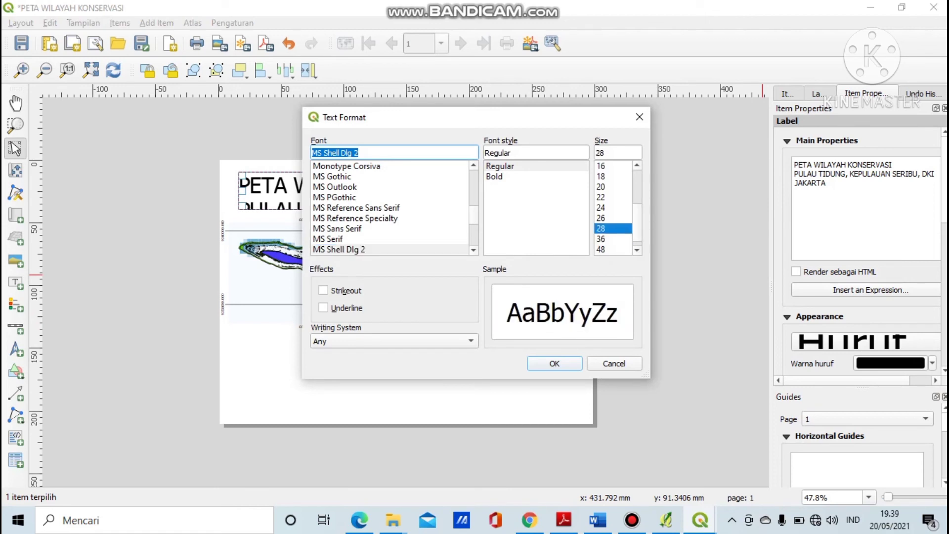
{"action": "left_click", "coordinate": [554, 363]}
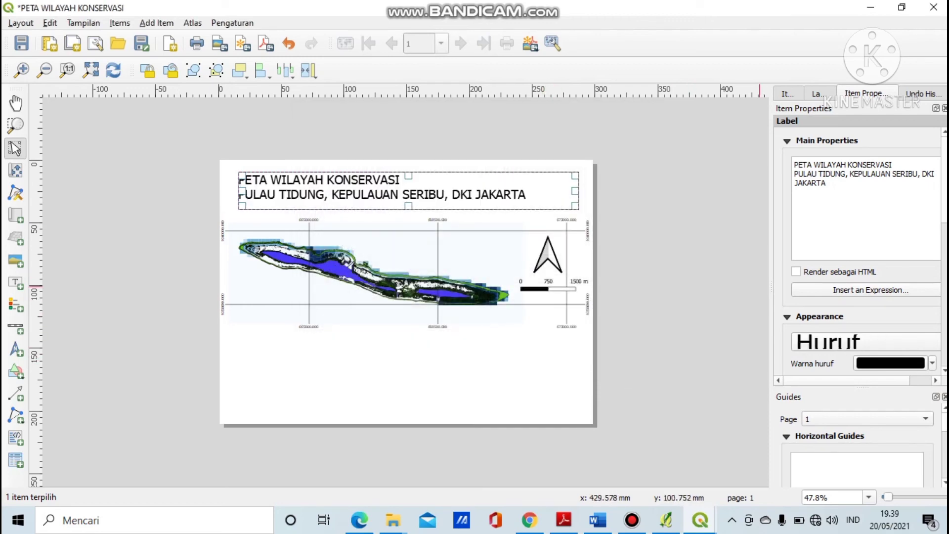
Centre the title text horizontally (Tengah) within its box.
{"action": "scroll", "coordinate": [864, 251], "scroll_direction": "down", "scroll_amount": 8}
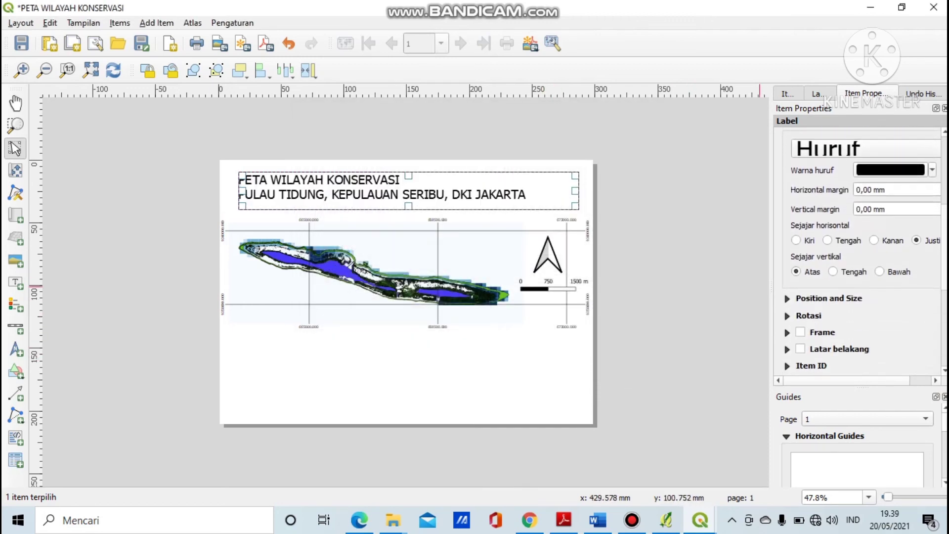
{"action": "left_click", "coordinate": [827, 229]}
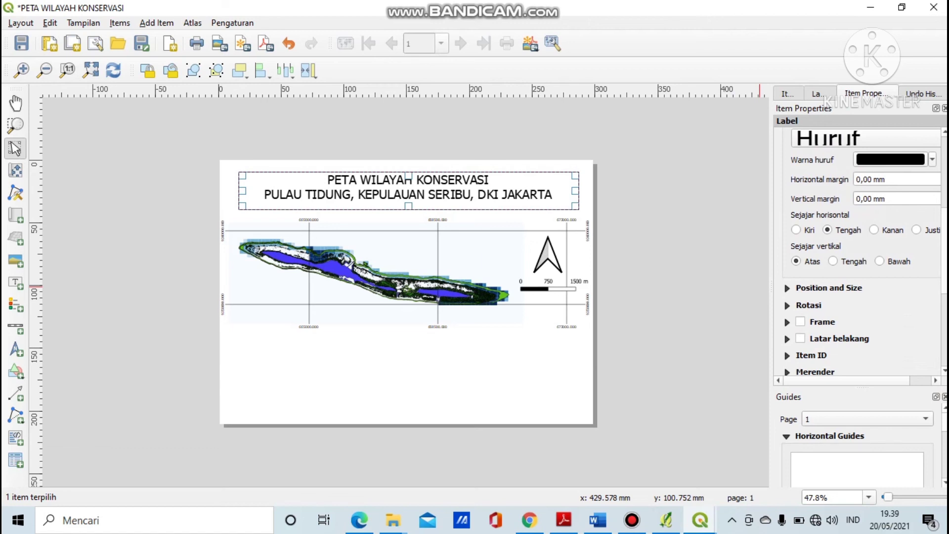
{"action": "scroll", "coordinate": [865, 251], "scroll_direction": "down", "scroll_amount": 6}
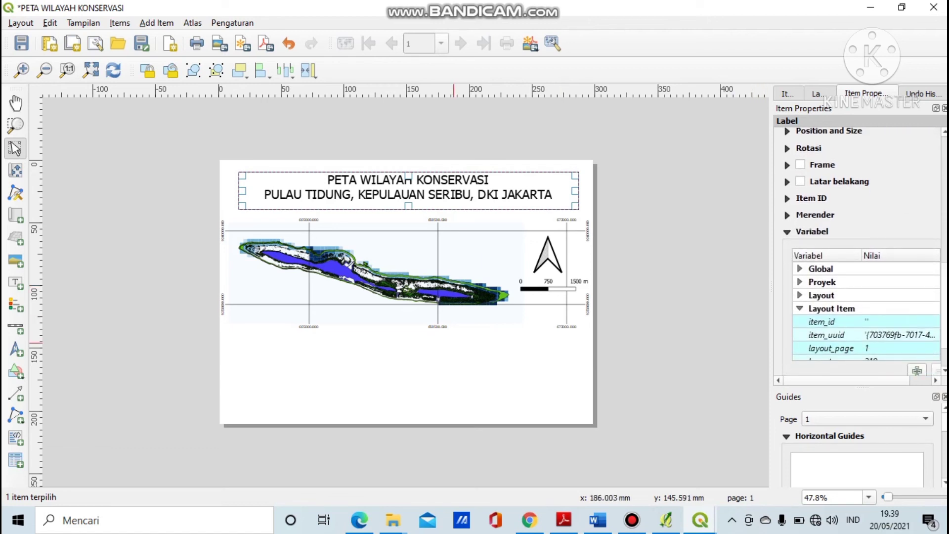
{"action": "left_click", "coordinate": [455, 355]}
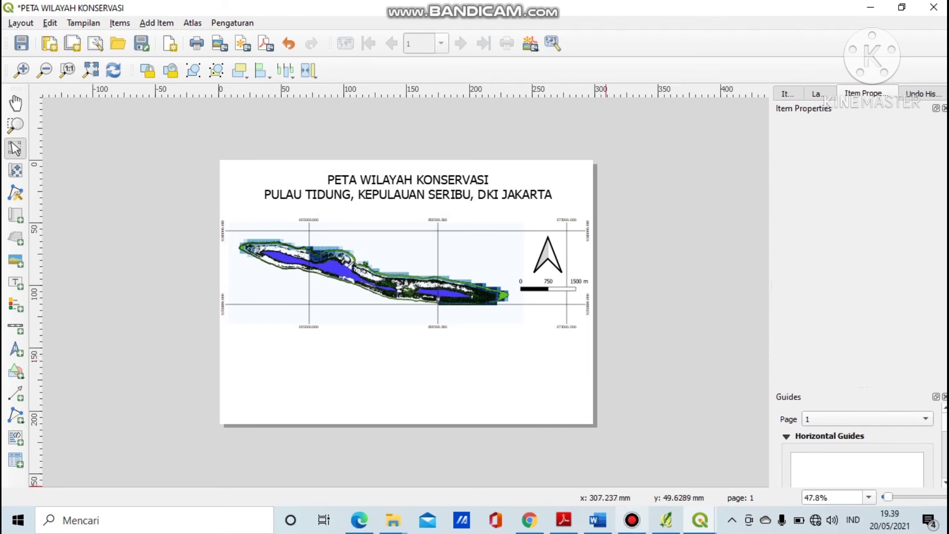
{"action": "left_click", "coordinate": [632, 521]}
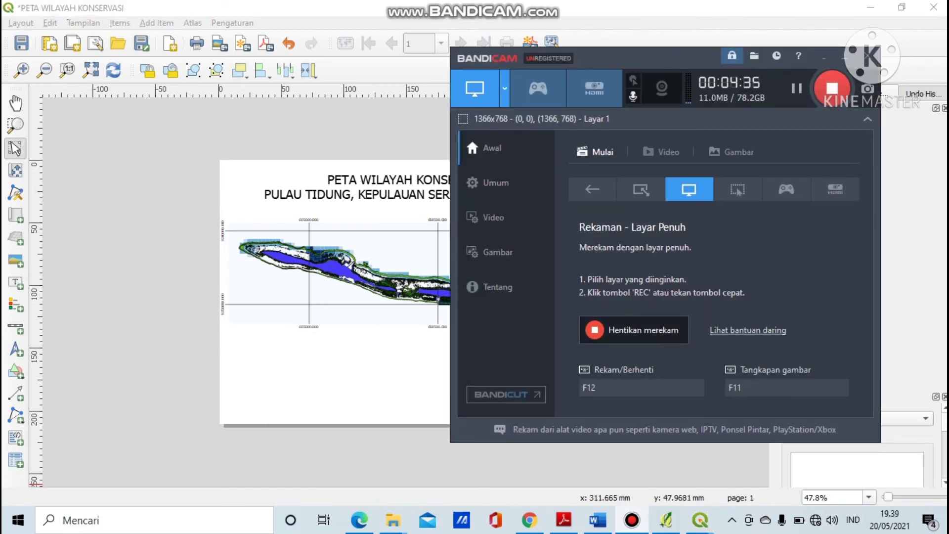
{"action": "left_click", "coordinate": [627, 336]}
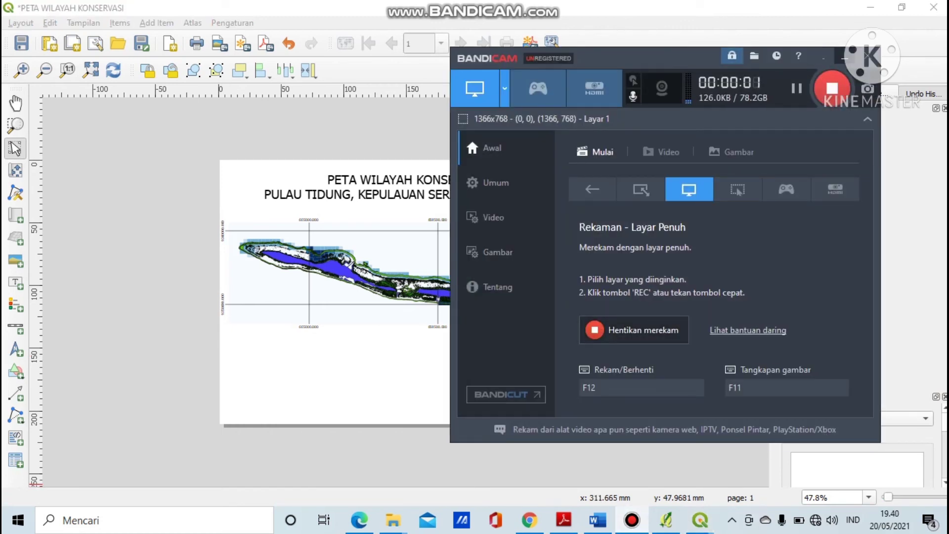
{"action": "left_click", "coordinate": [844, 57]}
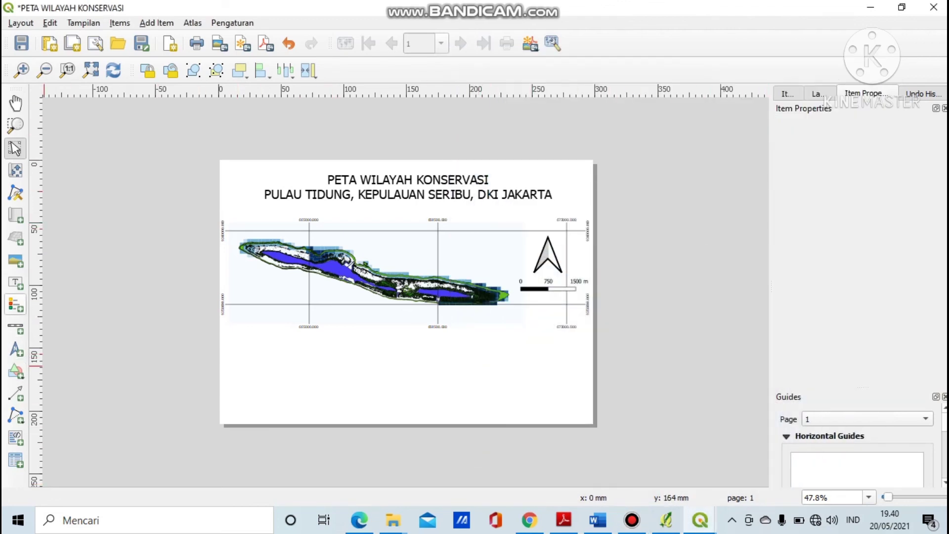
Draw a legend below the map's left side, widen it, and give it a frame.
{"action": "left_click", "coordinate": [15, 304]}
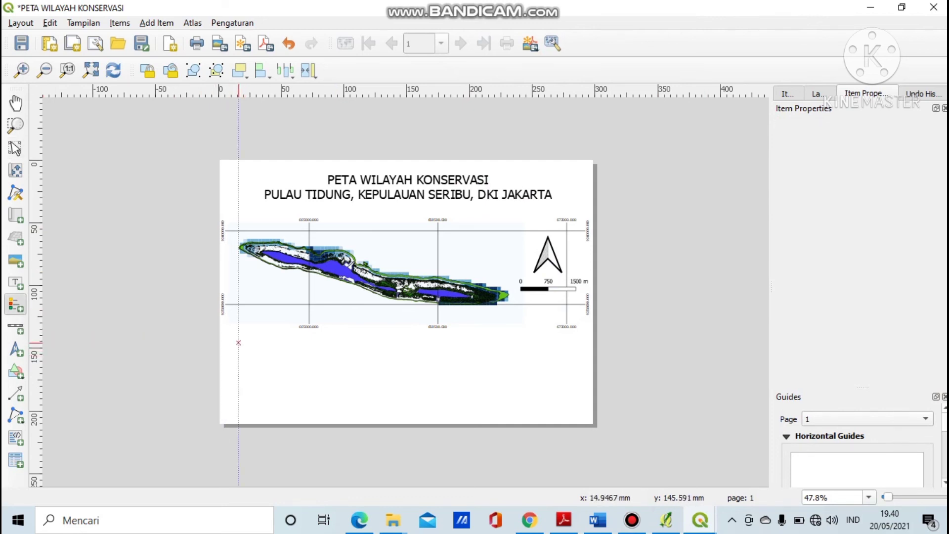
{"action": "left_click_drag", "start_coordinate": [239, 339], "coordinate": [371, 418]}
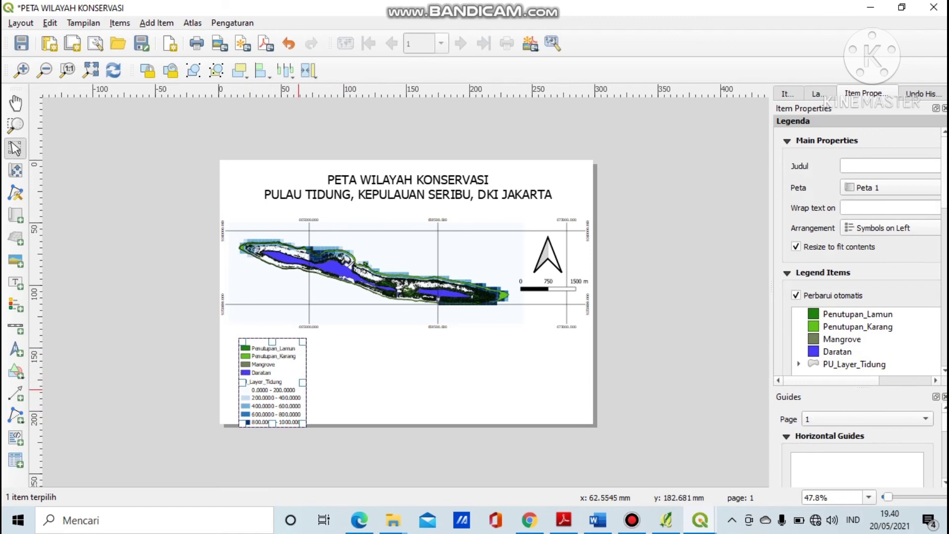
{"action": "mouse_move", "coordinate": [305, 376]}
{"action": "left_mouse_down"}
{"action": "mouse_move", "coordinate": [335, 376]}
{"action": "mouse_move", "coordinate": [305, 378]}
{"action": "left_mouse_up"}
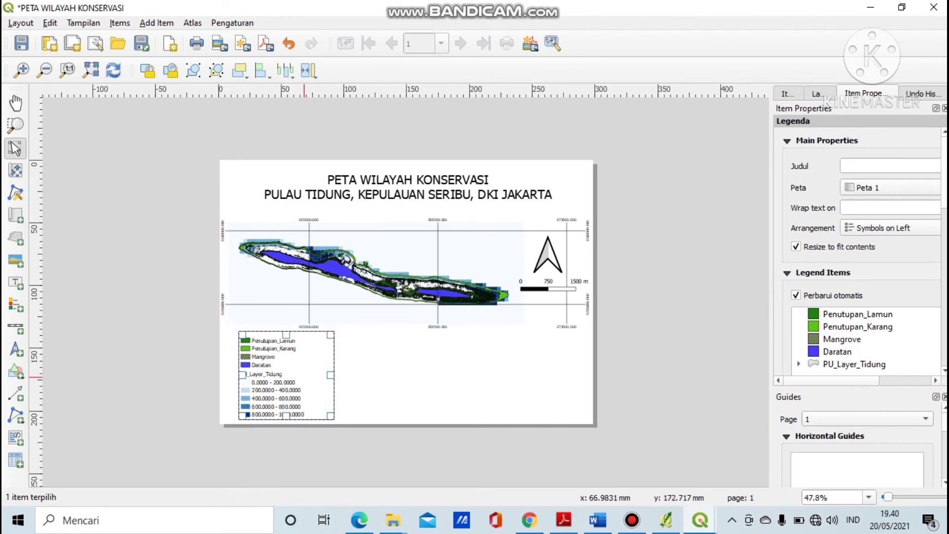
{"action": "left_click", "coordinate": [381, 390]}
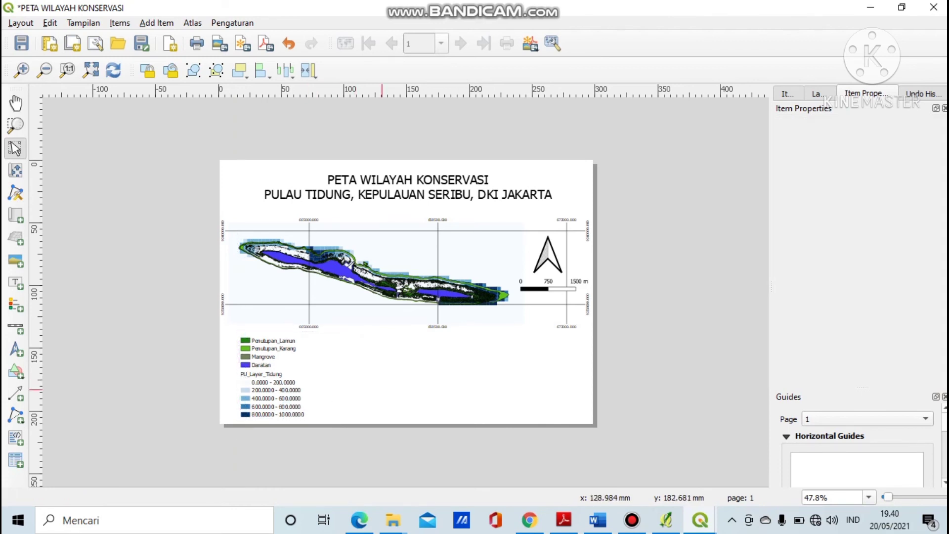
{"action": "left_click", "coordinate": [282, 385]}
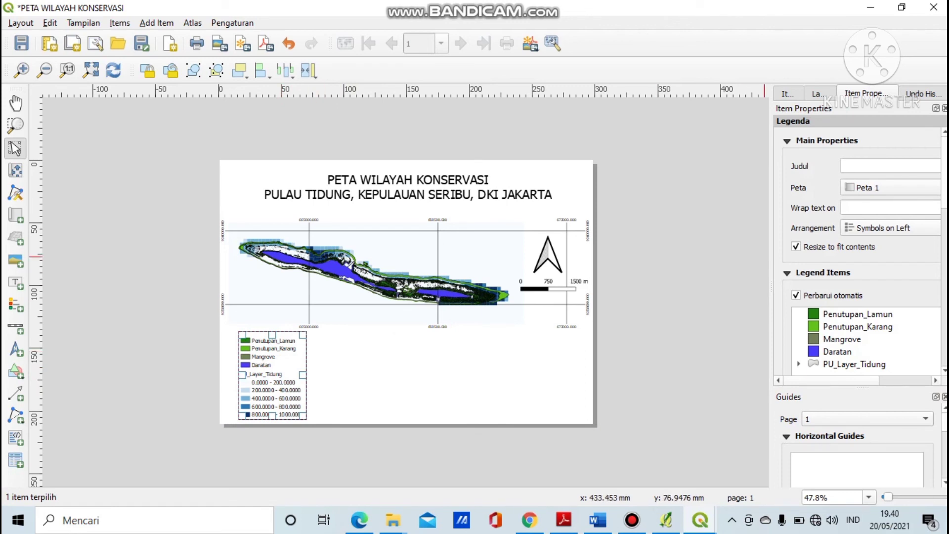
{"action": "scroll", "coordinate": [860, 247], "scroll_direction": "down", "scroll_amount": 10}
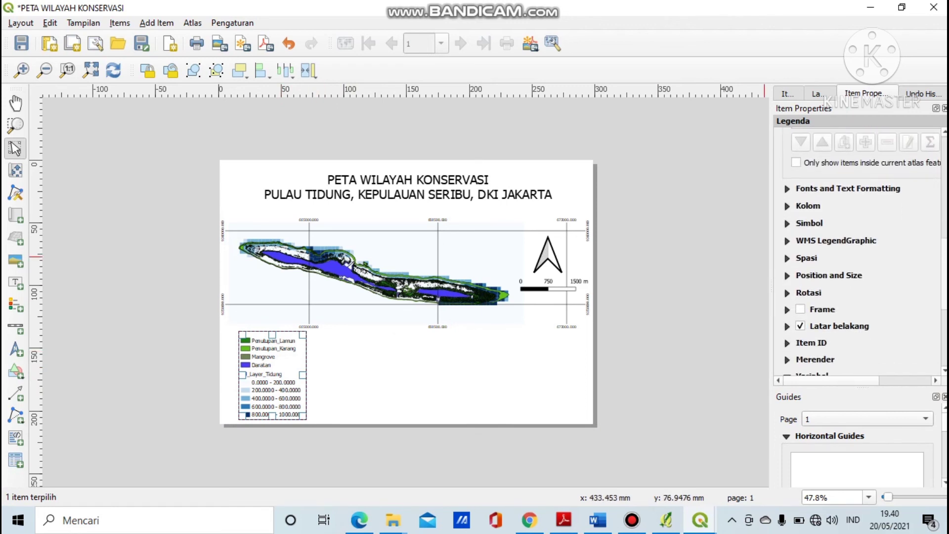
{"action": "scroll", "coordinate": [860, 247], "scroll_direction": "down", "scroll_amount": 3}
{"action": "left_click", "coordinate": [800, 249]}
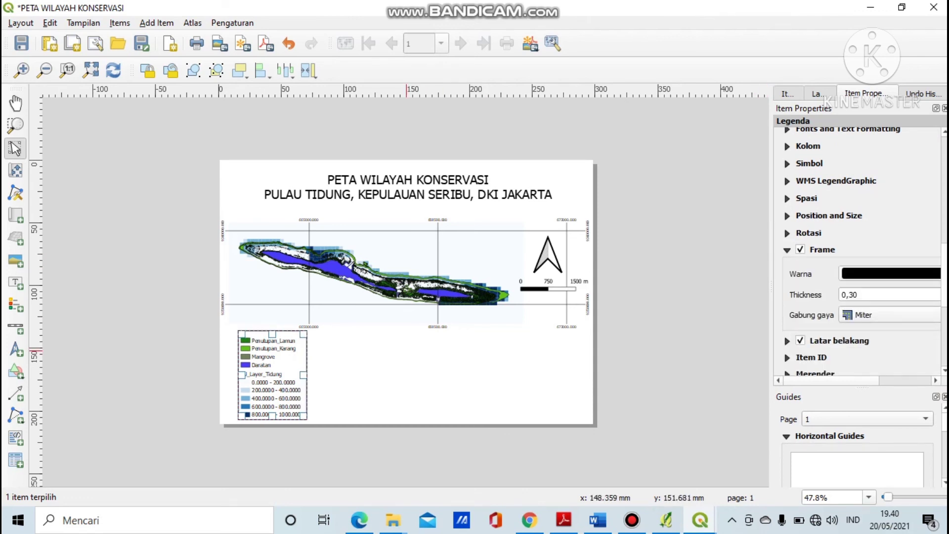
{"action": "left_click", "coordinate": [401, 351]}
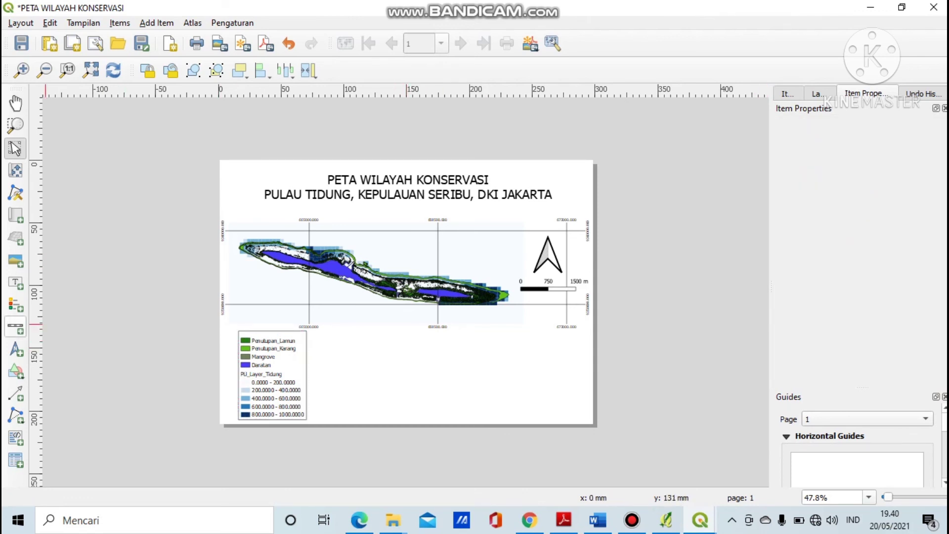
Add a lower-right label reading 'Kartografer :' with the cartographer's name and student number.
{"action": "left_click", "coordinate": [15, 283]}
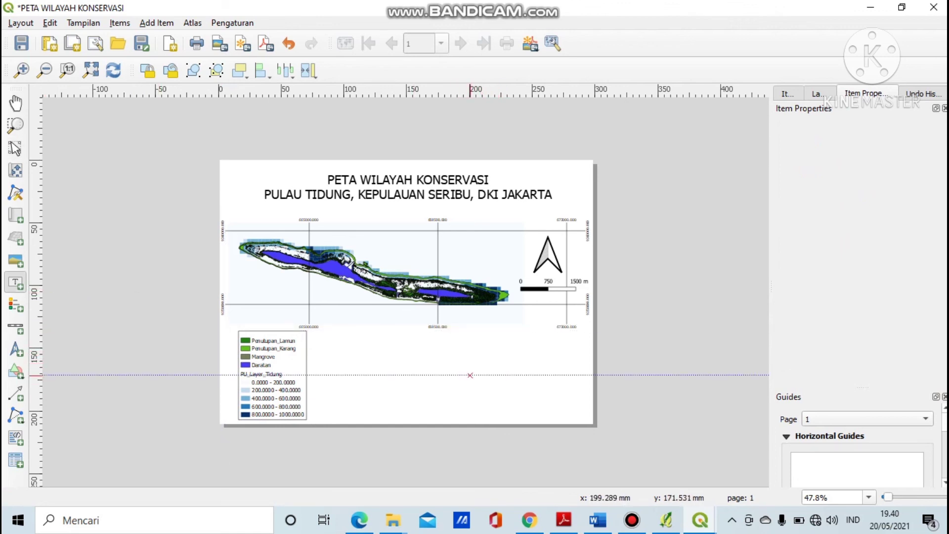
{"action": "left_click_drag", "start_coordinate": [474, 363], "coordinate": [579, 415]}
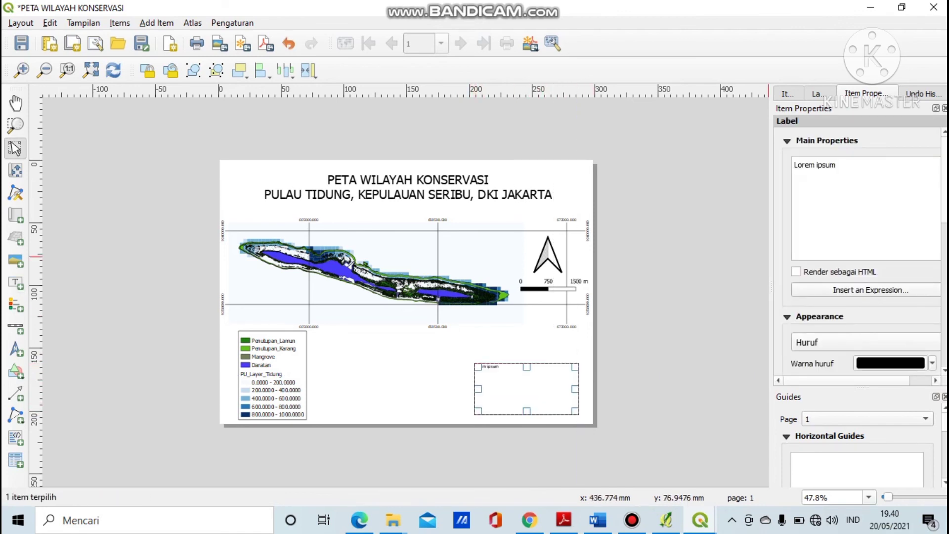
{"action": "left_click_drag", "start_coordinate": [834, 164], "coordinate": [794, 165]}
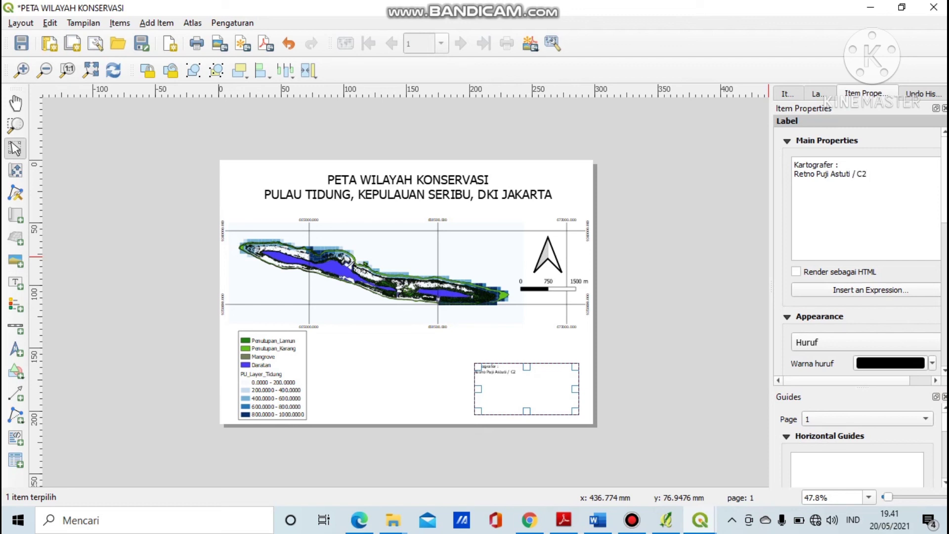
{"action": "key", "text": "BackSpace"}
{"action": "key", "text": "BackSpace"}
{"action": "key", "text": "BackSpace"}
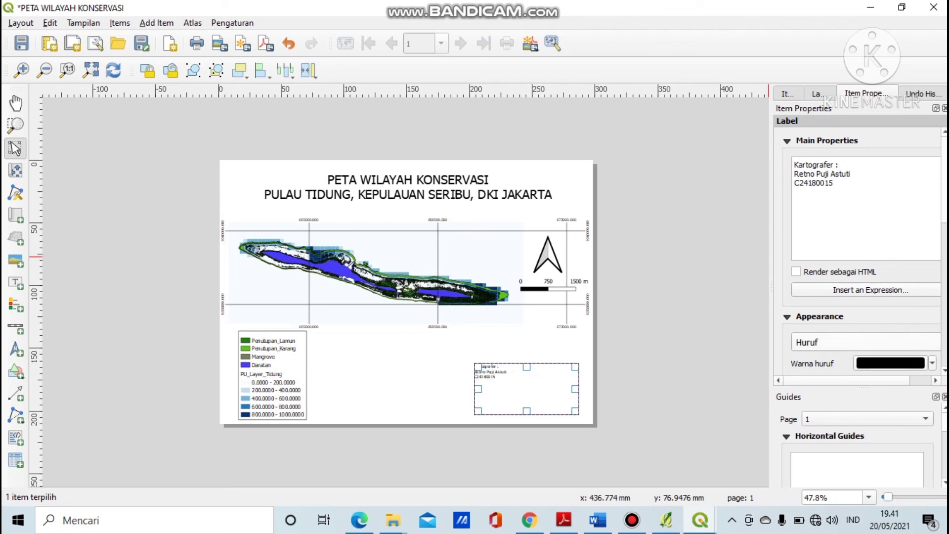
Set the label font to 16, centre its text, shorten its box and shift it down-right.
{"action": "left_click", "coordinate": [865, 342]}
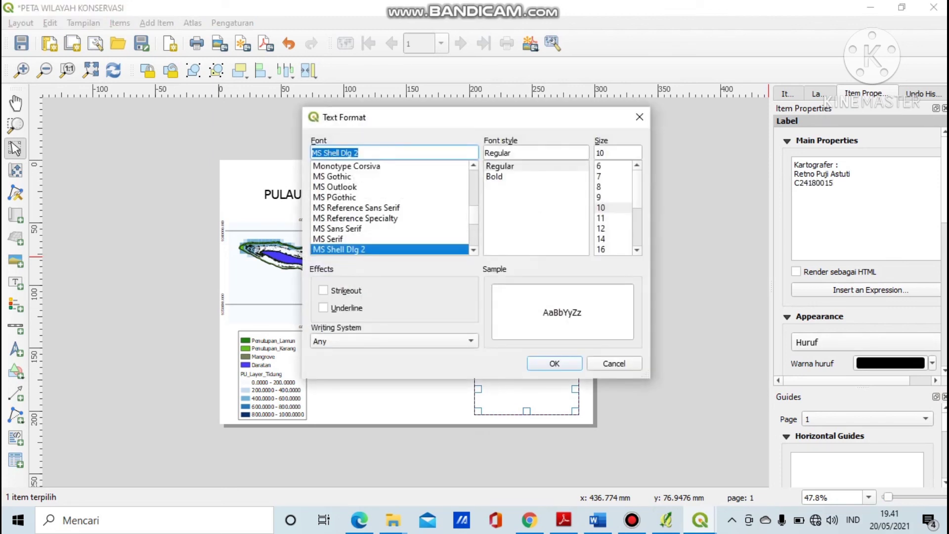
{"action": "left_click", "coordinate": [601, 249]}
{"action": "key", "text": "Return"}
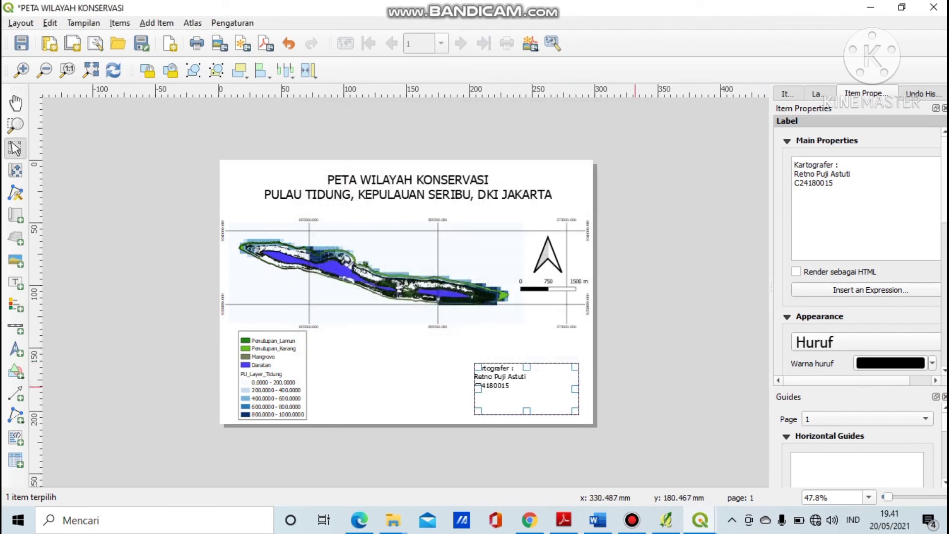
{"action": "scroll", "coordinate": [860, 247], "scroll_direction": "down", "scroll_amount": 5}
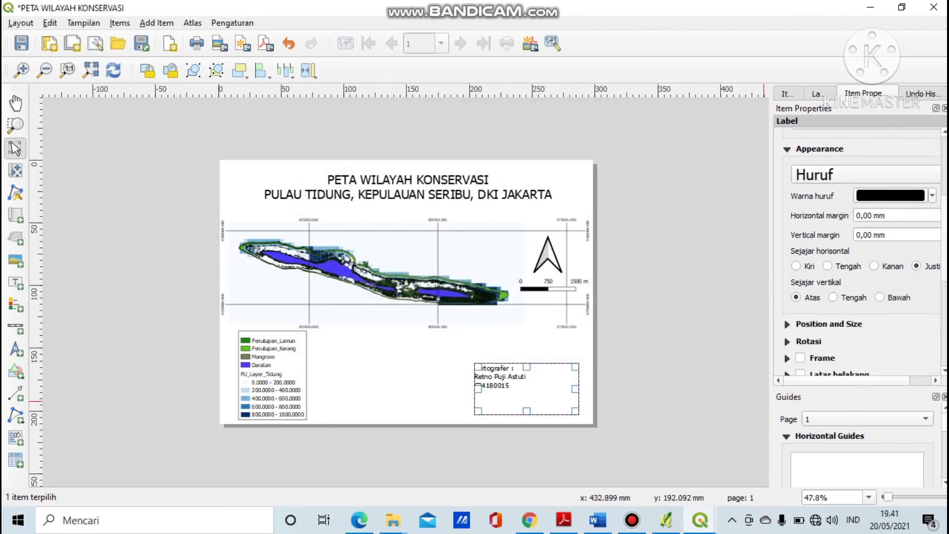
{"action": "left_click", "coordinate": [827, 228]}
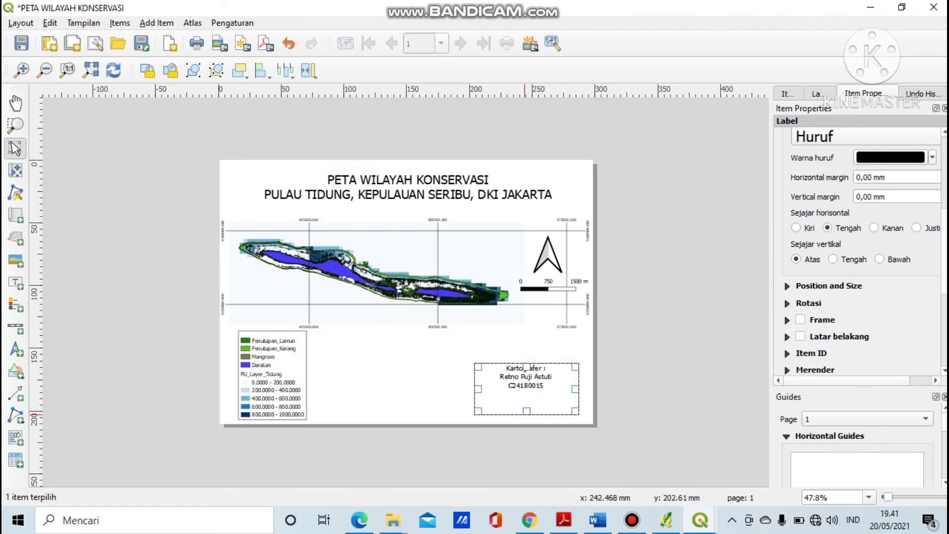
{"action": "left_click_drag", "start_coordinate": [527, 413], "coordinate": [532, 390]}
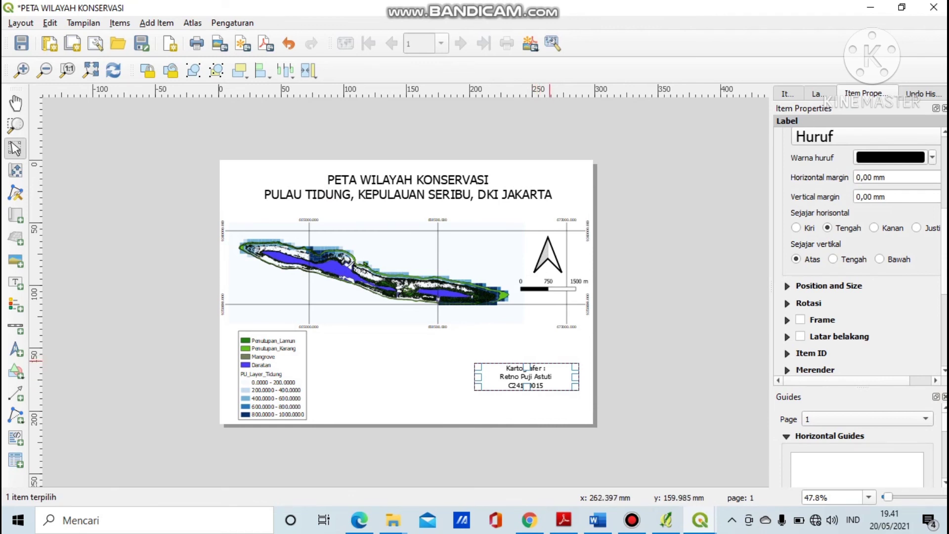
{"action": "mouse_move", "coordinate": [519, 376]}
{"action": "left_mouse_down"}
{"action": "mouse_move", "coordinate": [529, 411]}
{"action": "mouse_move", "coordinate": [520, 391]}
{"action": "left_mouse_up"}
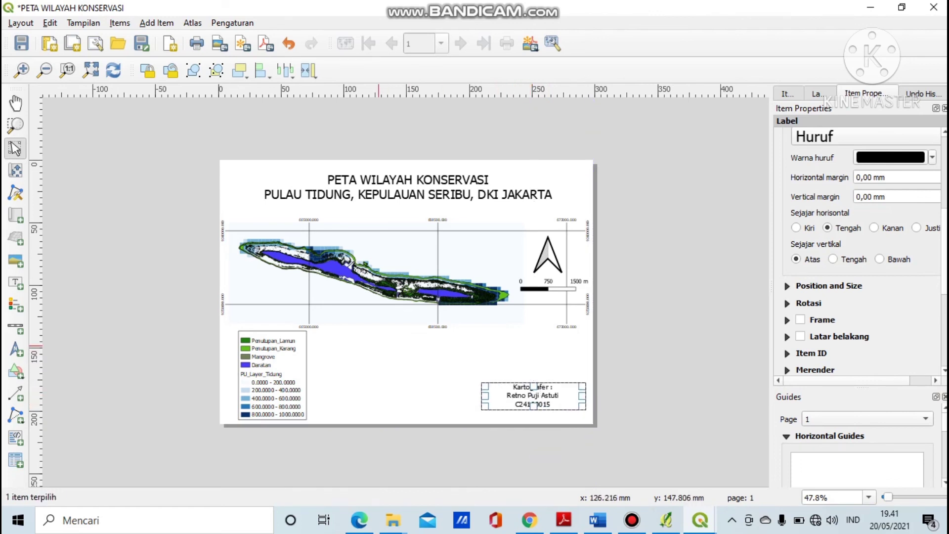
{"action": "left_click", "coordinate": [373, 351]}
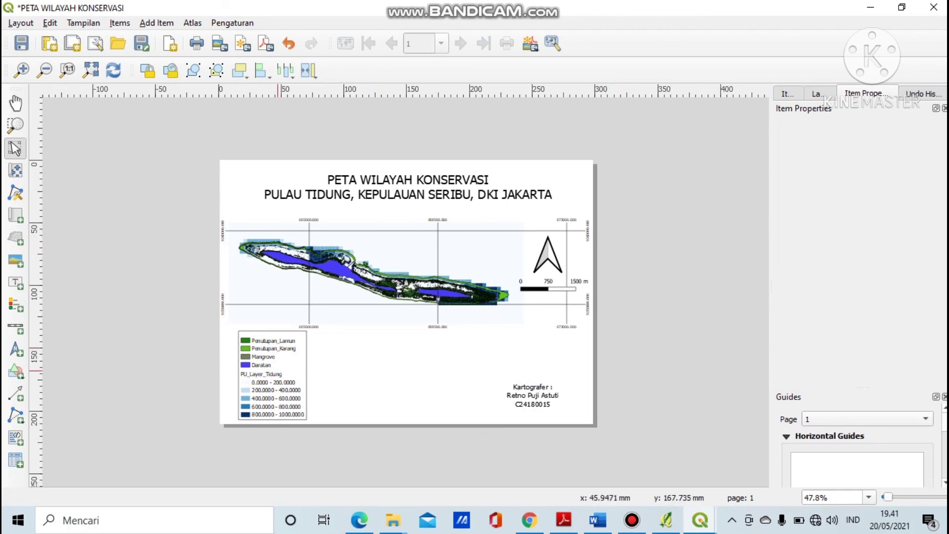
Draw an inset map frame below the main map and lock Peta 1's layers.
{"action": "left_click", "coordinate": [15, 215]}
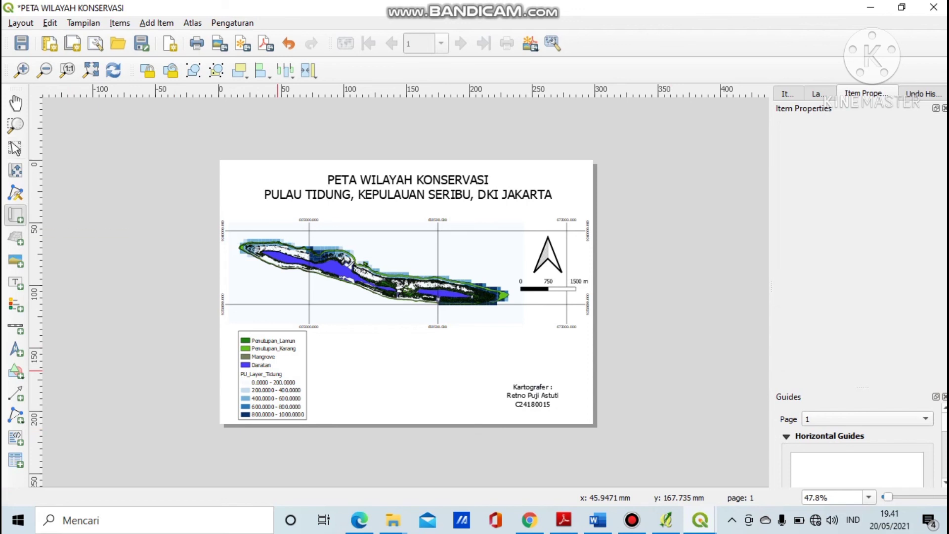
{"action": "left_click_drag", "start_coordinate": [329, 358], "coordinate": [476, 410]}
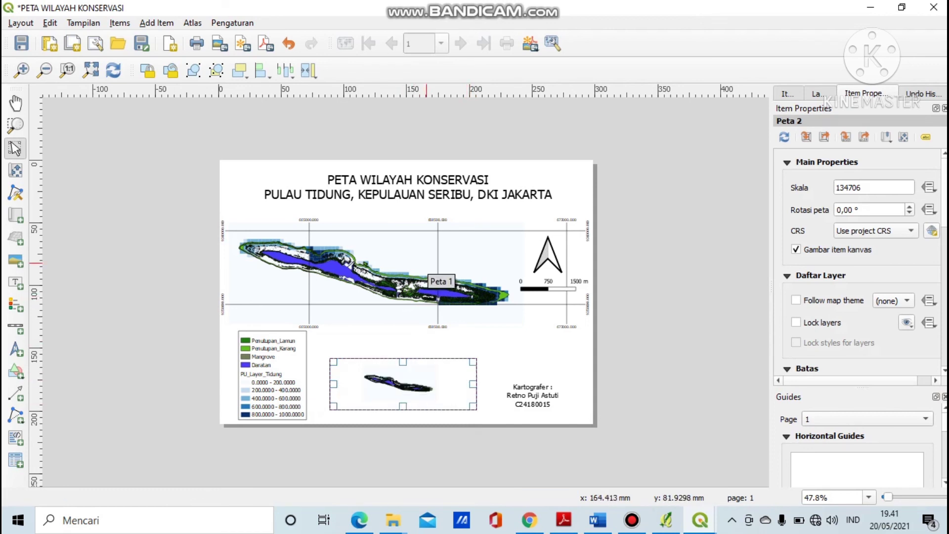
{"action": "left_click", "coordinate": [435, 289]}
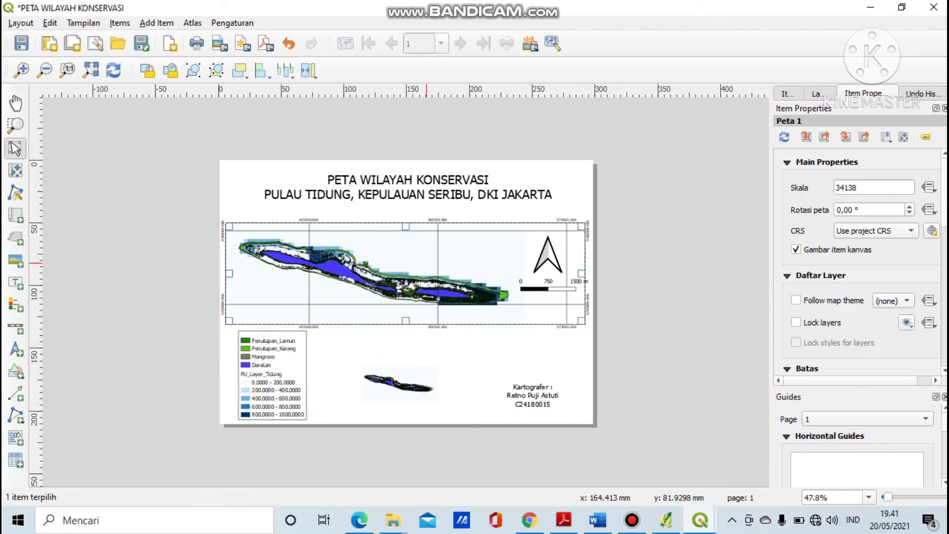
{"action": "left_click", "coordinate": [796, 322]}
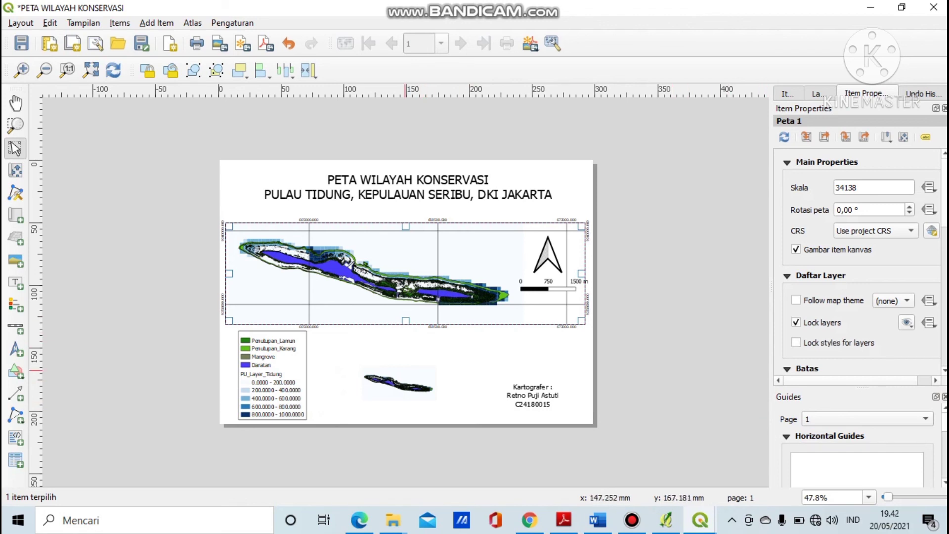
{"action": "left_click", "coordinate": [405, 370]}
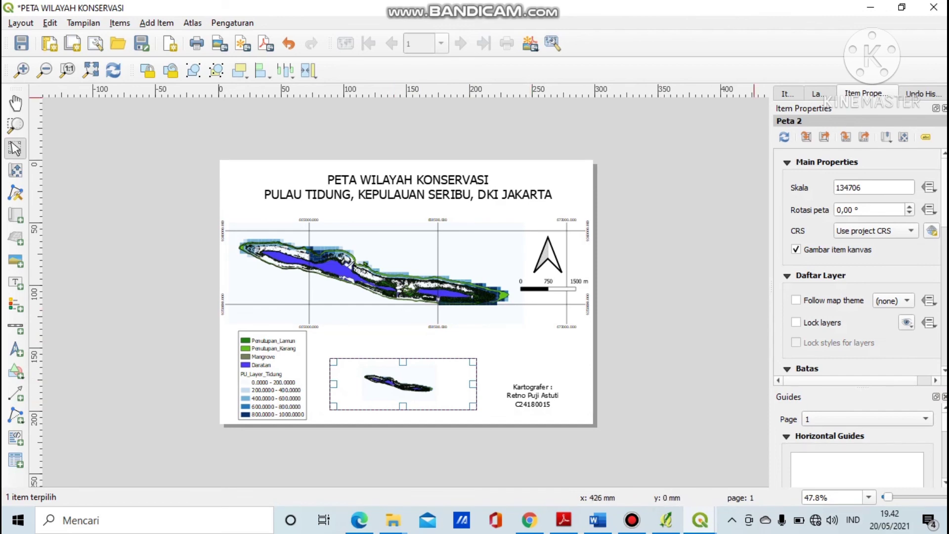
{"action": "left_click", "coordinate": [871, 7]}
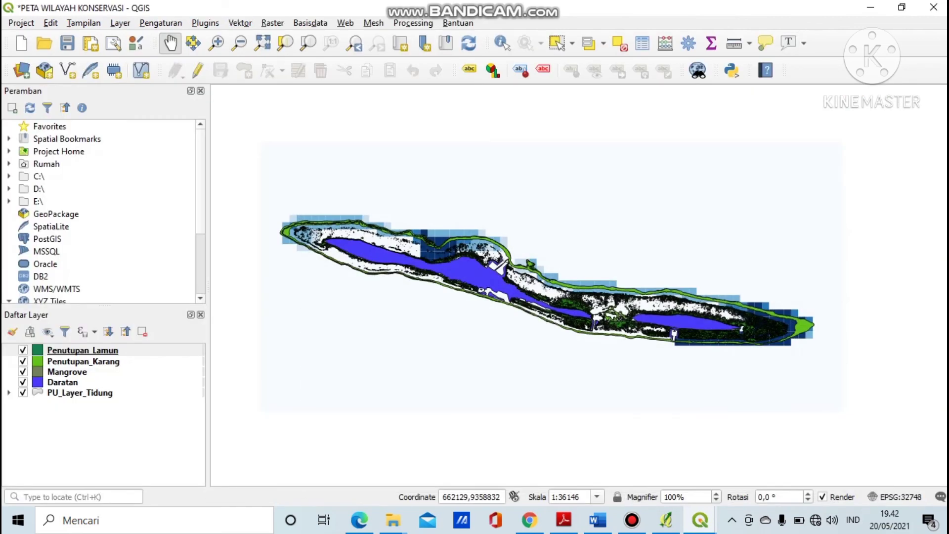
Drag OpenStreetMap from XYZ Tiles into the Layers panel, then go back to the layout.
{"action": "scroll", "coordinate": [104, 213], "scroll_direction": "down", "scroll_amount": 2}
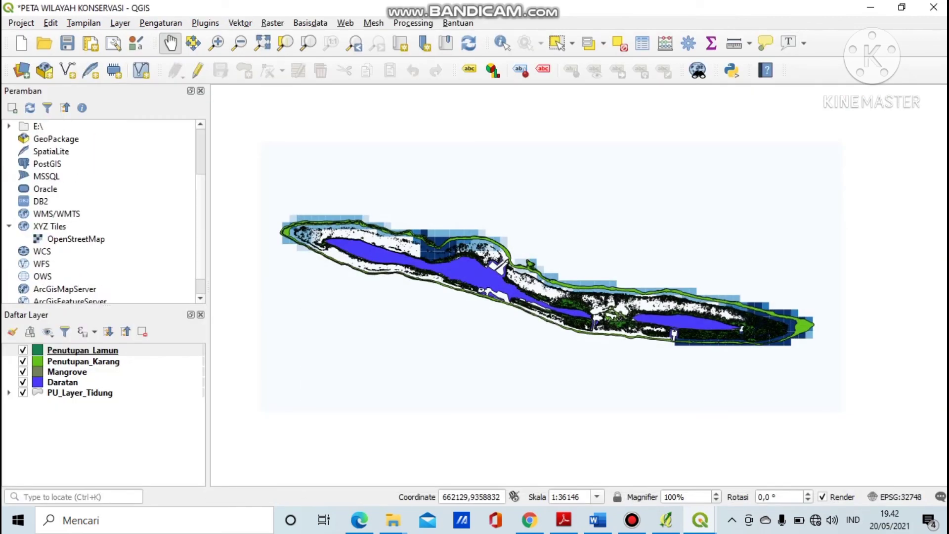
{"action": "left_click", "coordinate": [76, 239]}
{"action": "left_click_drag", "start_coordinate": [76, 239], "coordinate": [68, 401]}
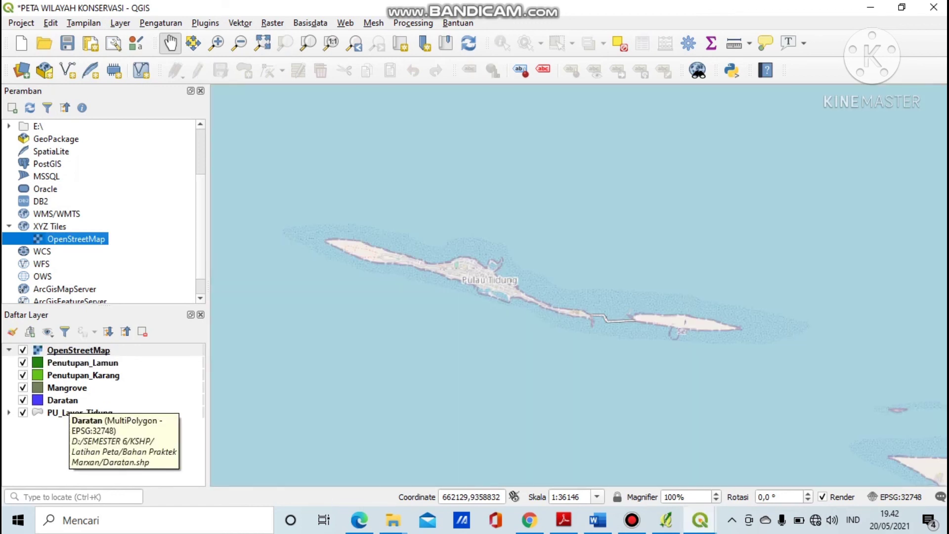
{"action": "mouse_move", "coordinate": [700, 520]}
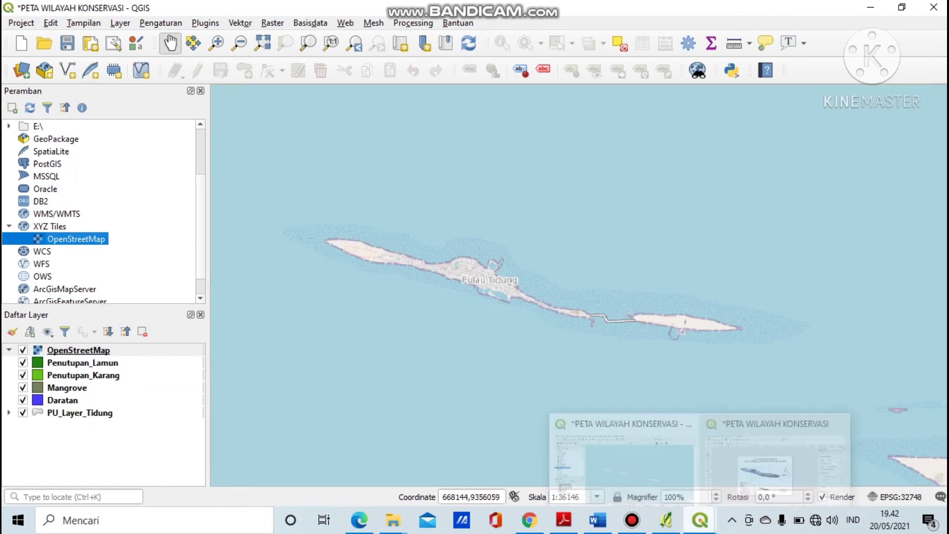
{"action": "left_click", "coordinate": [776, 459]}
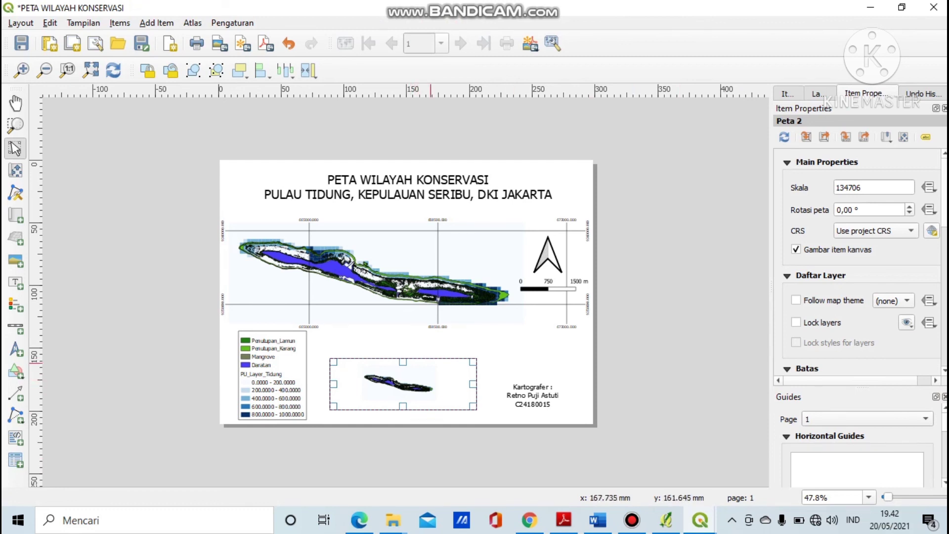
Reselect the inset map so it redraws as an OpenStreetMap overview at scale 184110.
{"action": "left_click", "coordinate": [488, 260]}
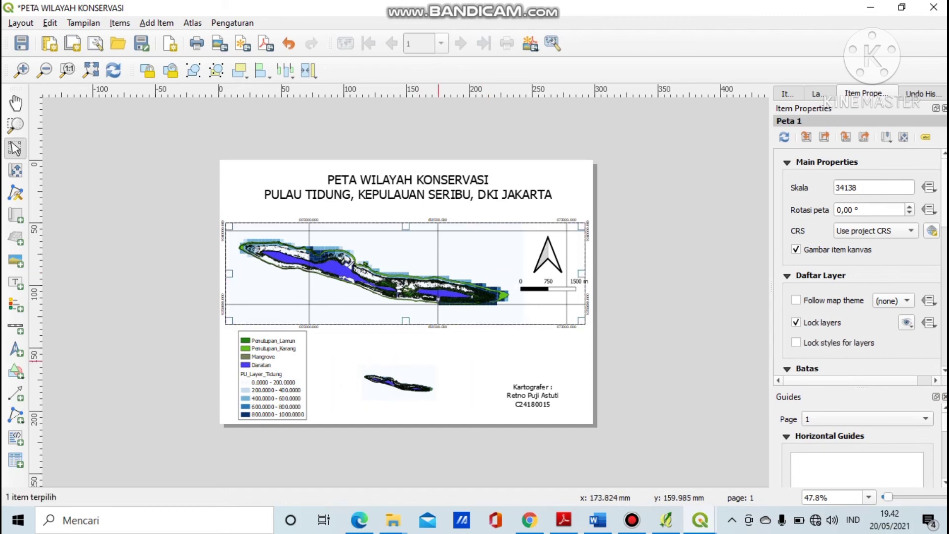
{"action": "left_click", "coordinate": [428, 380]}
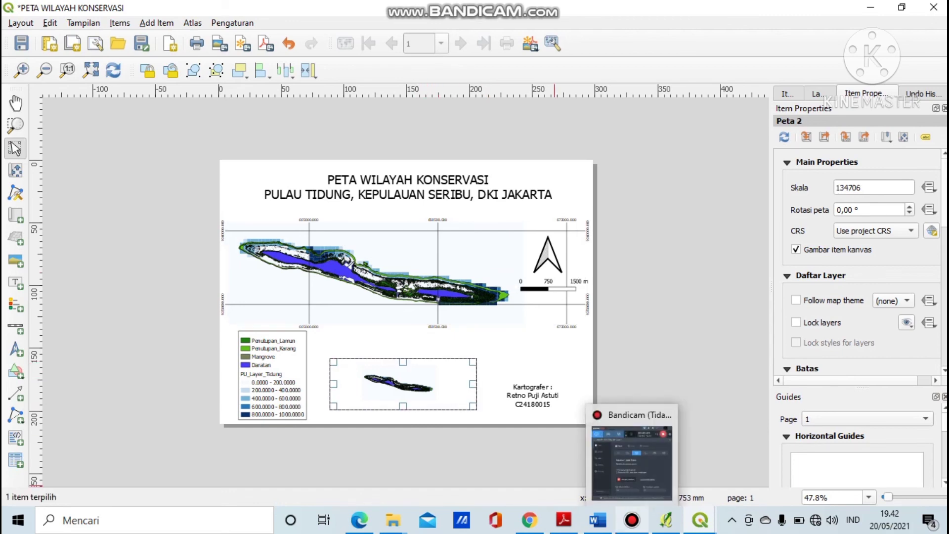
{"action": "left_click", "coordinate": [631, 520]}
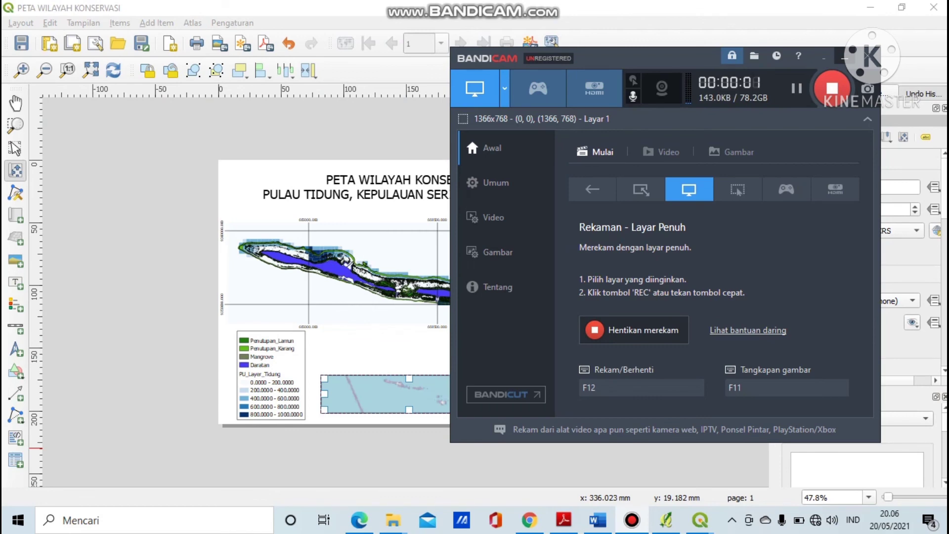
{"action": "left_click", "coordinate": [845, 57]}
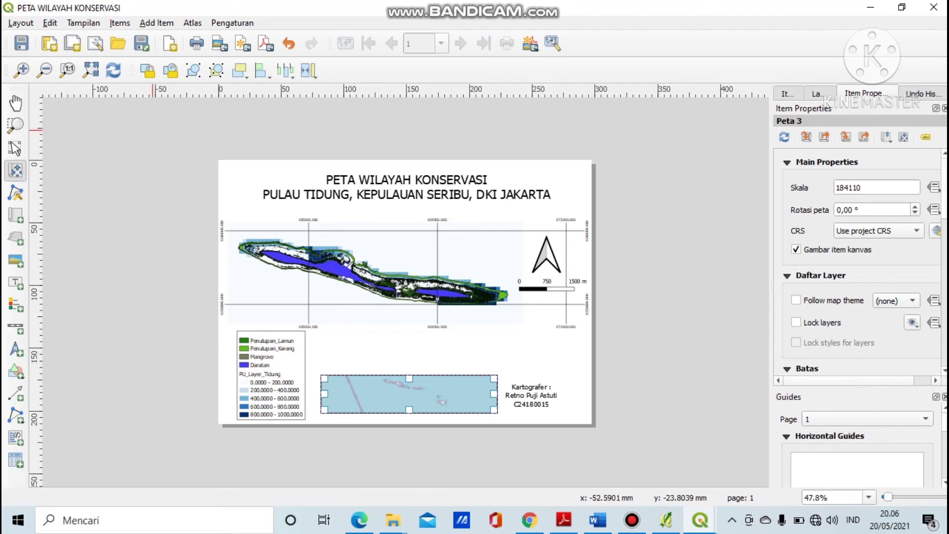
Save the project, then export the layout as a 300 dpi PNG 'PETA WILAYAH KONSERVASI' into Latihan Peta.
{"action": "left_click", "coordinate": [21, 43]}
{"action": "key", "text": "alt+l"}
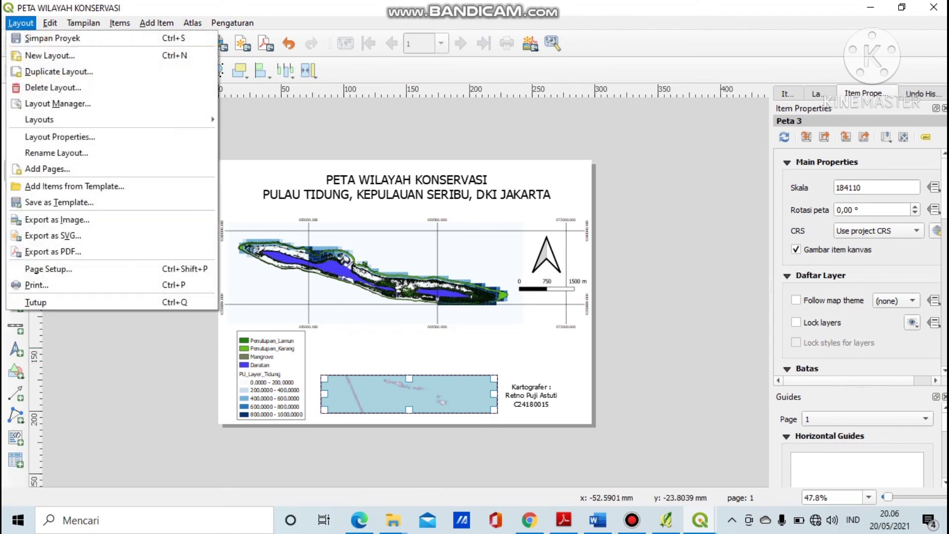
{"action": "key", "text": "Down"}
{"action": "key", "text": "Down"}
{"action": "key", "text": "Down"}
{"action": "key", "text": "Down"}
{"action": "key", "text": "Down"}
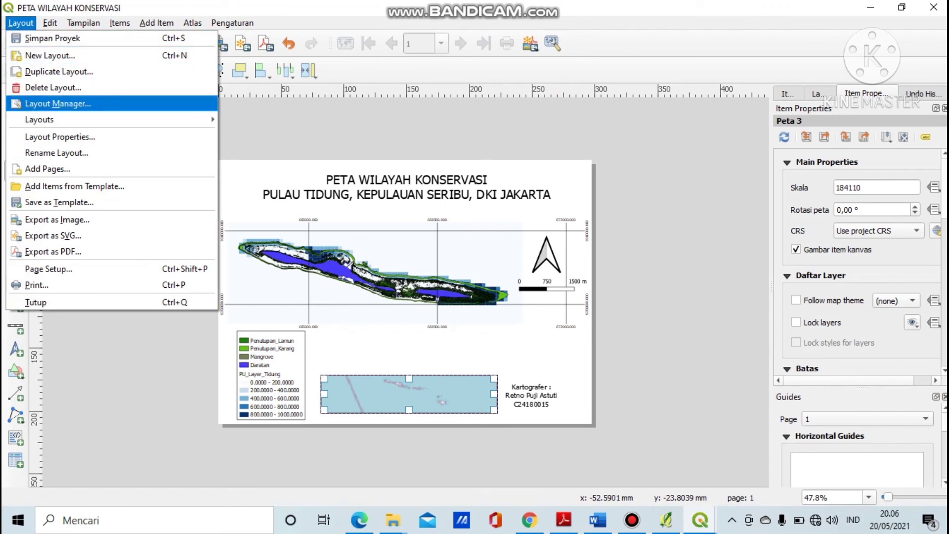
{"action": "key", "text": "Down"}
{"action": "key", "text": "Down"}
{"action": "key", "text": "Down"}
{"action": "key", "text": "Down"}
{"action": "key", "text": "Down"}
{"action": "key", "text": "Down"}
{"action": "key", "text": "Down"}
{"action": "key", "text": "Down"}
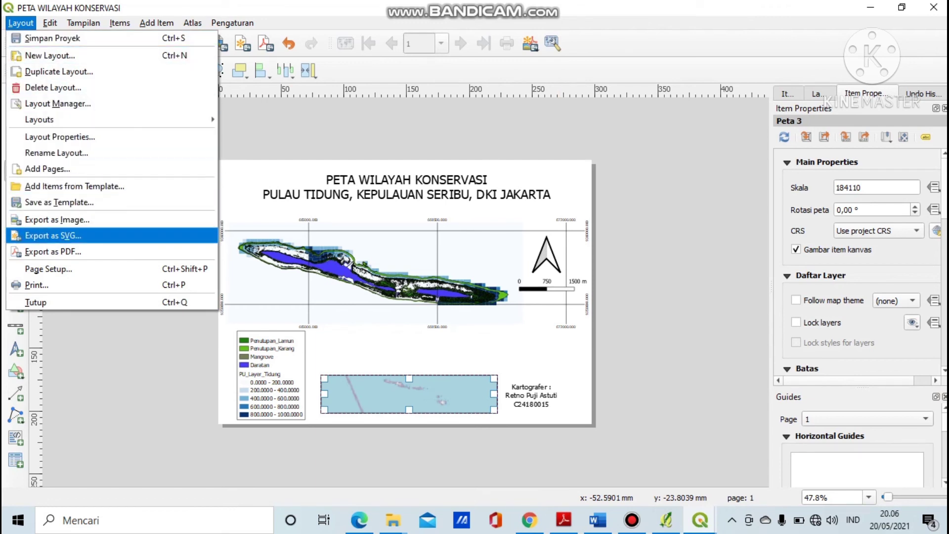
{"action": "key", "text": "Up"}
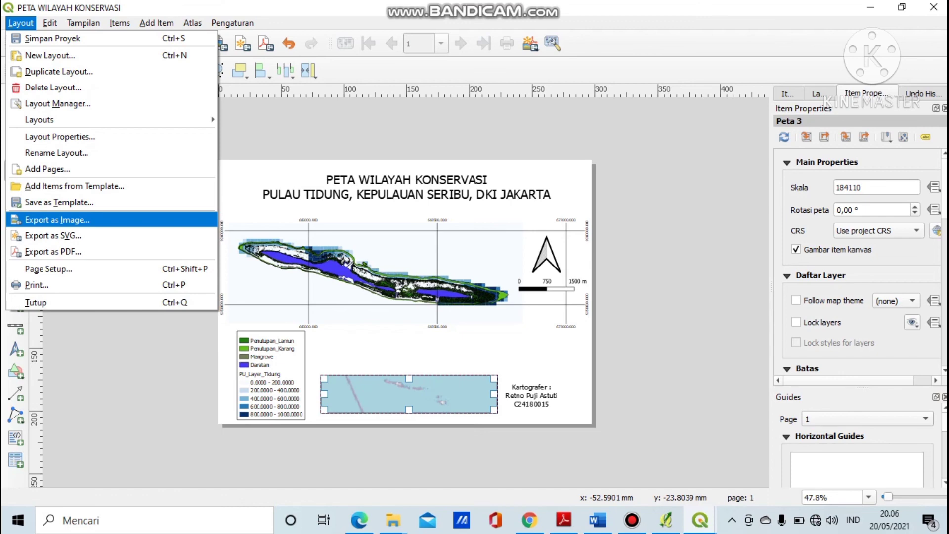
{"action": "key", "text": "Return"}
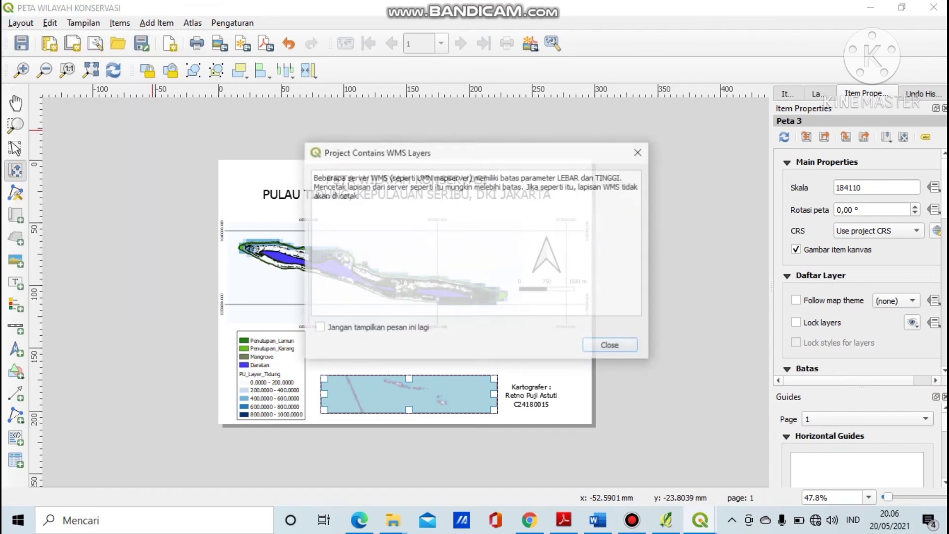
{"action": "key", "text": "Return"}
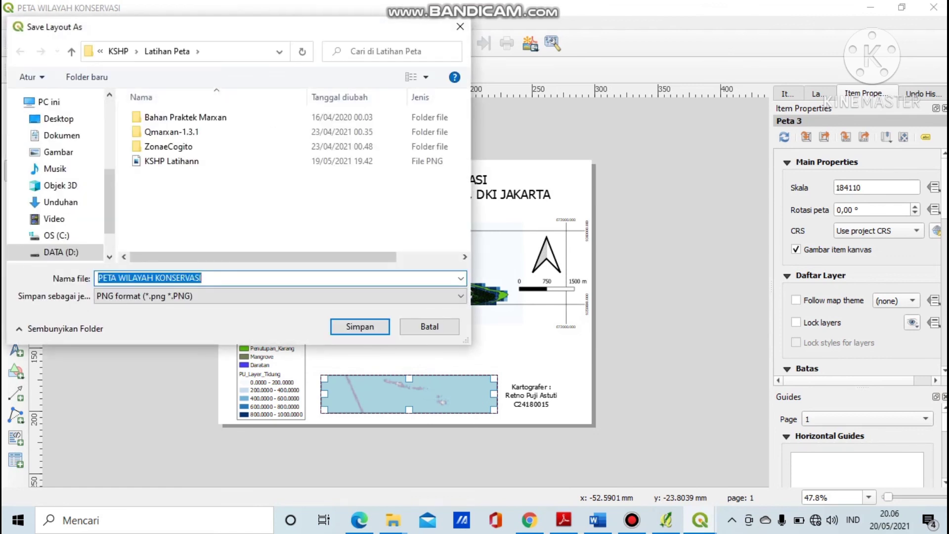
{"action": "key", "text": "Return"}
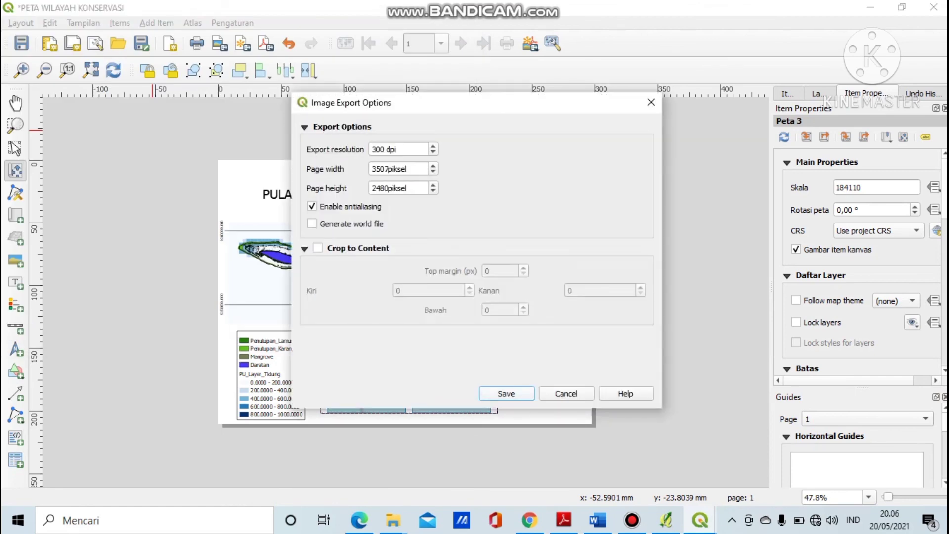
{"action": "key", "text": "Return"}
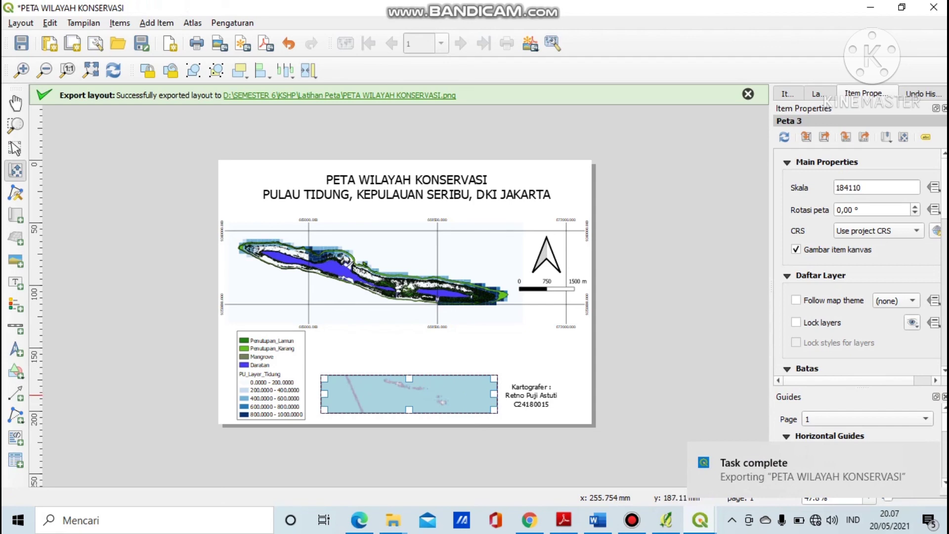
Bring up the Bandicam window from the taskbar and end the recording with Hentikan merekam.
{"action": "mouse_move", "coordinate": [631, 520]}
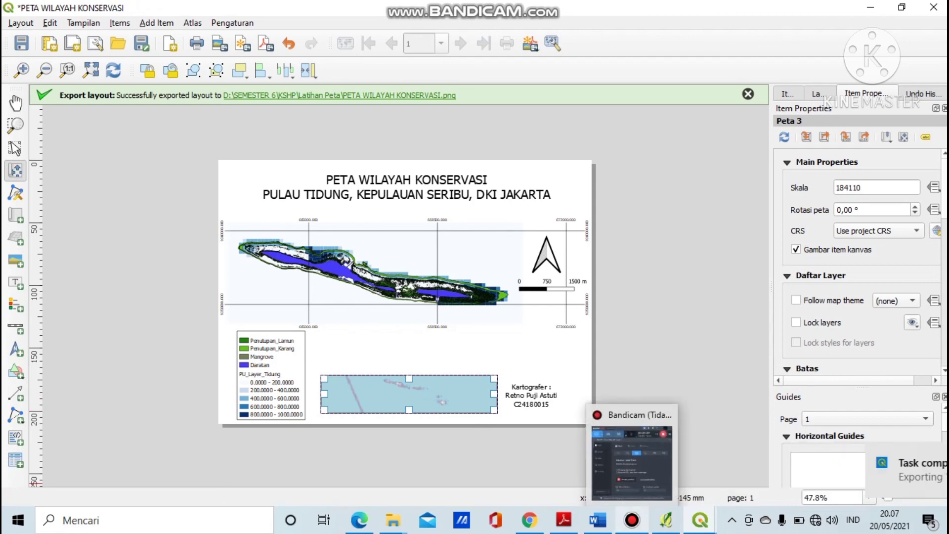
{"action": "left_click", "coordinate": [634, 464]}
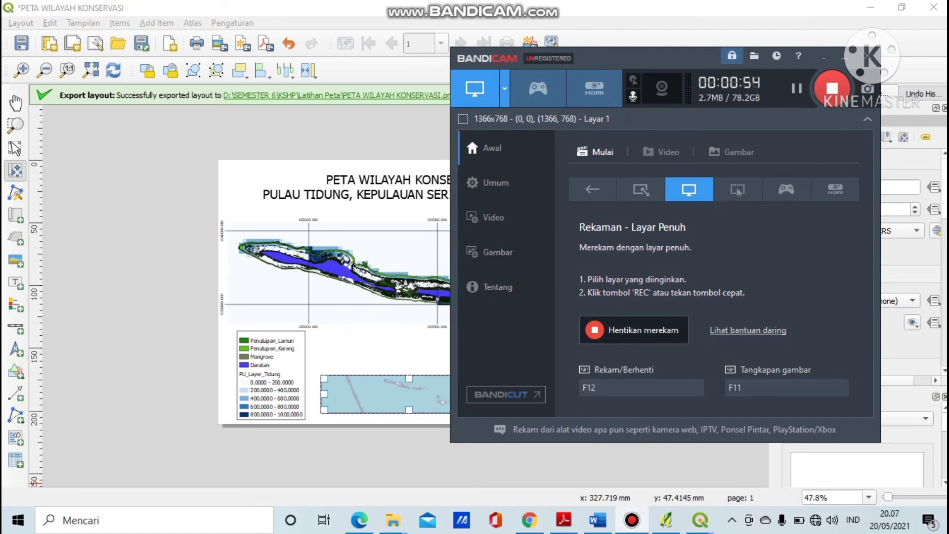
{"action": "left_click", "coordinate": [647, 332]}
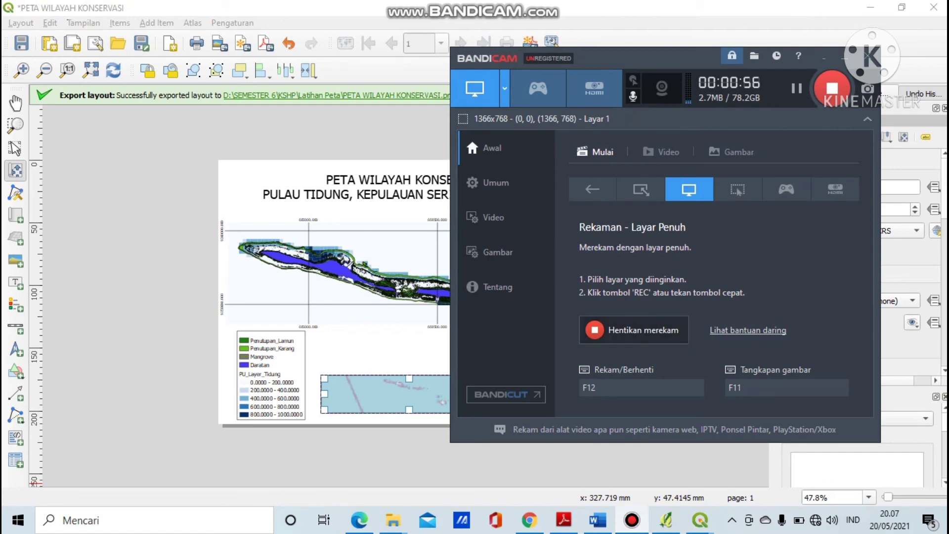